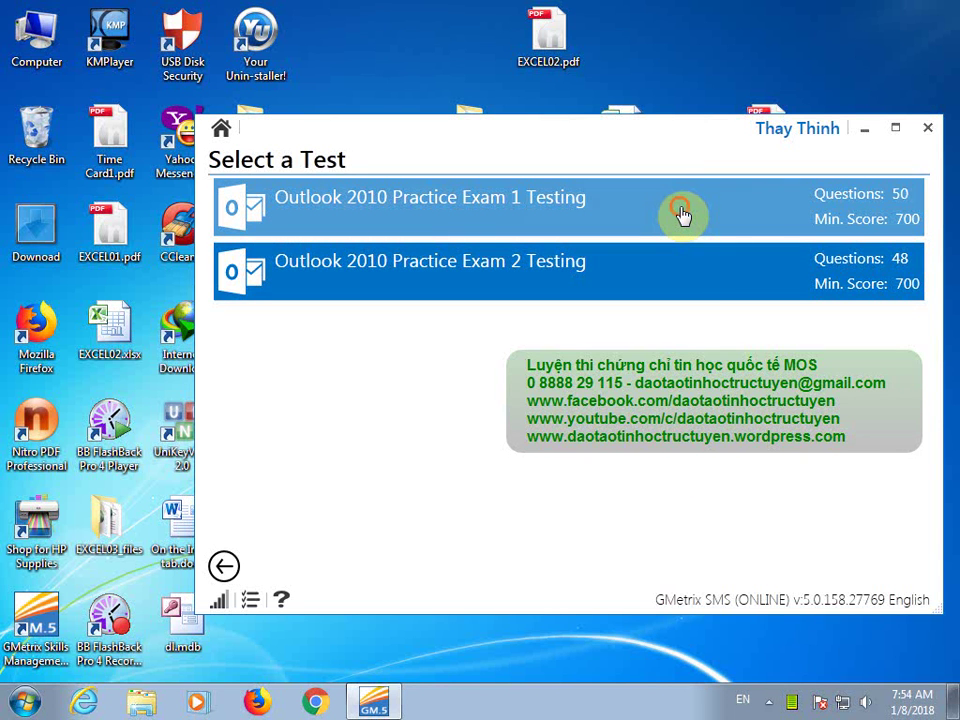
- Launch Outlook 2010 Practice Exam 1 Testing from the GMetrix test list
click(680, 213)
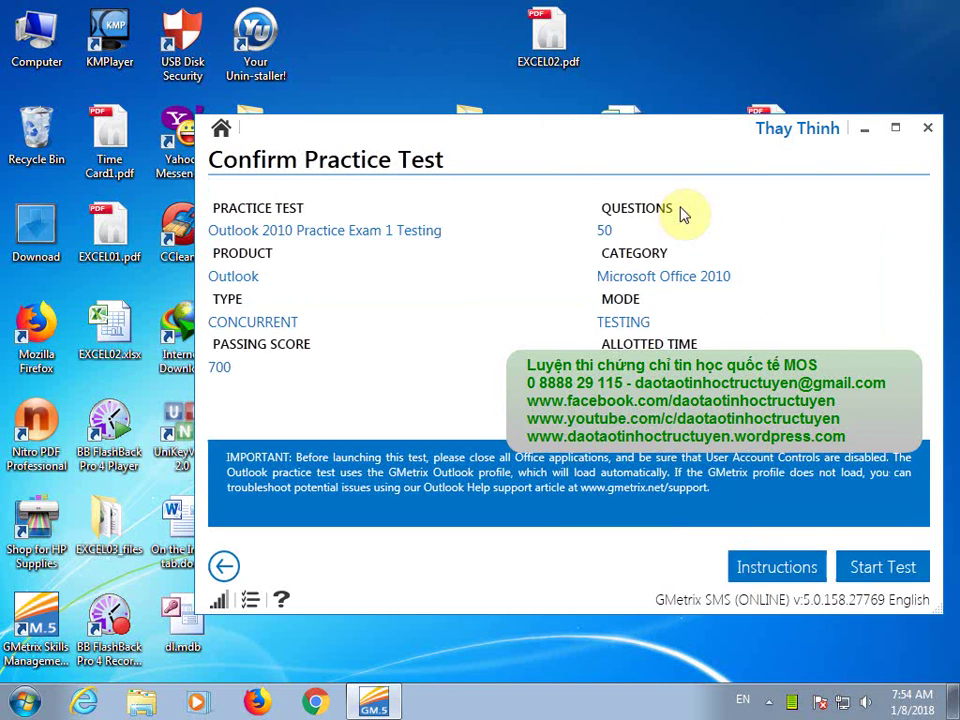
click(891, 569)
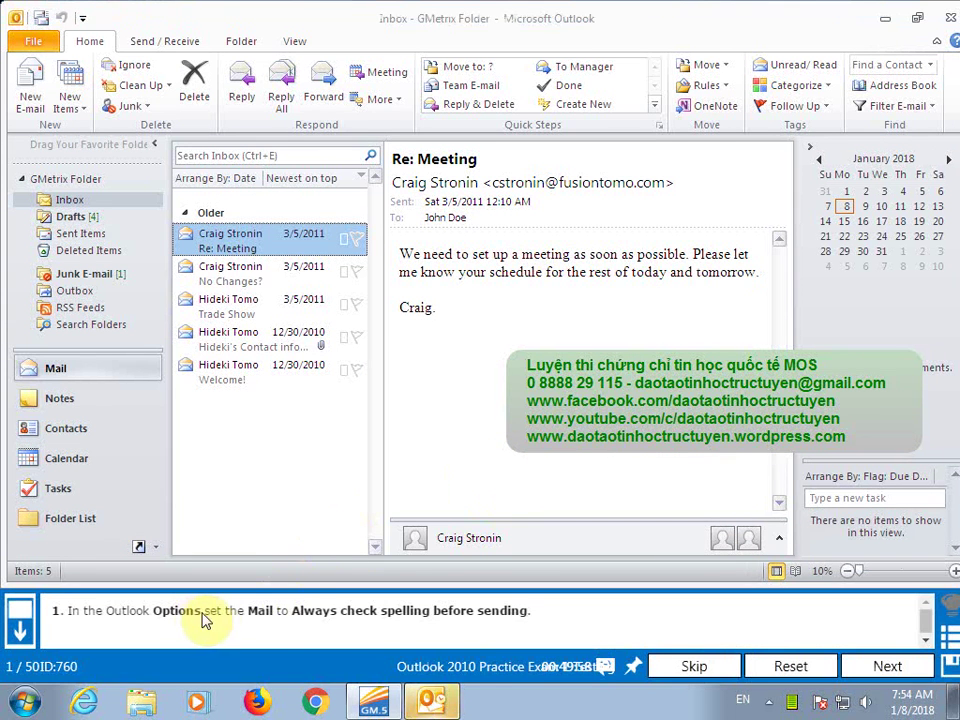
- Turn on 'Always check spelling before sending' in Mail options and advance to question 2
click(40, 45)
click(88, 272)
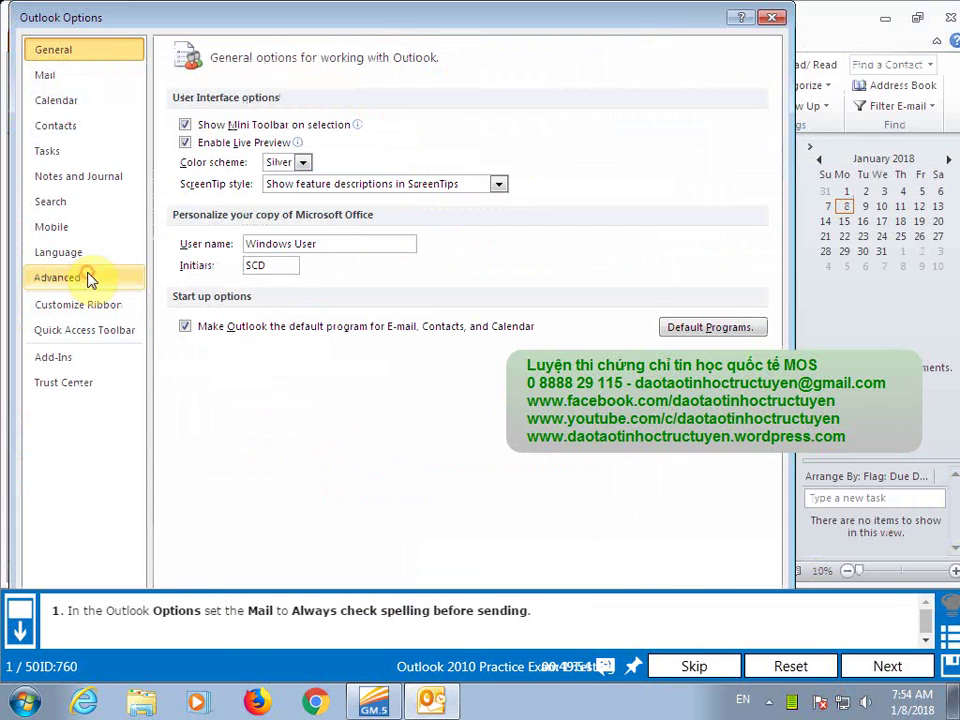
click(85, 77)
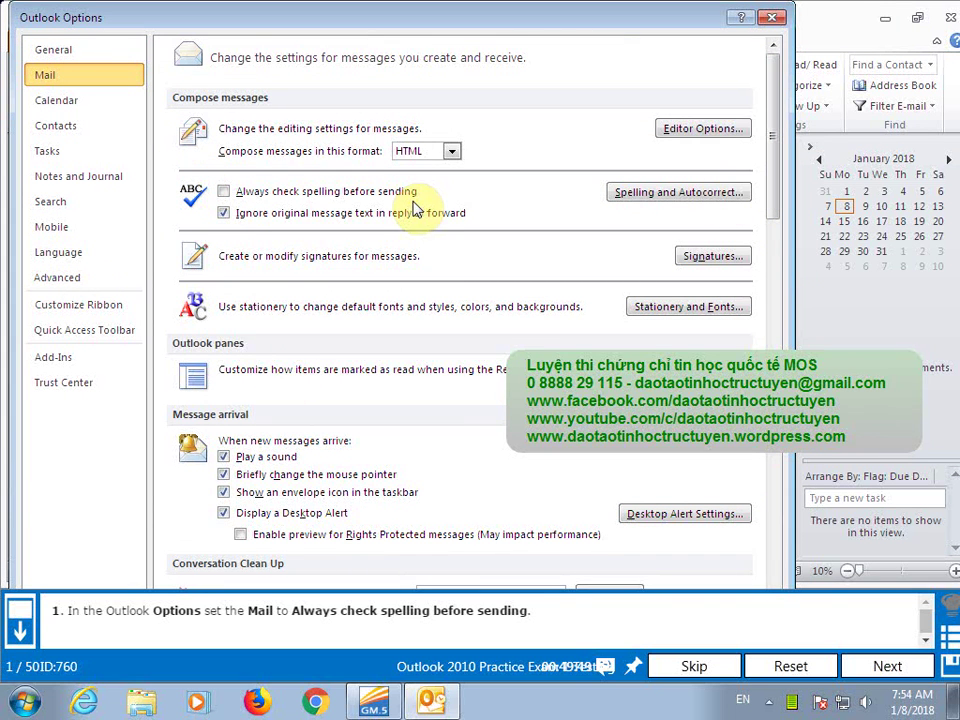
click(382, 190)
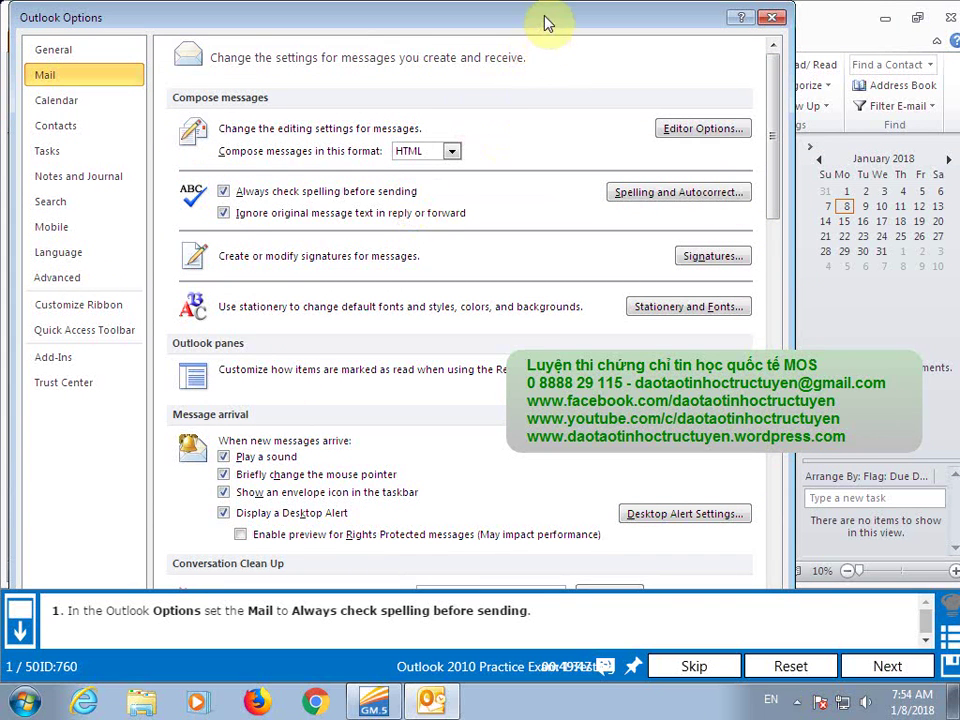
drag(547, 10, 553, 43)
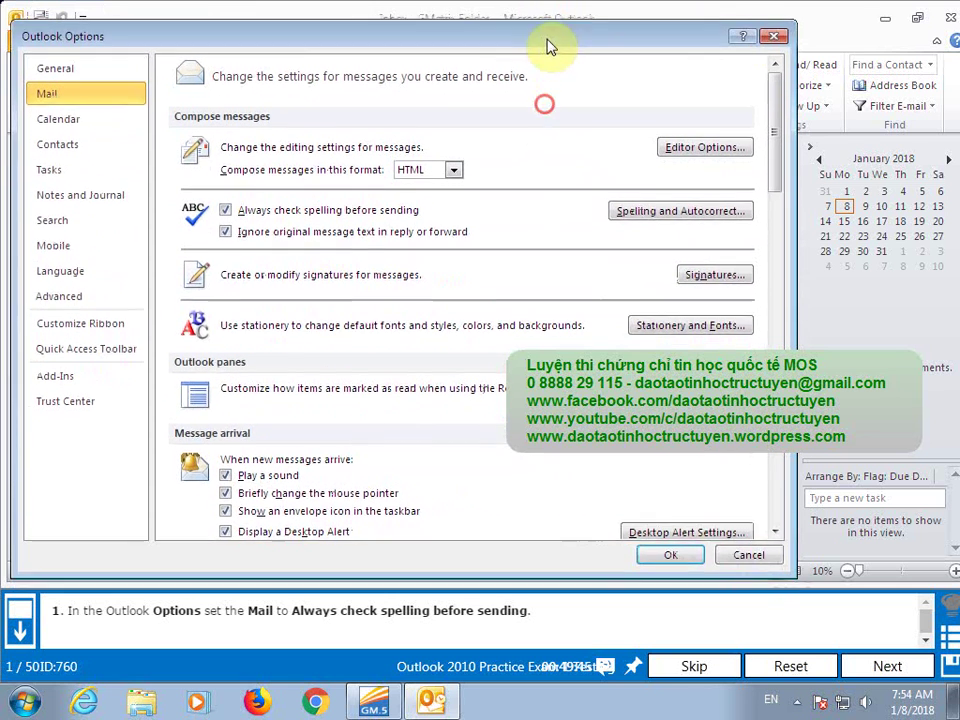
click(668, 556)
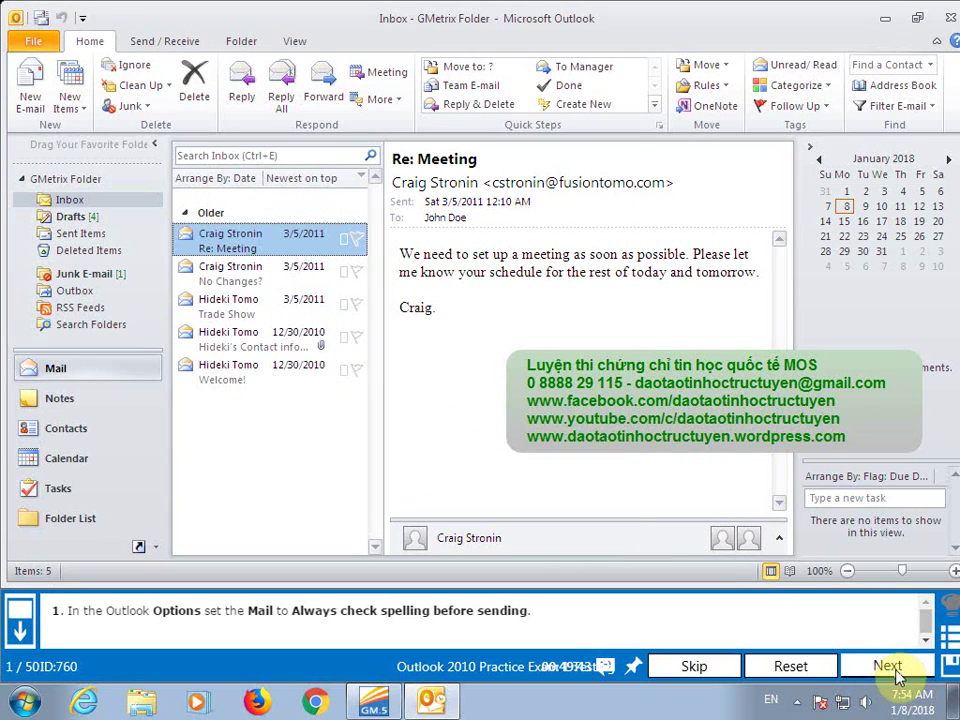
click(885, 665)
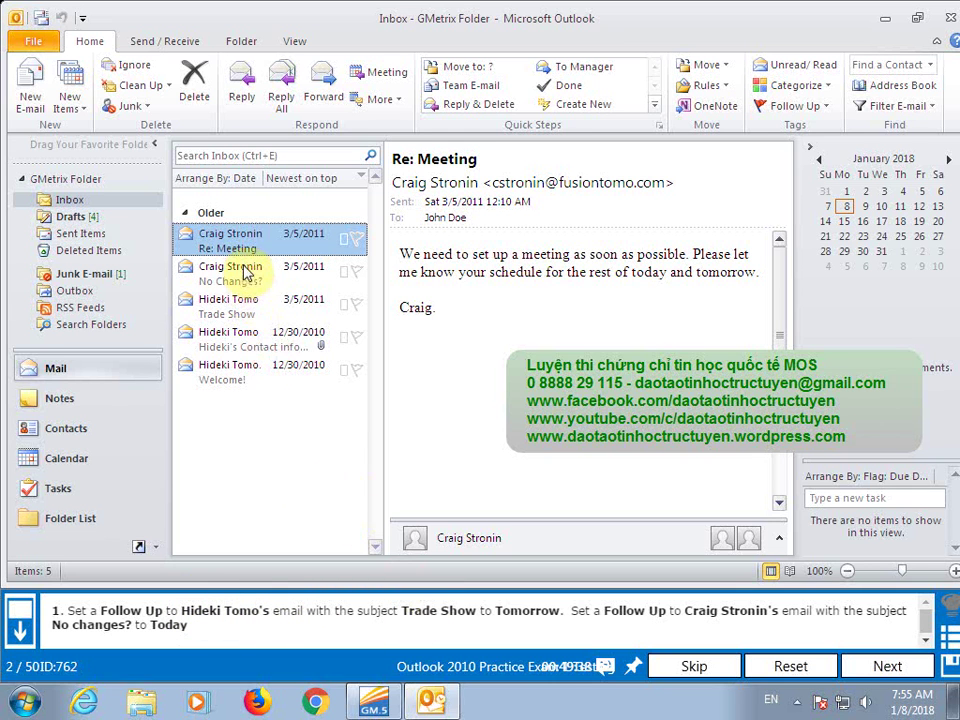
- Flag the Trade Show email for follow-up Tomorrow
click(255, 312)
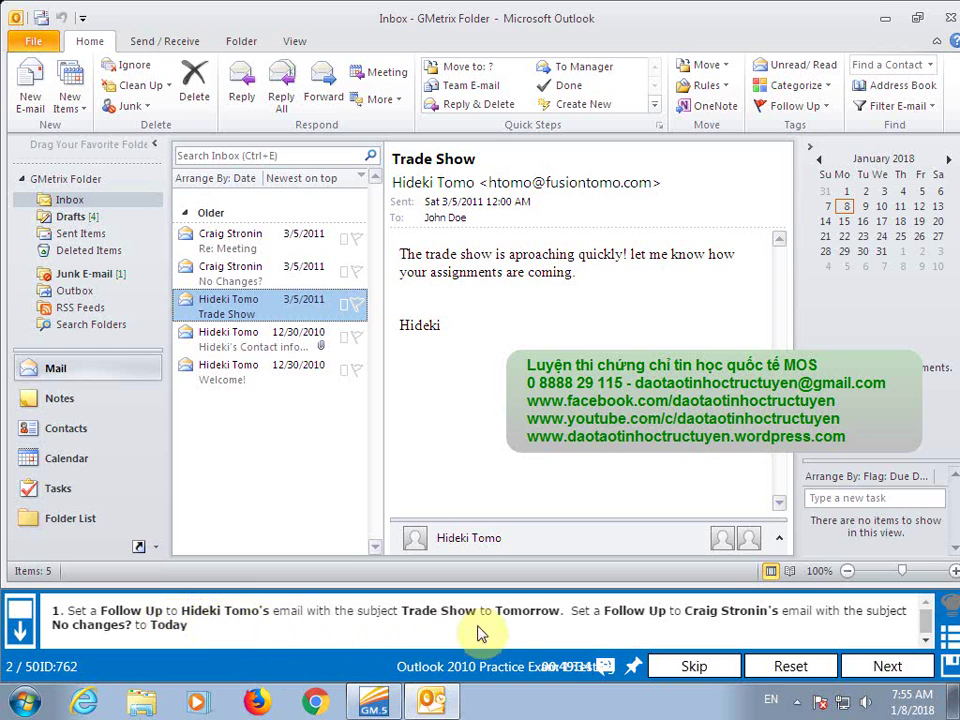
click(826, 106)
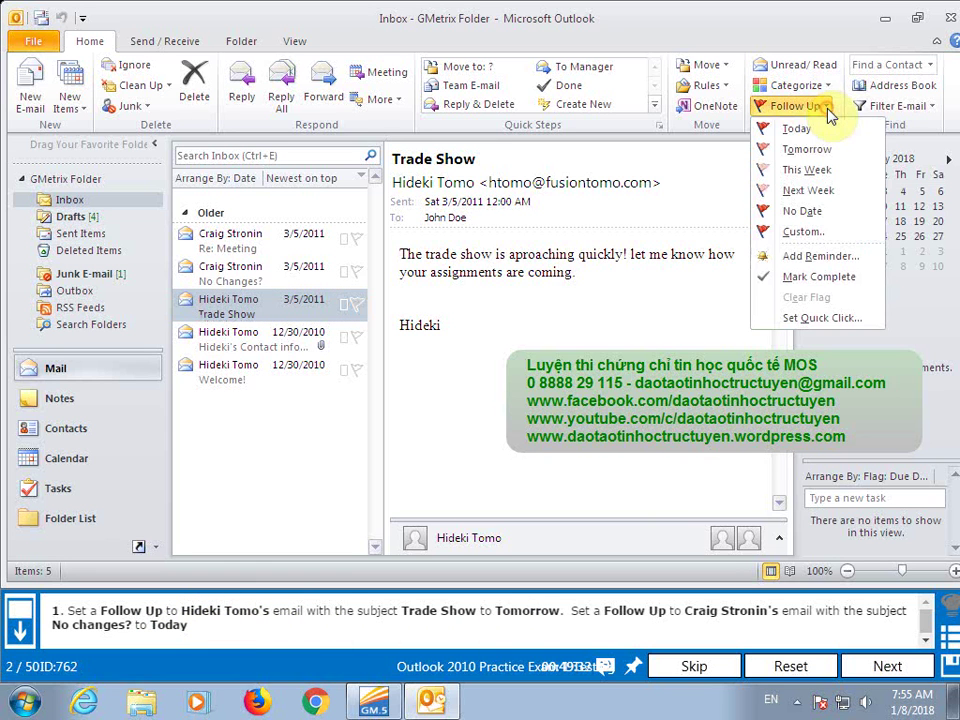
click(815, 150)
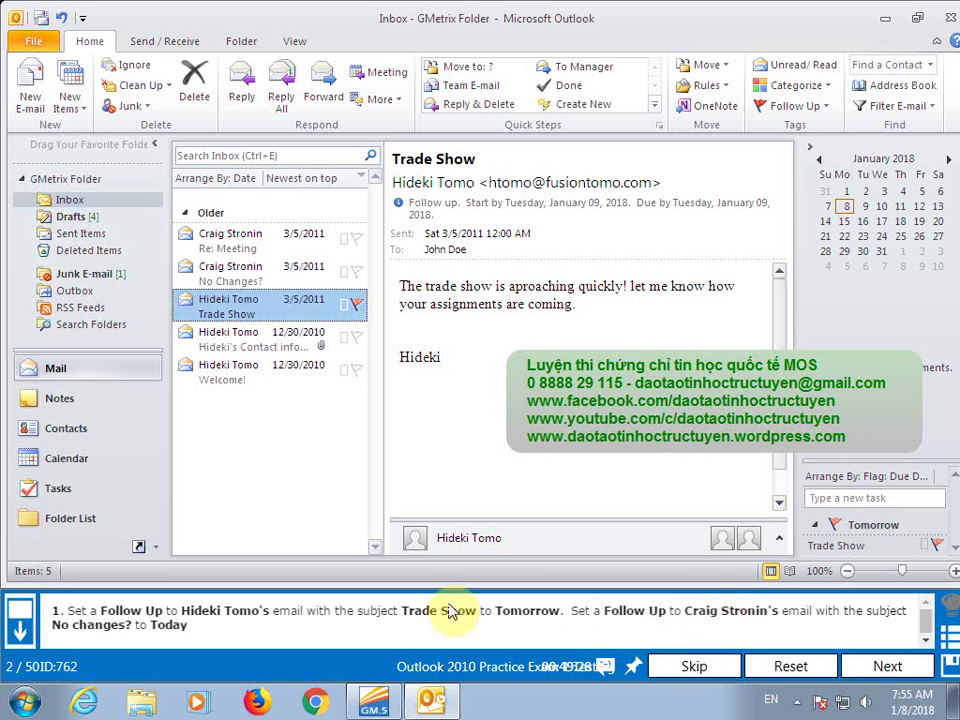
- Flag the No Changes? email for follow-up Today and advance to question 3
click(238, 272)
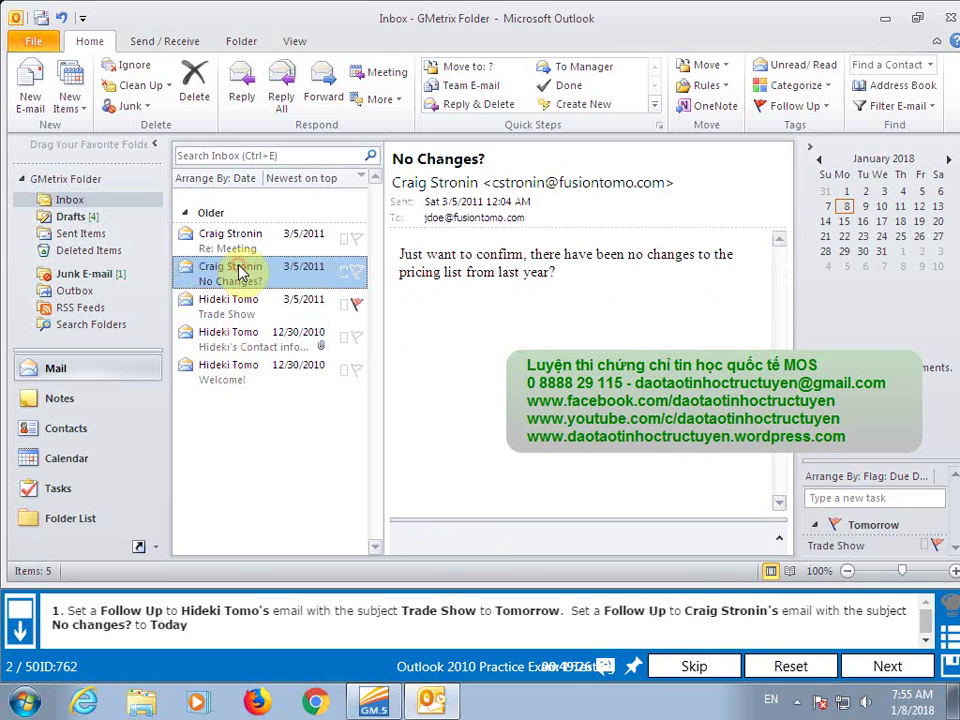
click(826, 106)
click(818, 129)
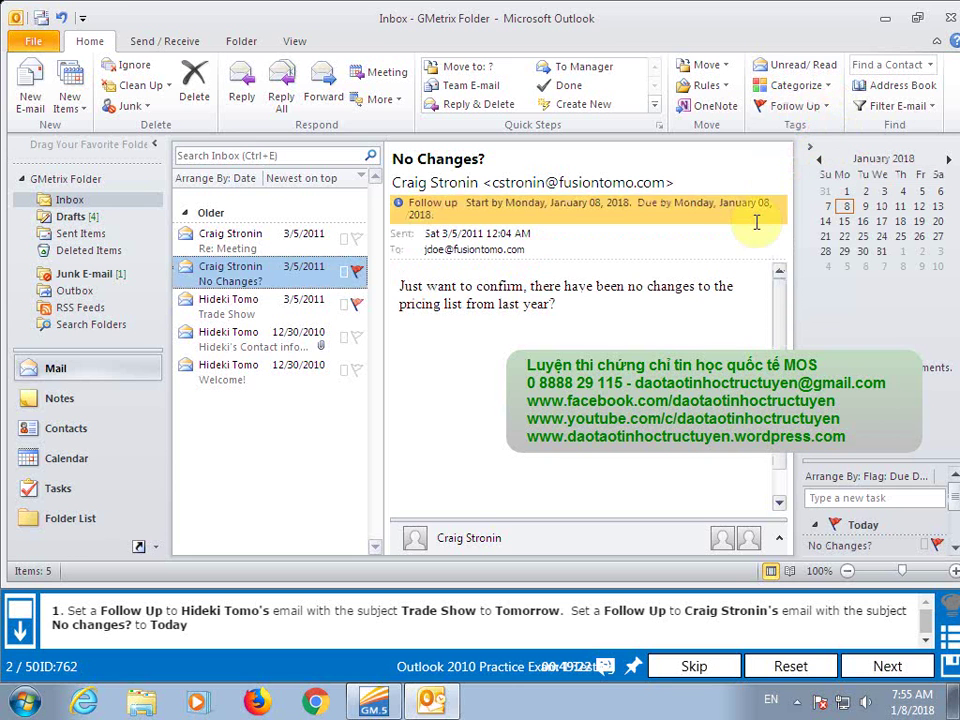
click(910, 667)
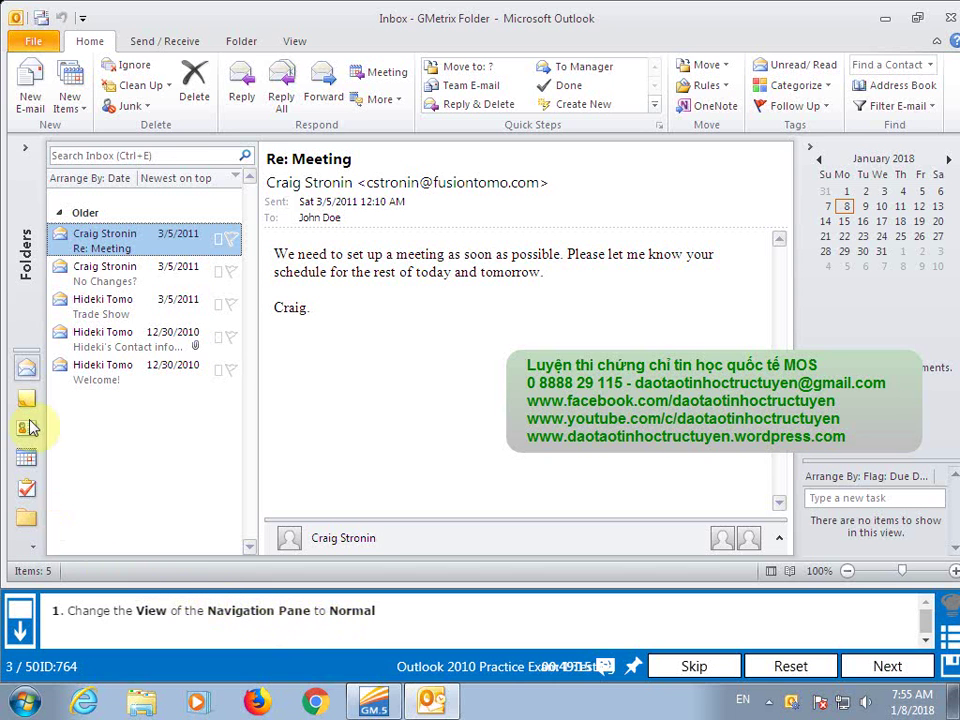
- Expand the minimized Navigation Pane, set it to Normal view, and advance to question 4
click(25, 148)
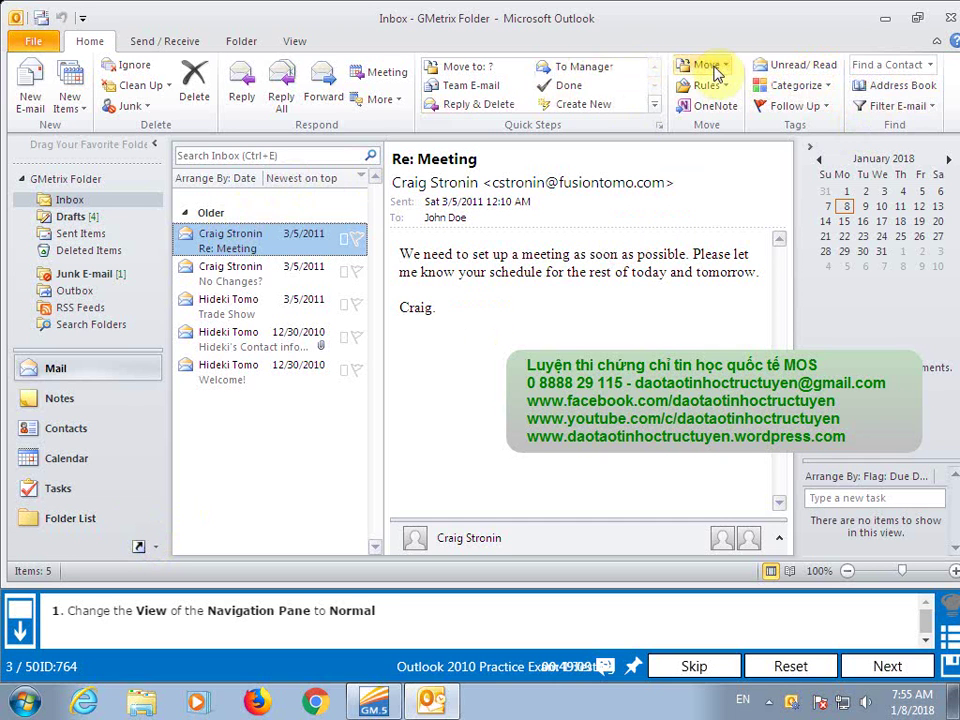
click(294, 42)
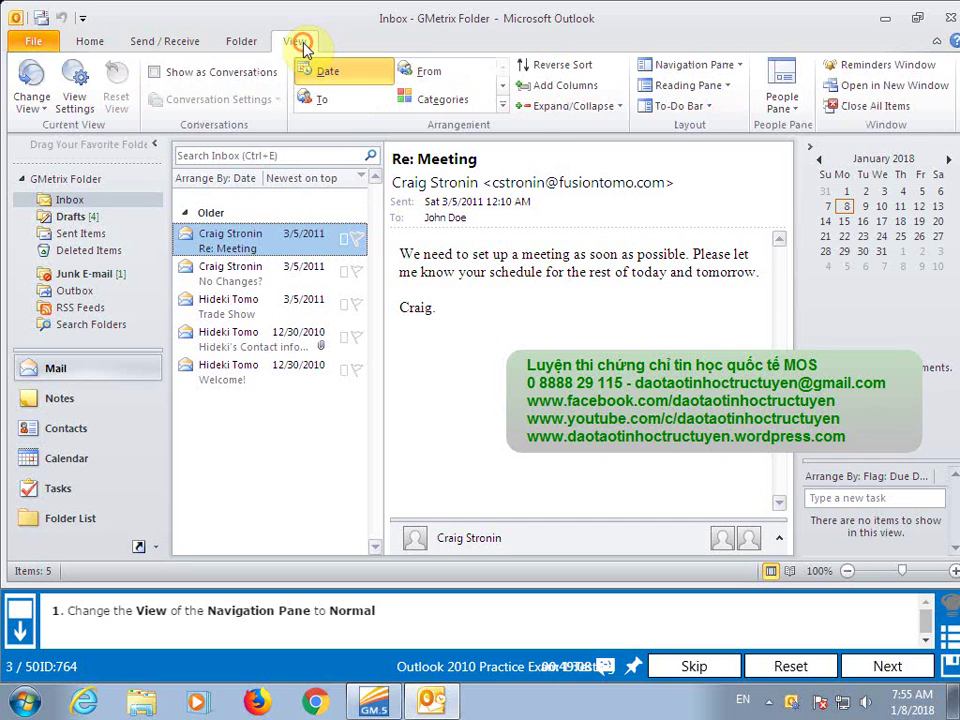
click(743, 65)
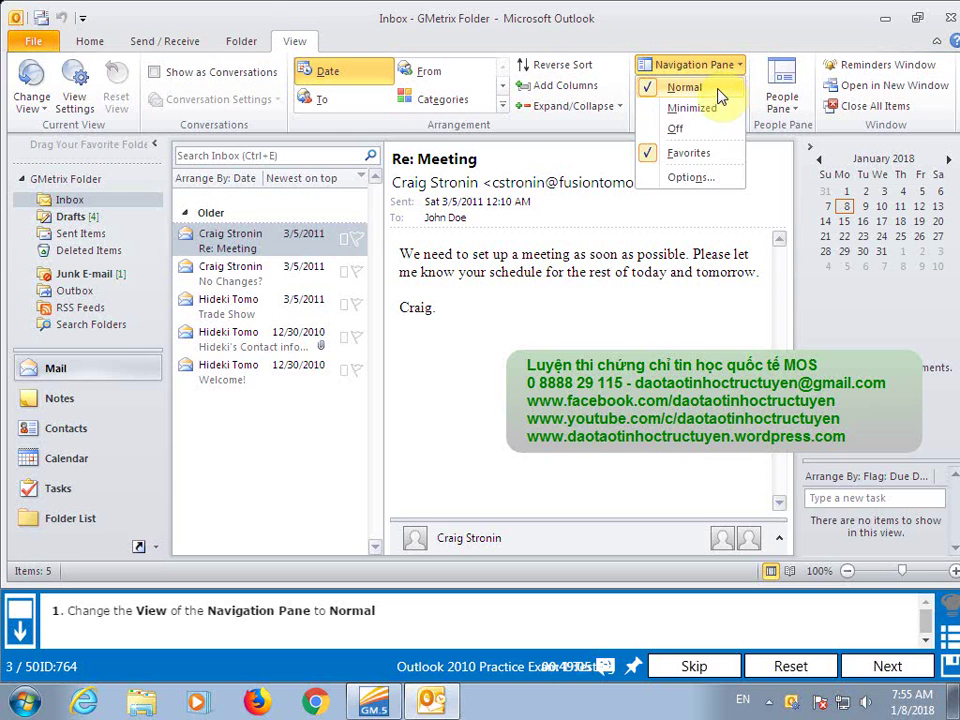
click(724, 94)
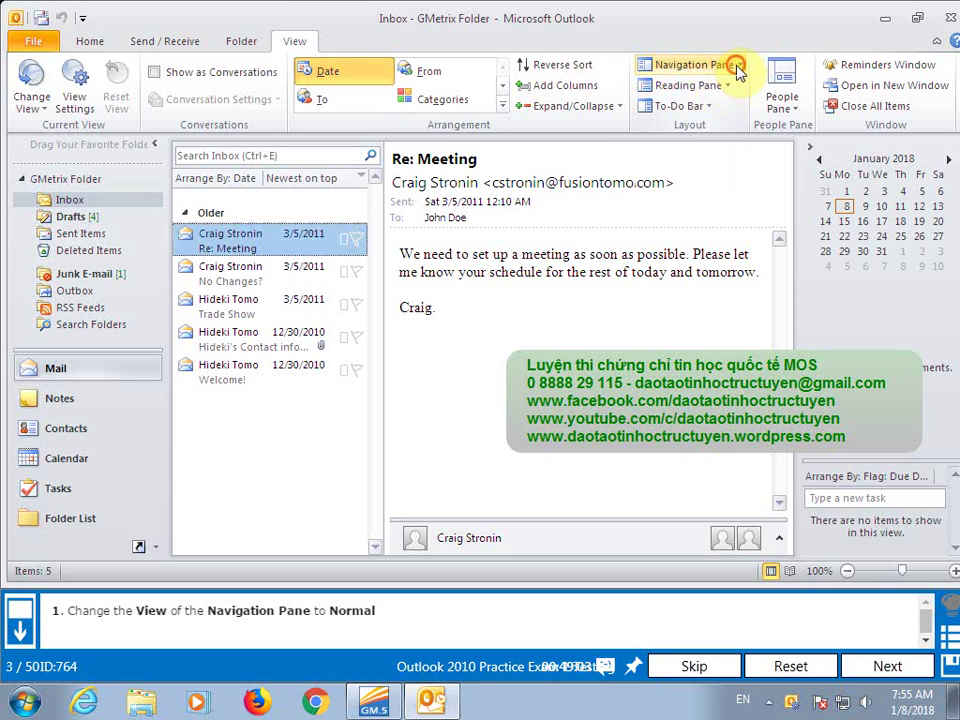
click(737, 68)
click(707, 88)
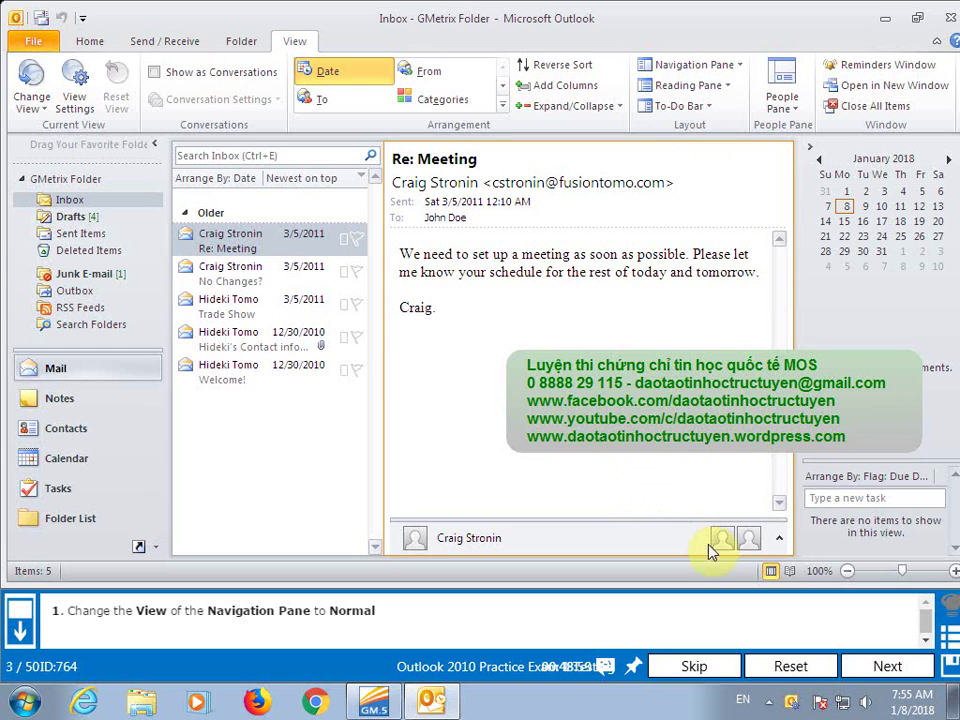
click(888, 662)
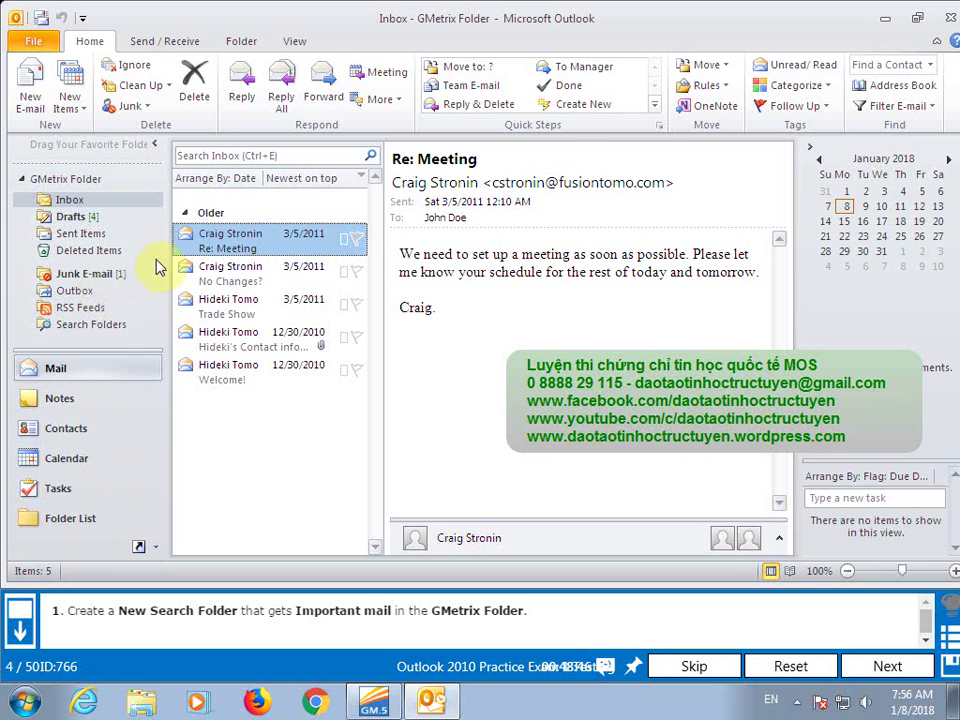
- Try filtering the Inbox search for Important mail, including across all Outlook items
click(287, 156)
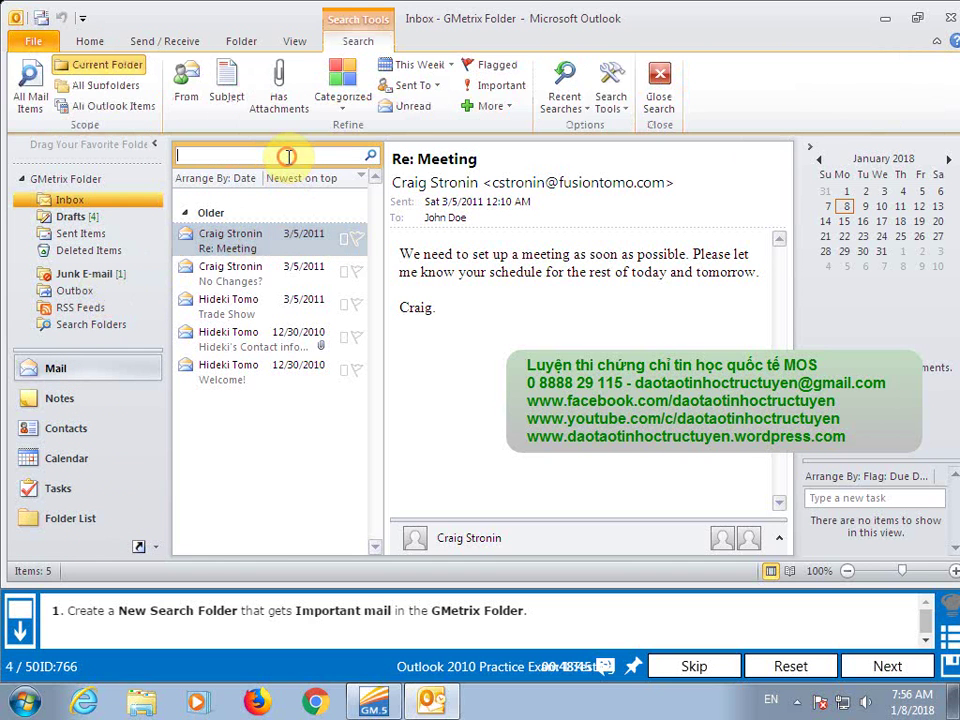
click(497, 87)
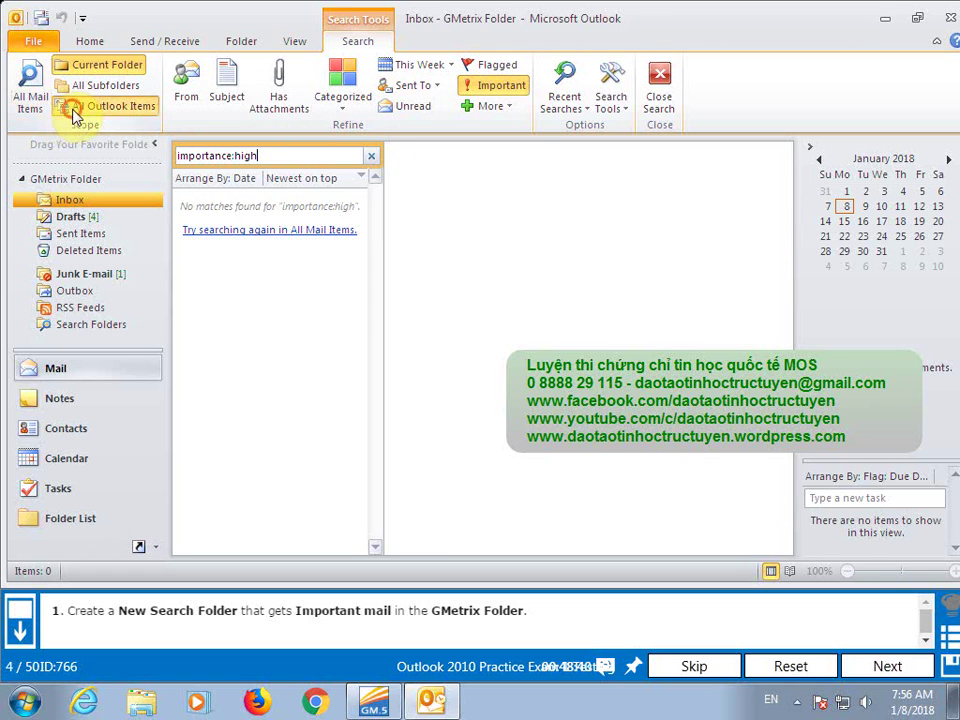
click(75, 109)
click(491, 88)
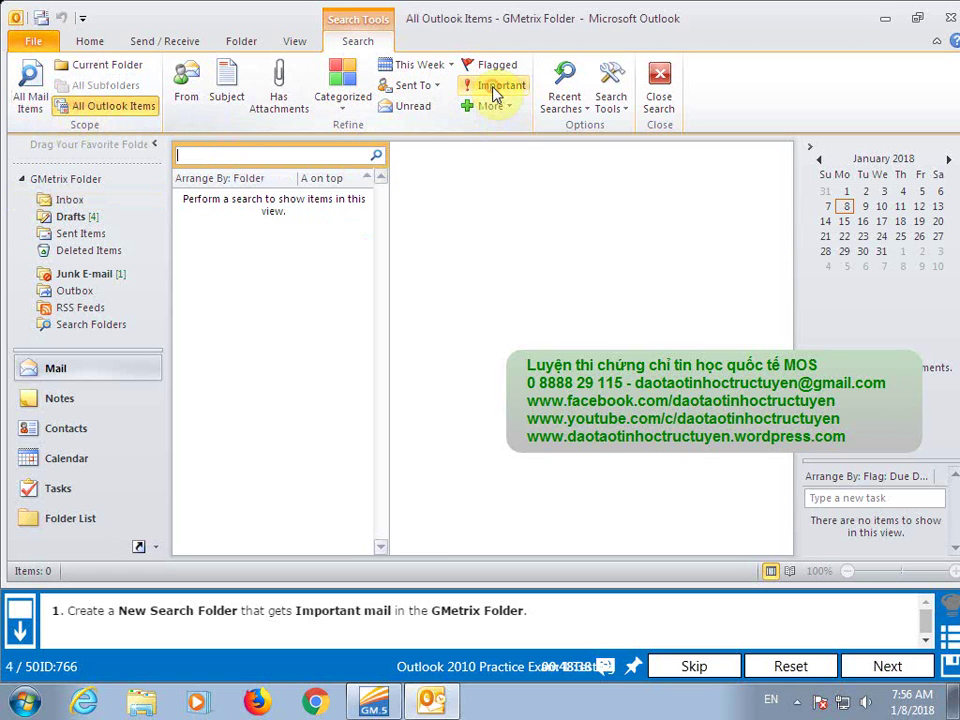
click(492, 88)
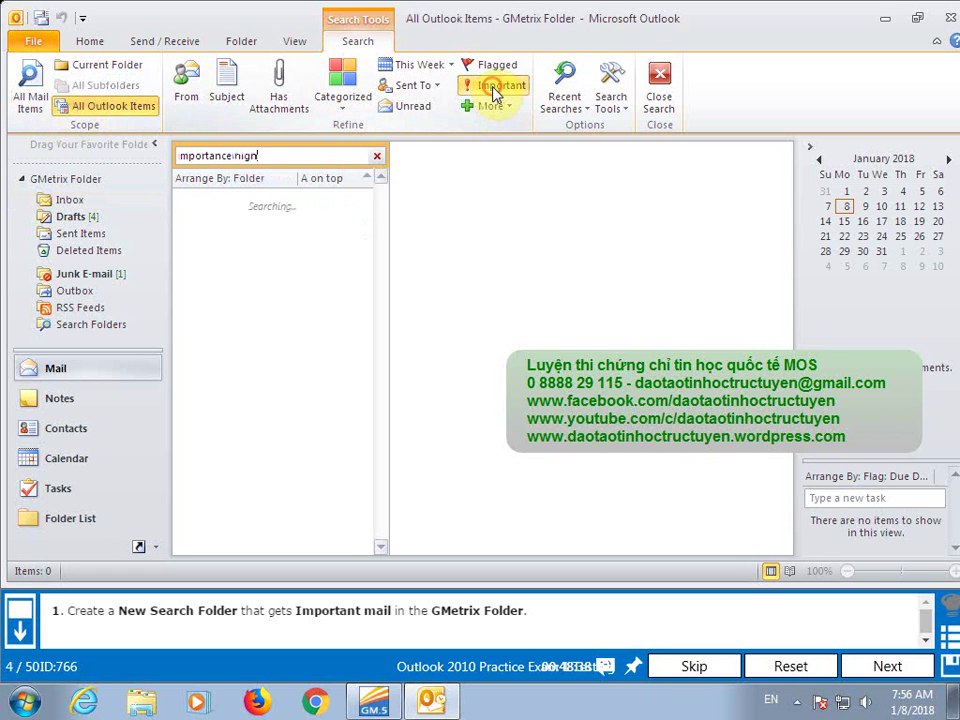
click(70, 199)
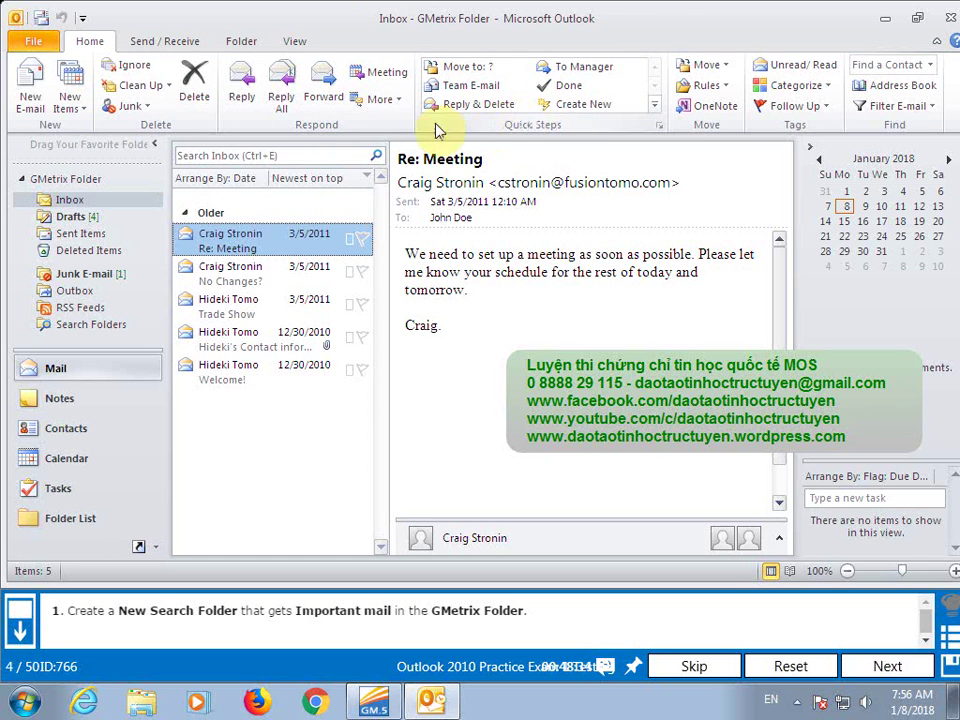
click(272, 156)
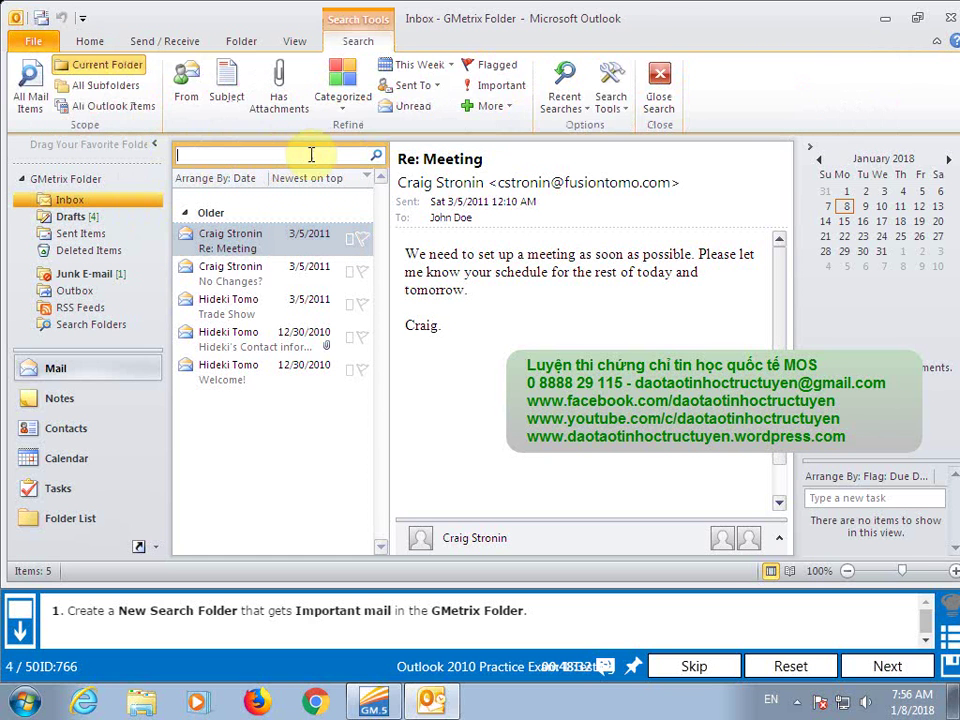
click(491, 88)
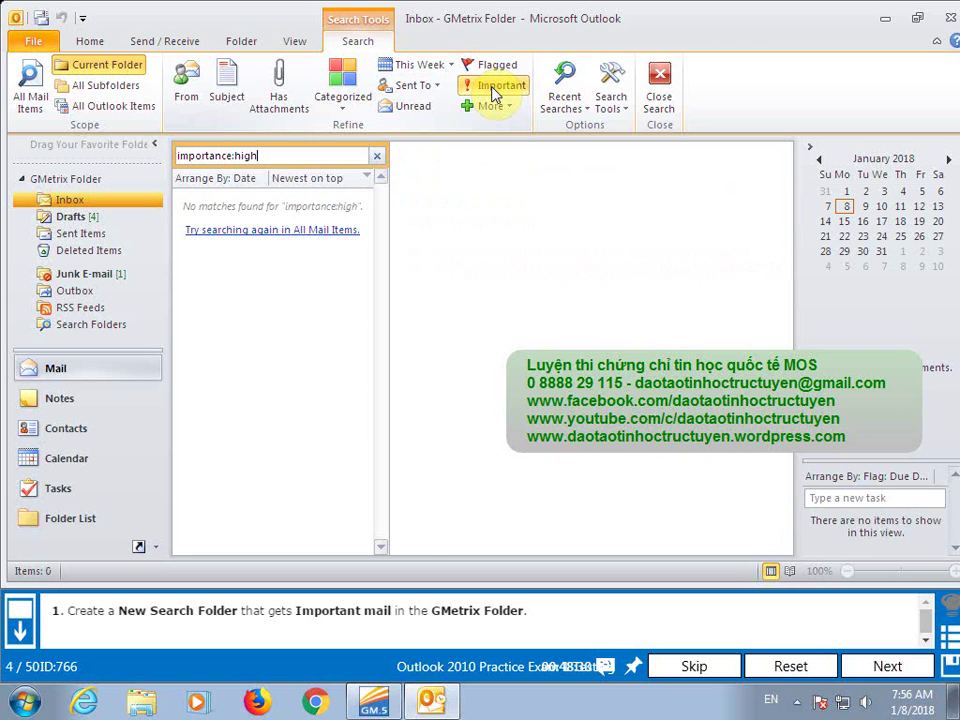
- Browse Sent Items, Deleted Items and Drafts, then reset the practice task
click(92, 240)
click(90, 251)
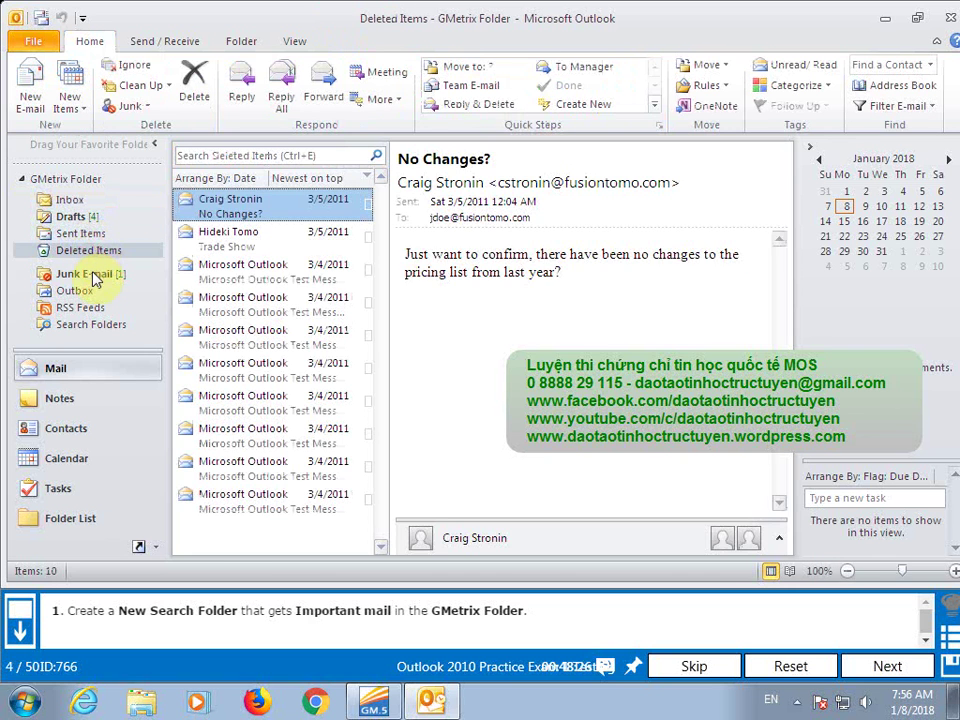
click(85, 218)
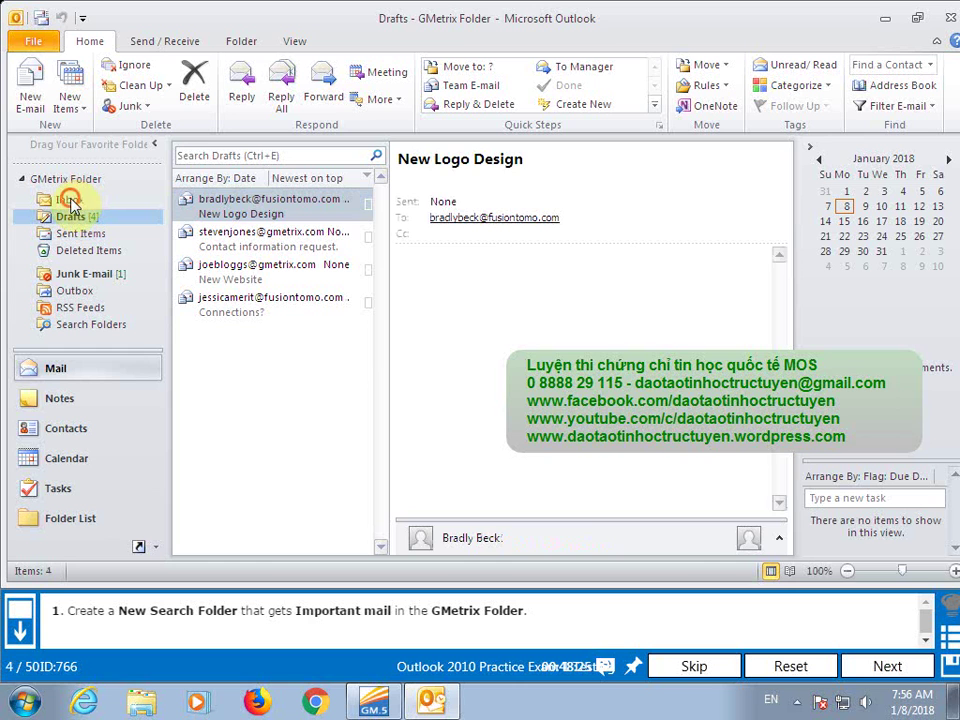
click(70, 202)
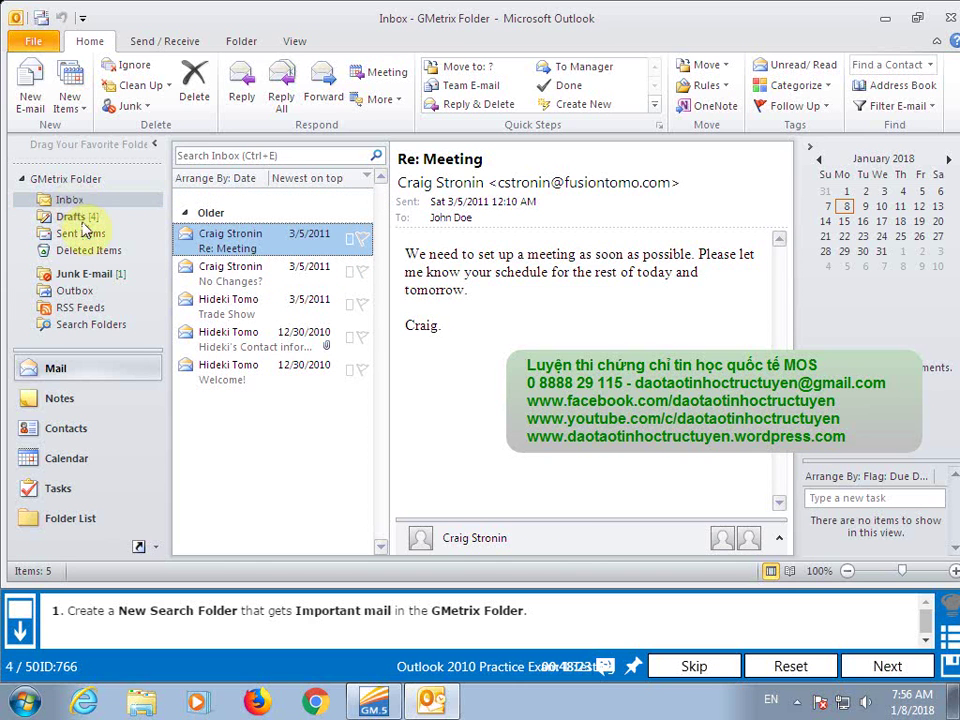
click(97, 235)
click(90, 218)
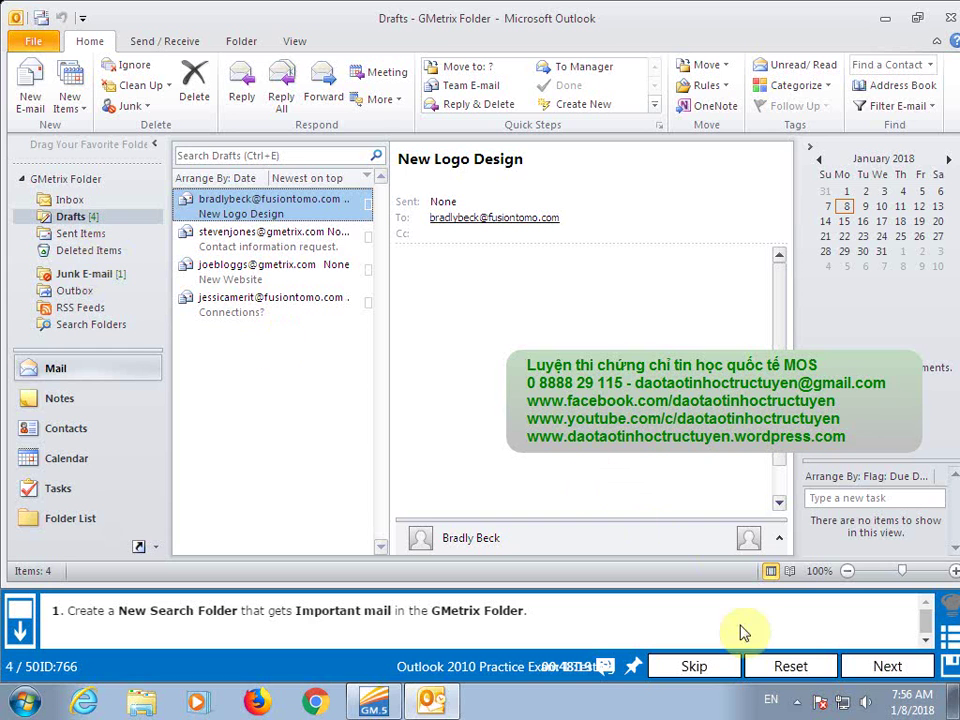
click(790, 664)
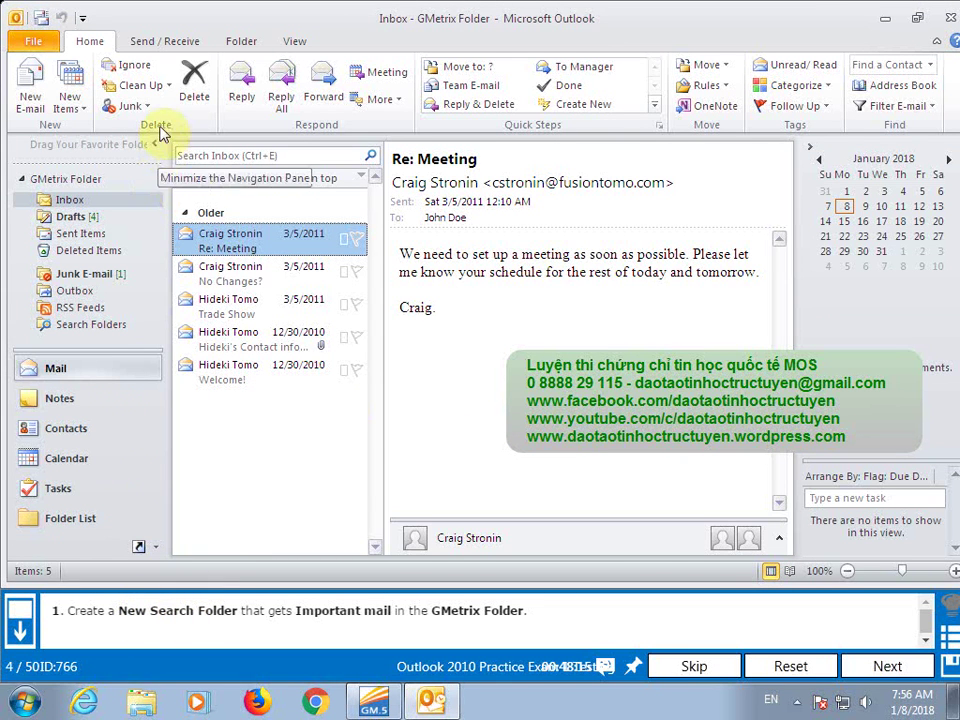
- Create an Important mail search folder under Search Folders and advance to question 5
right_click(106, 325)
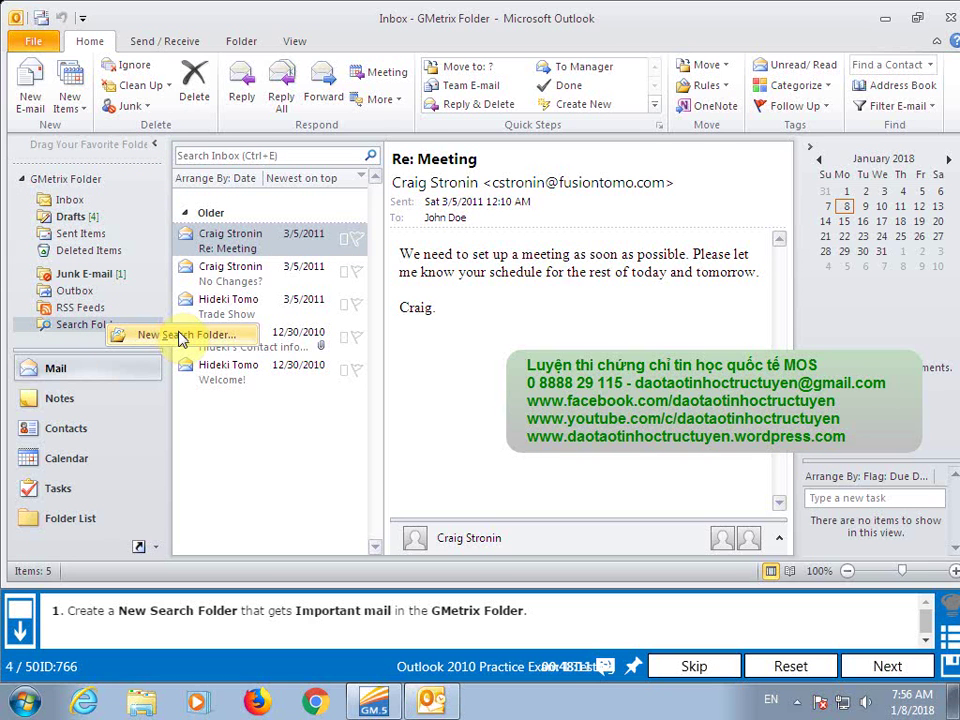
click(181, 337)
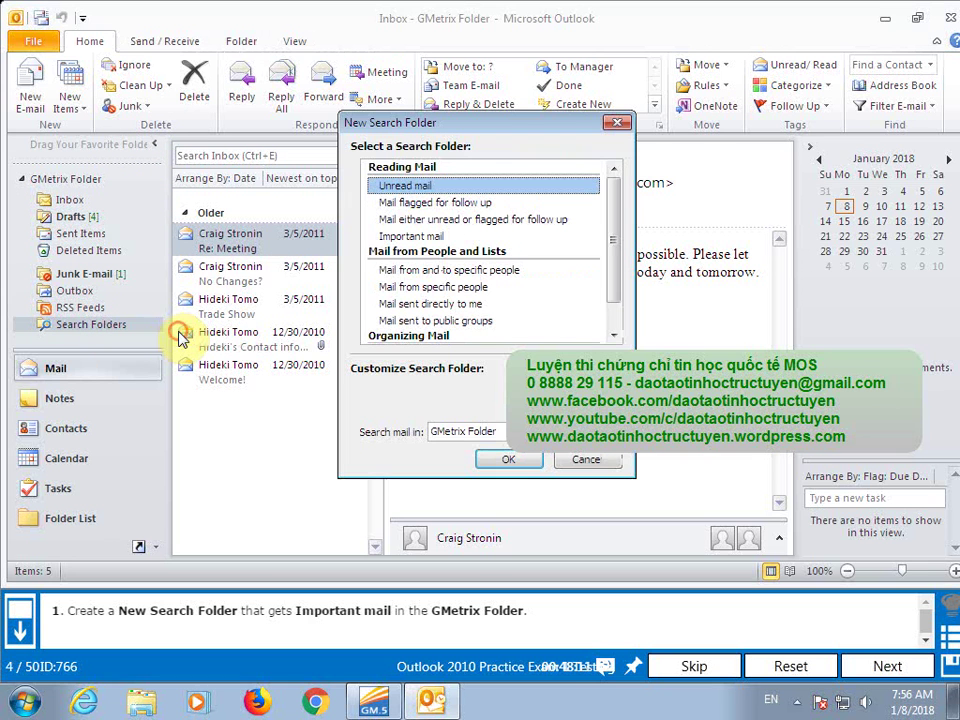
click(436, 238)
click(510, 460)
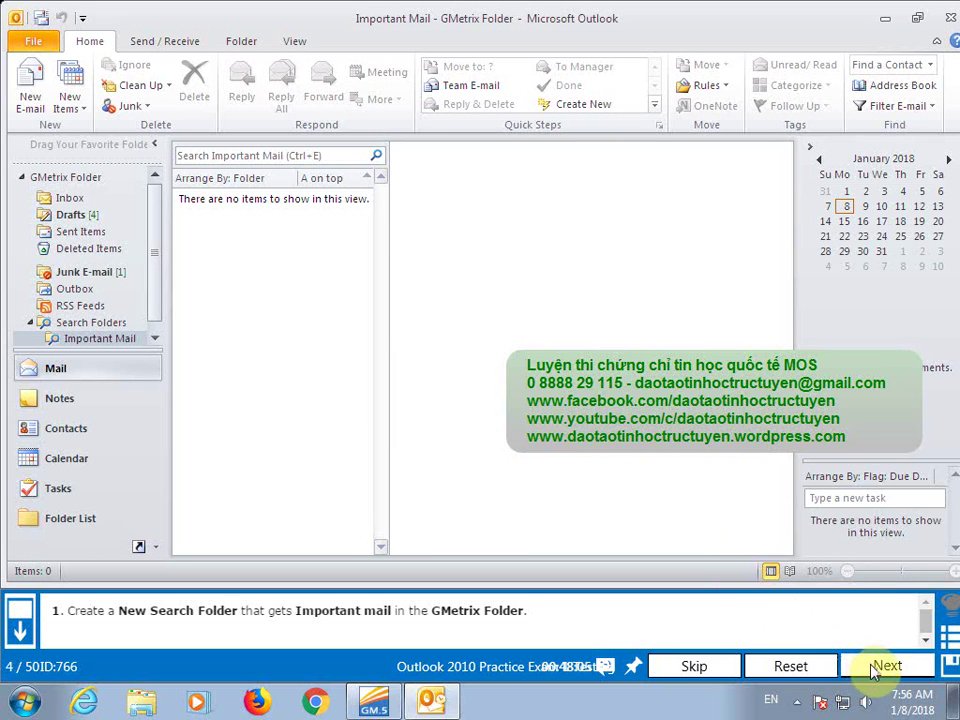
click(880, 664)
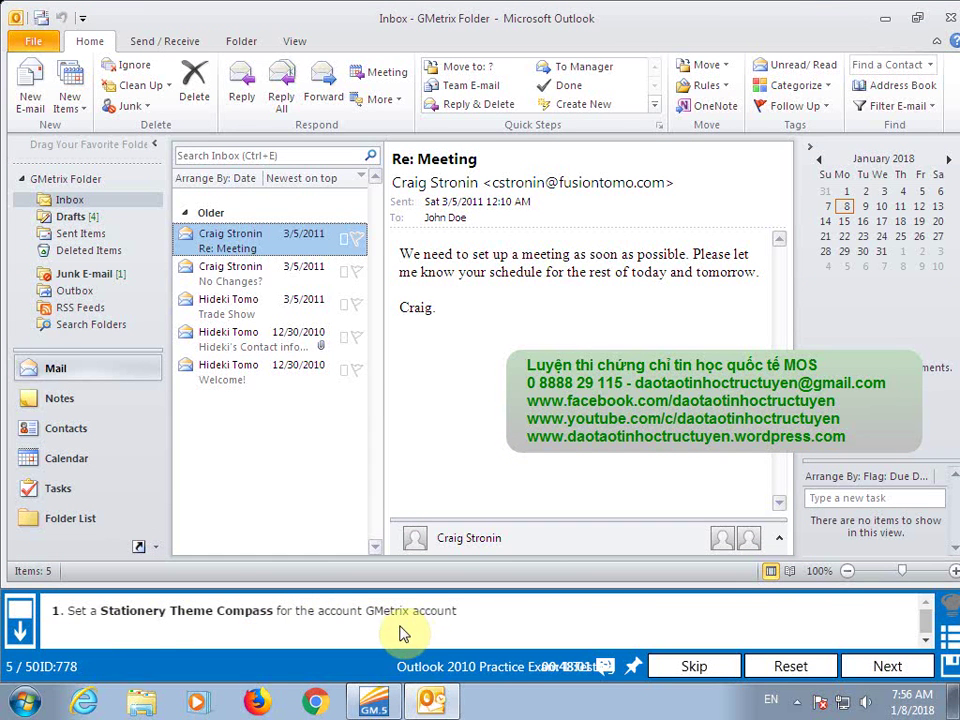
- Choose Compass as the stationery theme in Mail options and advance to question 6
click(31, 44)
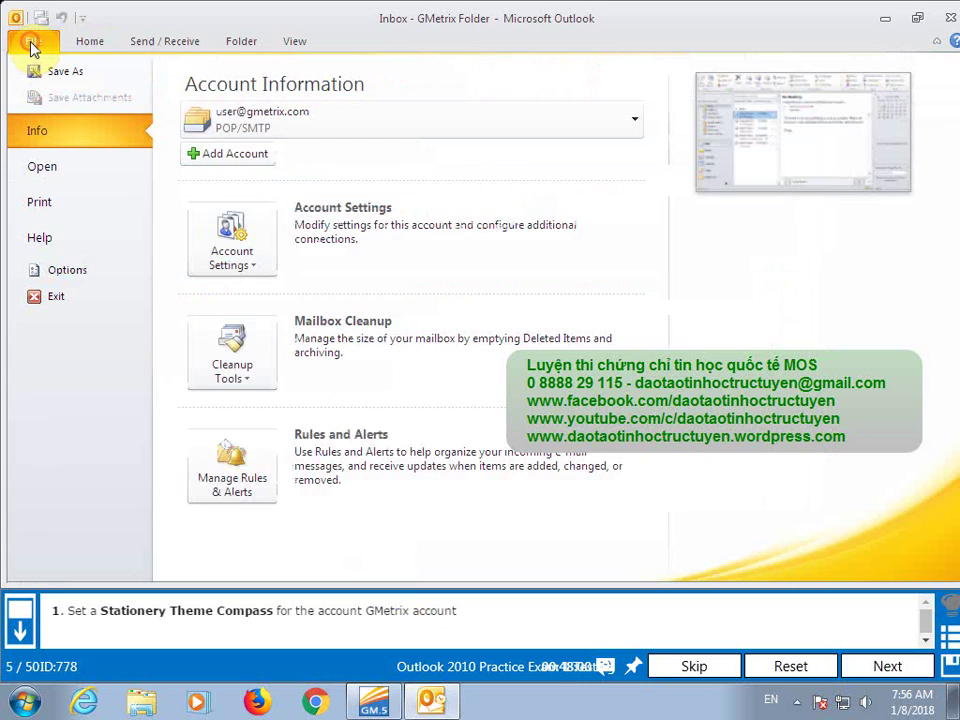
click(100, 272)
click(72, 95)
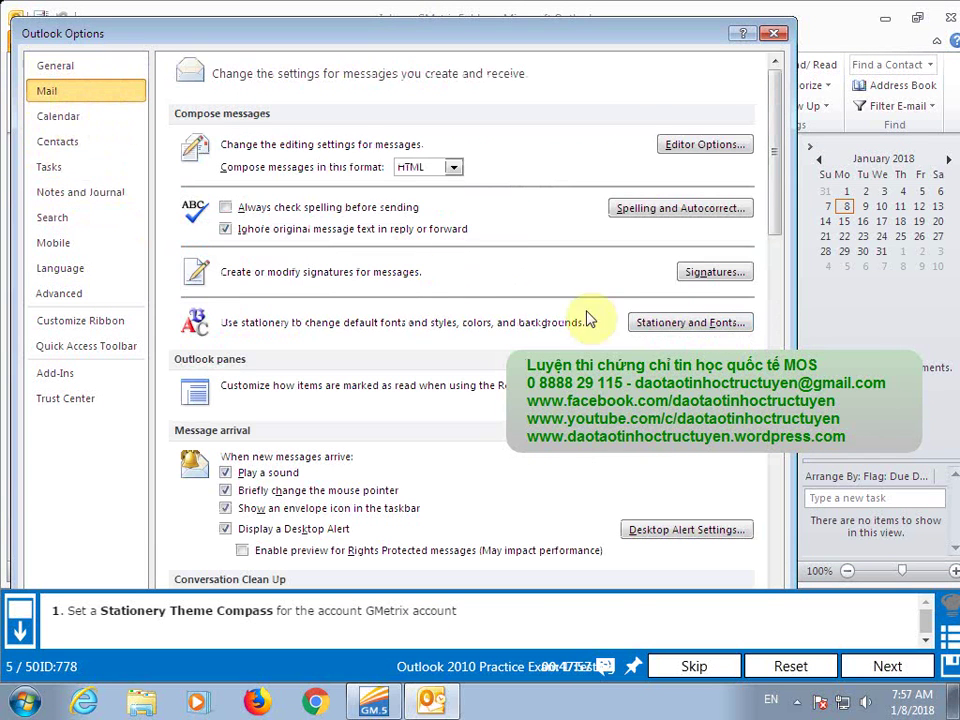
click(725, 322)
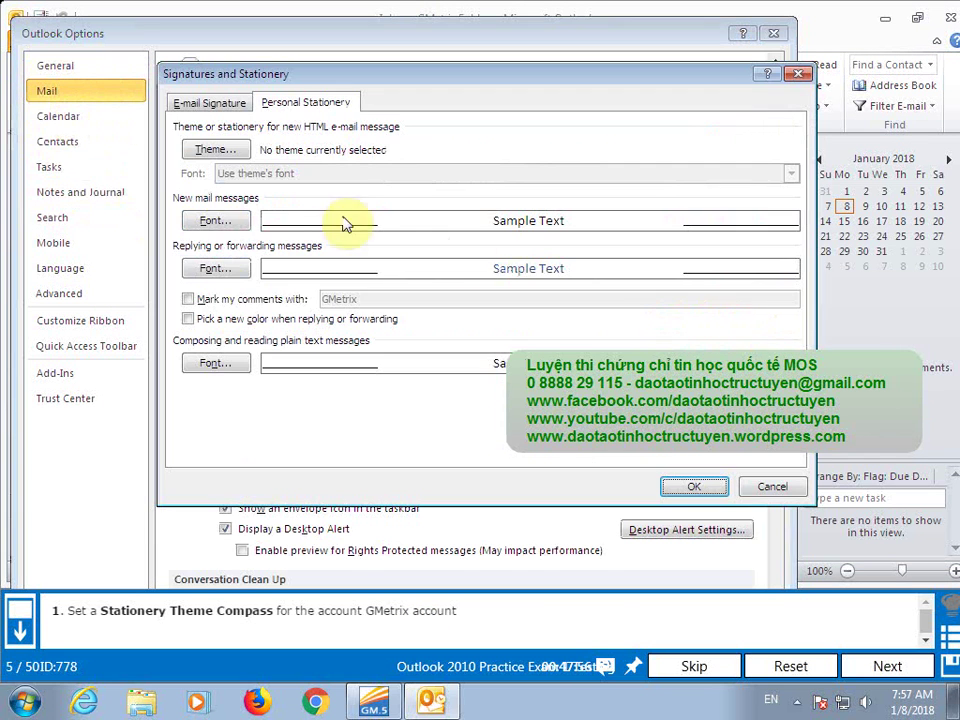
click(214, 150)
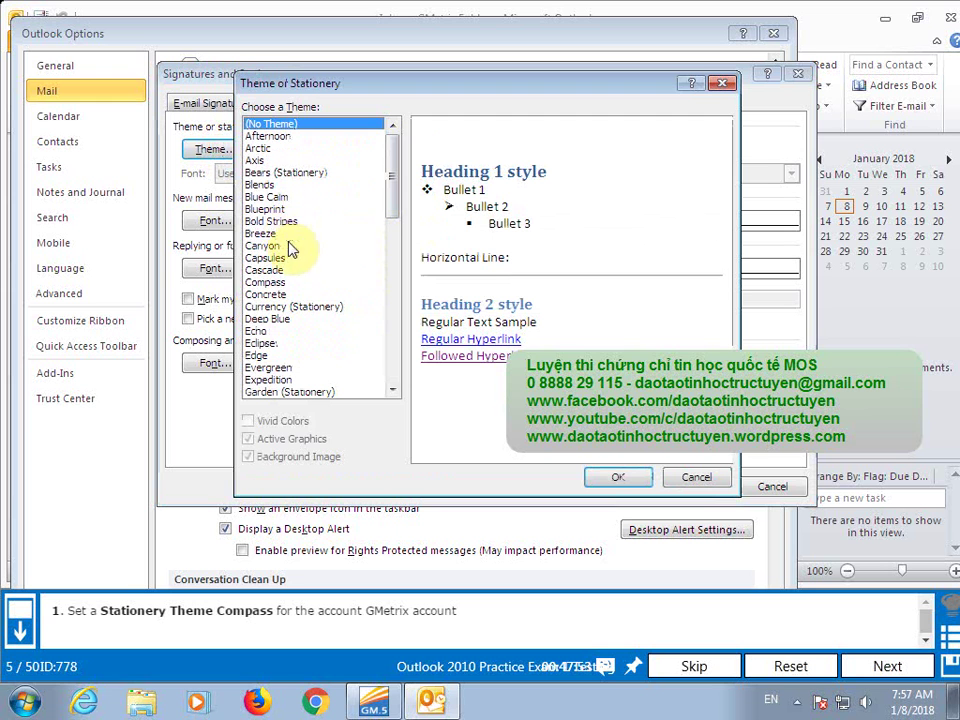
click(287, 283)
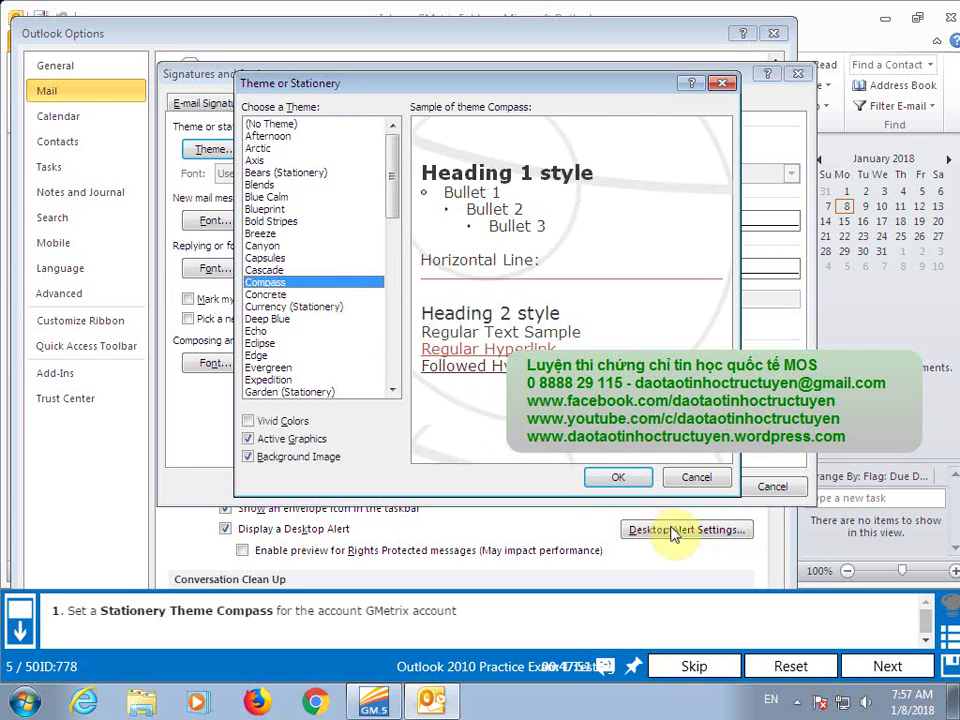
click(636, 477)
click(690, 488)
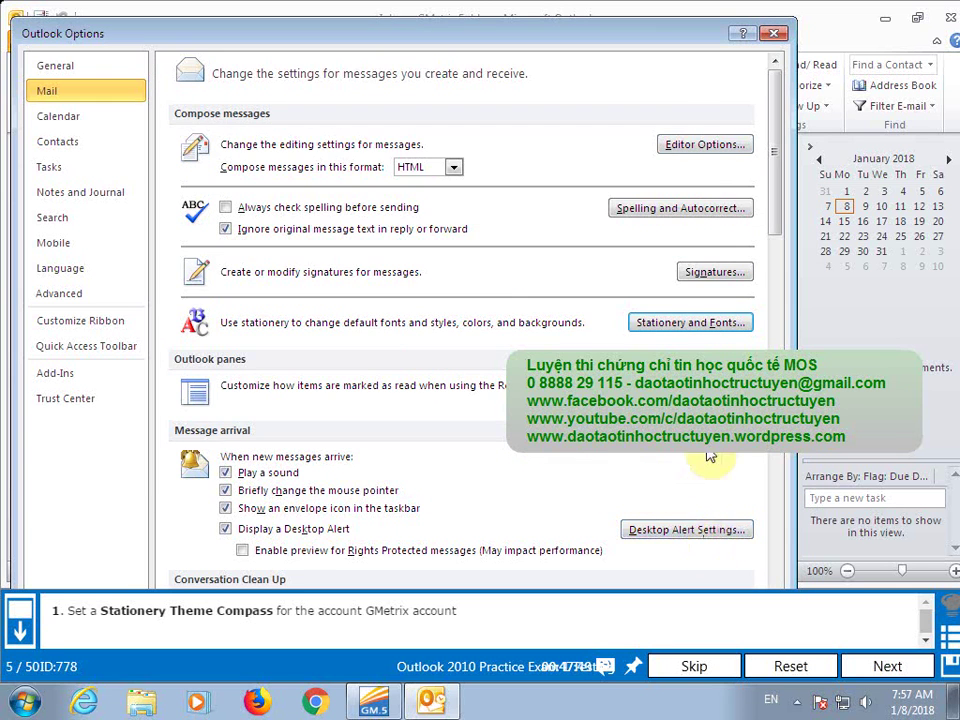
drag(694, 18, 692, 28)
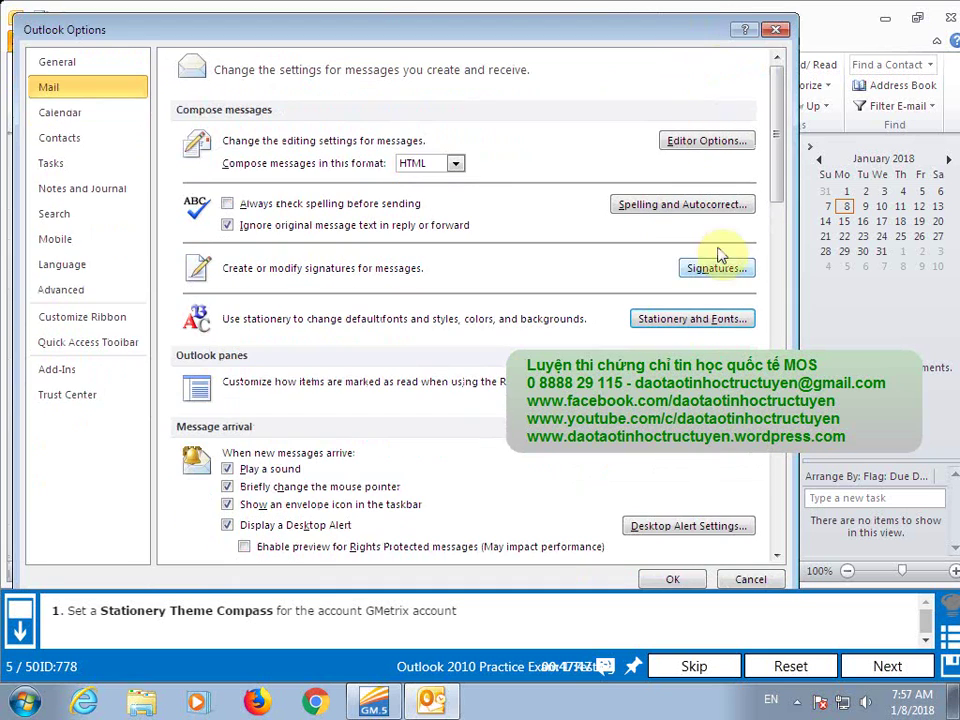
click(671, 579)
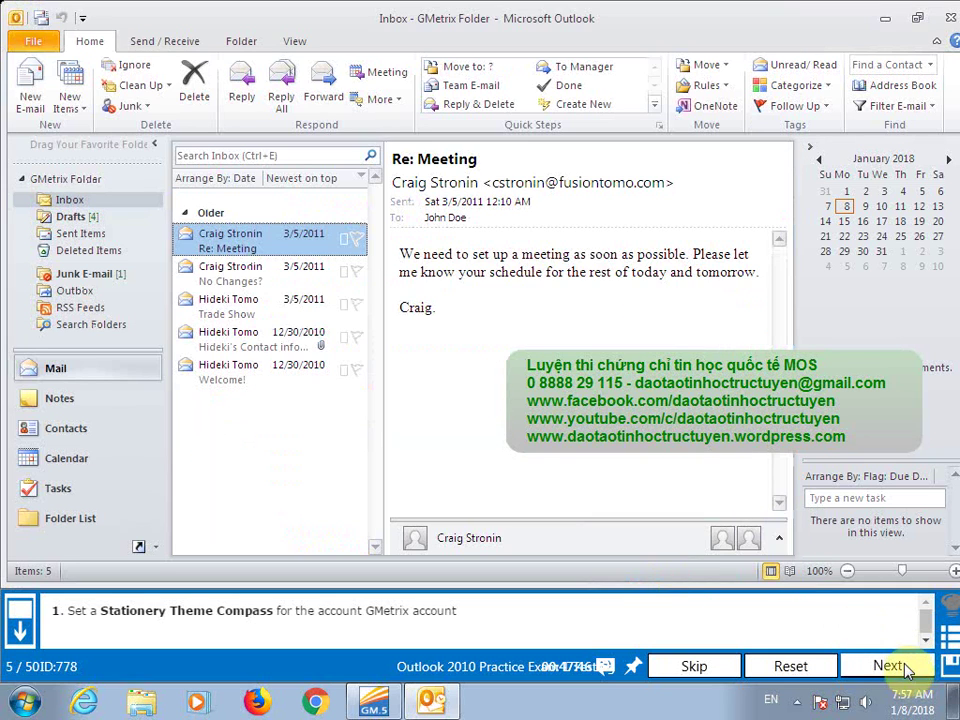
click(903, 664)
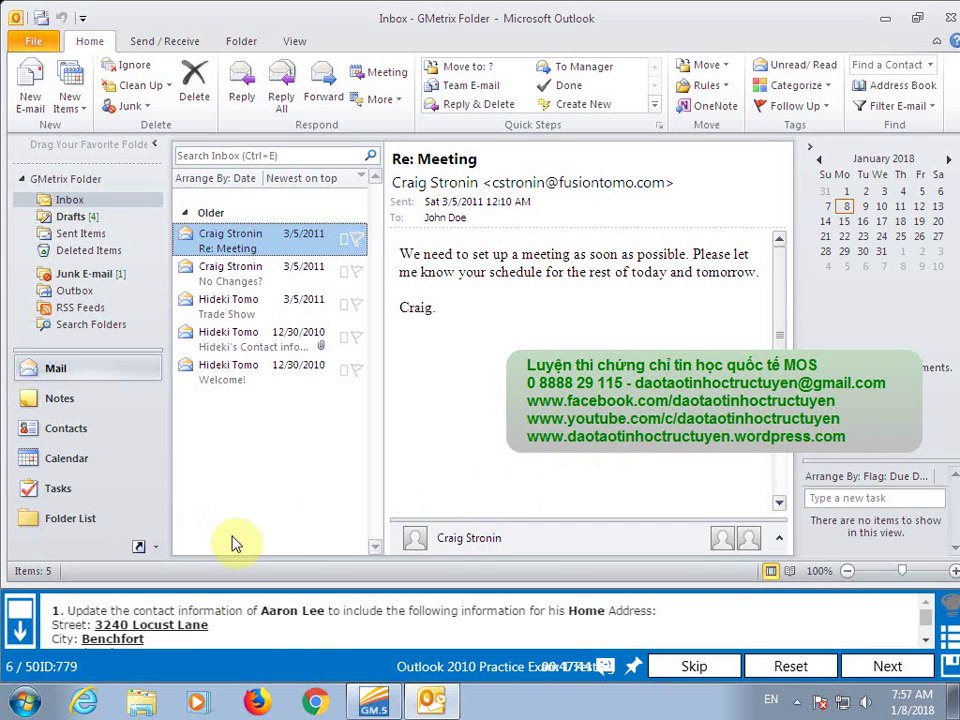
- Switch from the Calendar to the Contacts list
click(68, 460)
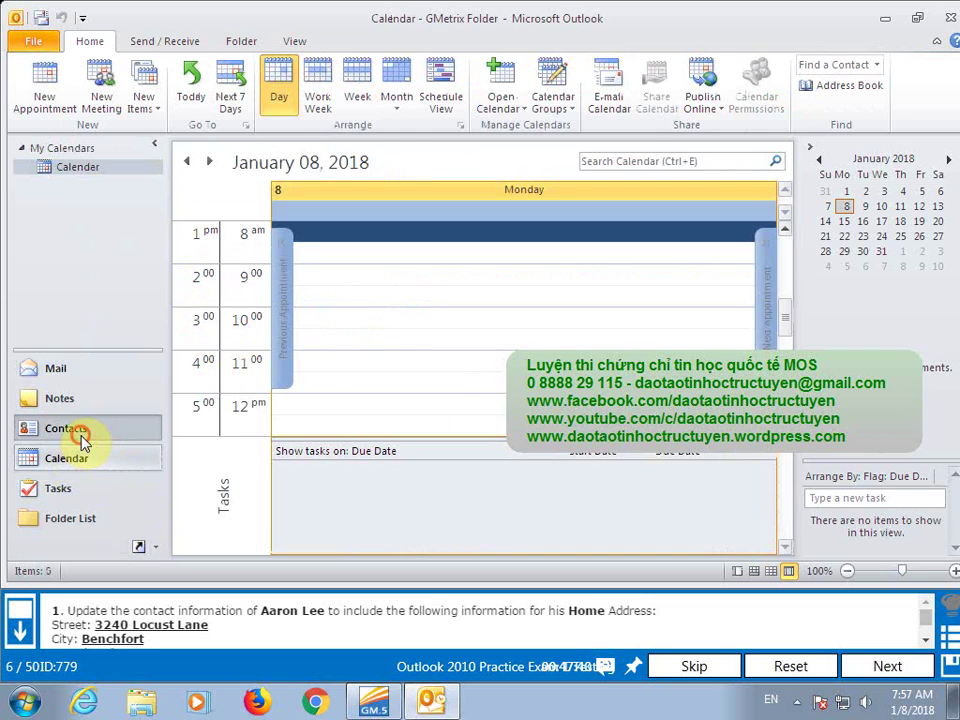
click(47, 428)
double_click(380, 411)
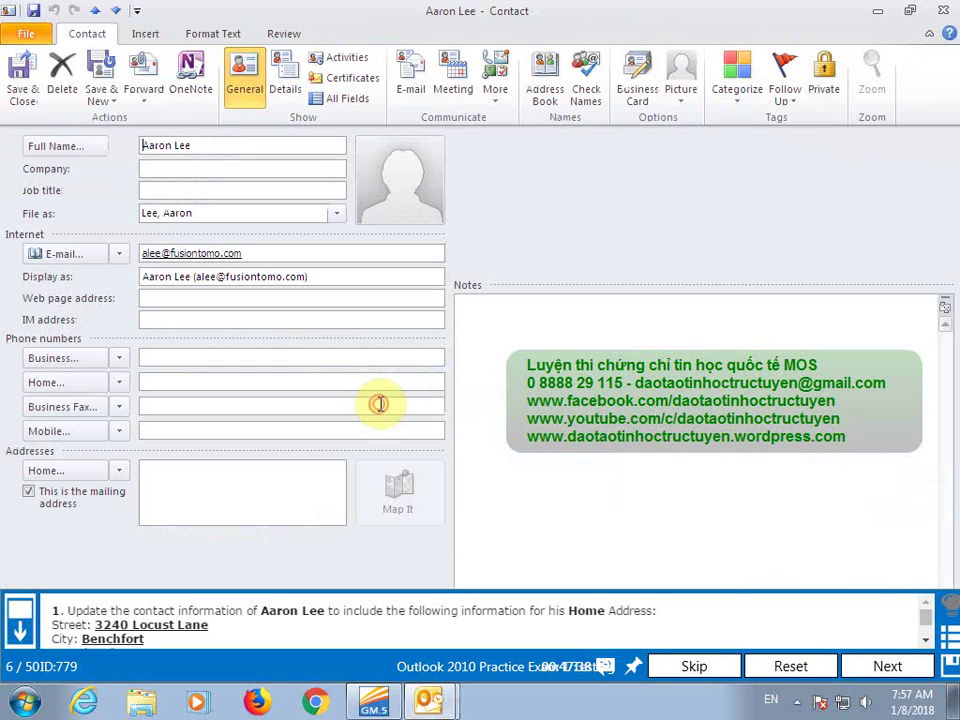
click(90, 470)
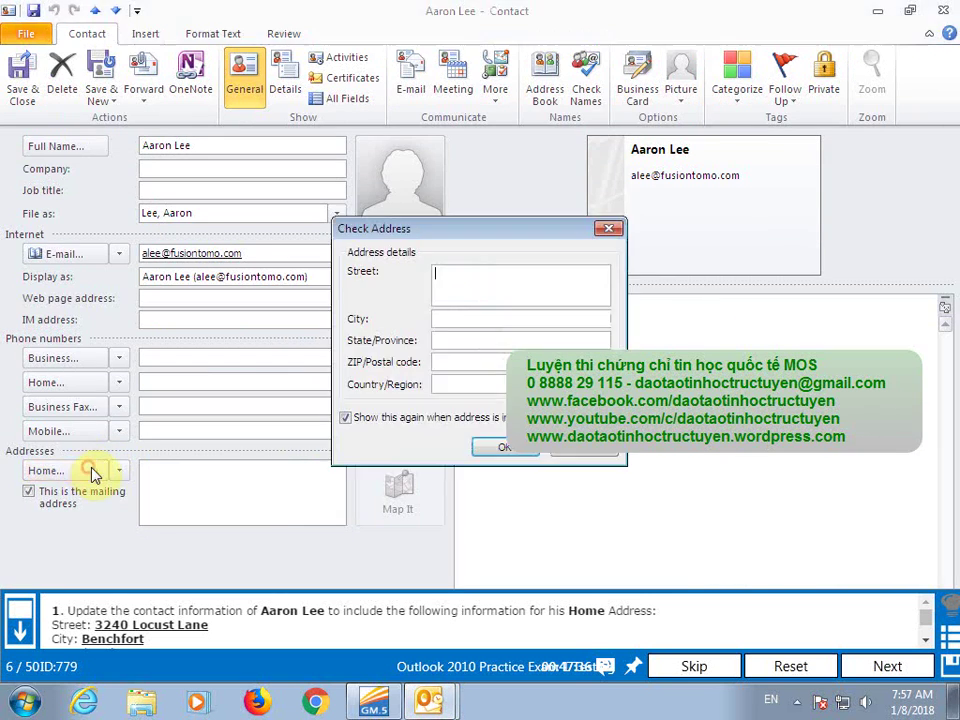
click(463, 285)
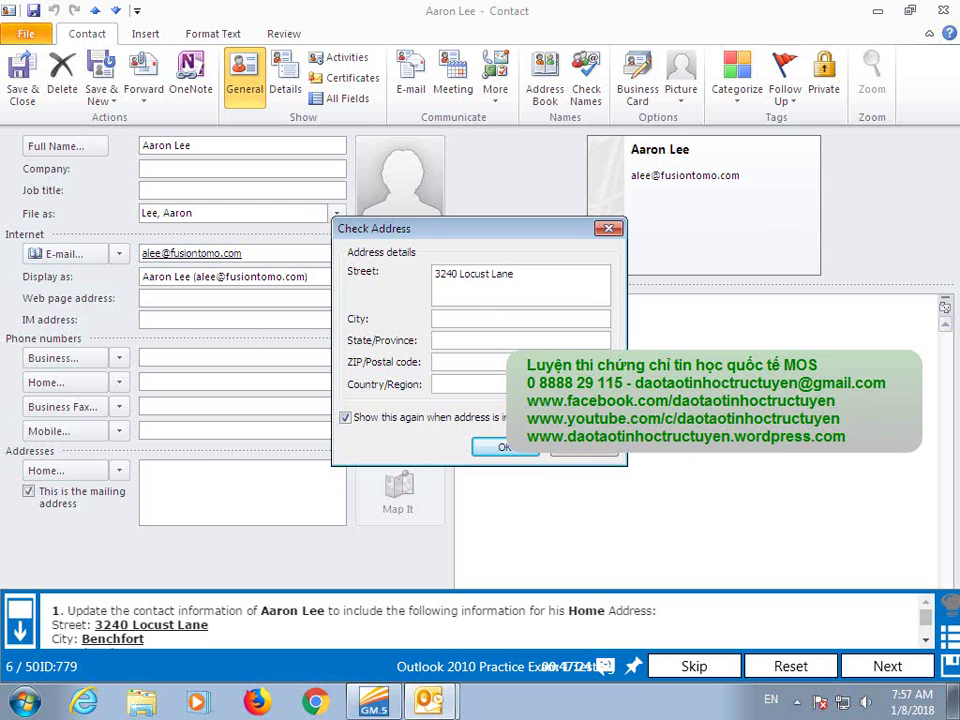
click(467, 316)
text(Benchfort)
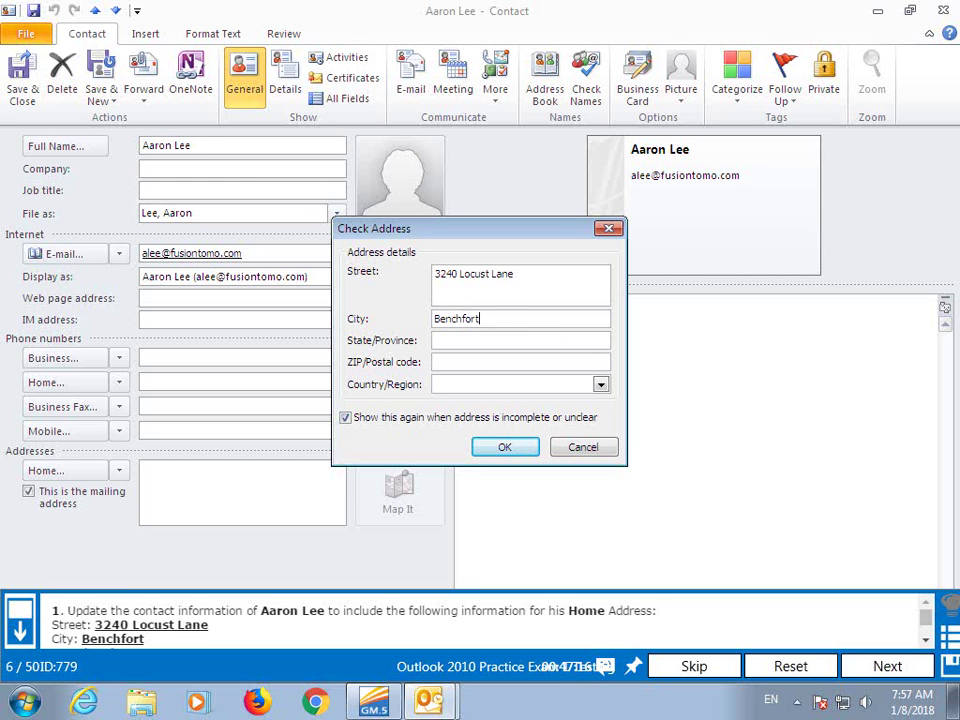
click(930, 645)
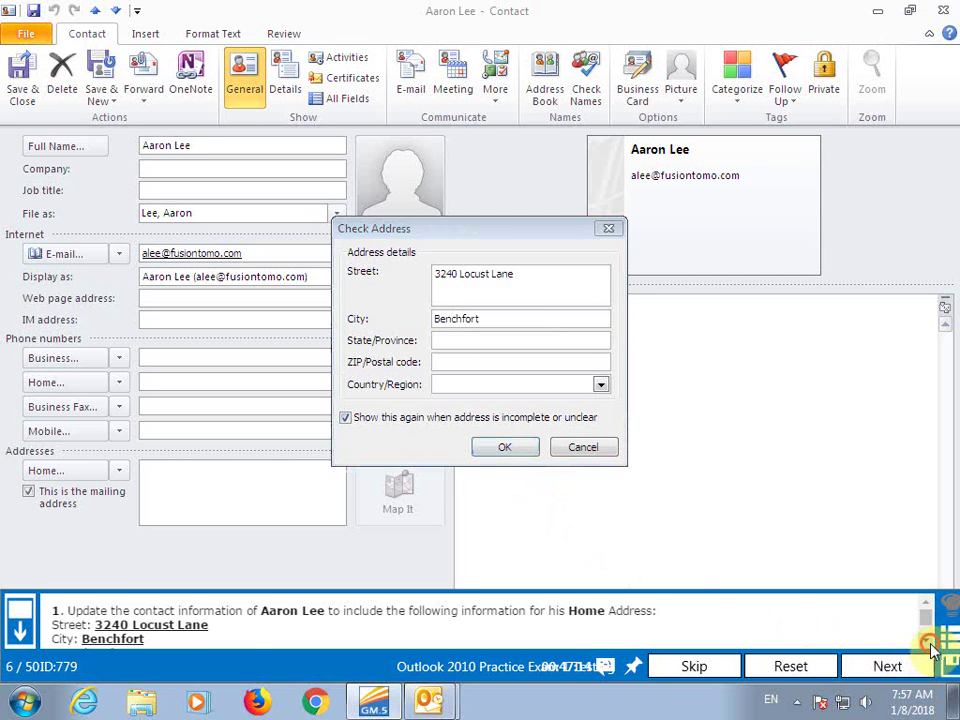
scroll(930, 648, down, 3)
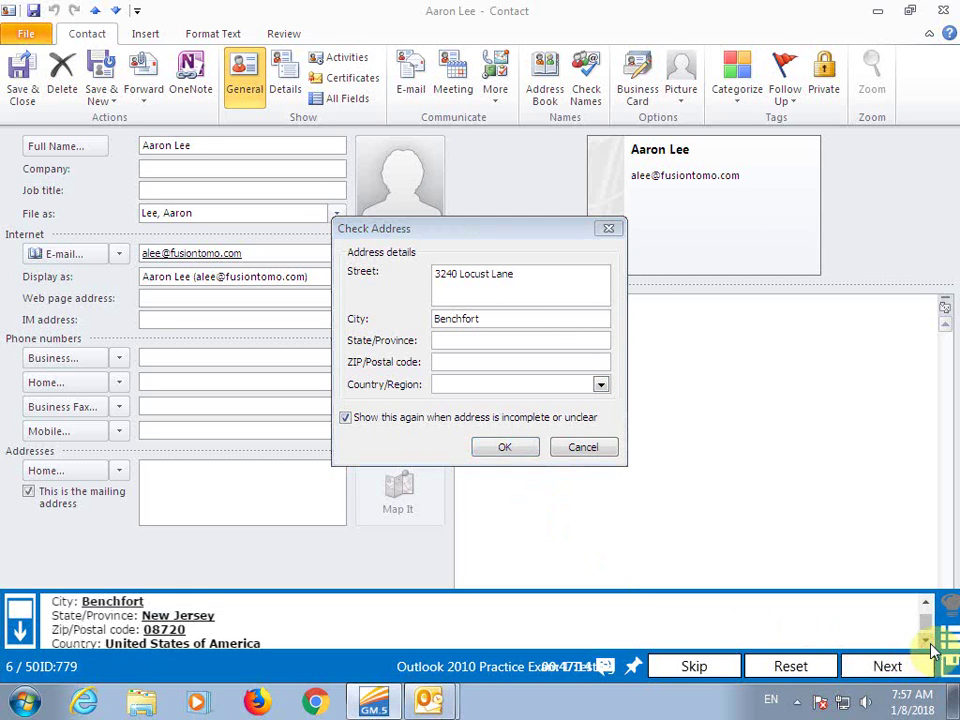
- Add state New Jersey, ZIP 08720 and country United States of America, then save the contact
click(454, 340)
text(New Jersey)
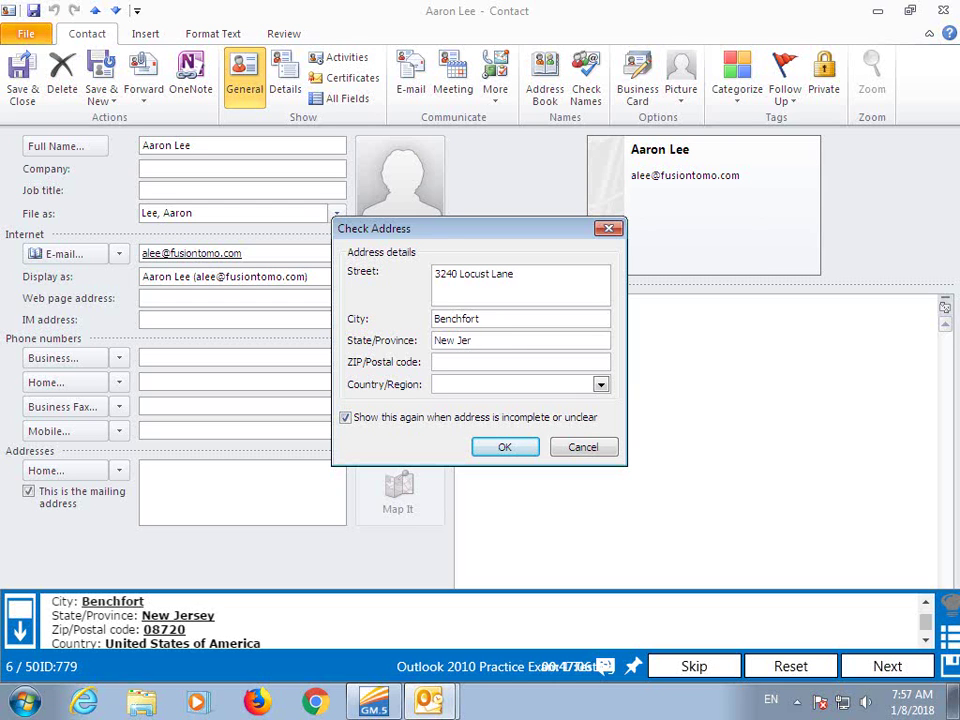
click(459, 368)
text(08720)
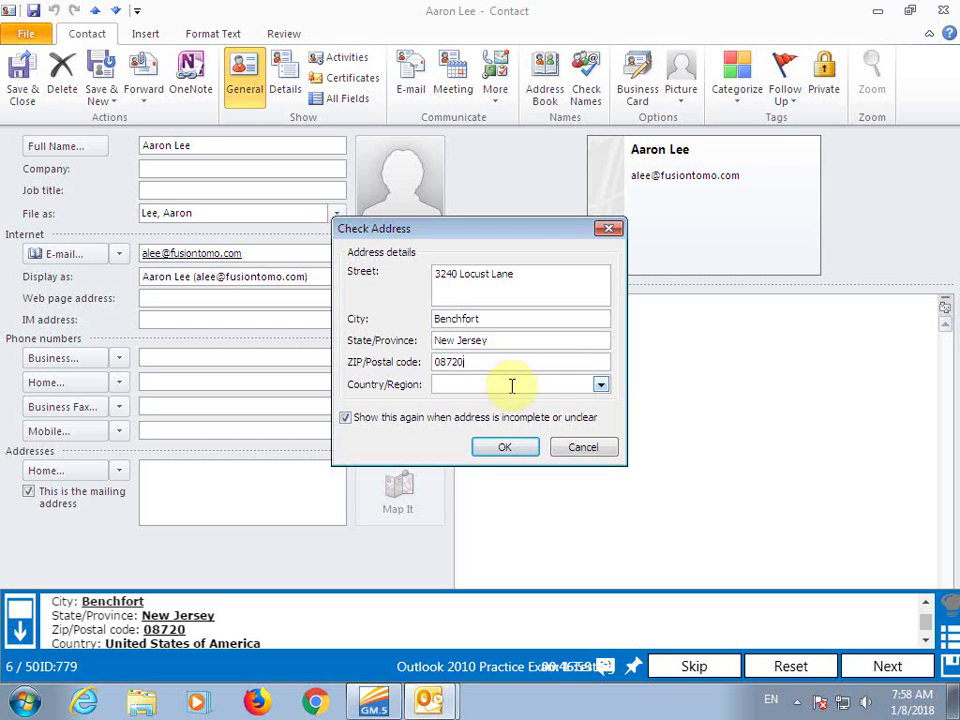
click(510, 386)
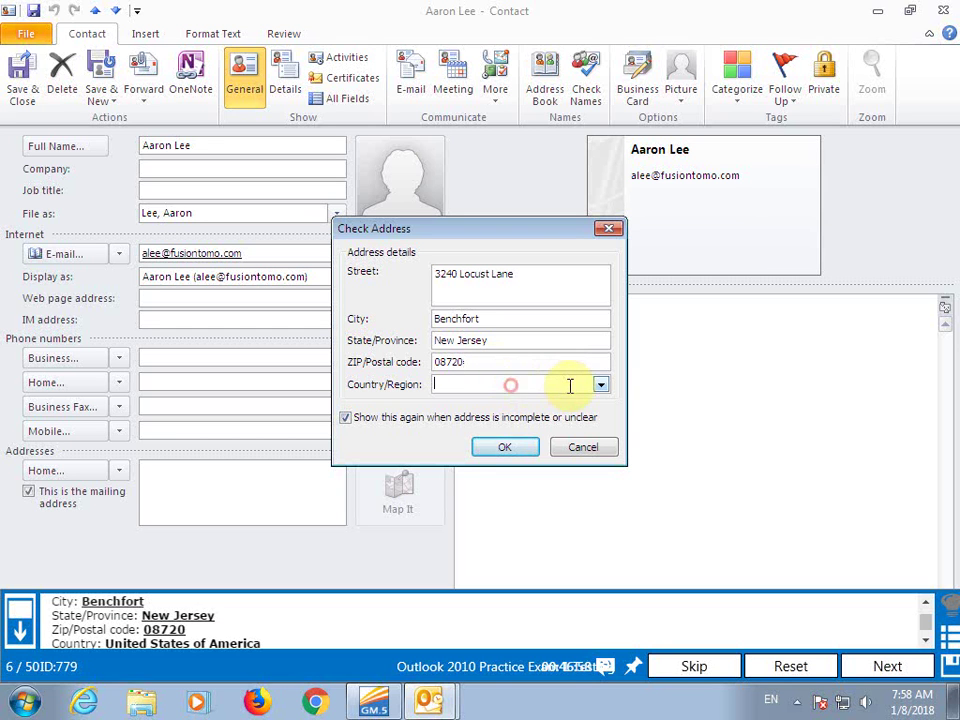
click(601, 385)
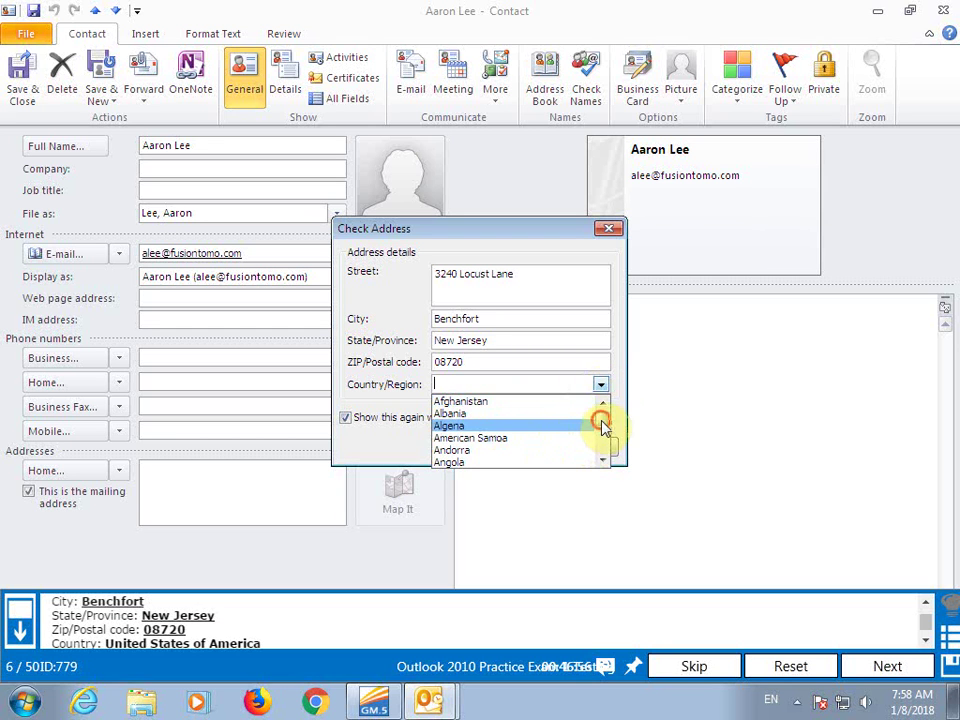
drag(602, 420, 604, 450)
click(550, 413)
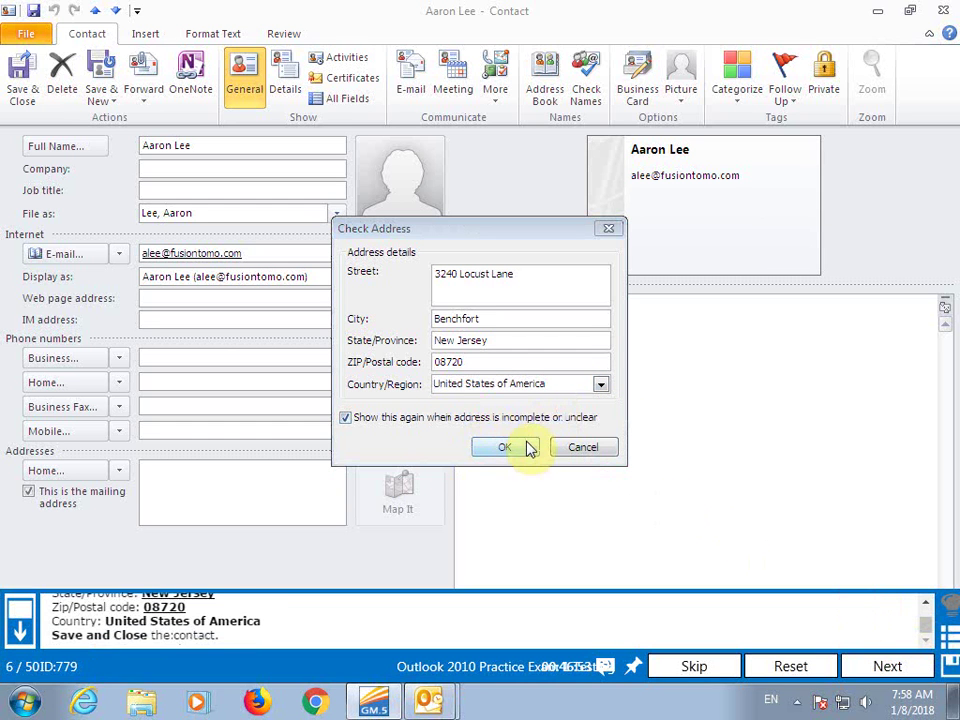
click(512, 446)
click(22, 75)
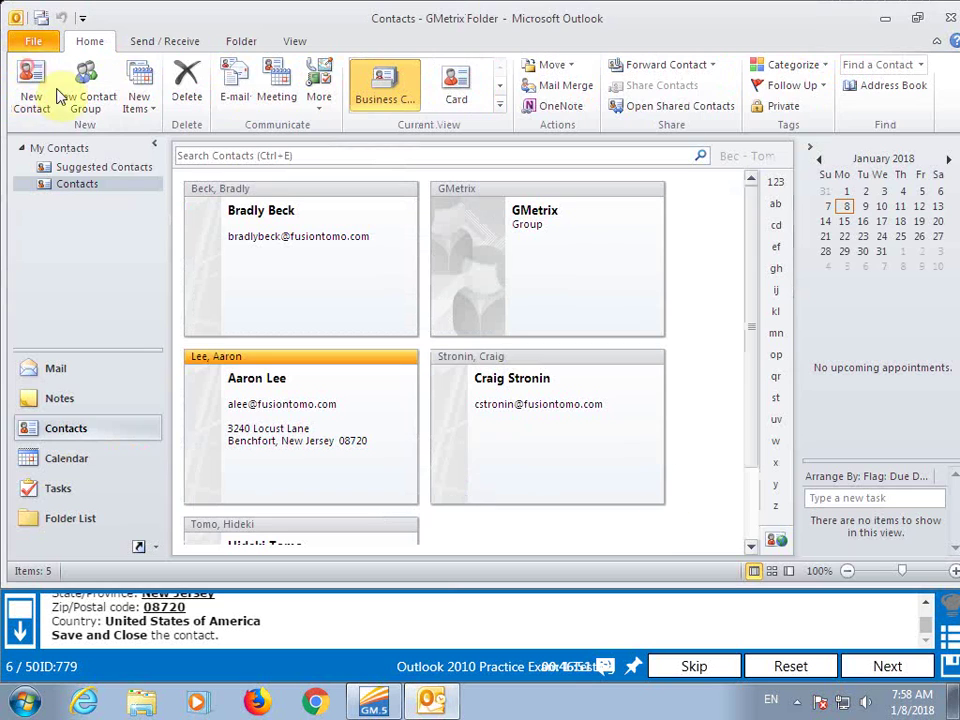
- Move to question 7, open the contact, and forward it as a business card
click(895, 666)
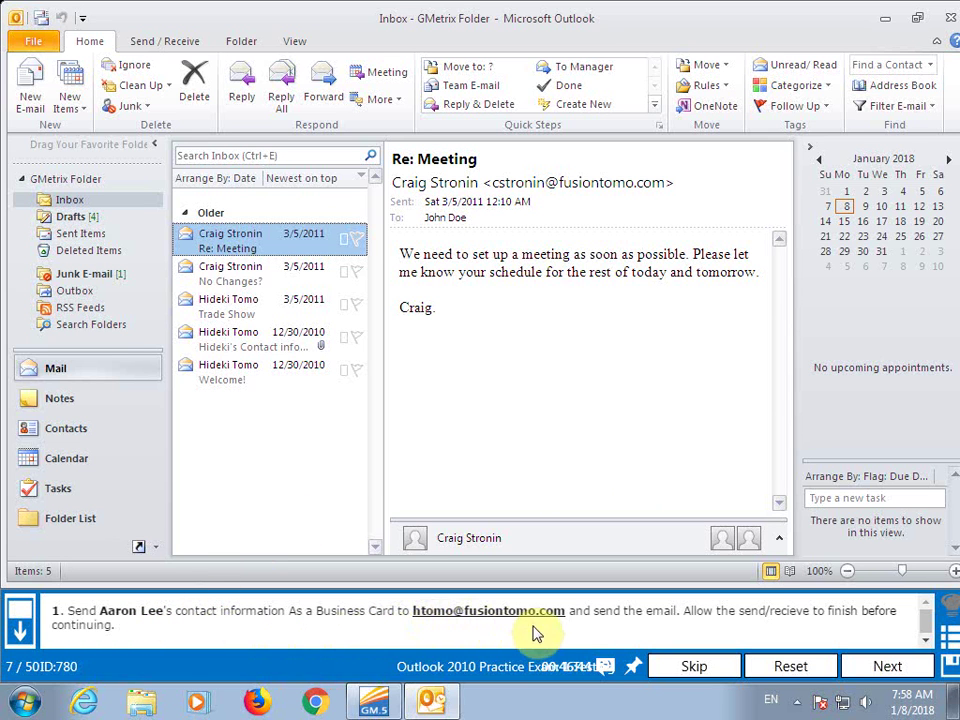
click(72, 427)
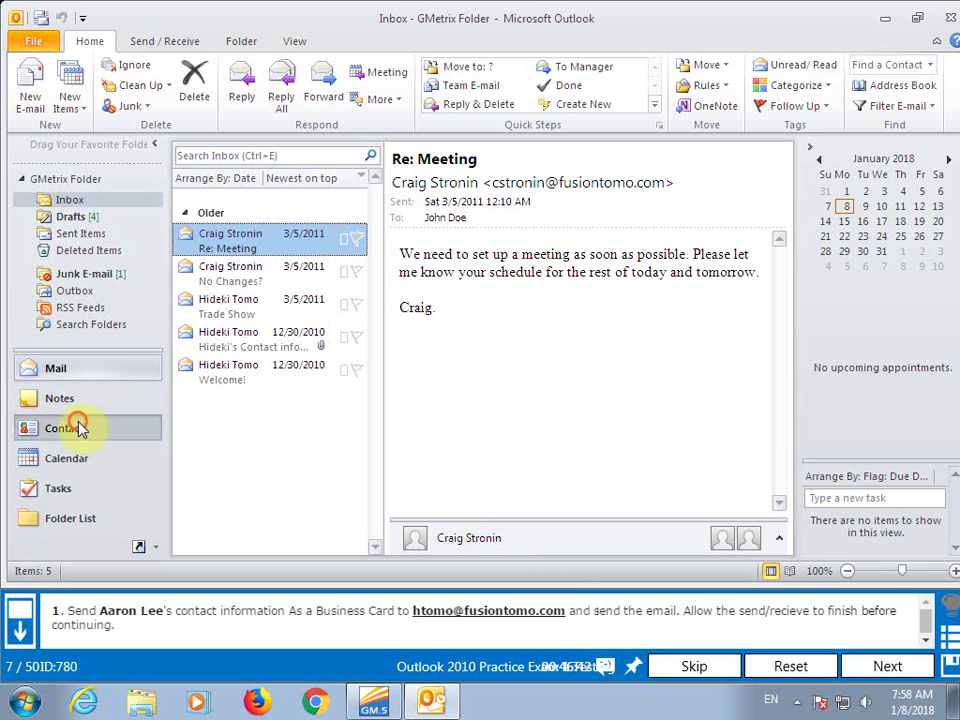
double_click(365, 403)
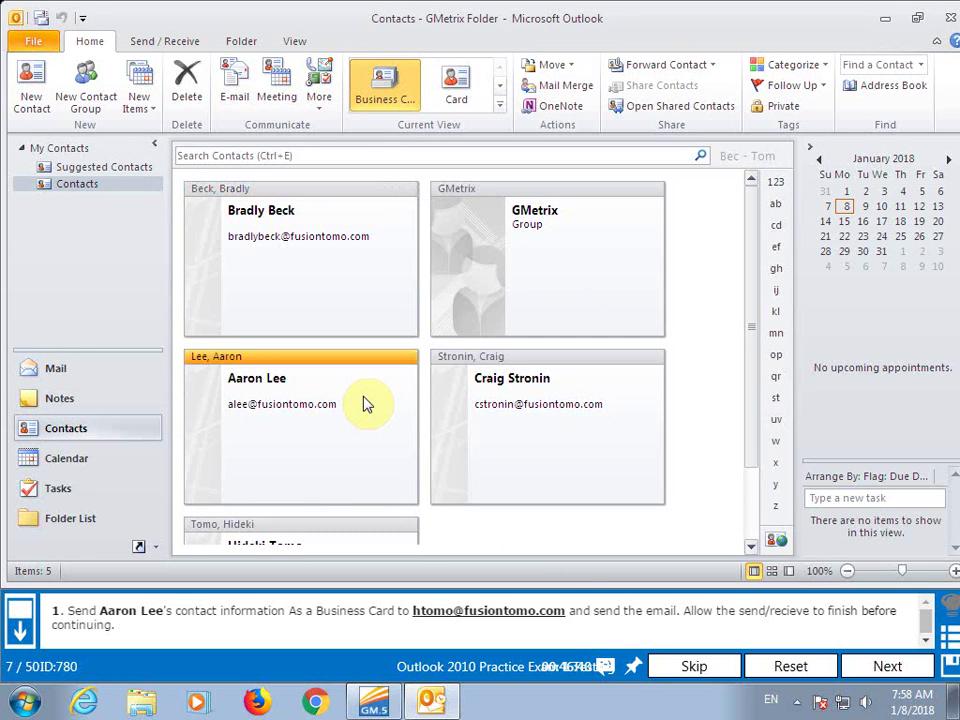
click(139, 100)
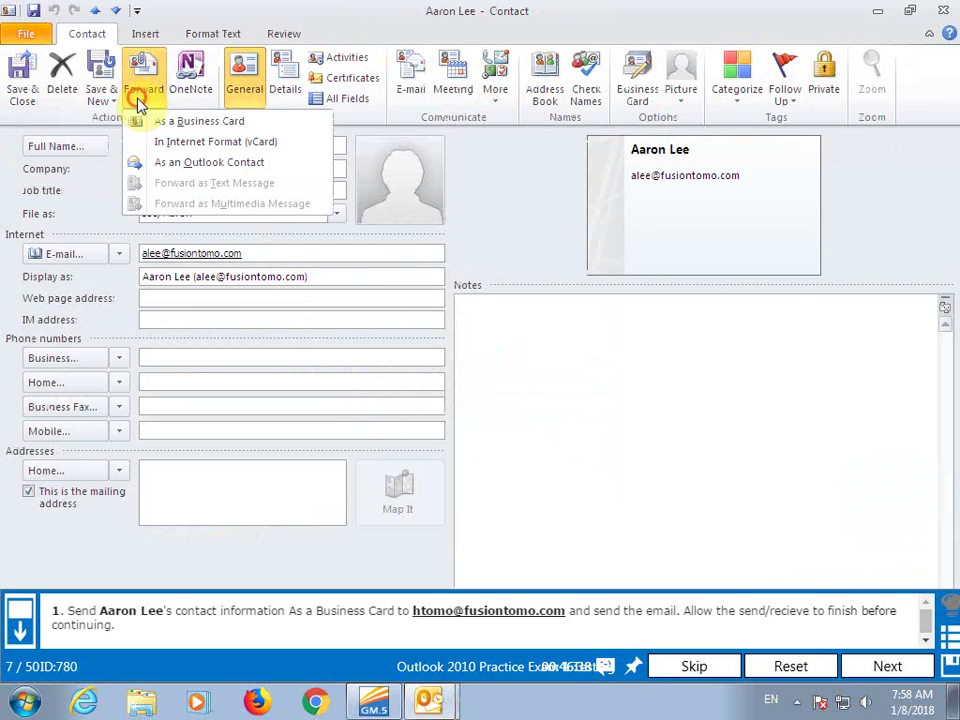
click(193, 122)
- Address the business card email to the required recipient, send it, and close the contact
click(103, 150)
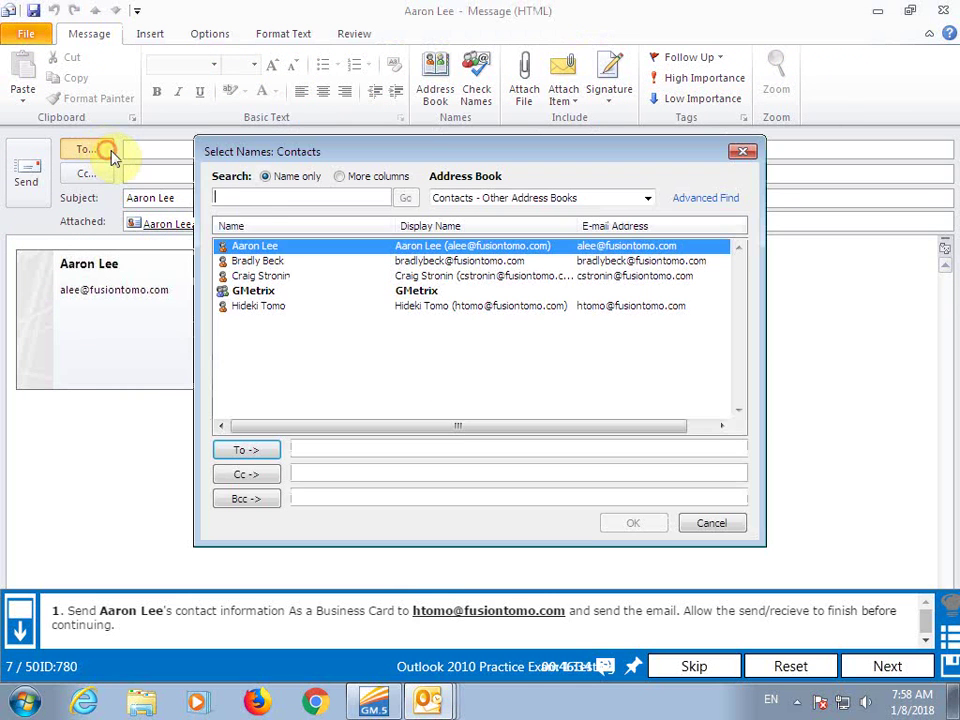
double_click(280, 307)
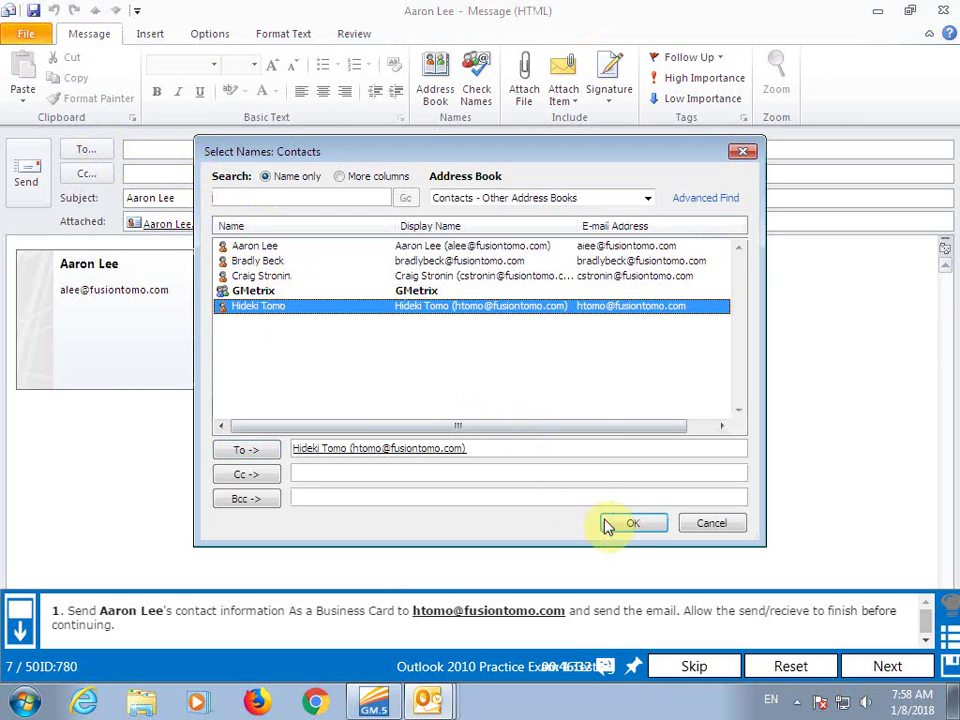
click(634, 524)
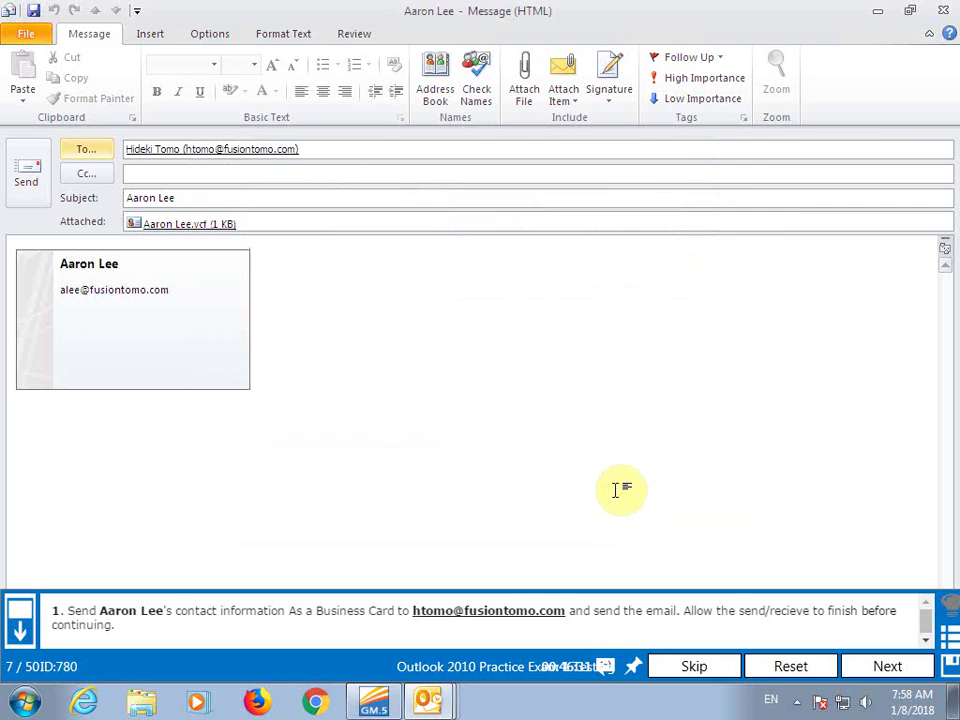
click(617, 490)
click(32, 165)
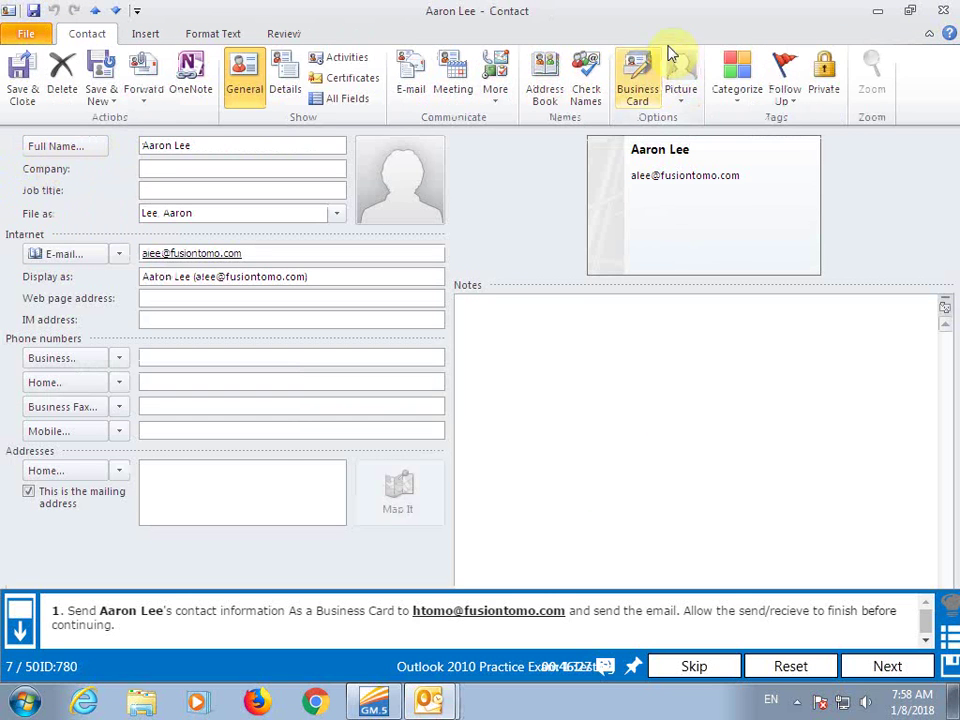
click(943, 10)
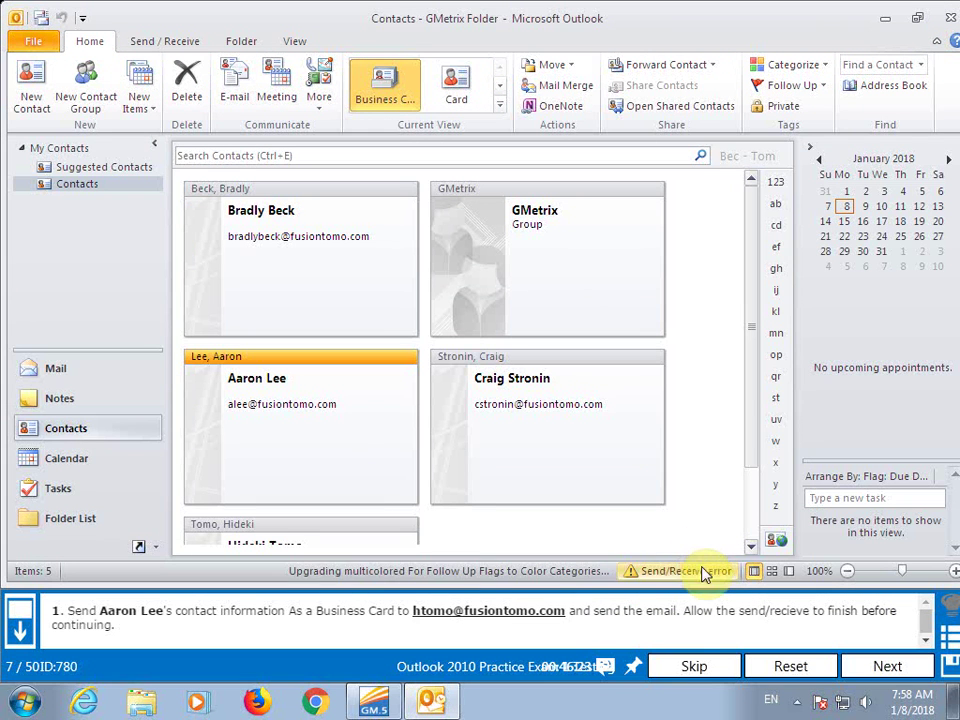
click(890, 667)
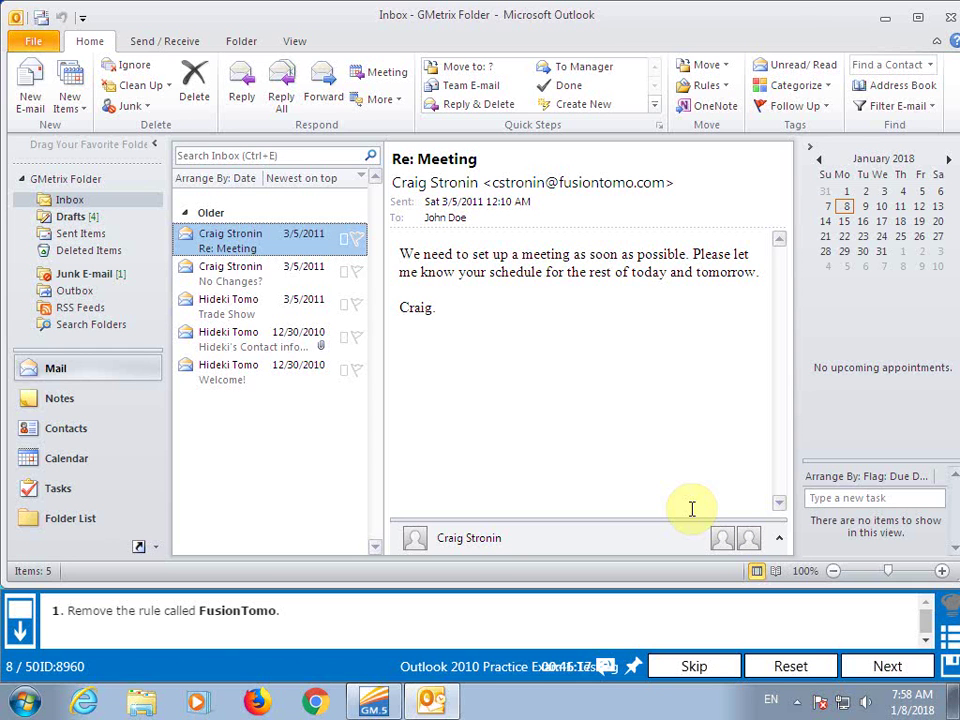
- Delete the FusionTomo rule in Rules and Alerts, apply the change, and move to the next task
click(718, 84)
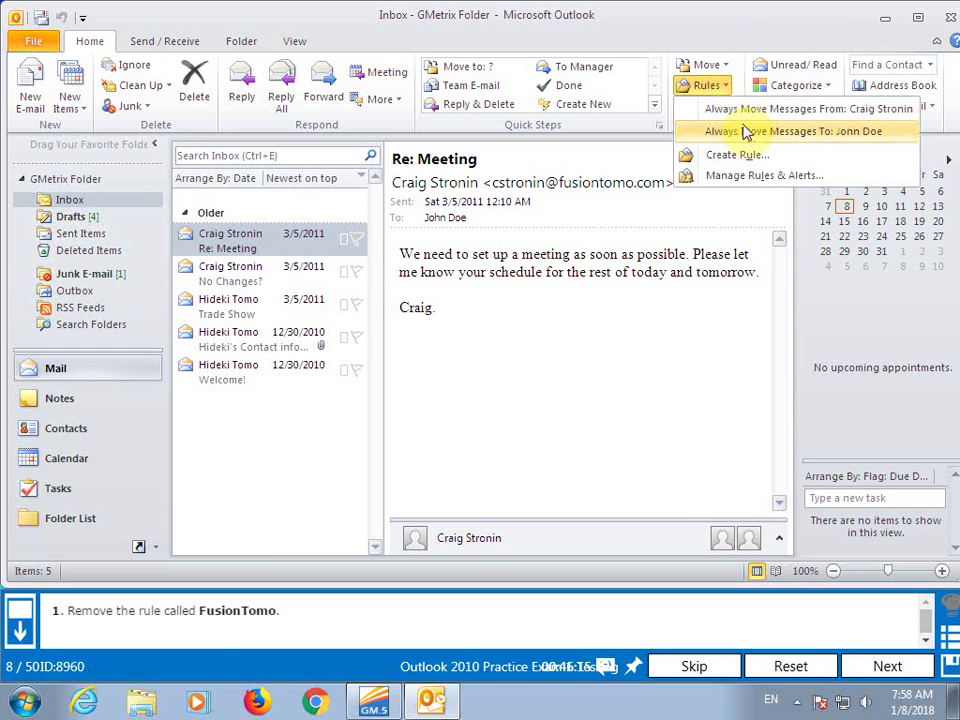
click(773, 187)
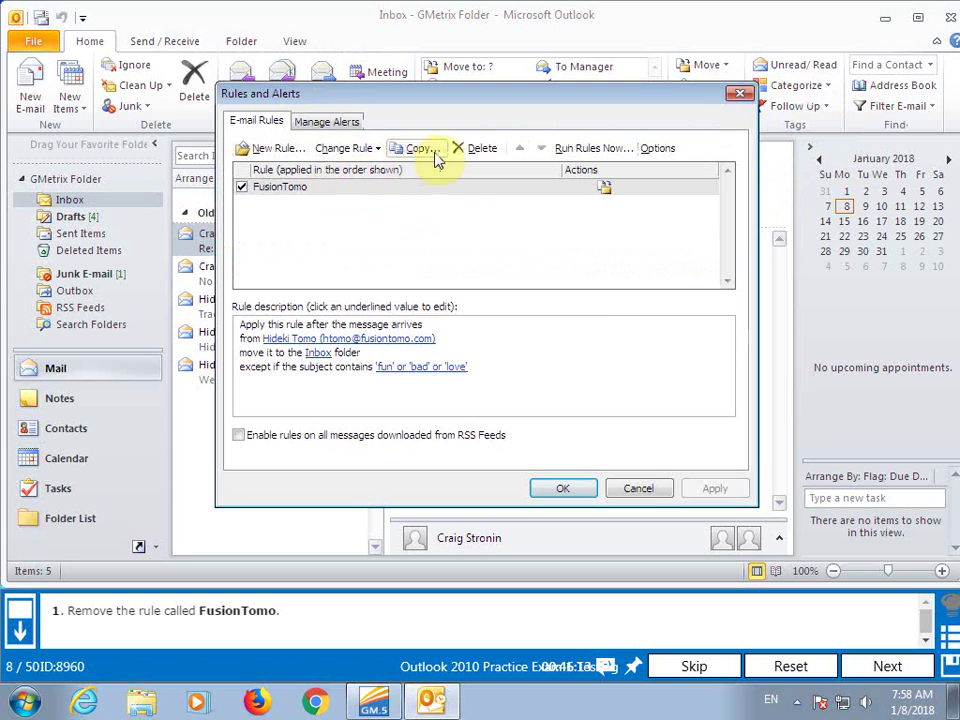
click(475, 148)
click(440, 398)
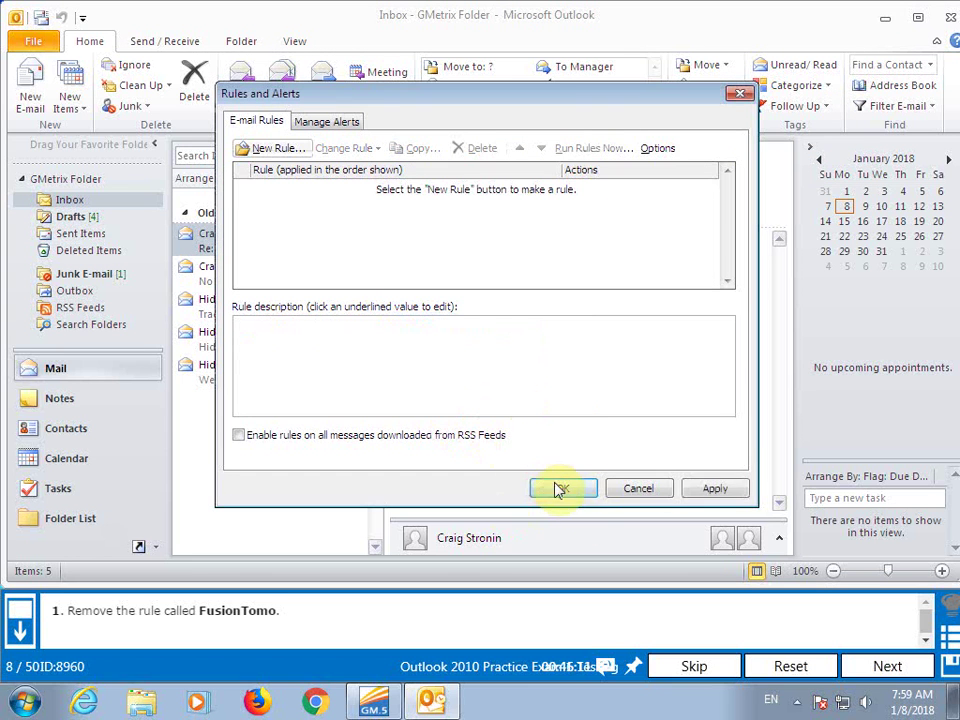
click(714, 488)
click(562, 488)
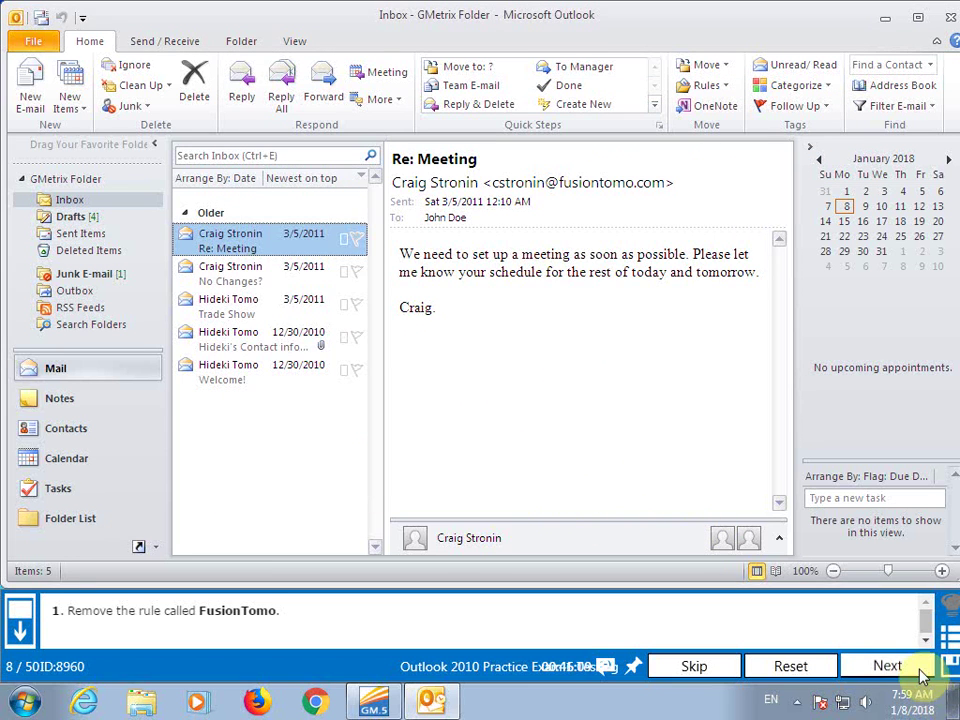
click(912, 667)
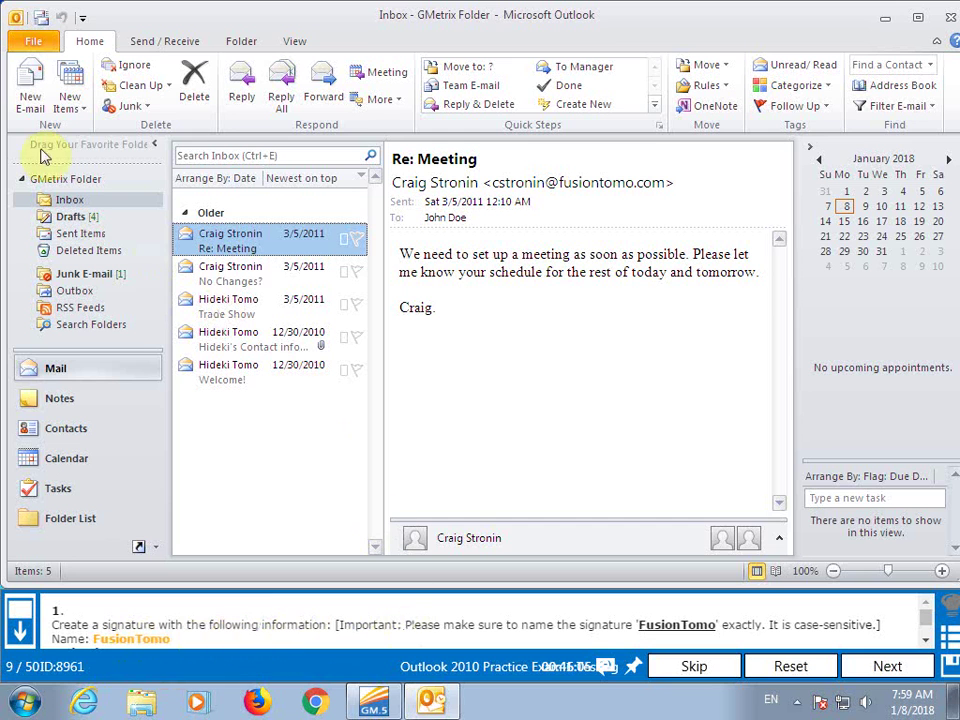
- Create a new signature named FusionTomo from the Mail options' Signatures settings
click(26, 44)
click(66, 272)
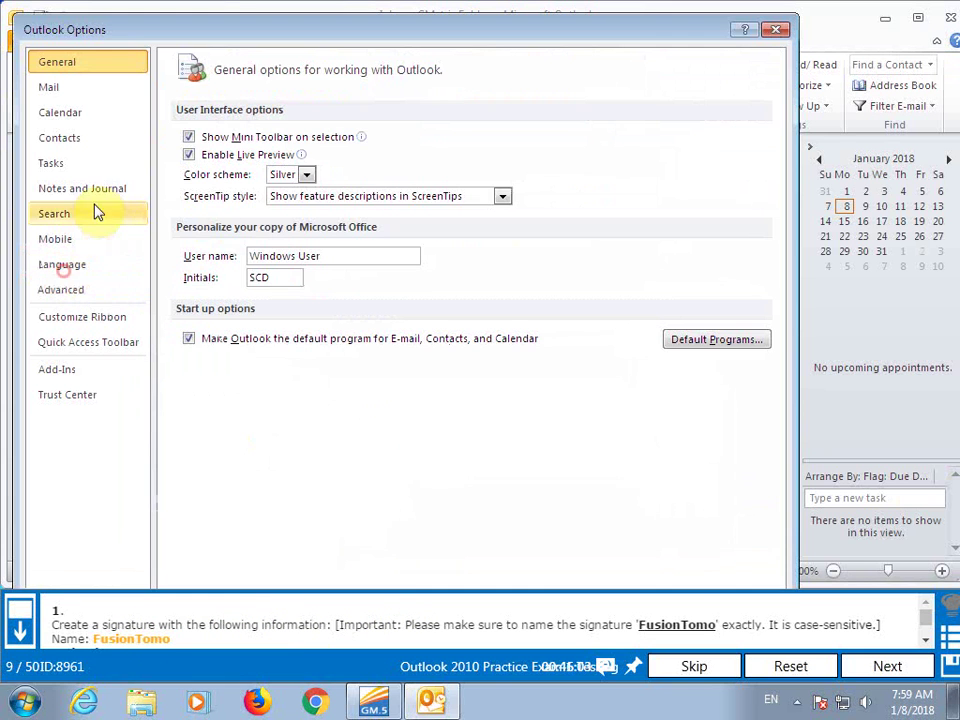
click(90, 97)
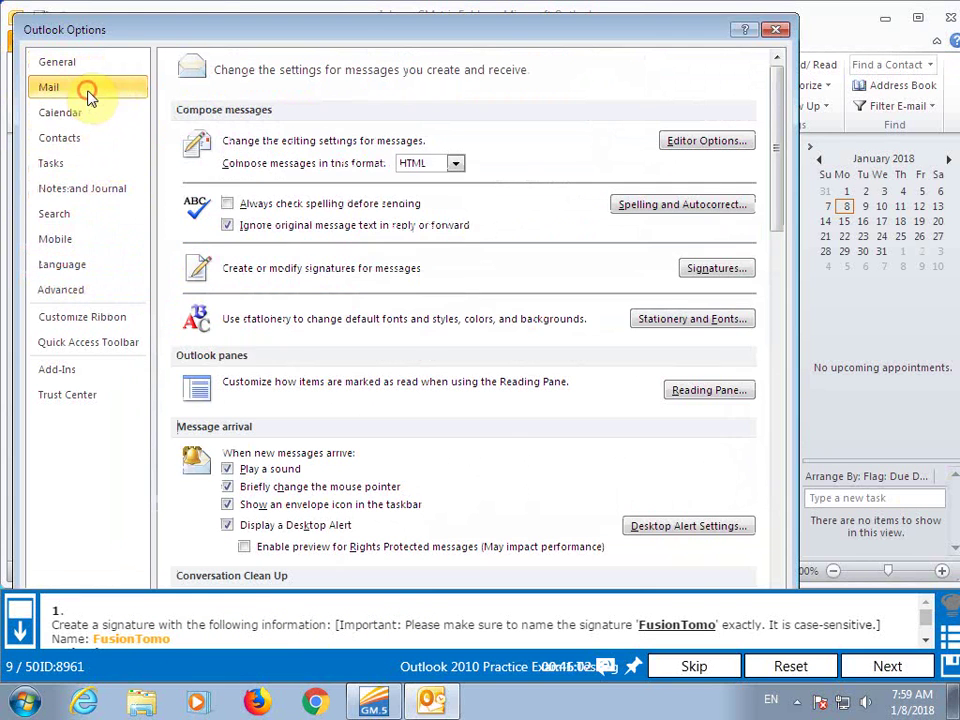
click(722, 268)
click(294, 229)
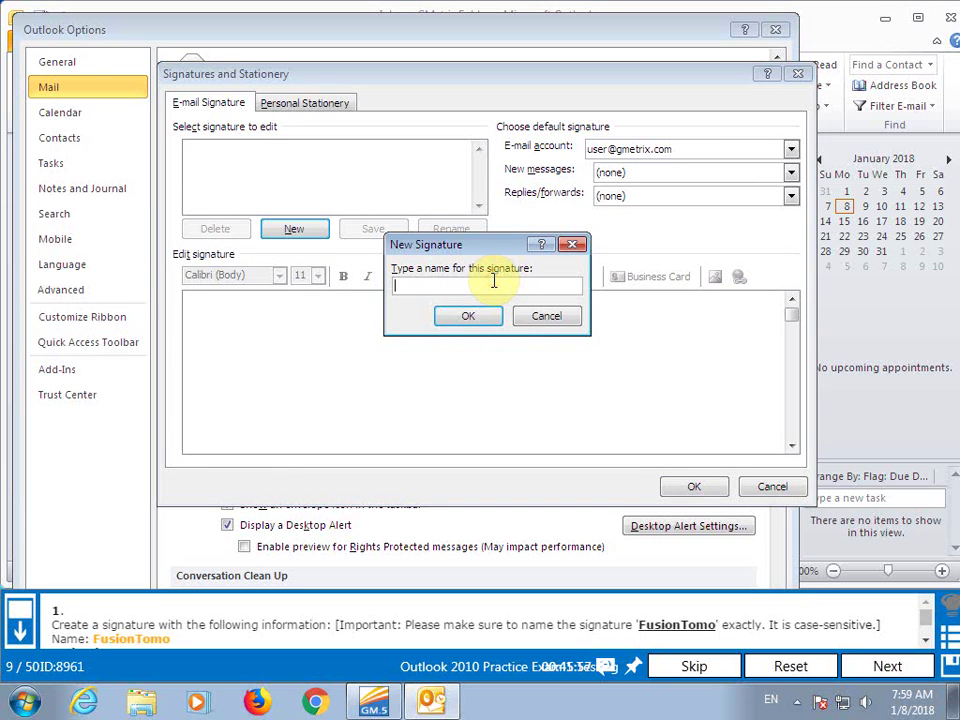
text(FusionTomo)
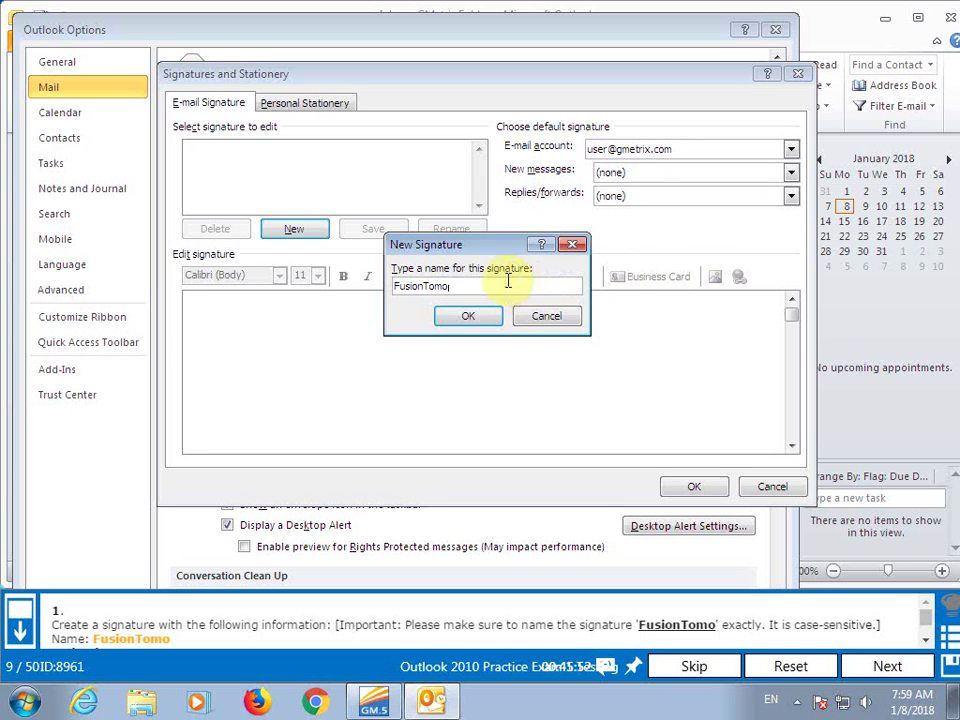
click(494, 316)
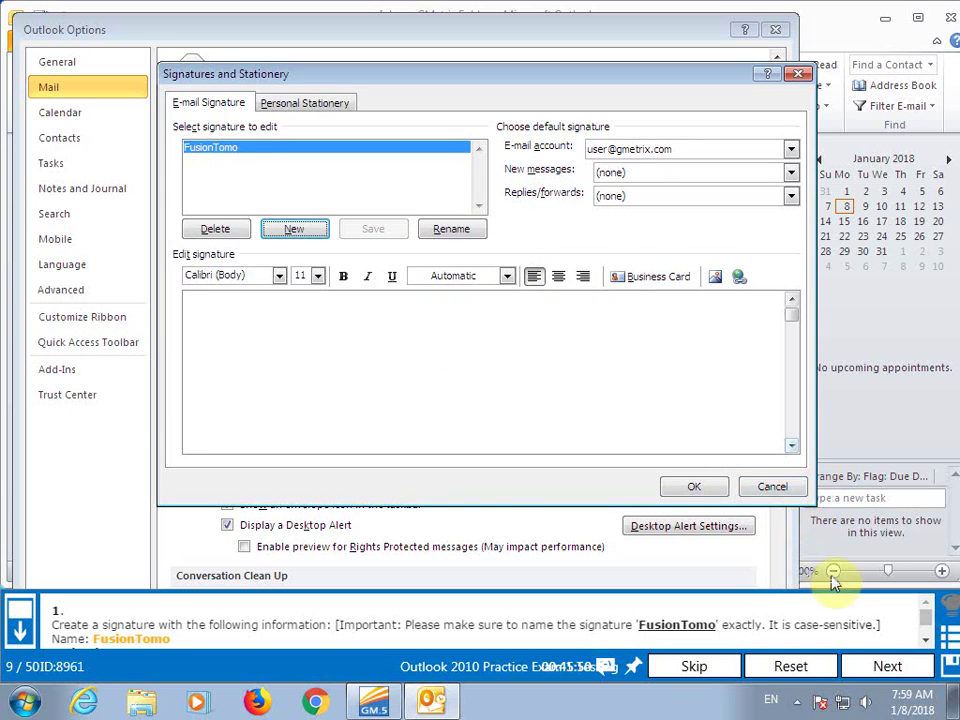
- Place the cursor in the empty FusionTomo signature body, ready for text
click(926, 640)
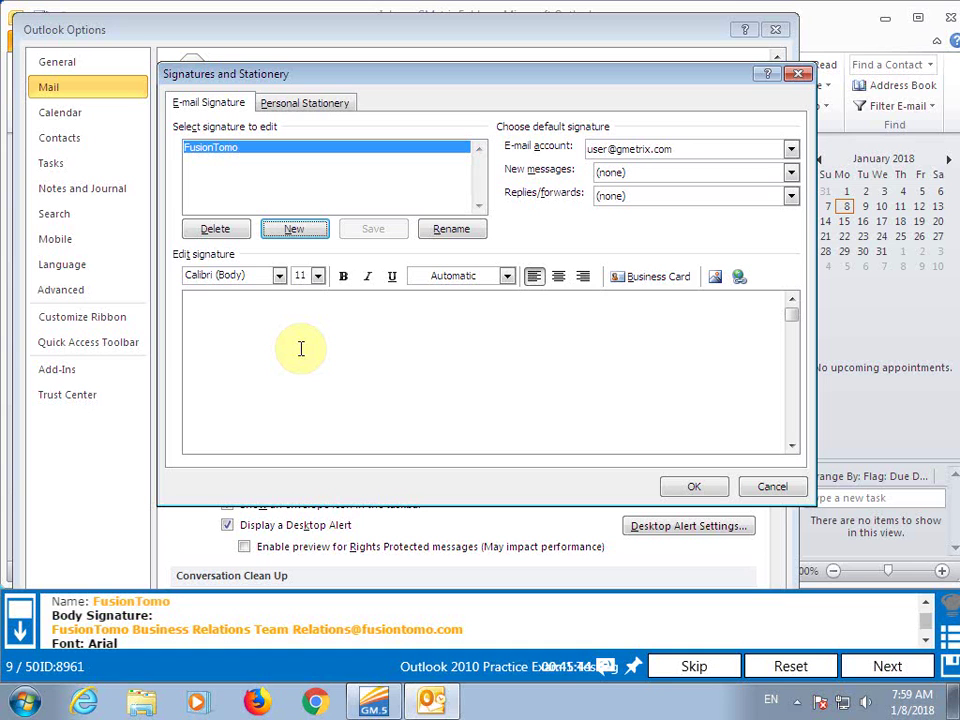
key(alt+f)
key(alt+Down)
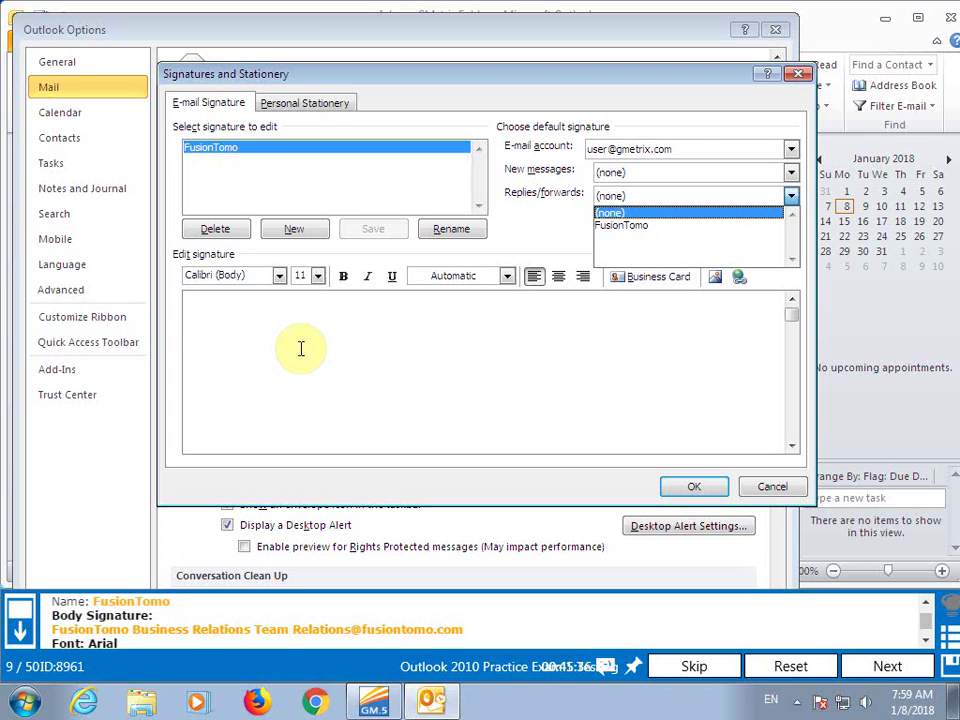
click(299, 347)
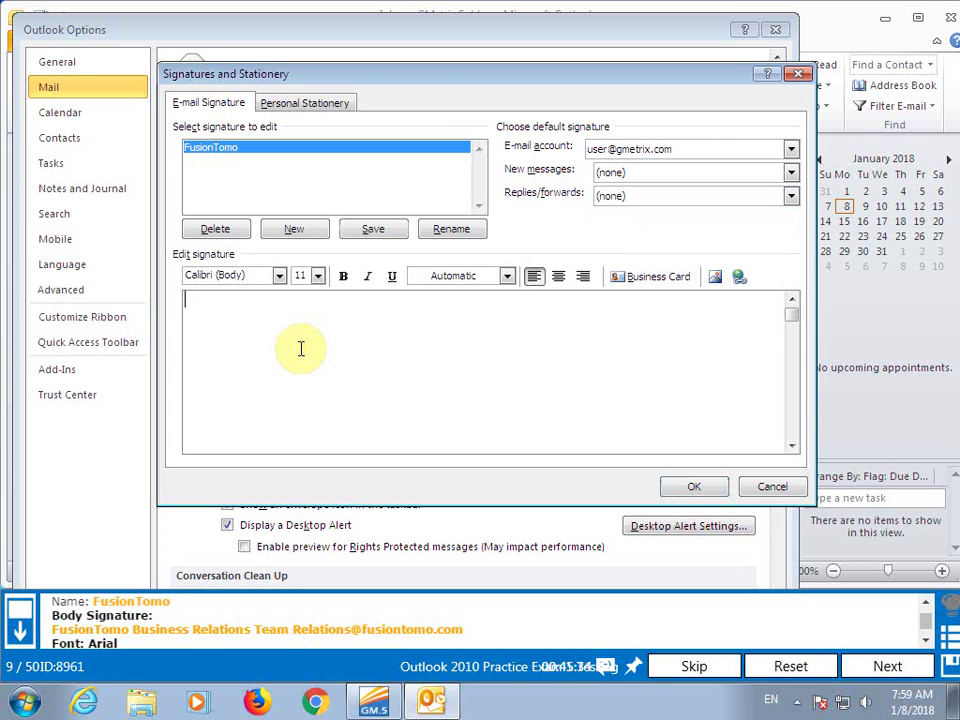
- Type the Business Relations Team signature line and set its font to Arial
text(F)
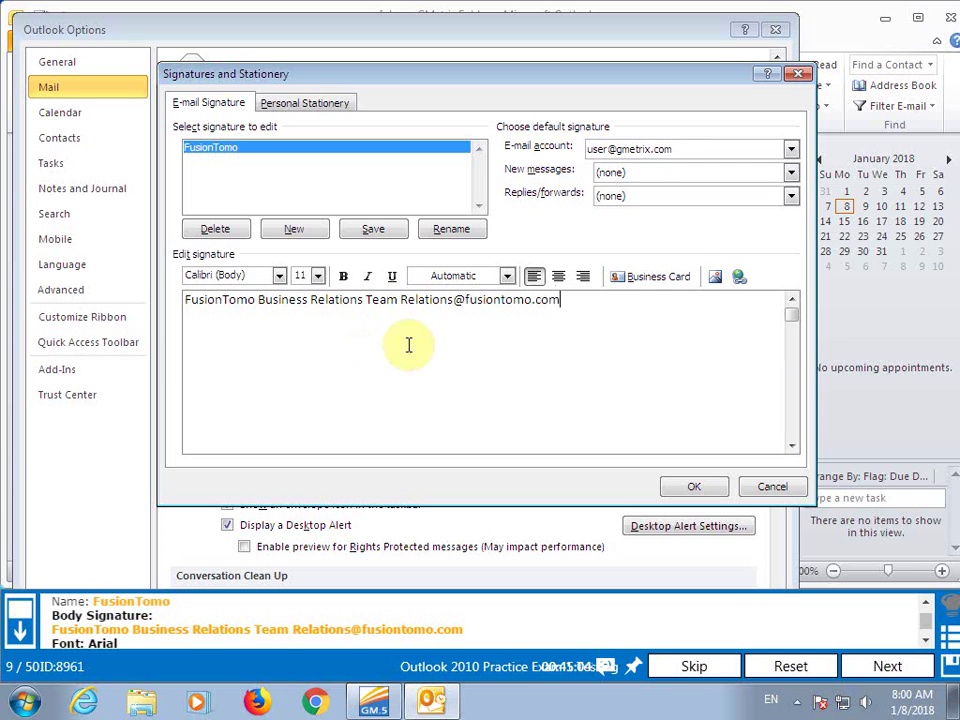
drag(602, 310, 161, 313)
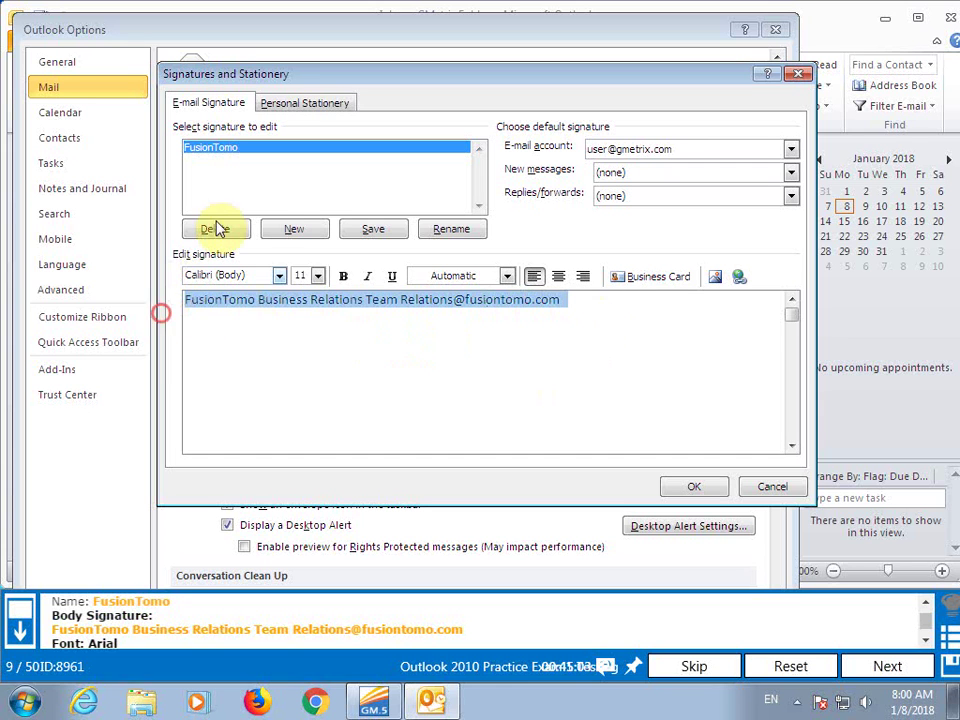
click(257, 274)
text(Arial)
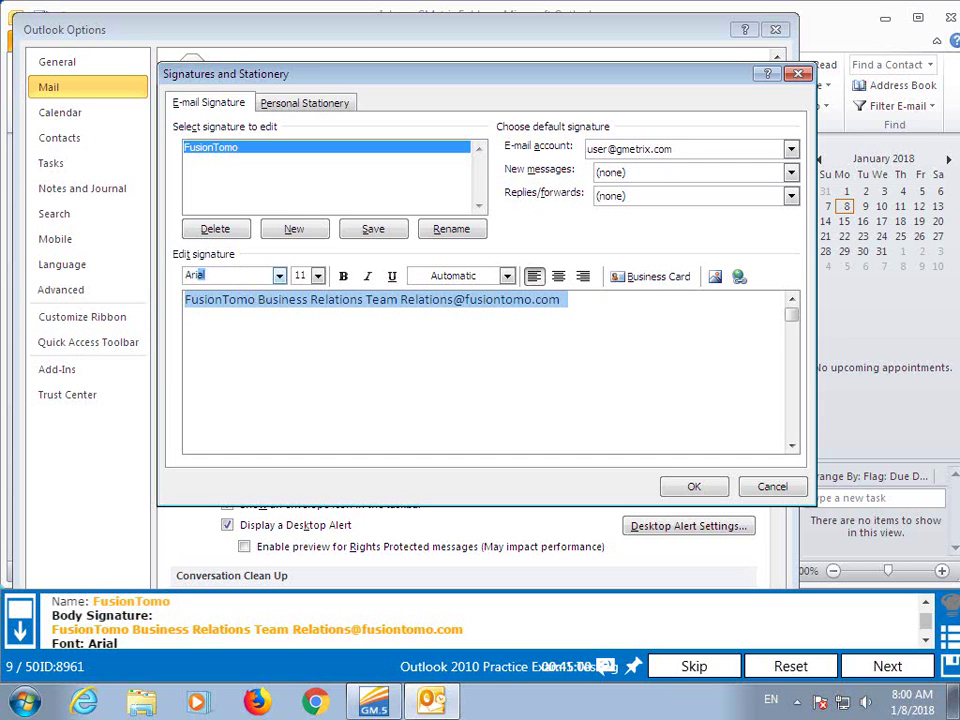
key(Return)
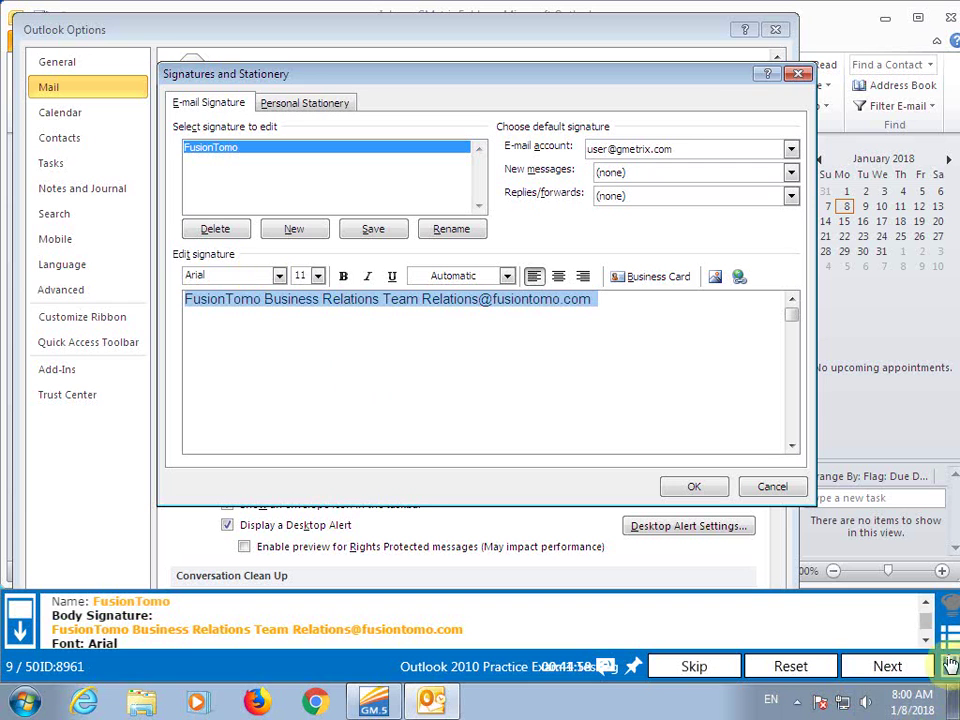
- Set the signature line to 10 pt and save the signature
click(926, 622)
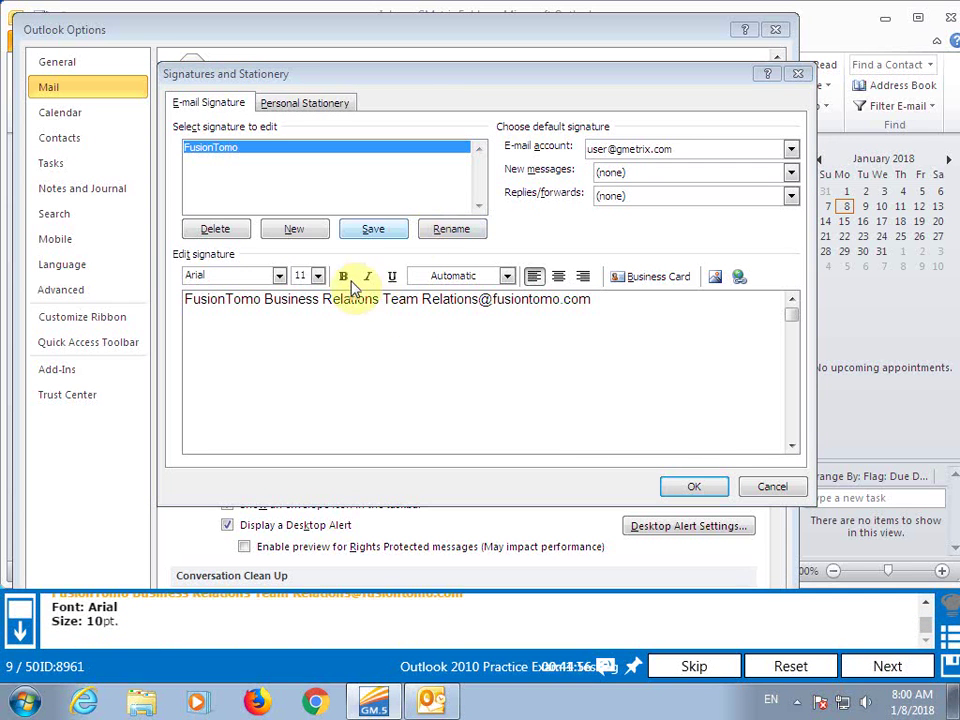
triple_click(638, 298)
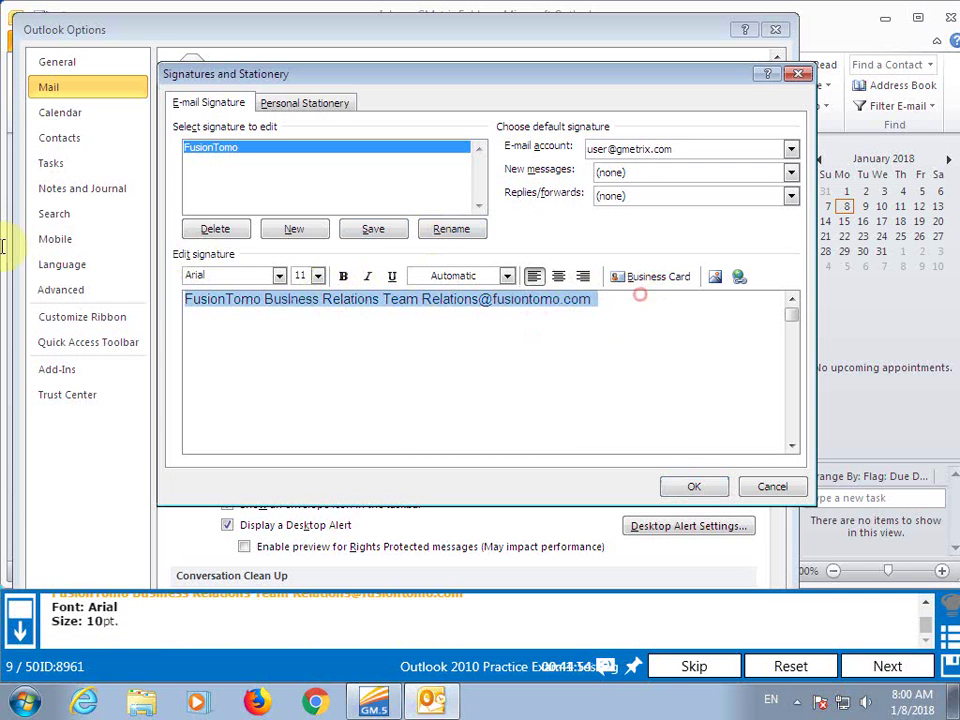
click(317, 276)
click(302, 313)
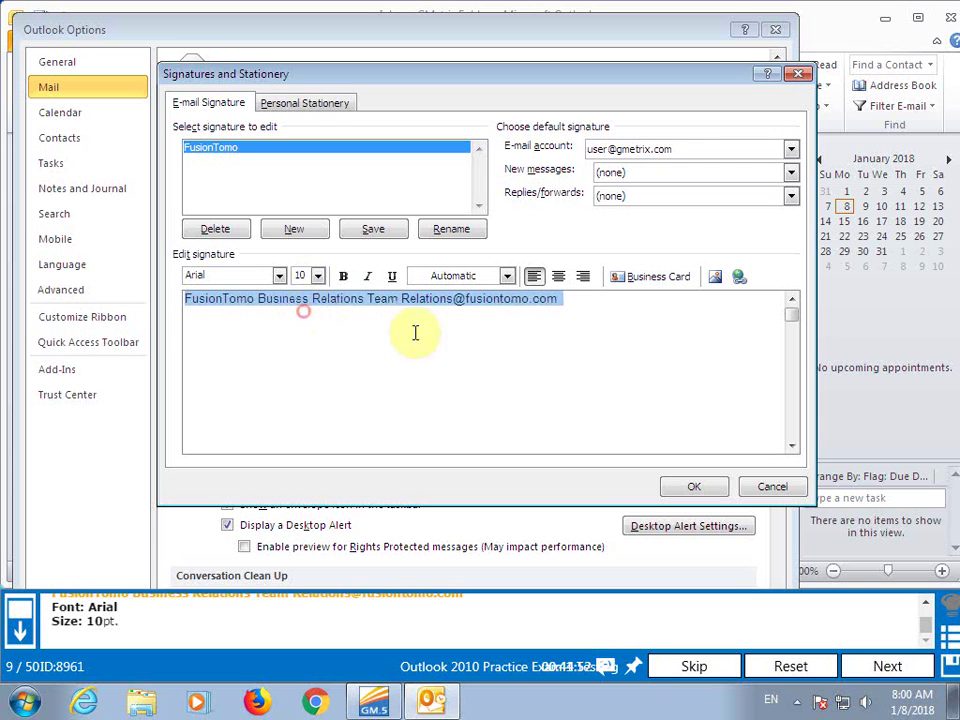
click(696, 488)
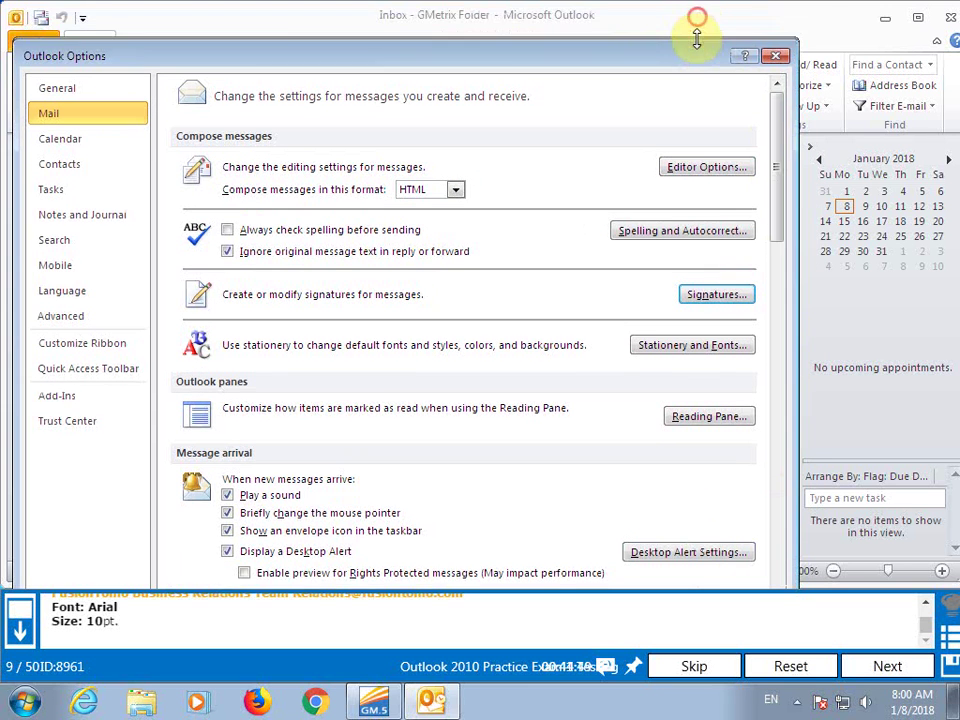
drag(696, 24, 702, 12)
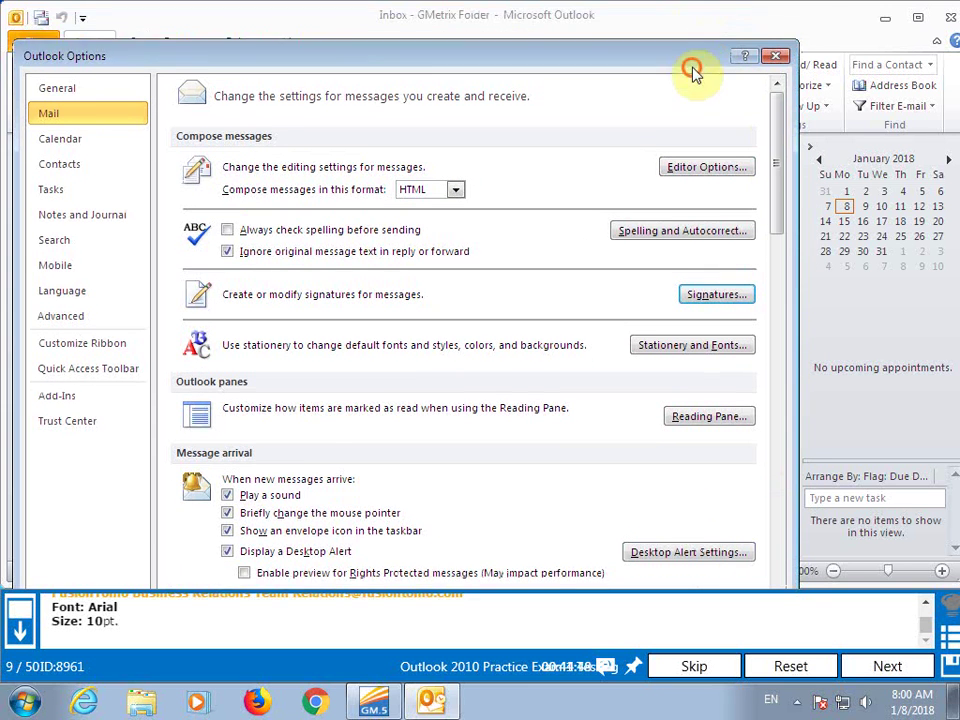
- Save the Outlook options, advance to the next task, and launch the Import and Export wizard
click(684, 578)
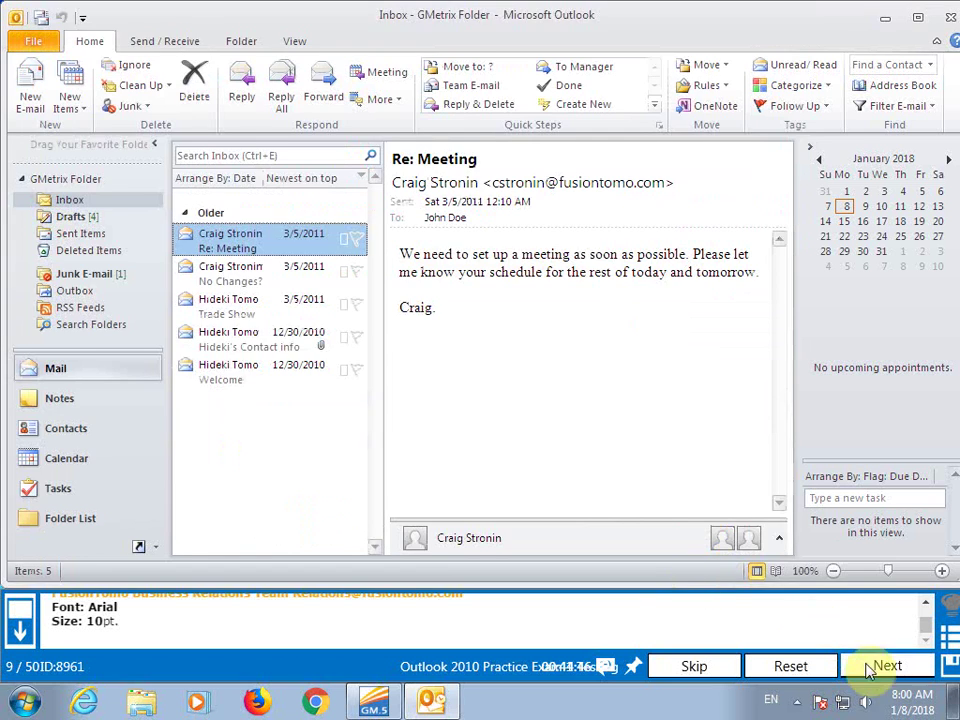
click(885, 667)
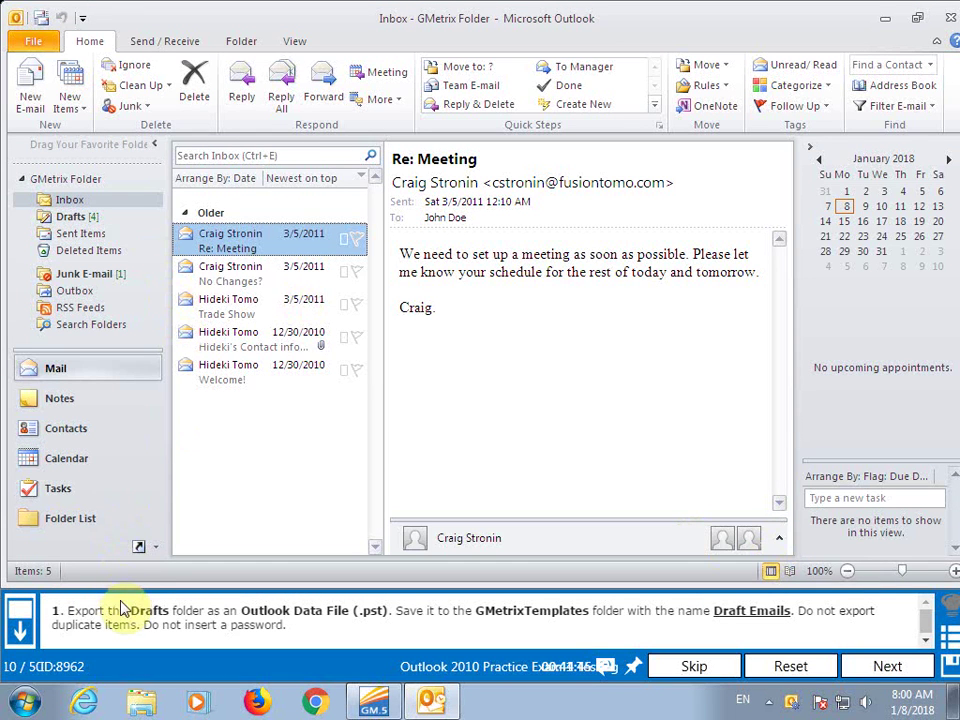
click(34, 40)
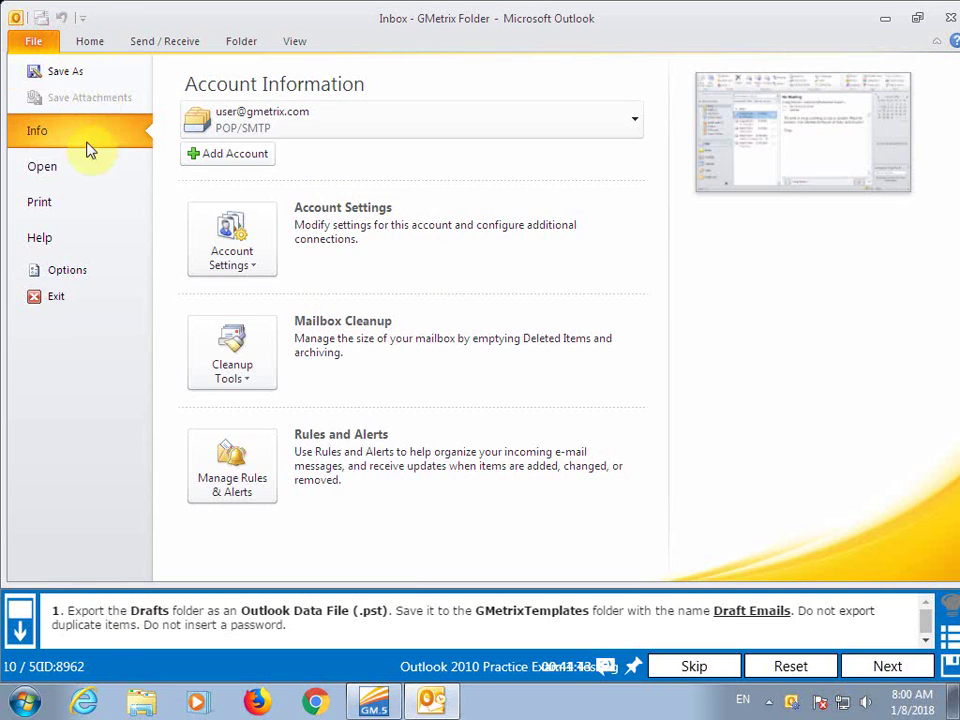
click(48, 167)
click(225, 206)
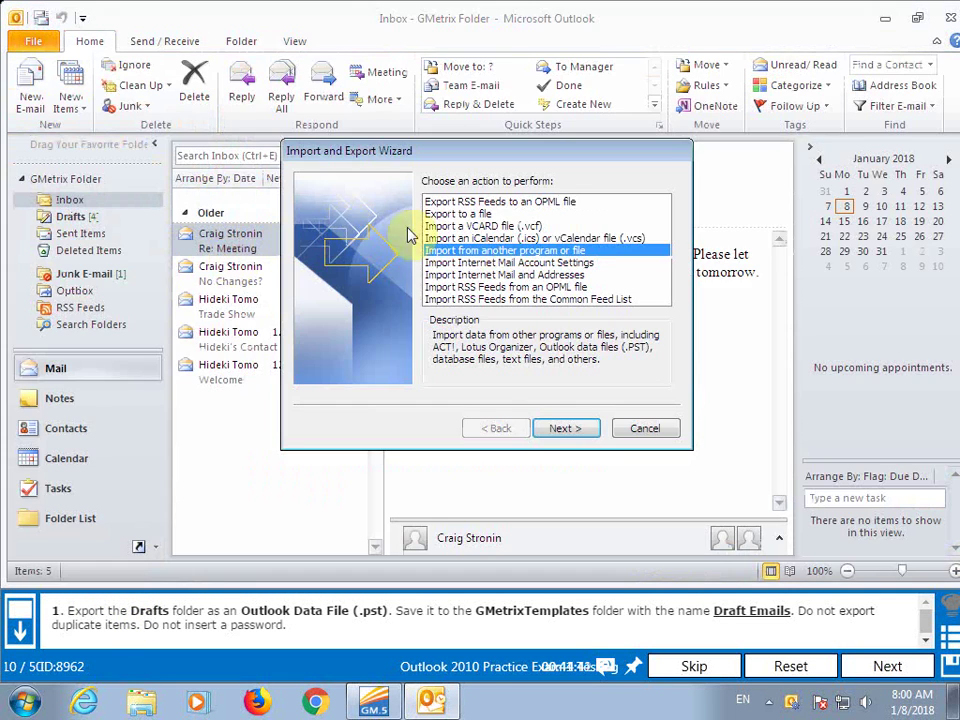
- Choose to export the Drafts folder as an Outlook Data File (.pst)
click(482, 214)
click(583, 428)
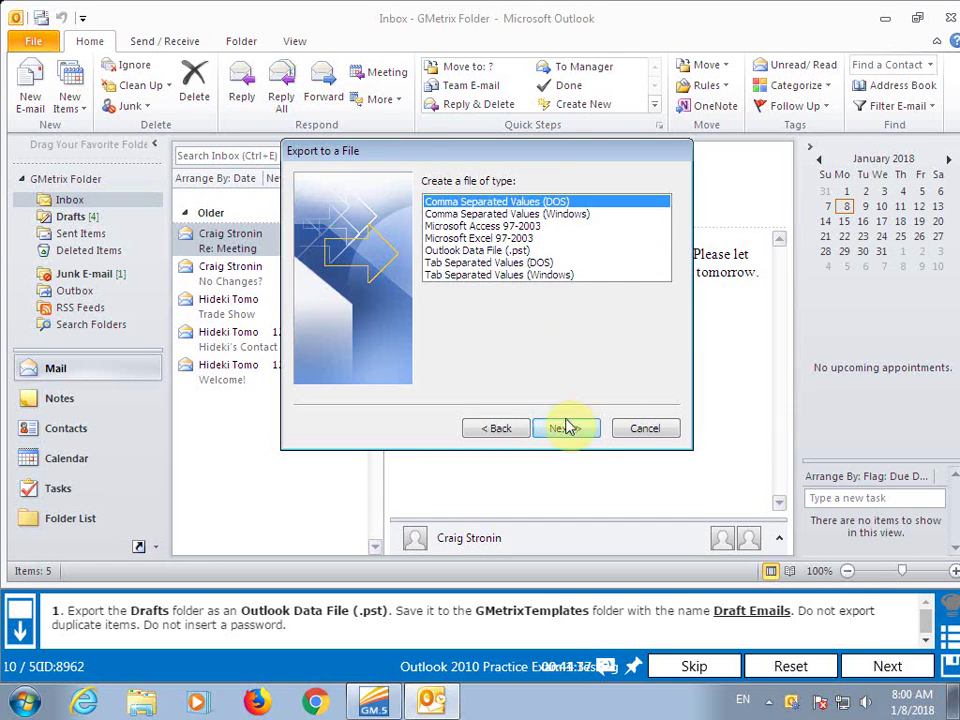
click(465, 250)
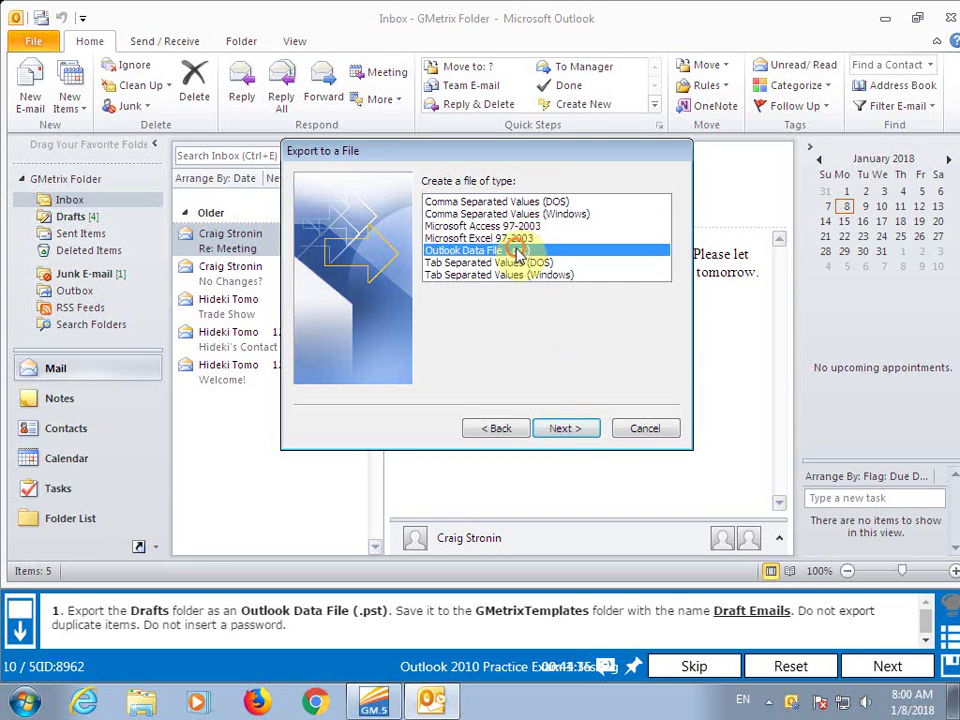
click(572, 426)
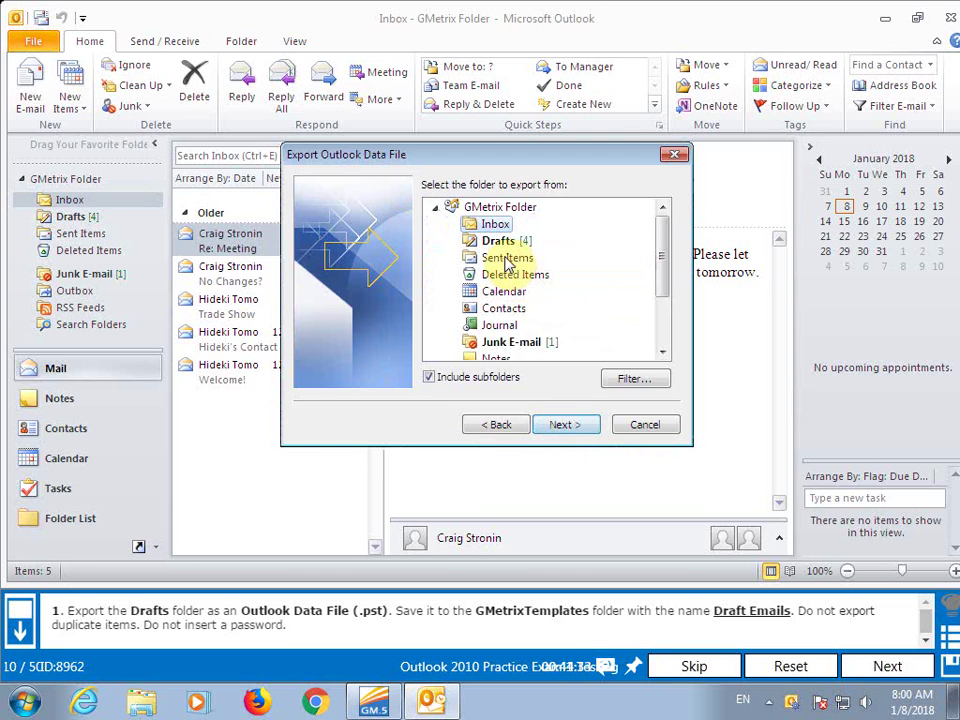
click(499, 241)
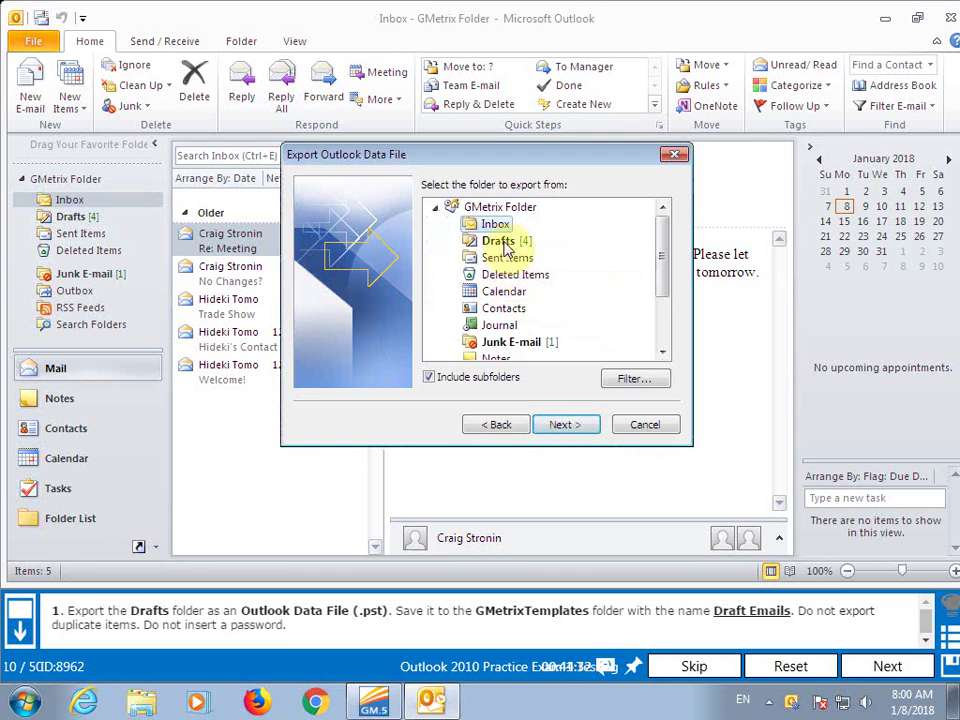
click(570, 424)
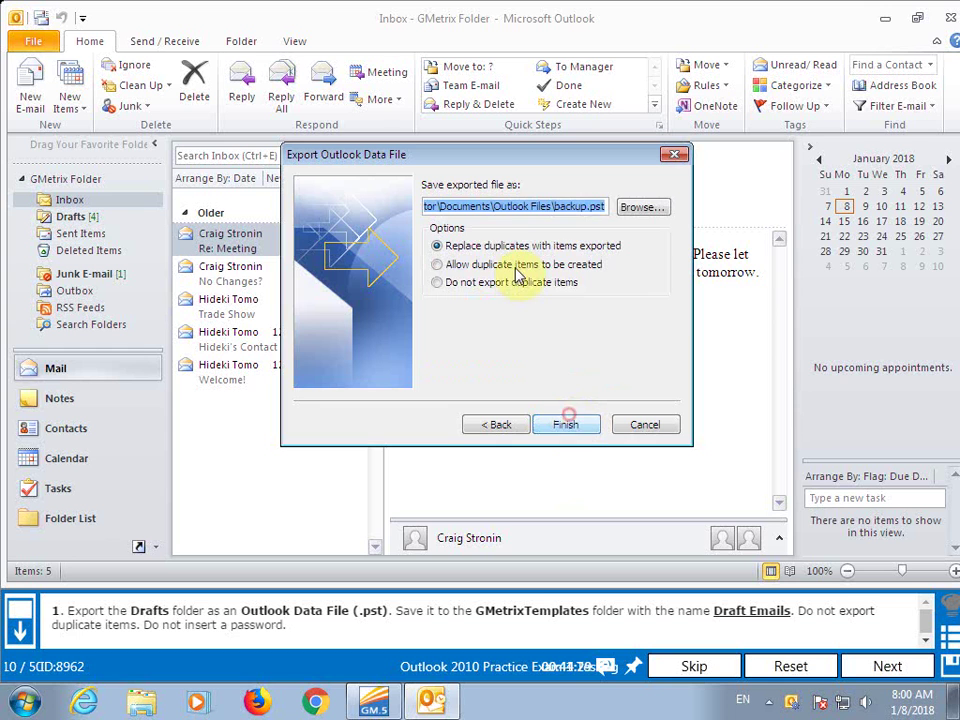
- Save the export as Draft Emails in the GMetrixTemplates folder
click(628, 207)
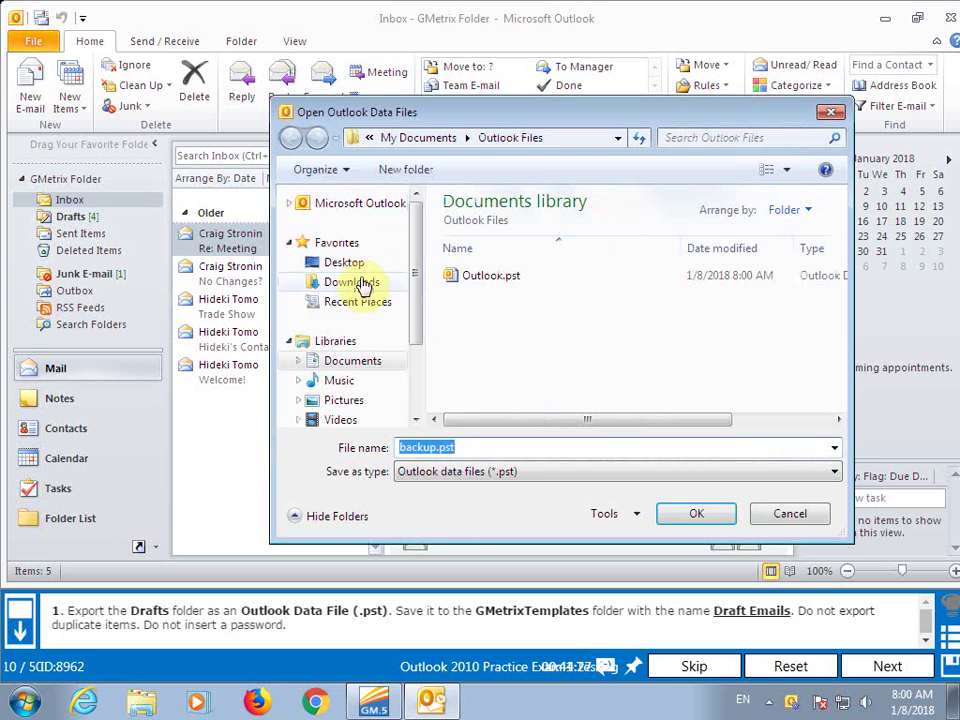
click(360, 362)
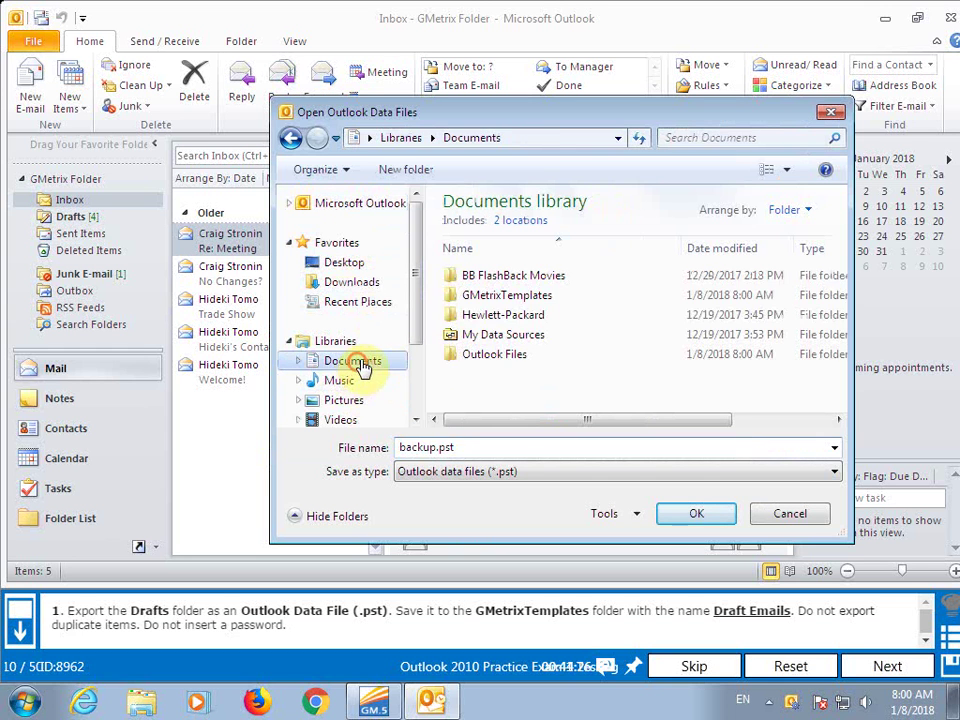
double_click(536, 292)
click(576, 447)
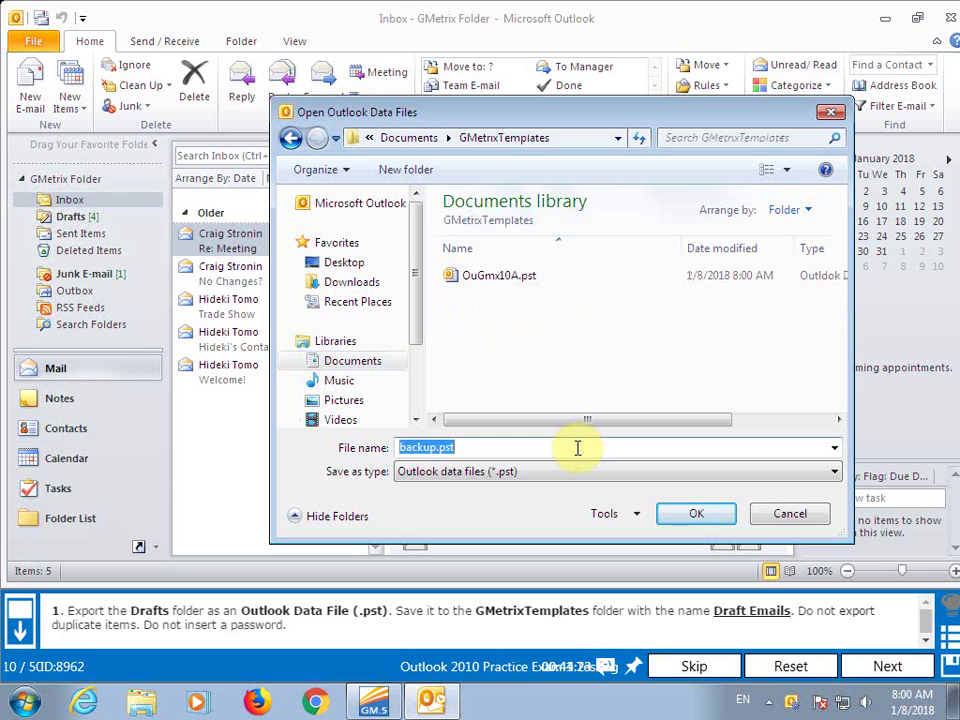
text(Draft Emails)
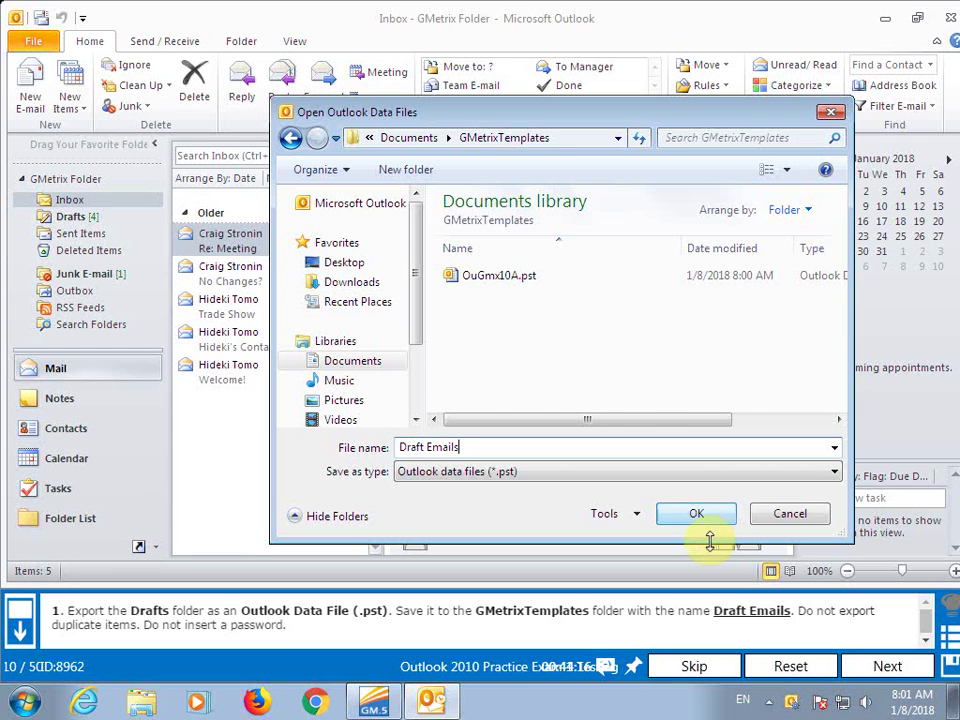
click(703, 514)
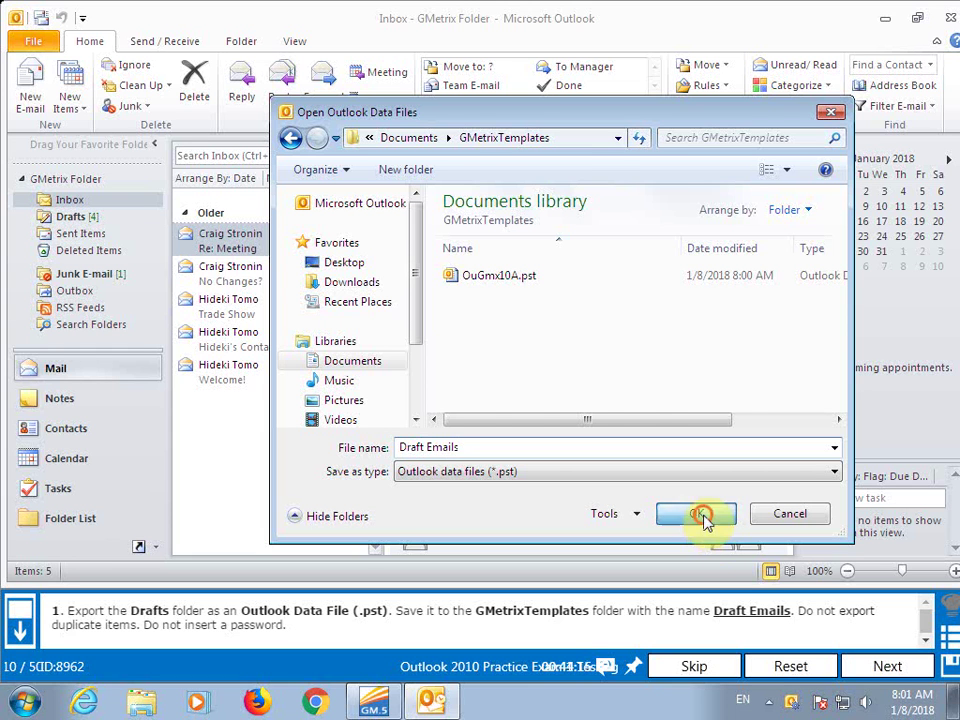
- Exclude duplicates, finish the export without a password, and move to the next task
click(491, 285)
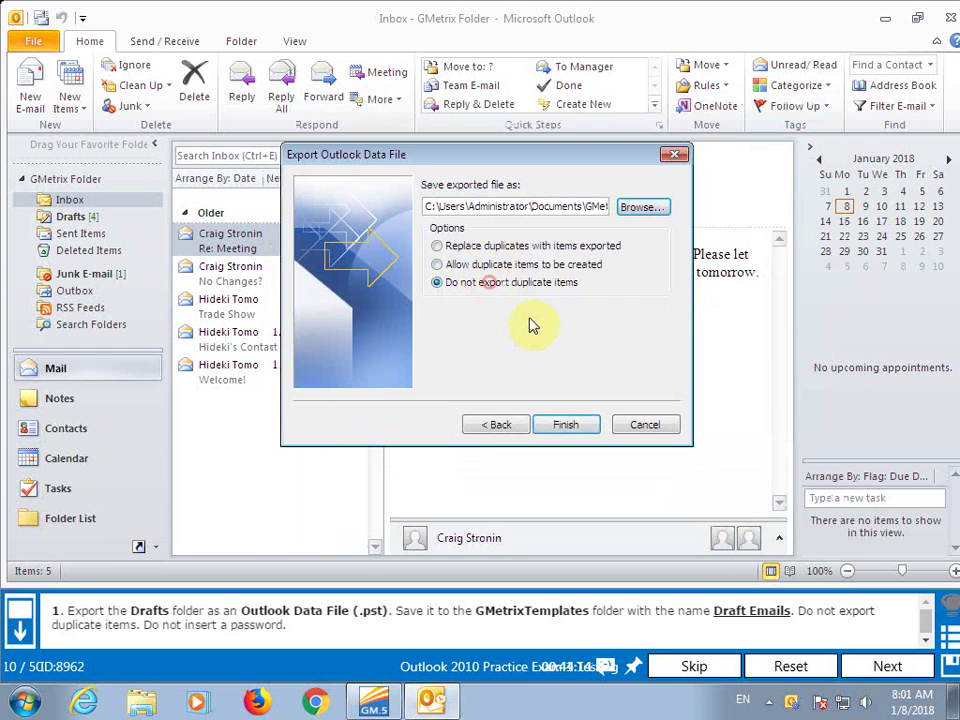
click(575, 428)
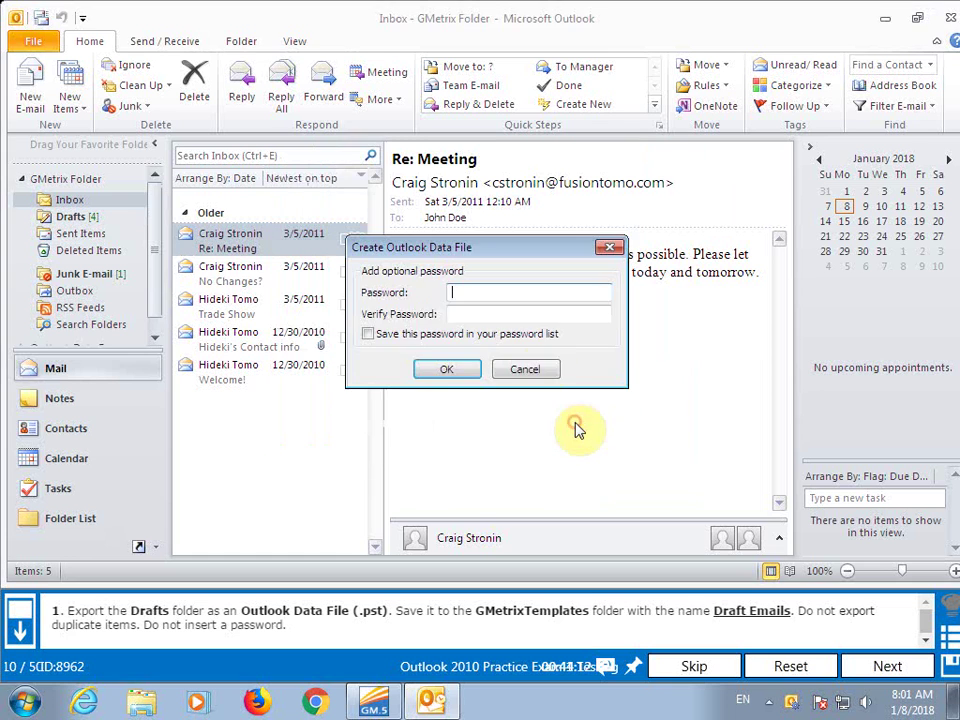
click(420, 370)
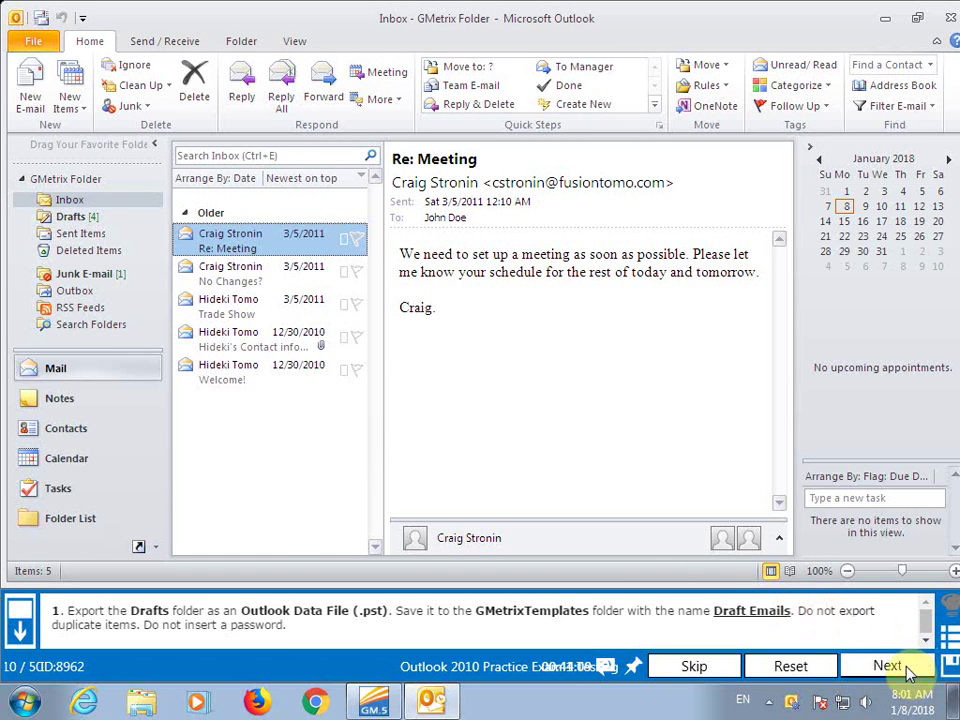
click(904, 664)
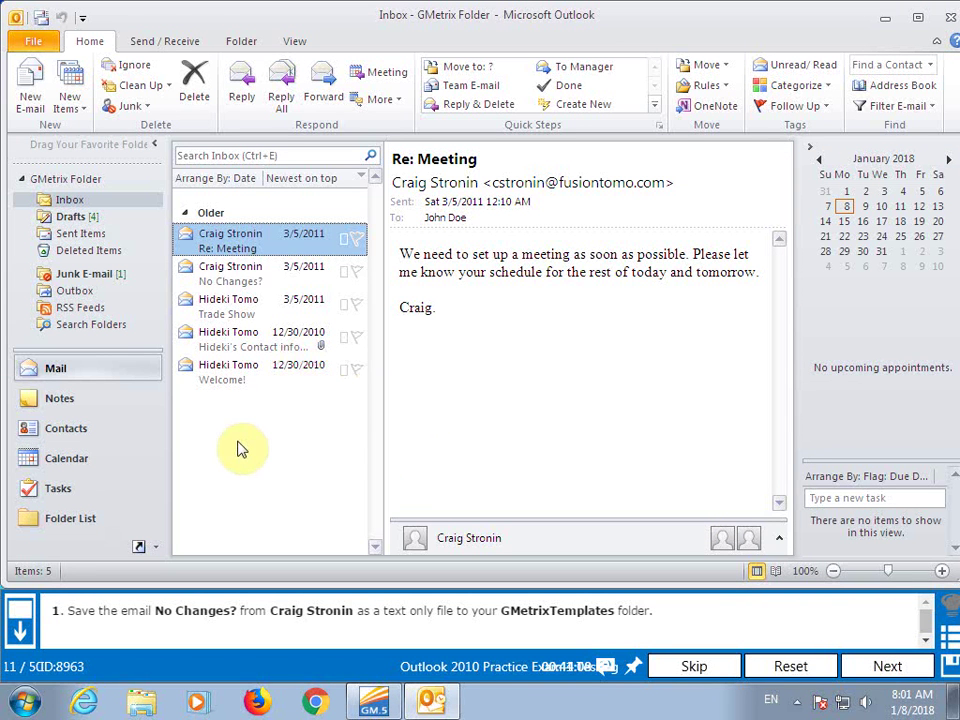
- Save the No Changes? email as Text Only (*.txt) in GMetrixTemplates, then advance
click(257, 280)
double_click(257, 280)
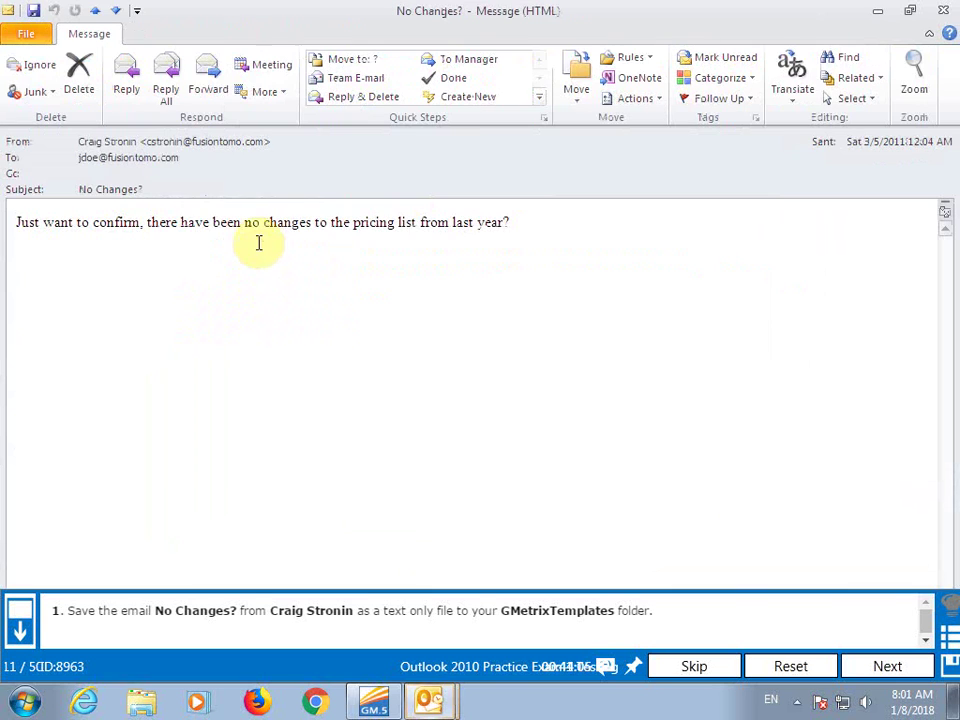
click(30, 34)
click(58, 90)
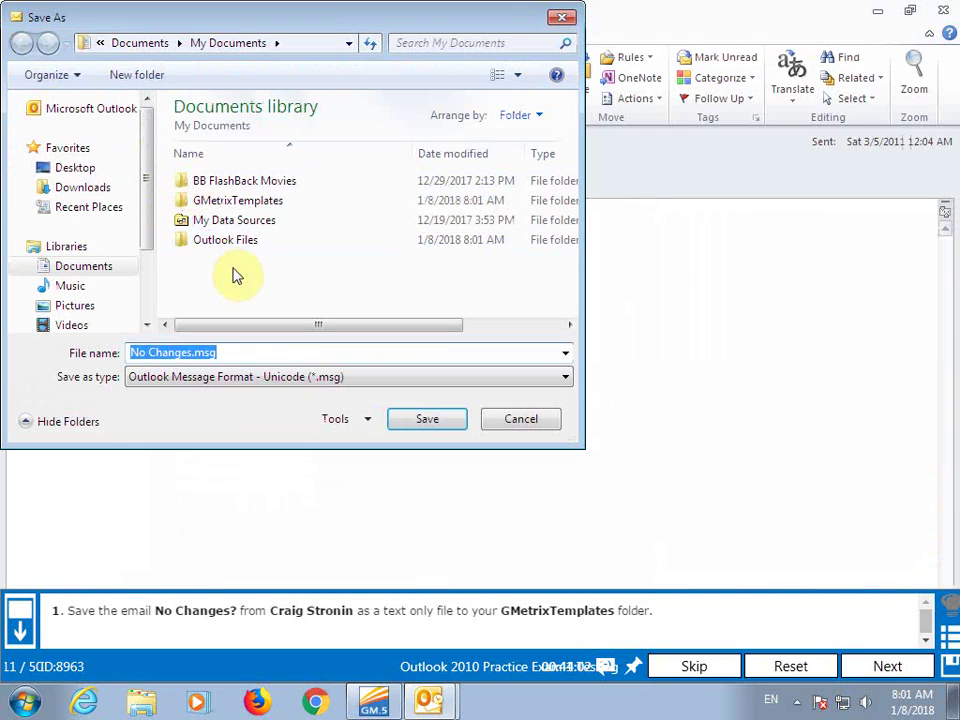
double_click(250, 204)
click(259, 375)
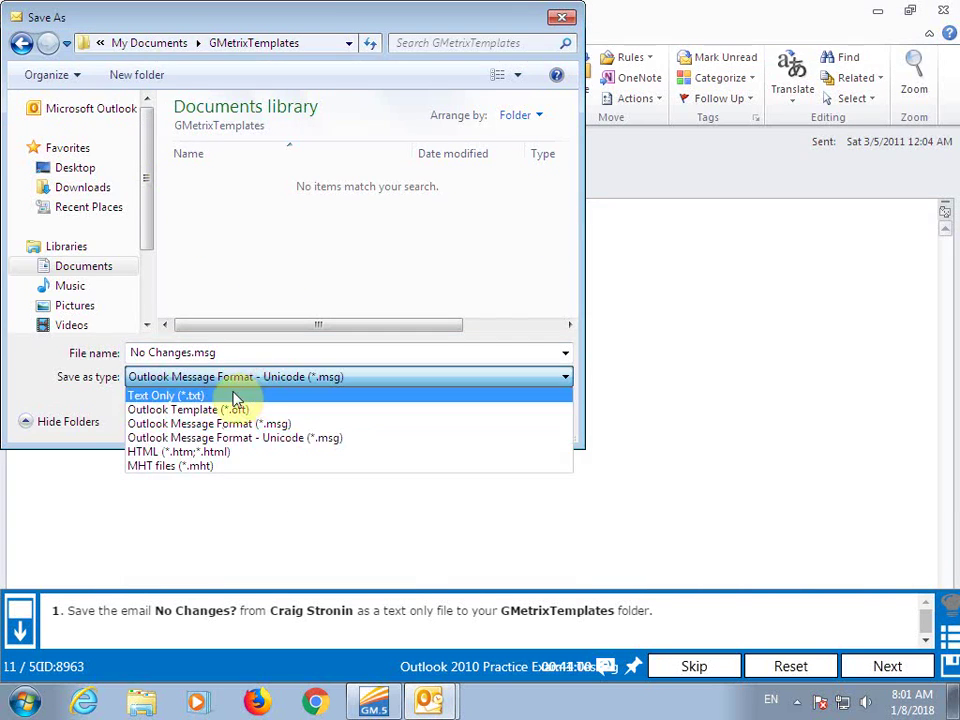
click(231, 393)
click(428, 420)
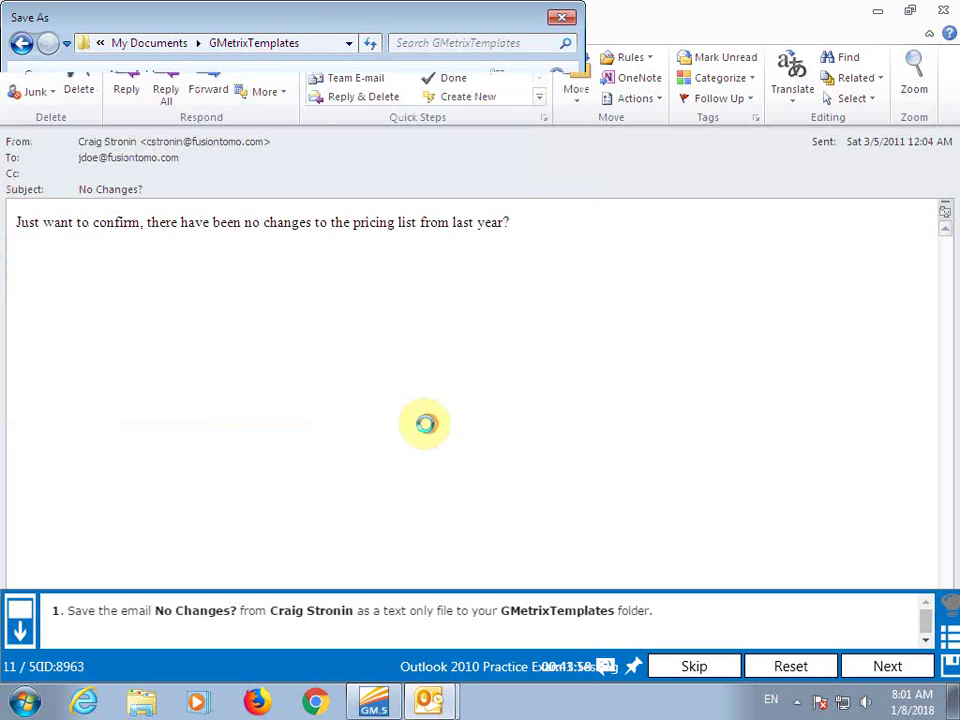
click(886, 667)
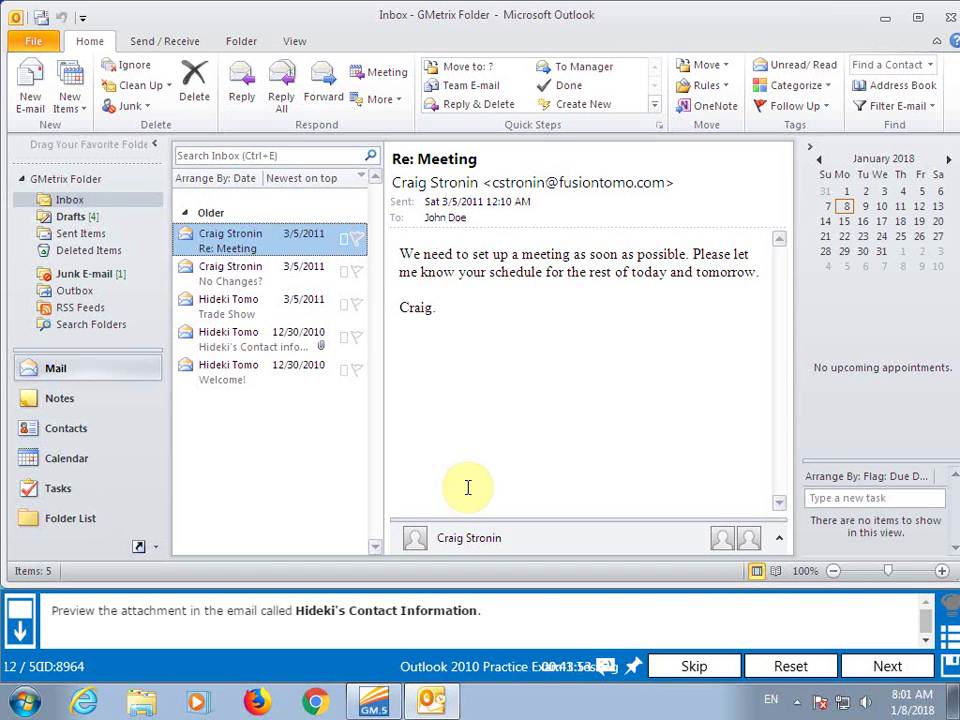
- Preview the business card attached to the contact-information email, then advance
click(262, 343)
right_click(553, 241)
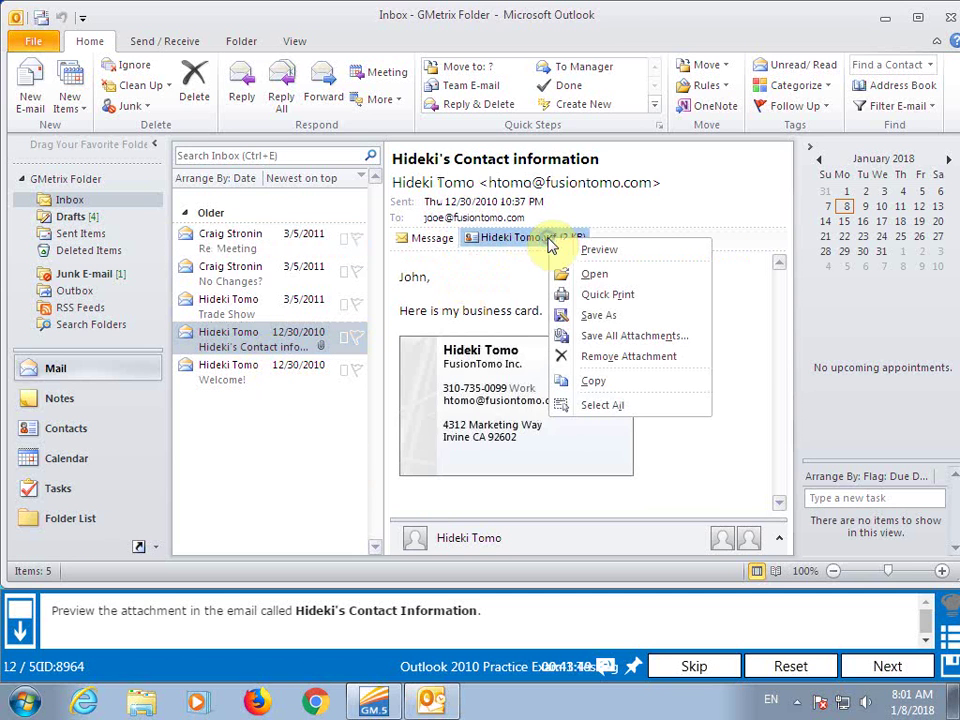
click(613, 254)
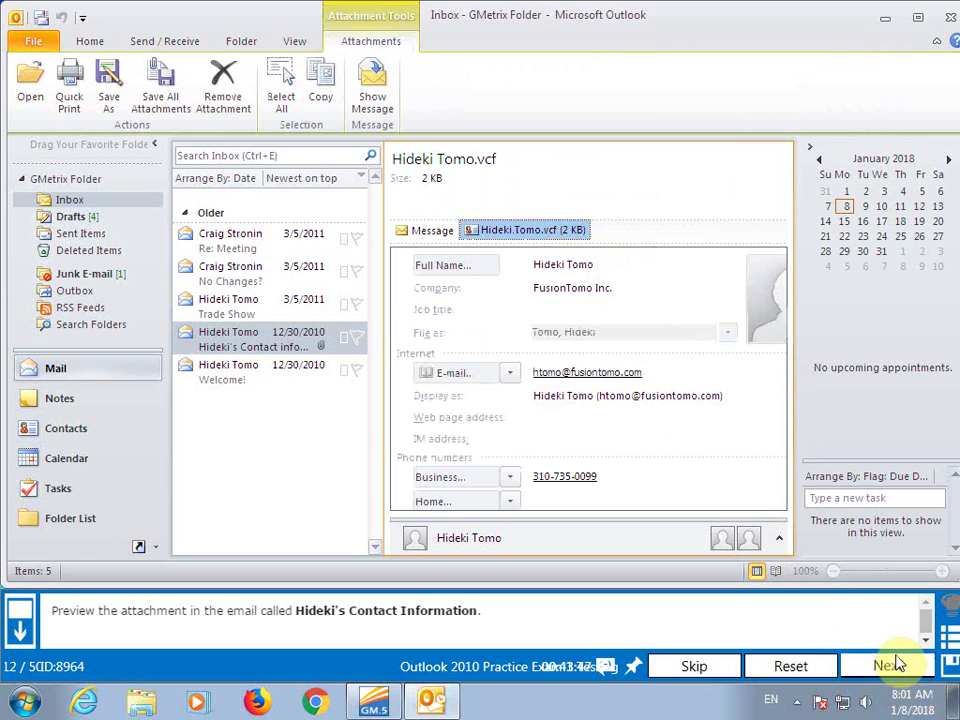
click(895, 665)
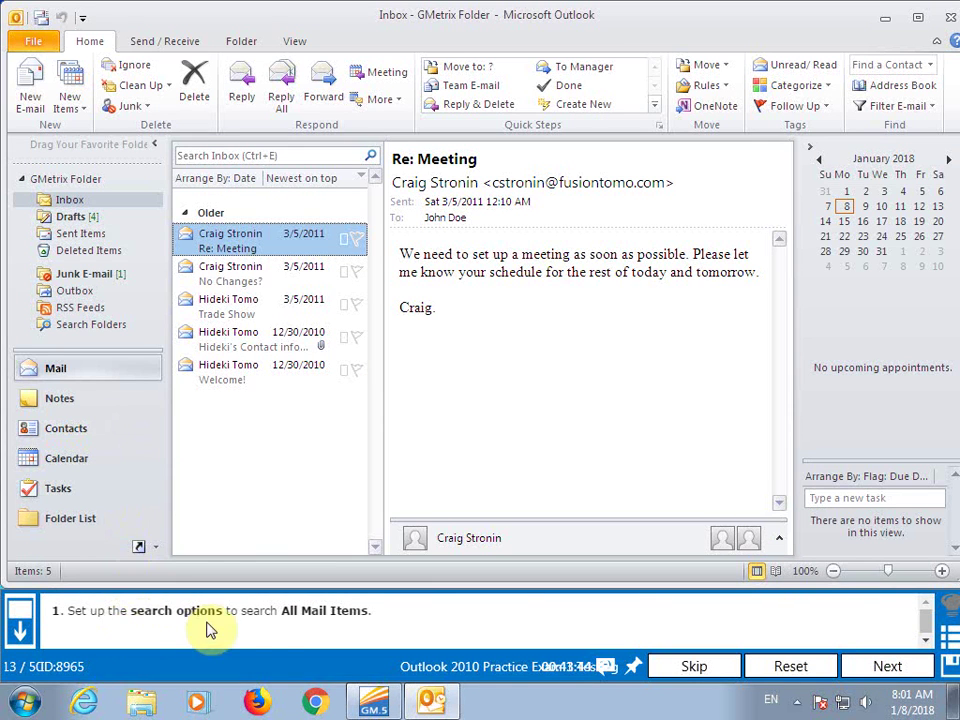
- Set the search scope to All Mail Items and move to the next task
click(284, 155)
click(28, 86)
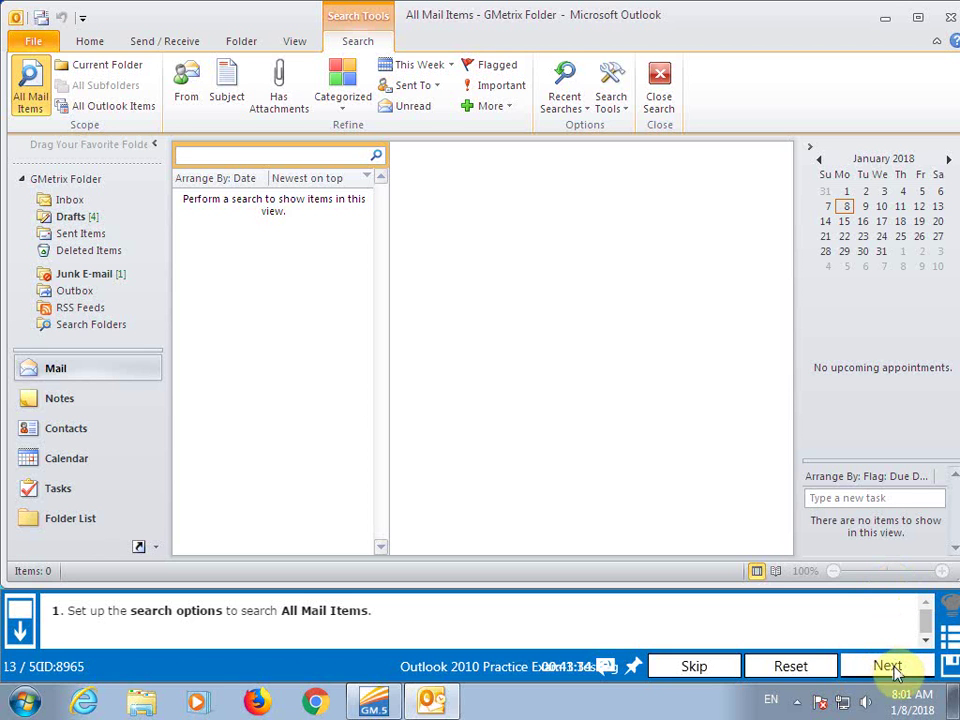
click(890, 668)
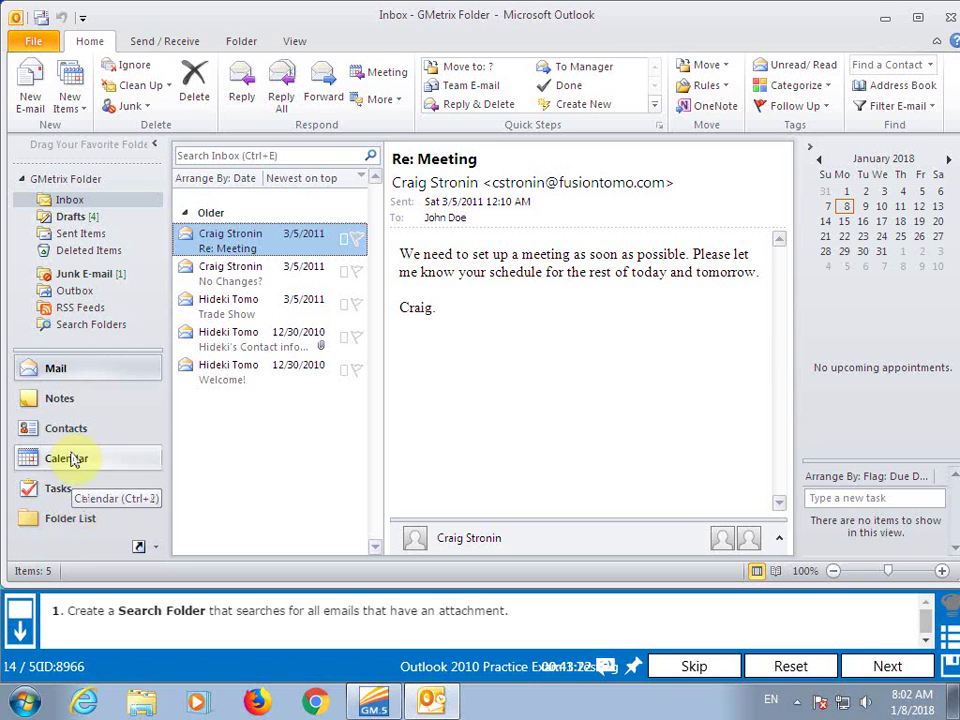
- Create a With Attachments search folder from the Mail with attachments template, then advance
right_click(117, 326)
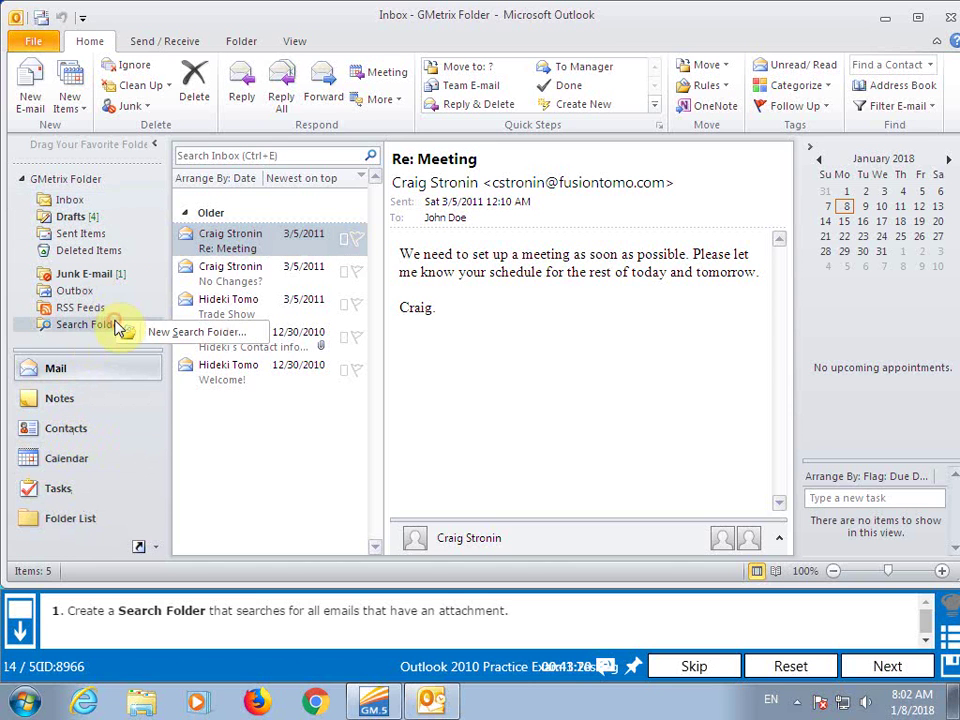
click(165, 332)
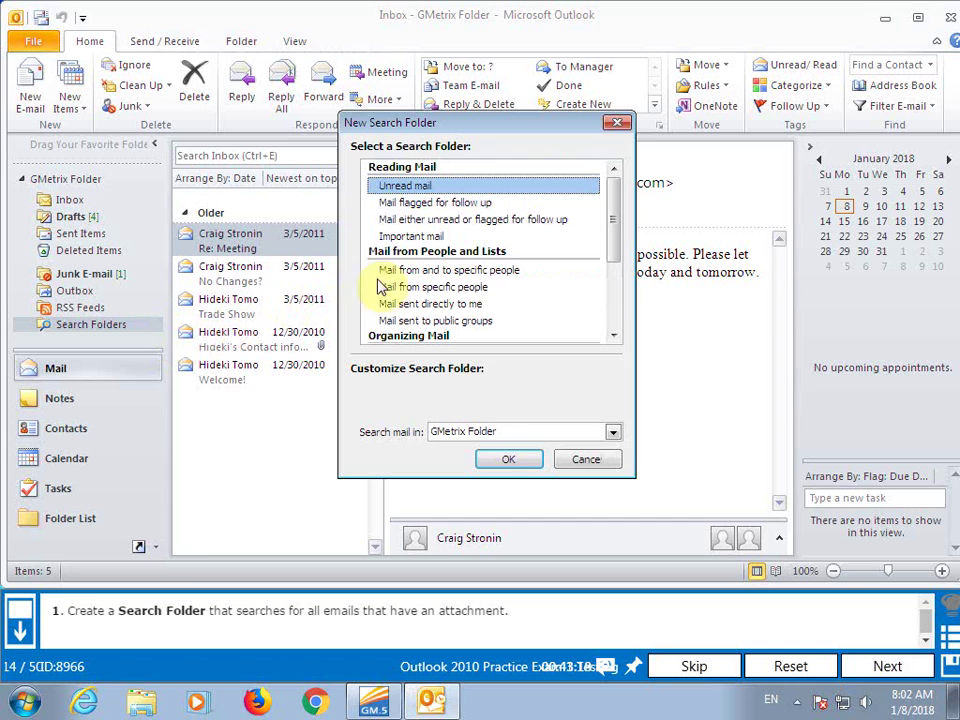
click(613, 336)
click(613, 336)
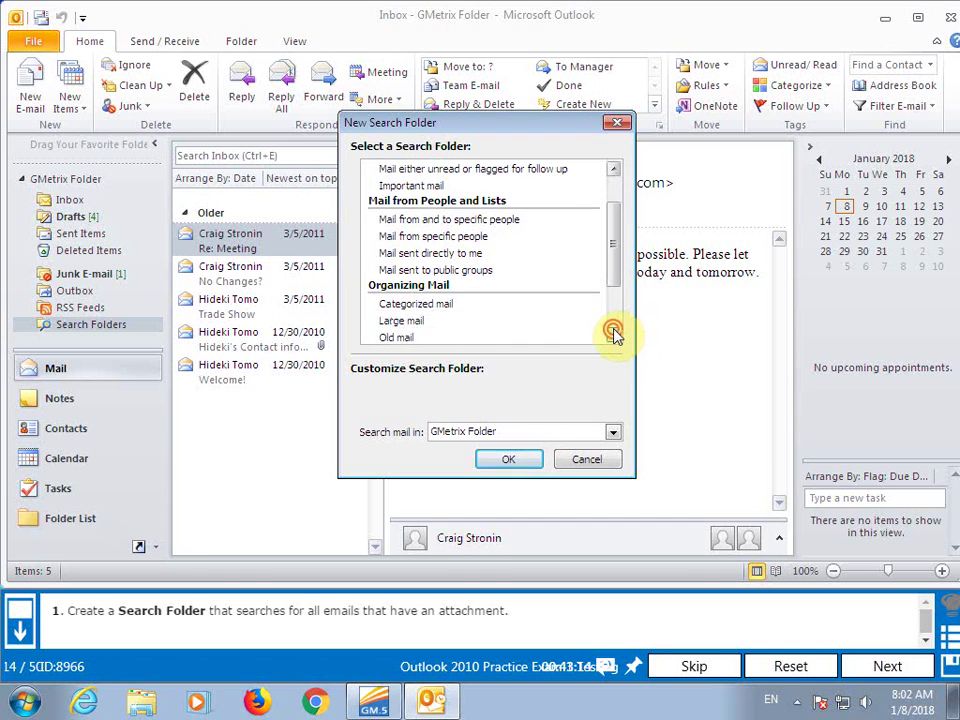
click(613, 336)
click(613, 336)
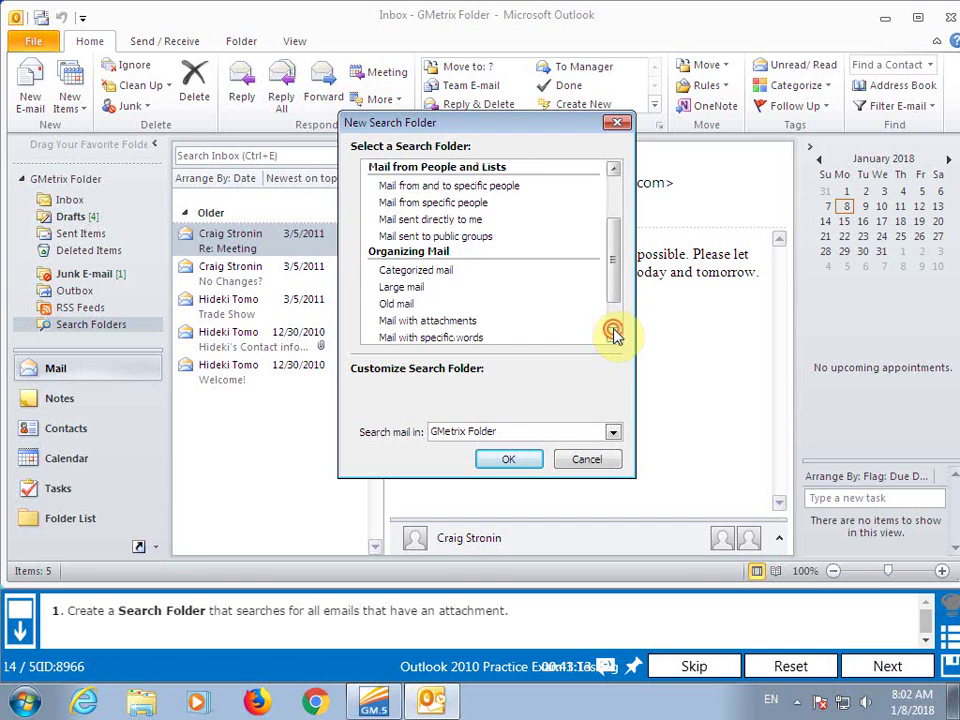
click(463, 321)
click(510, 459)
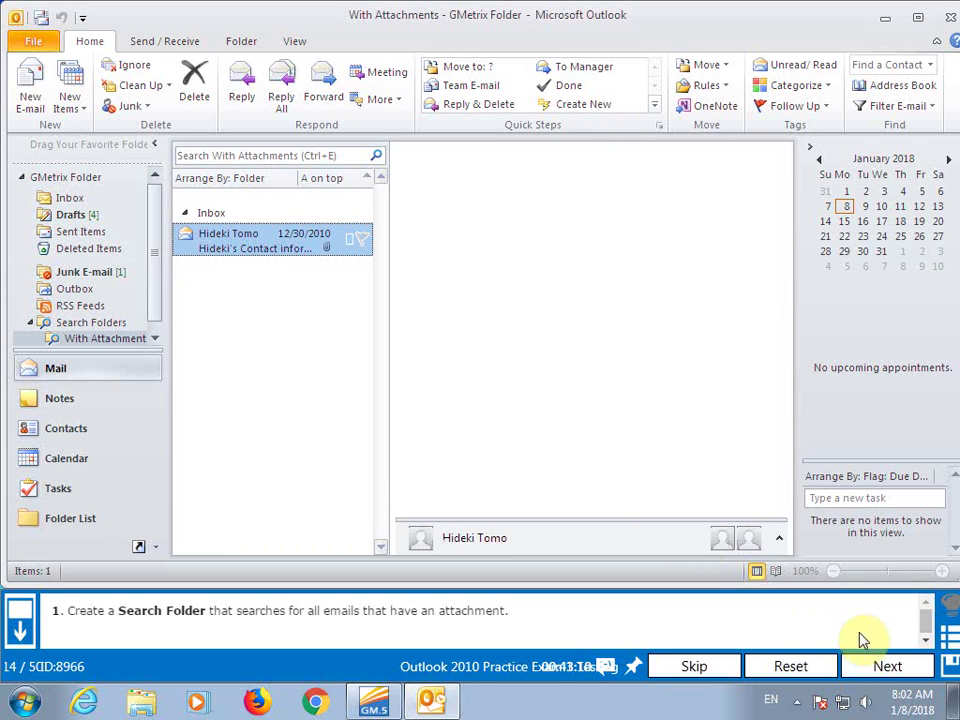
click(889, 667)
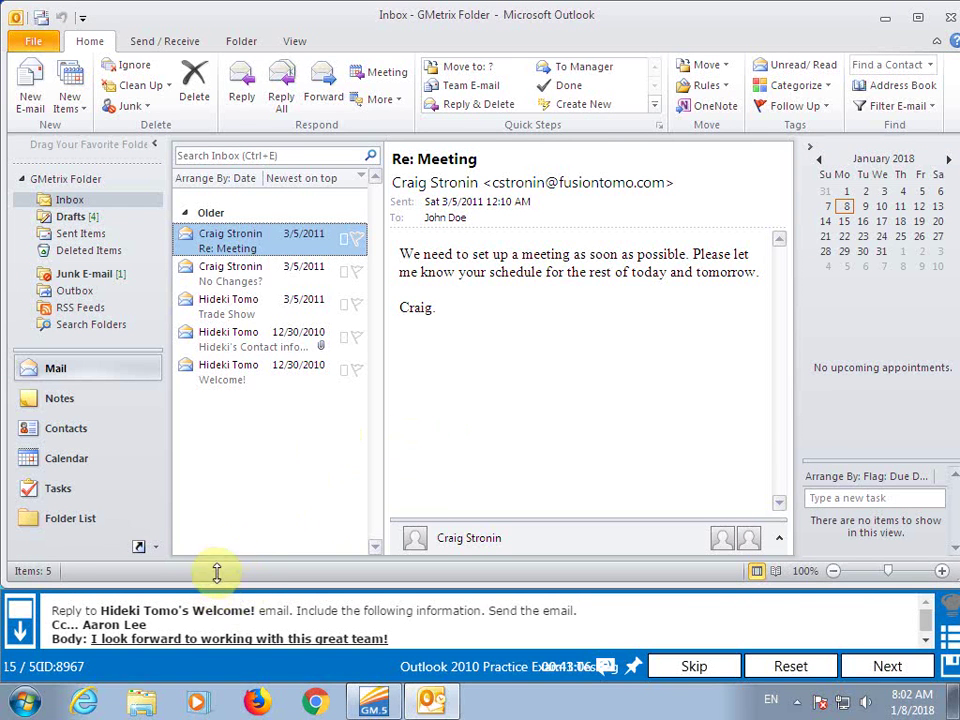
- Reply to the Welcome! email with a colleague added as Cc
click(240, 370)
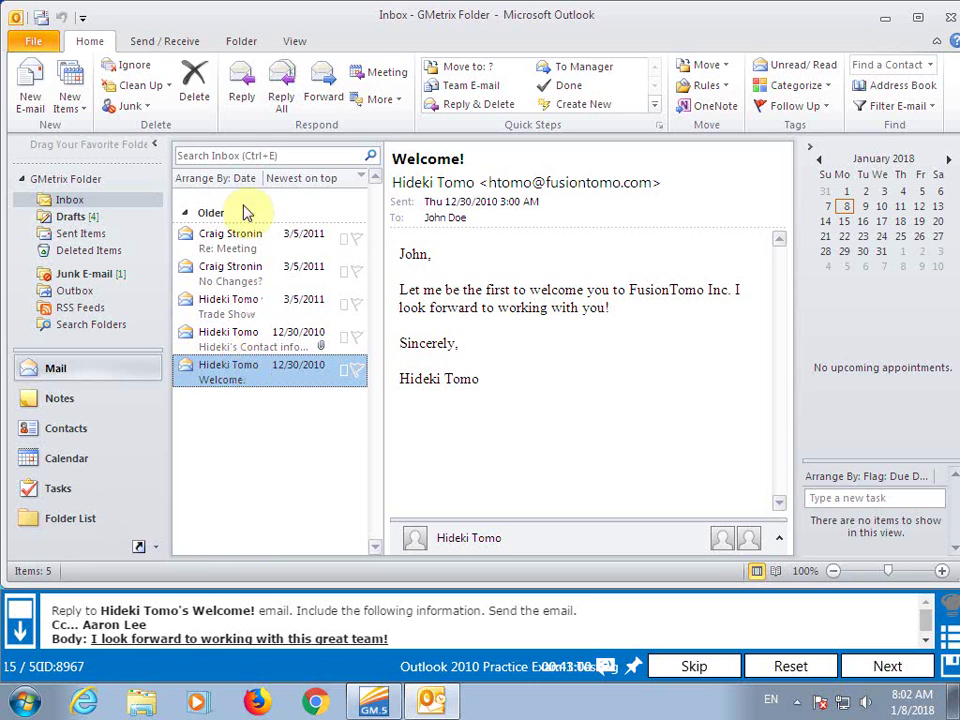
click(244, 94)
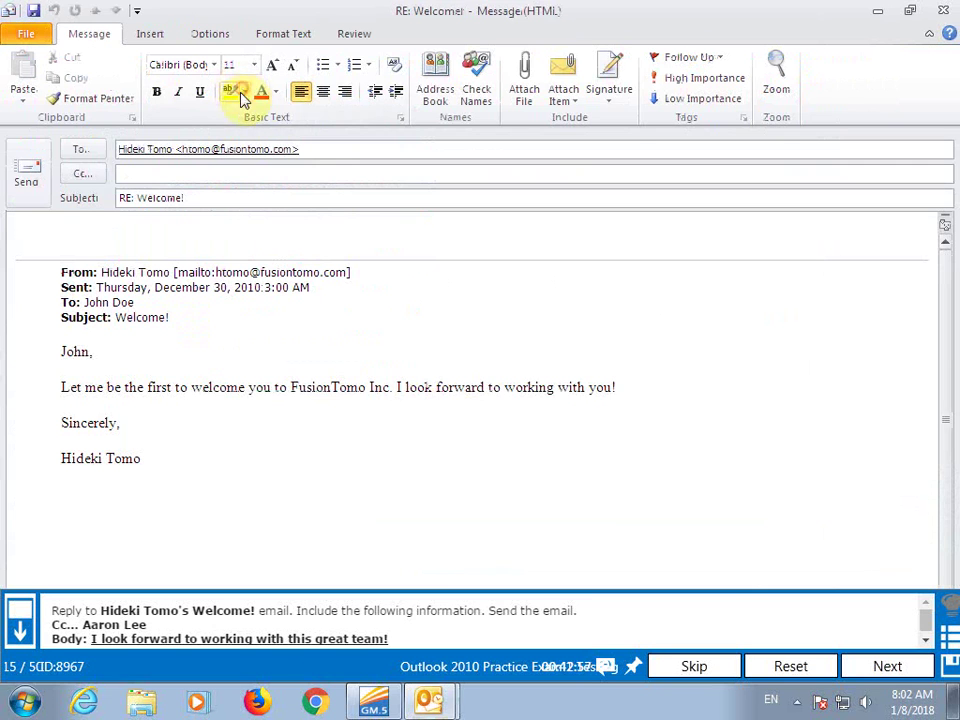
click(84, 174)
double_click(255, 246)
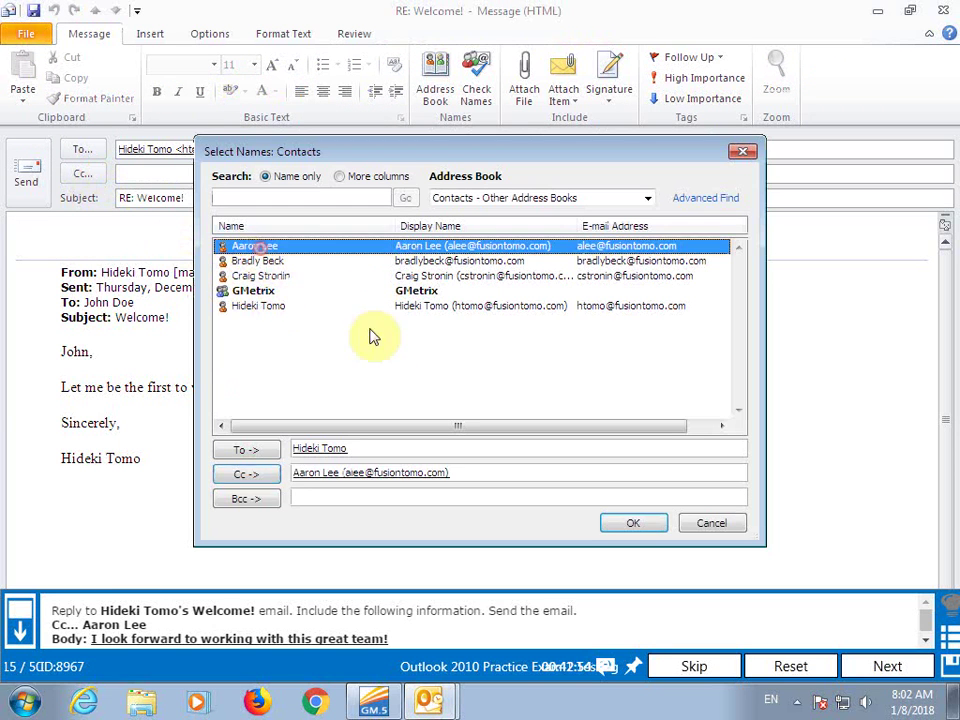
click(624, 522)
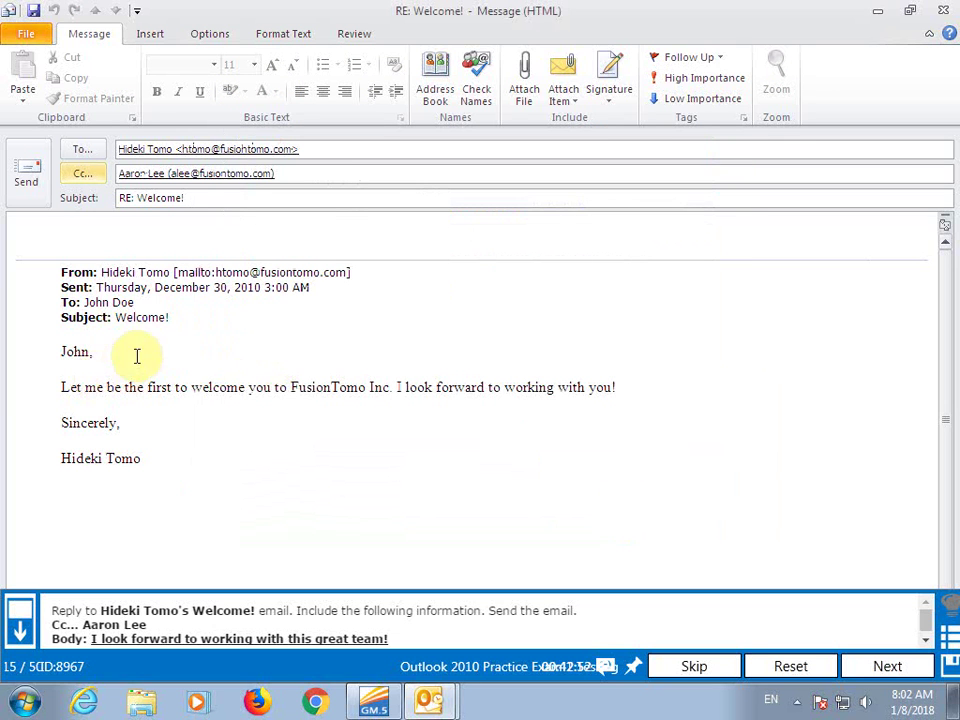
- Write that you look forward to working with this great team, send, and advance
click(89, 229)
text(I look forward to working with this great team!)
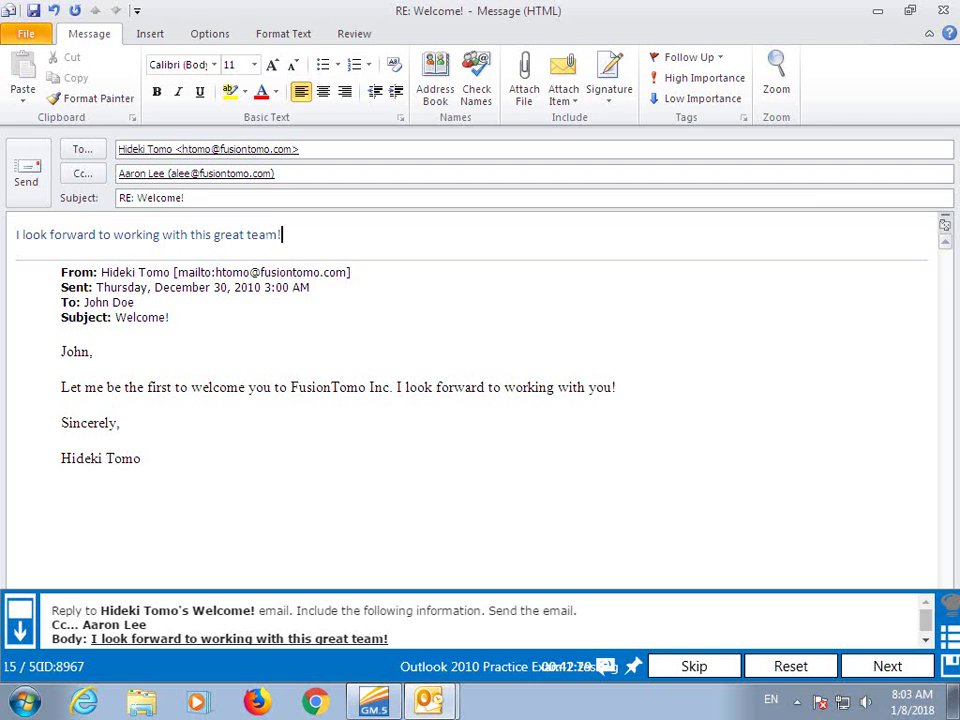
click(927, 641)
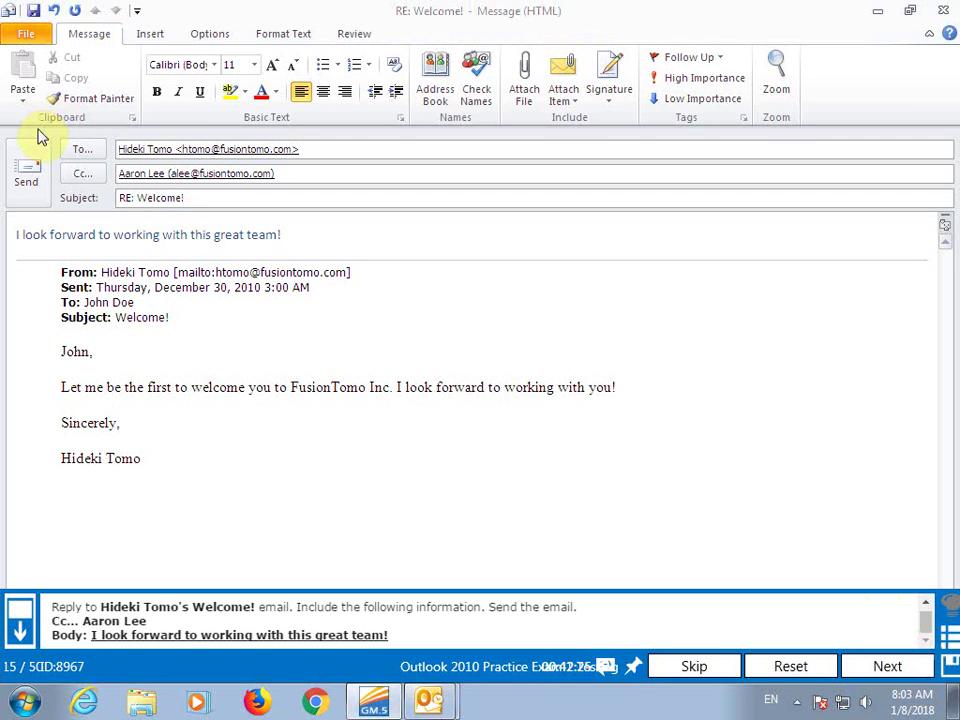
click(36, 168)
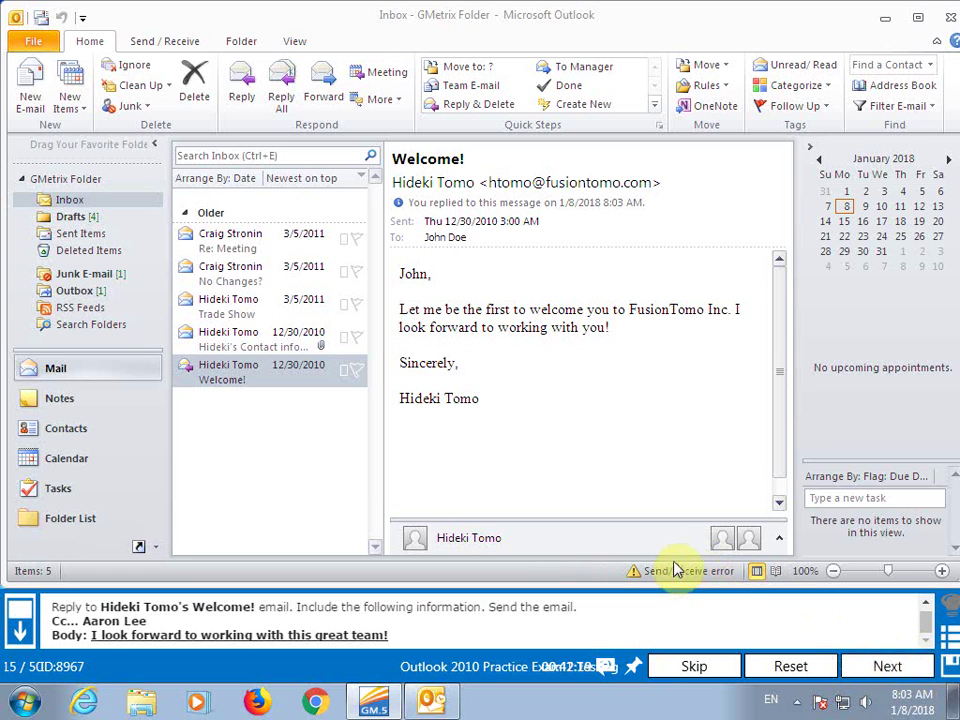
click(885, 667)
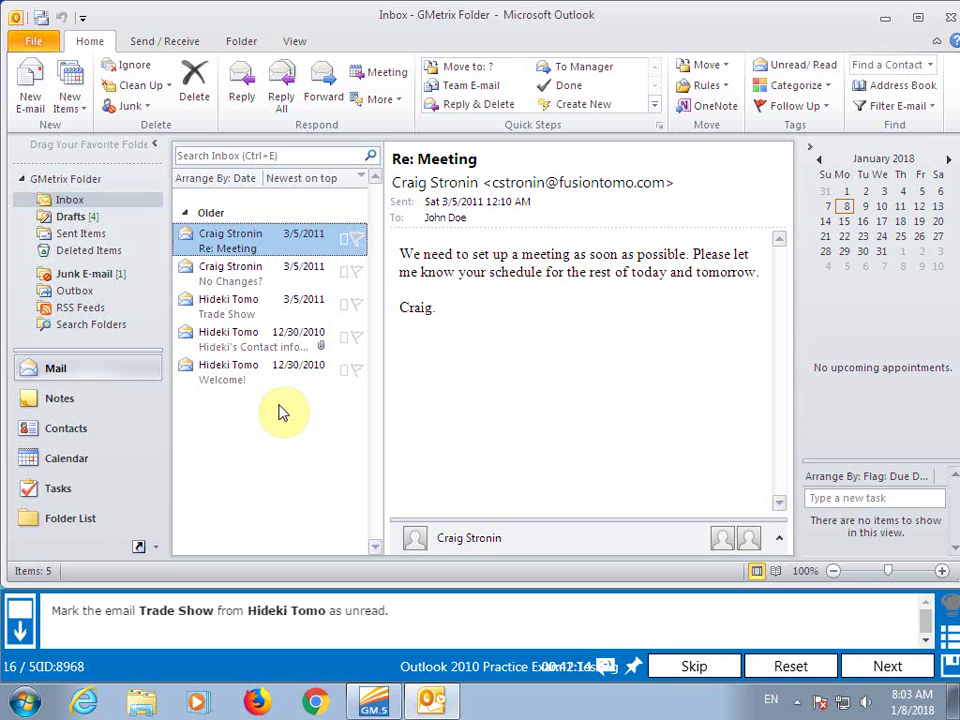
- Mark the Trade Show email as unread and move to the next task
click(256, 340)
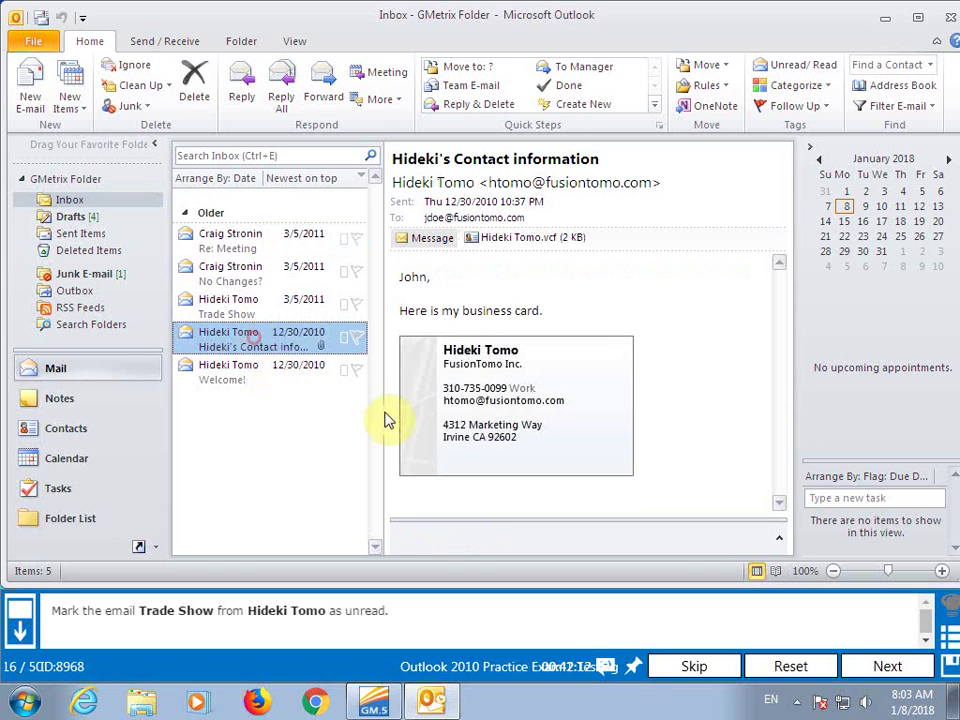
click(280, 305)
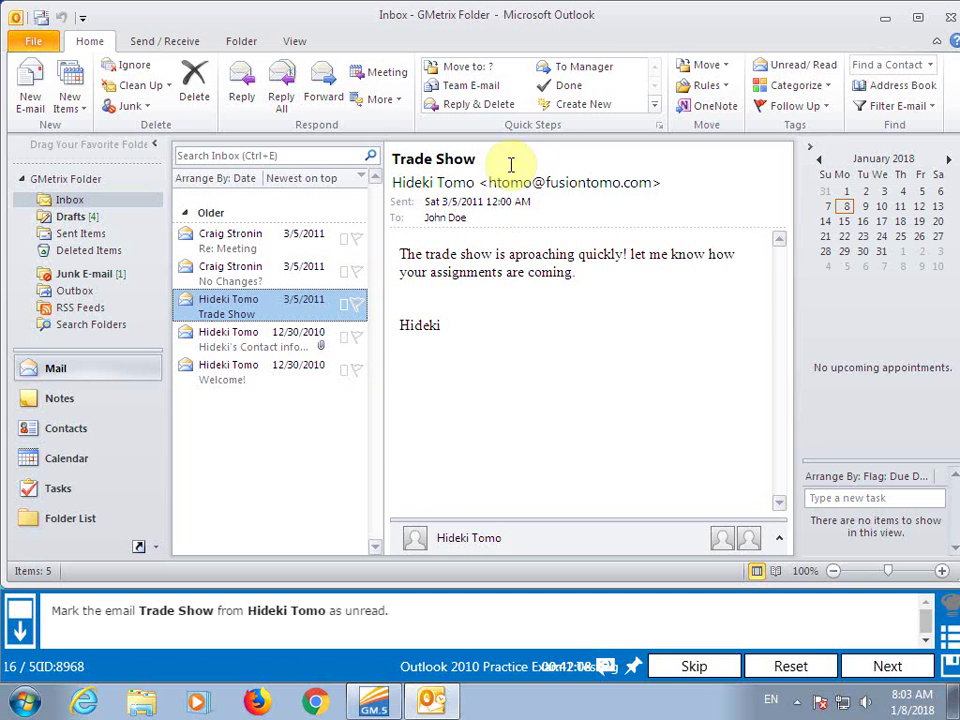
click(815, 66)
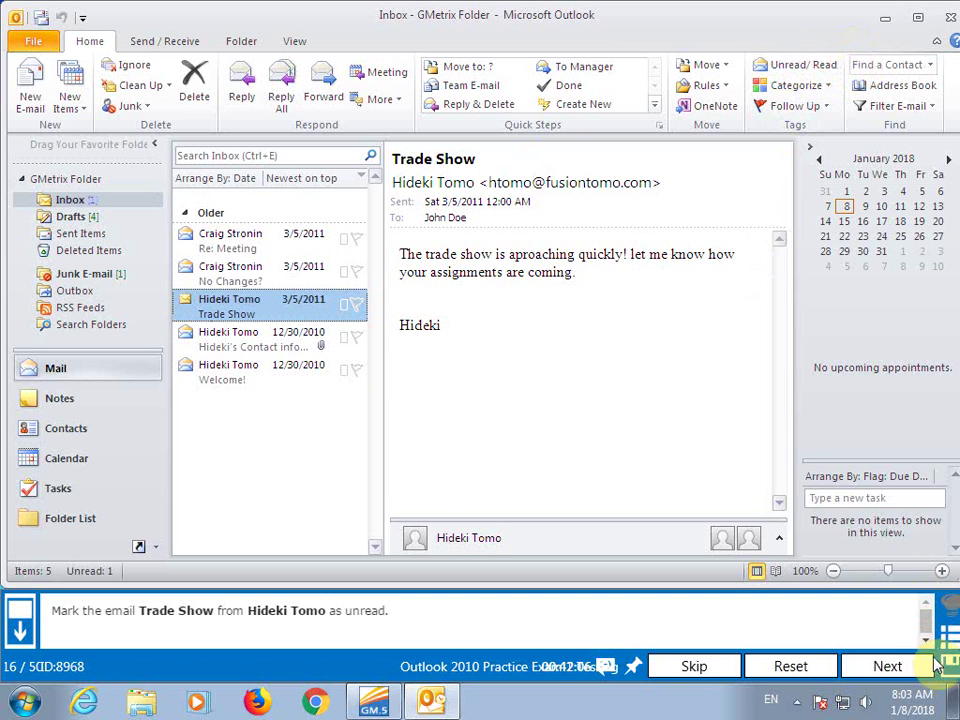
click(915, 666)
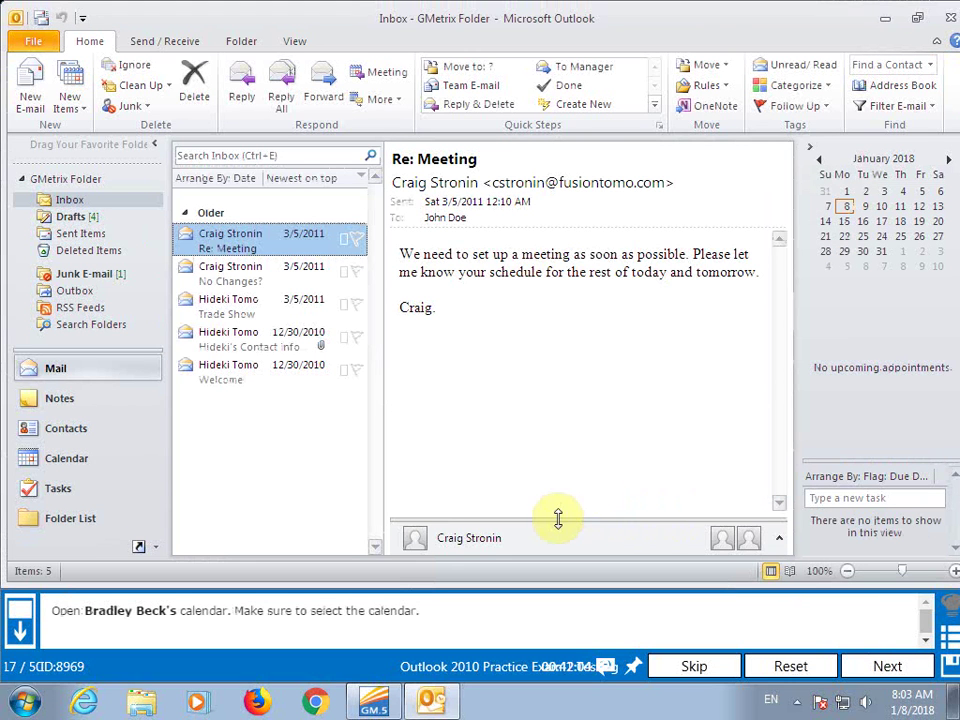
- Open a colleague's calendar from the Address Book beside your own, select it, and advance
click(70, 457)
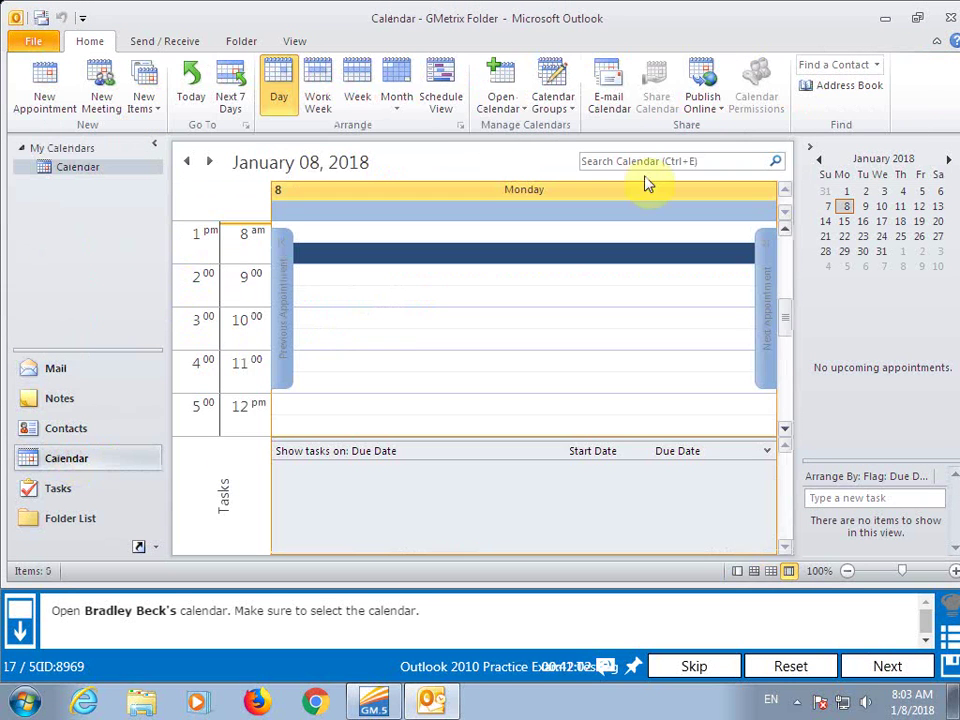
click(516, 116)
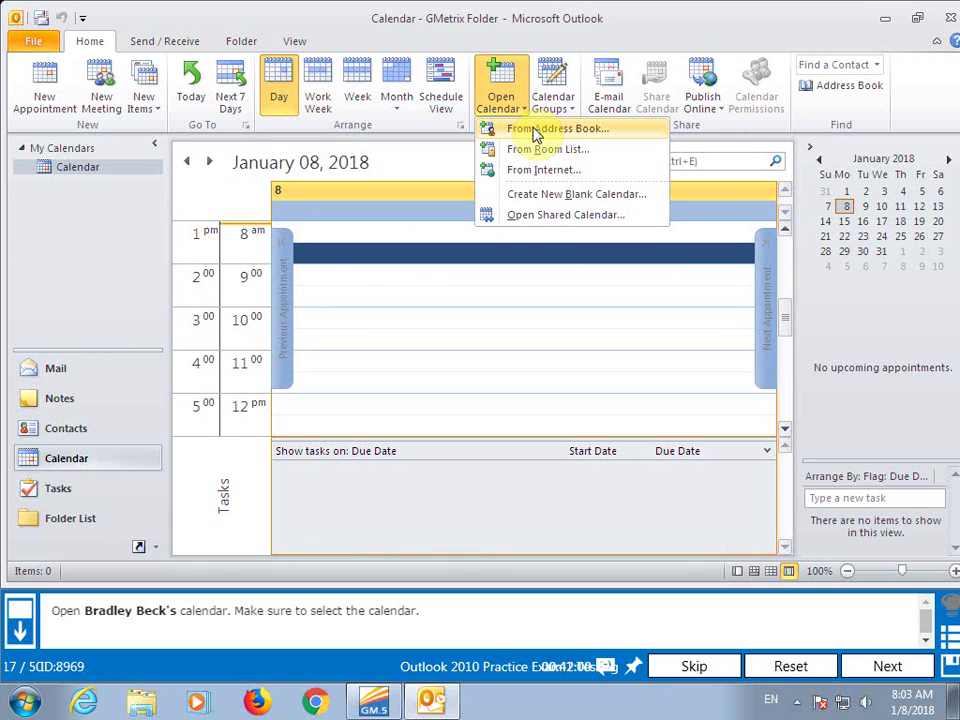
click(537, 130)
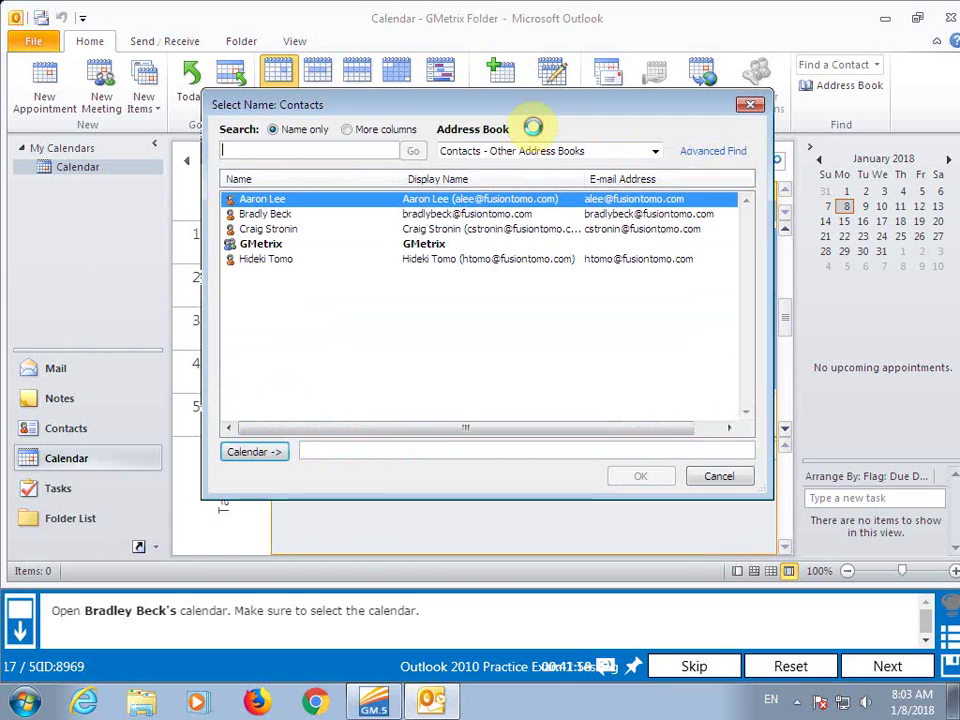
double_click(265, 215)
click(625, 476)
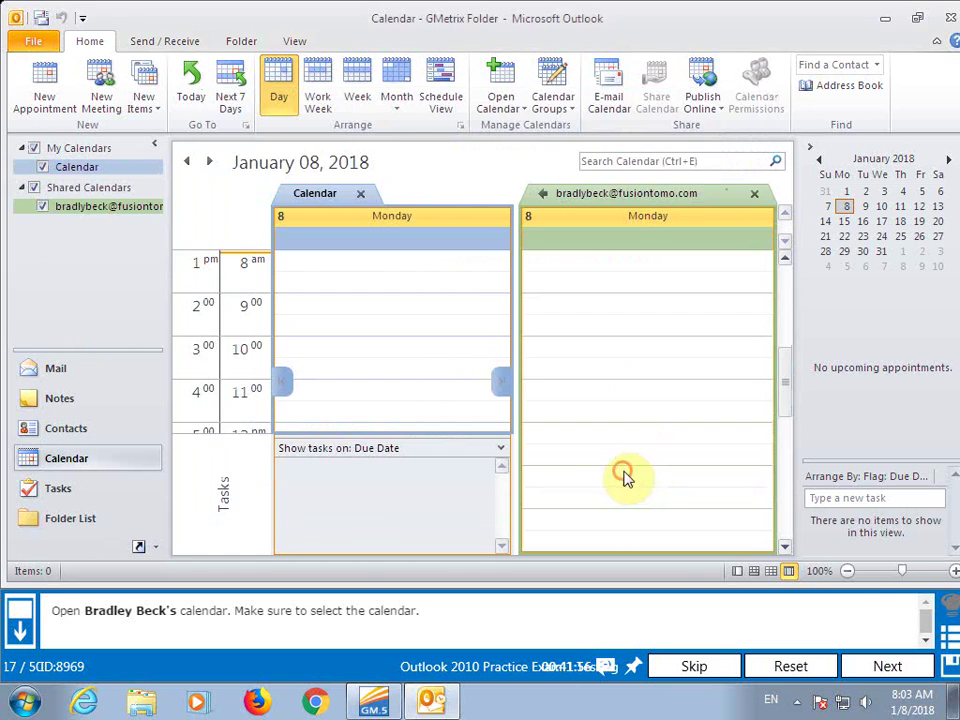
click(678, 263)
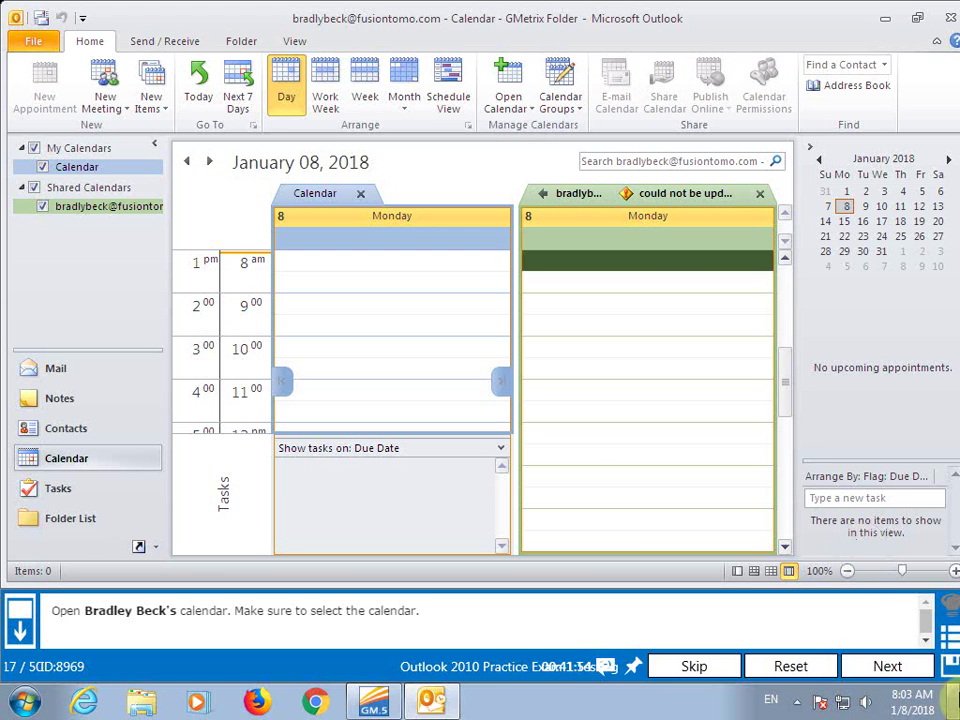
click(895, 667)
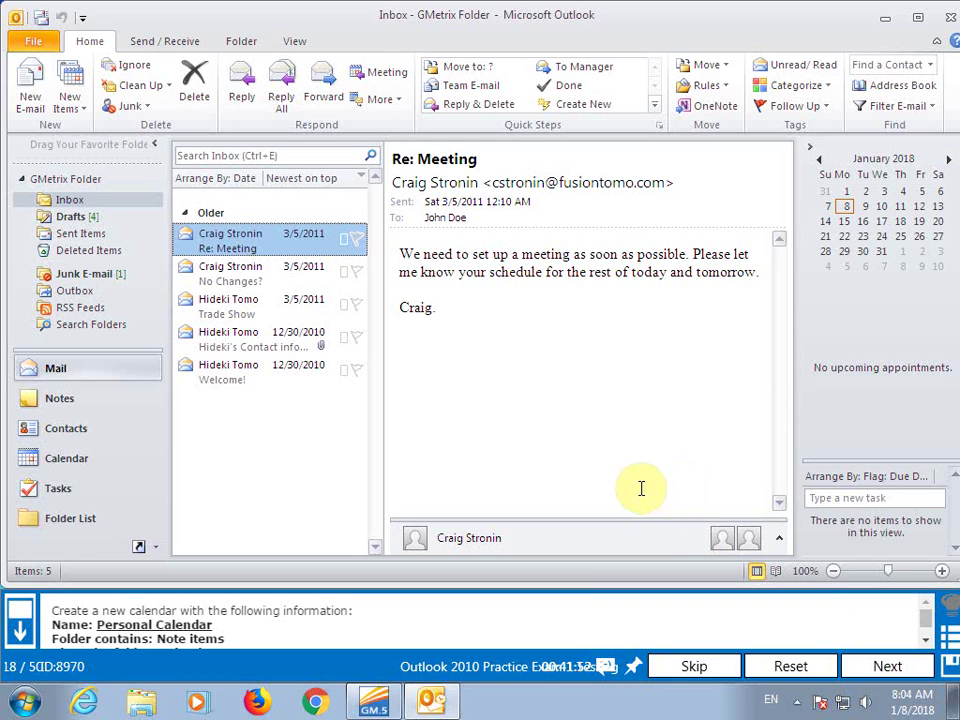
- Create a blank calendar folder 'Personal Clendar' holding Note Items inside Calendar, then go to the next question
click(55, 458)
click(518, 107)
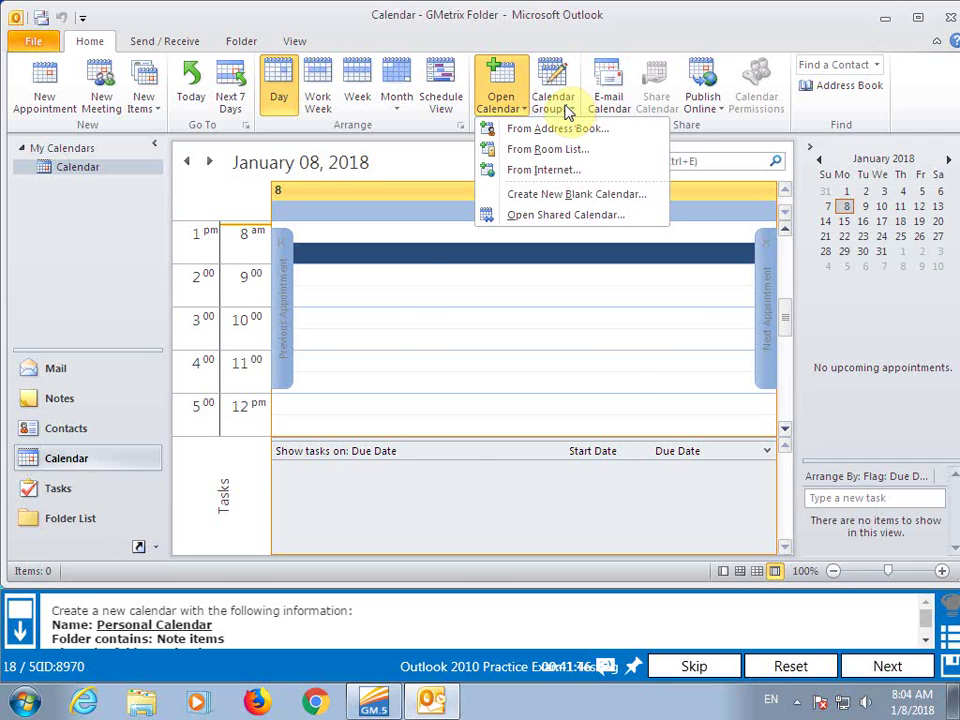
click(557, 196)
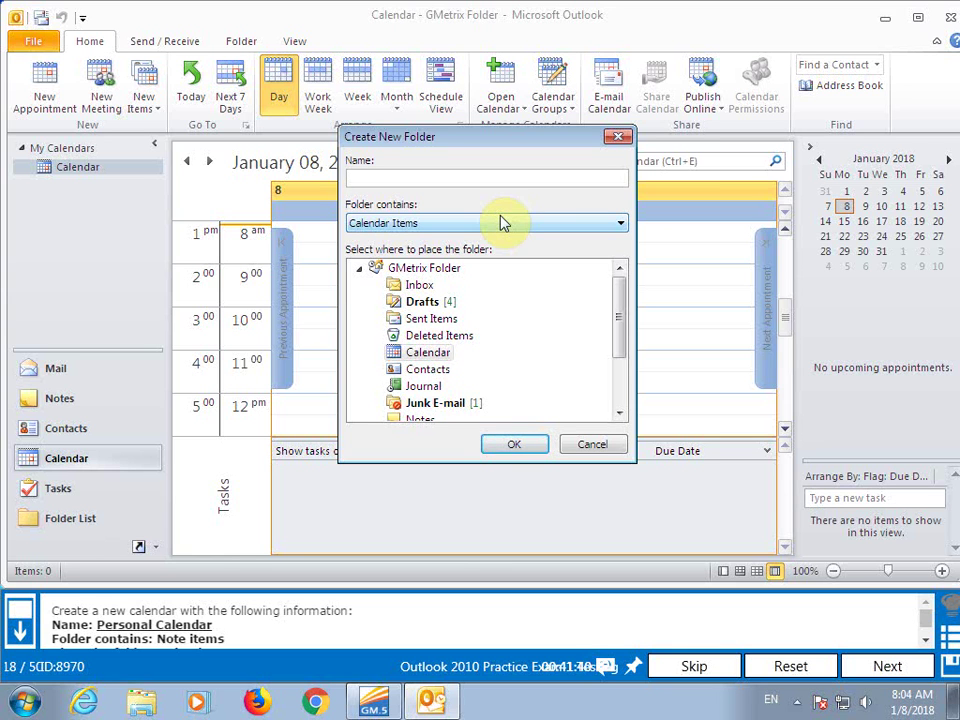
text(Personal Clendar)
click(547, 227)
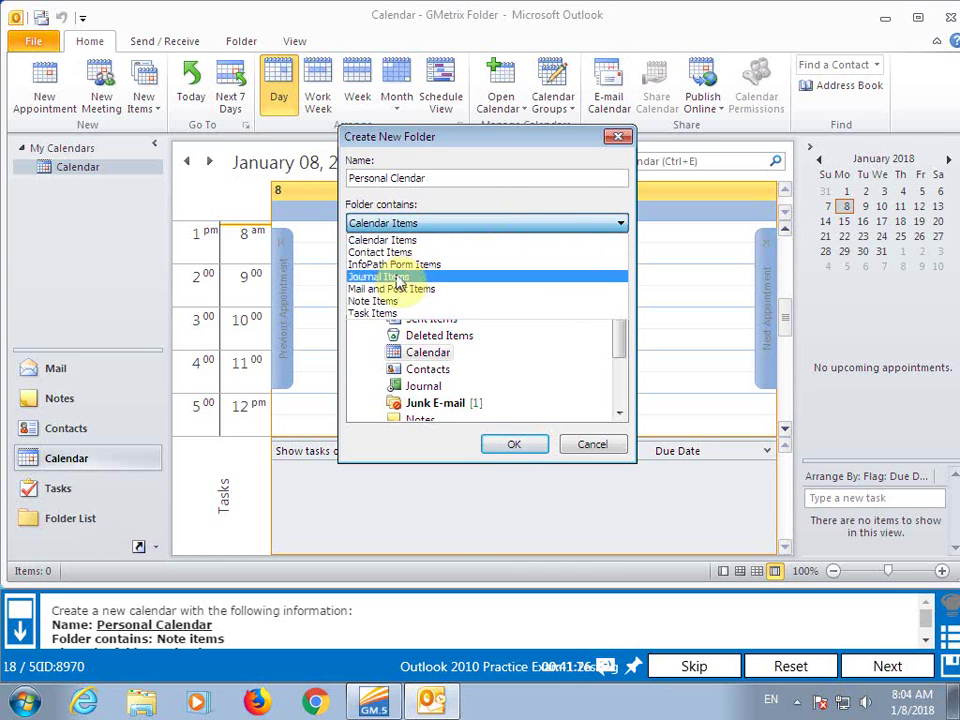
click(403, 307)
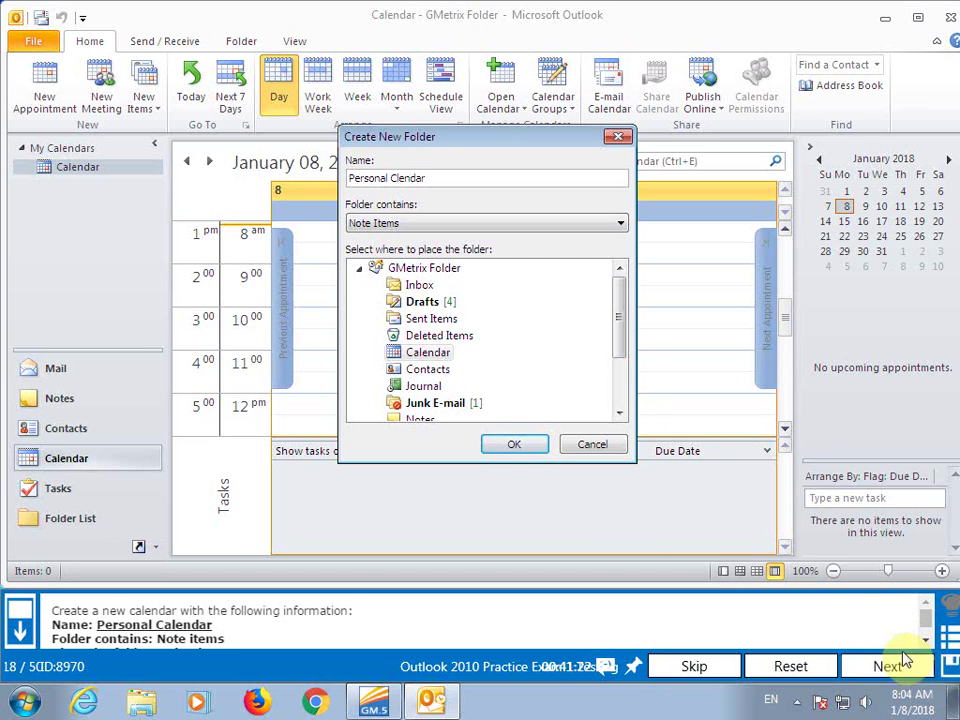
click(925, 640)
click(524, 442)
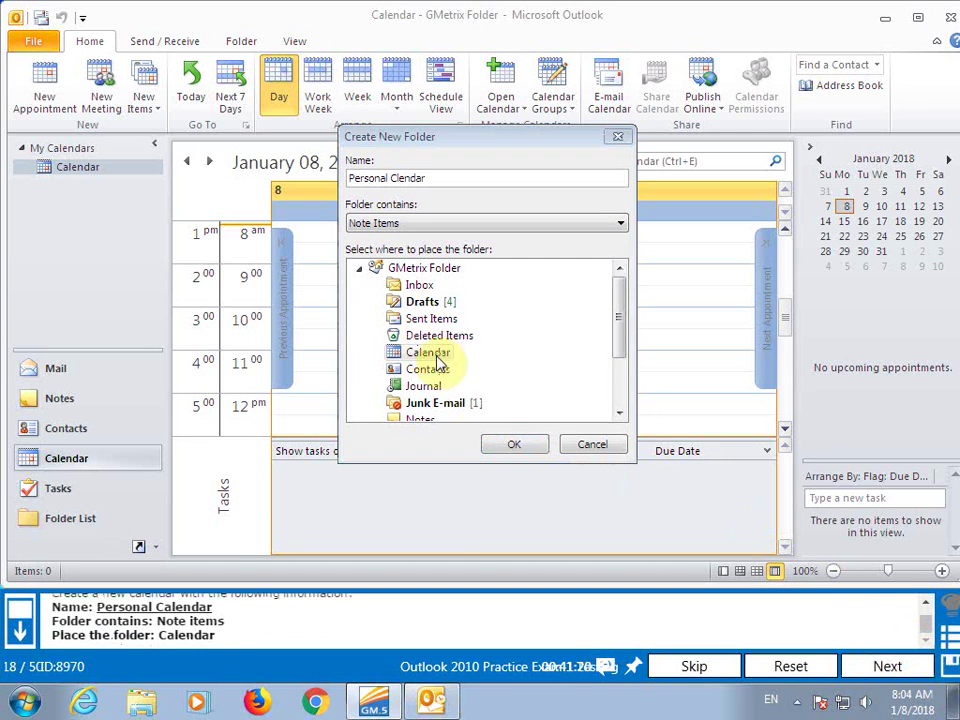
click(512, 443)
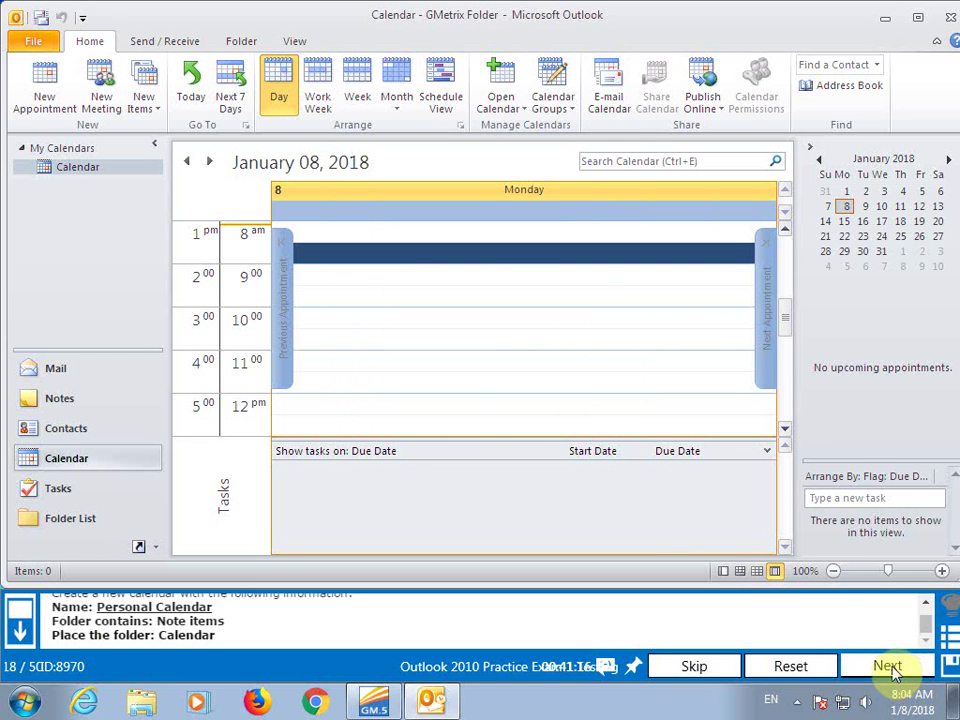
click(893, 670)
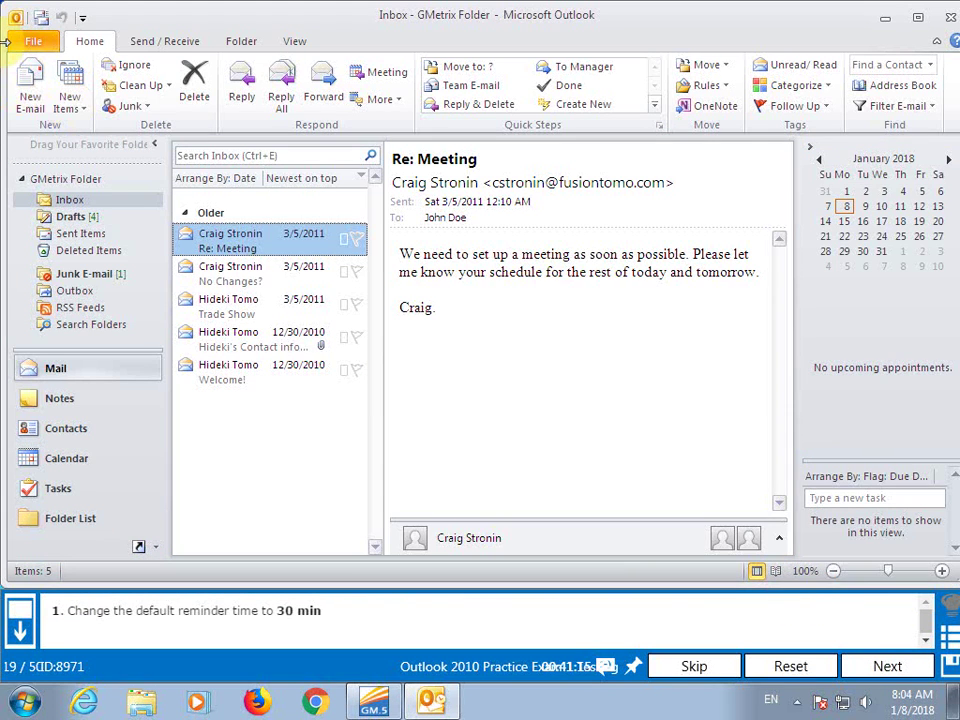
- Browse the Calendar and Mail pages of Outlook Options, then close without changes
click(22, 42)
click(56, 272)
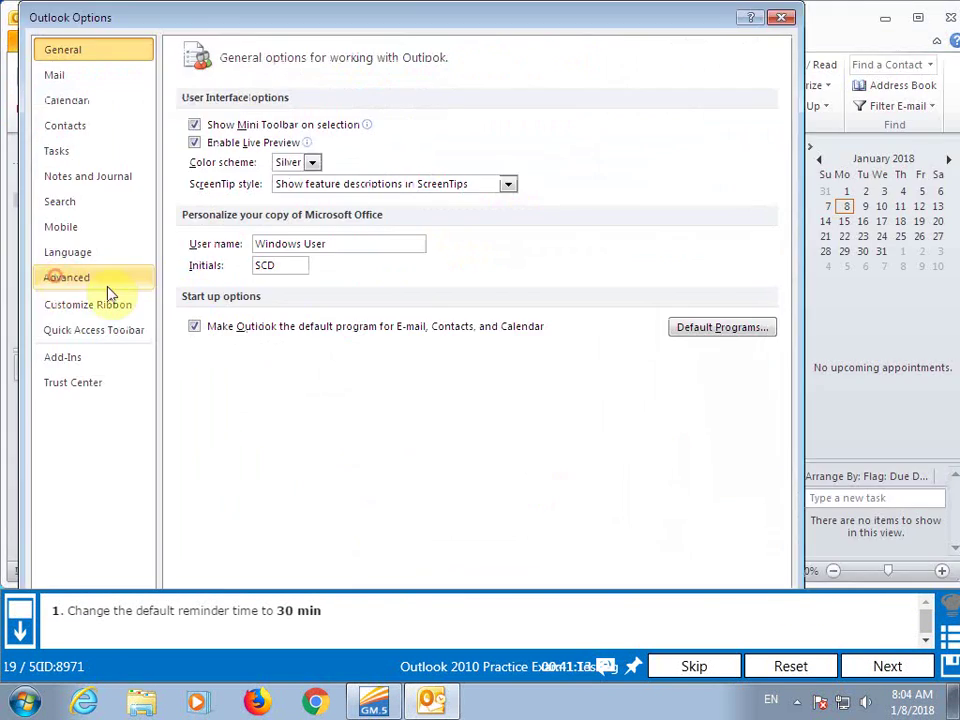
click(90, 76)
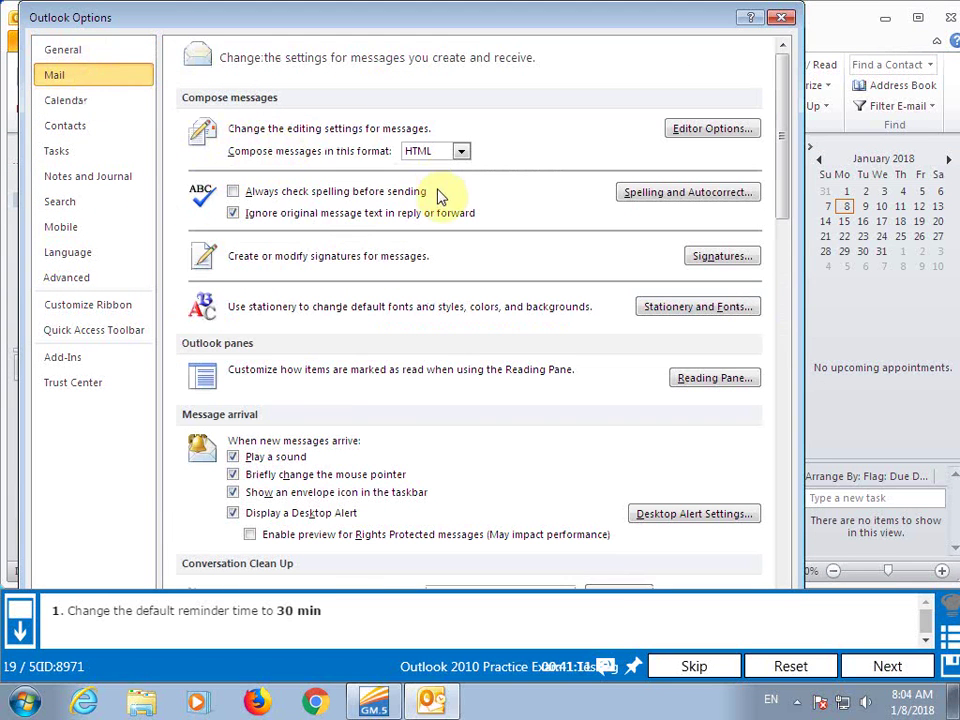
click(64, 100)
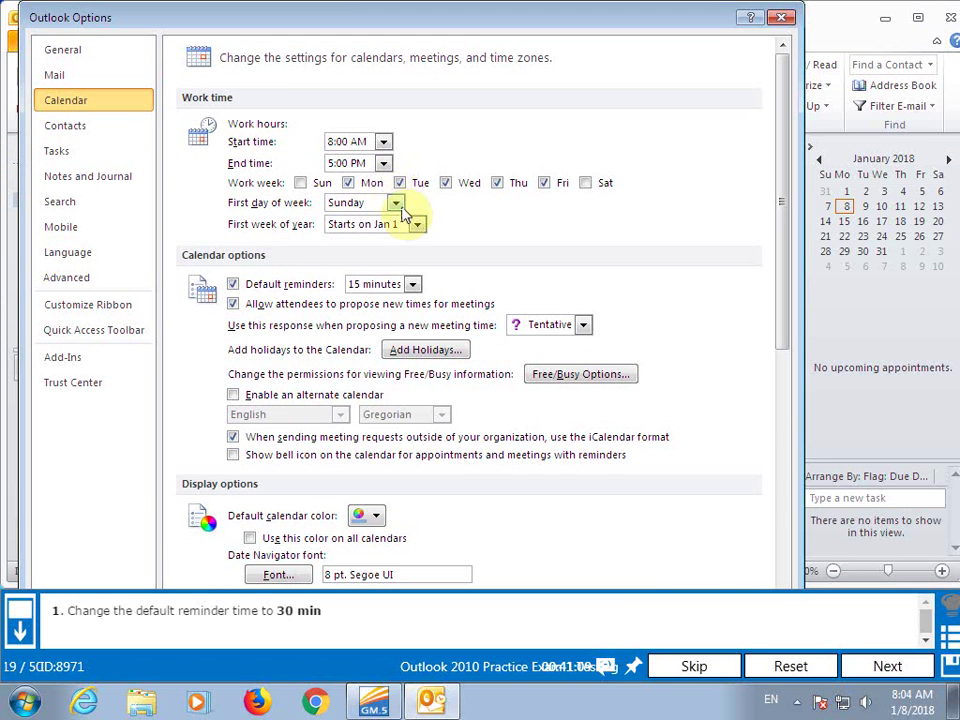
scroll(413, 478, down, 2)
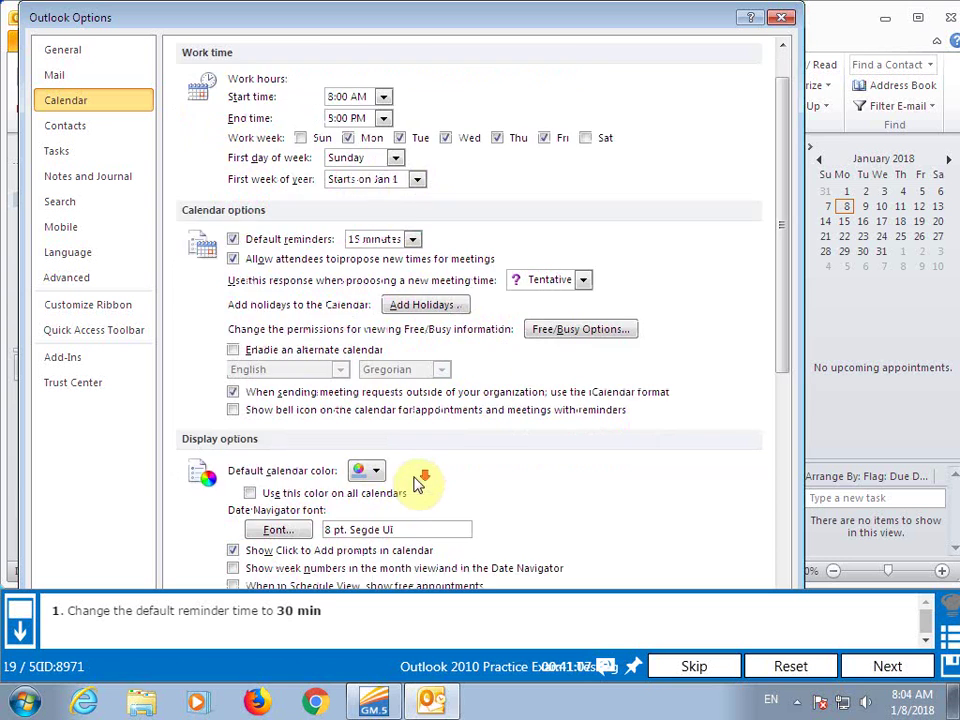
scroll(418, 480, down, 2)
scroll(418, 480, down, 1)
scroll(418, 480, up, 1)
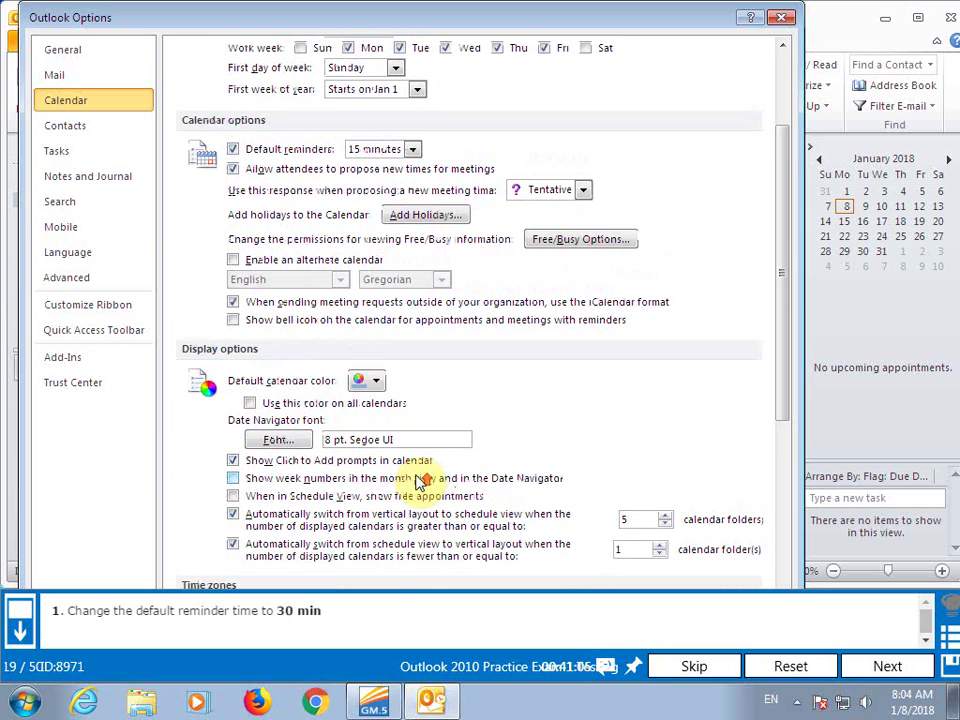
scroll(418, 482, up, 3)
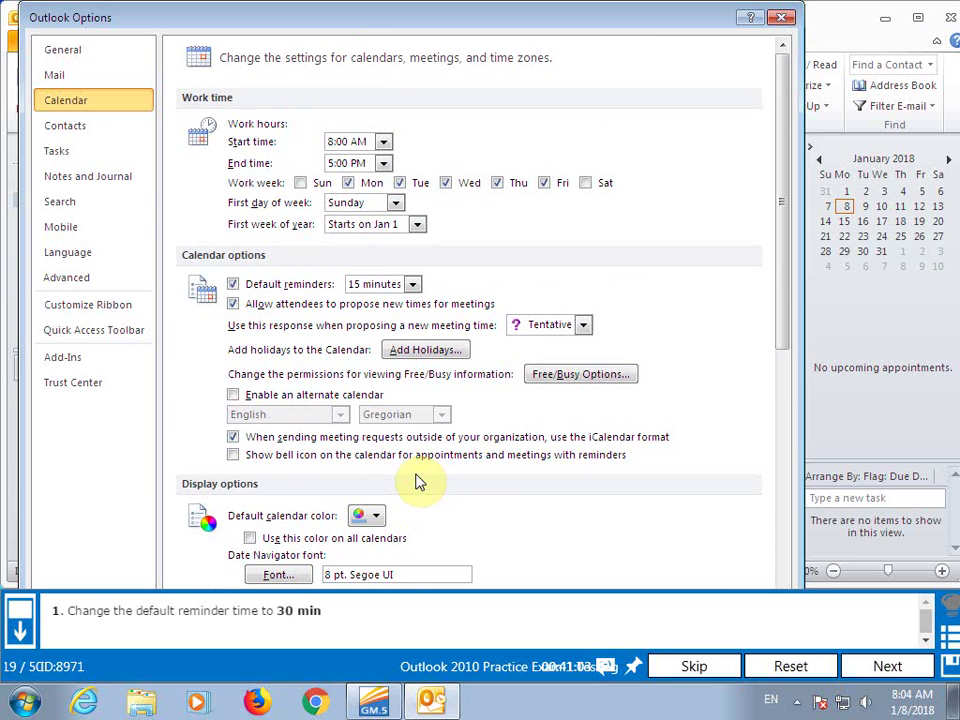
click(95, 73)
scroll(579, 294, down, 2)
scroll(632, 283, down, 4)
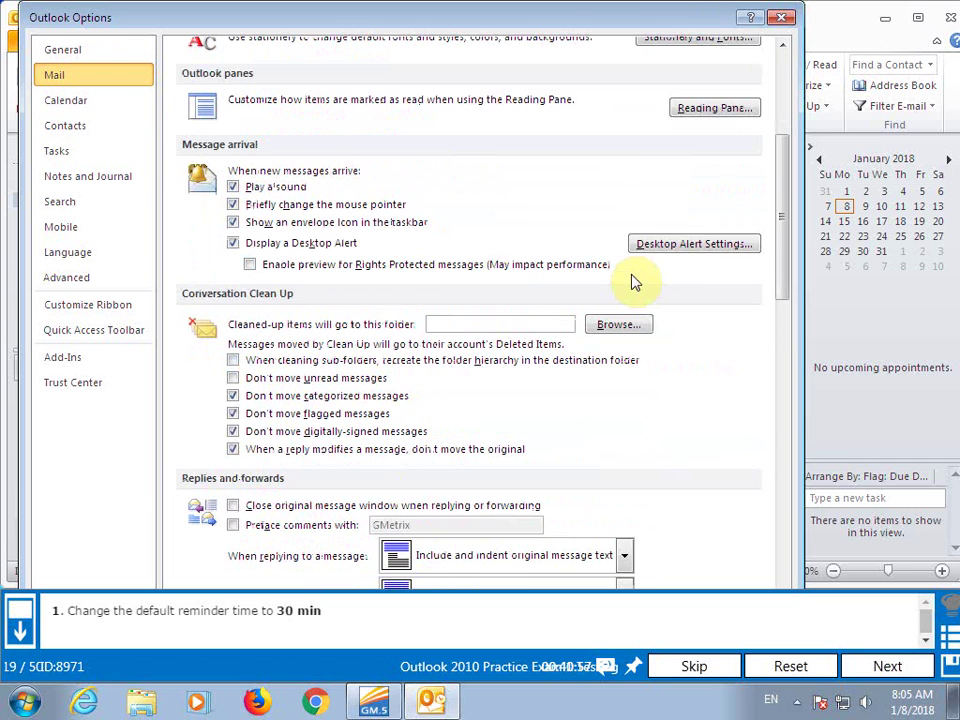
click(782, 17)
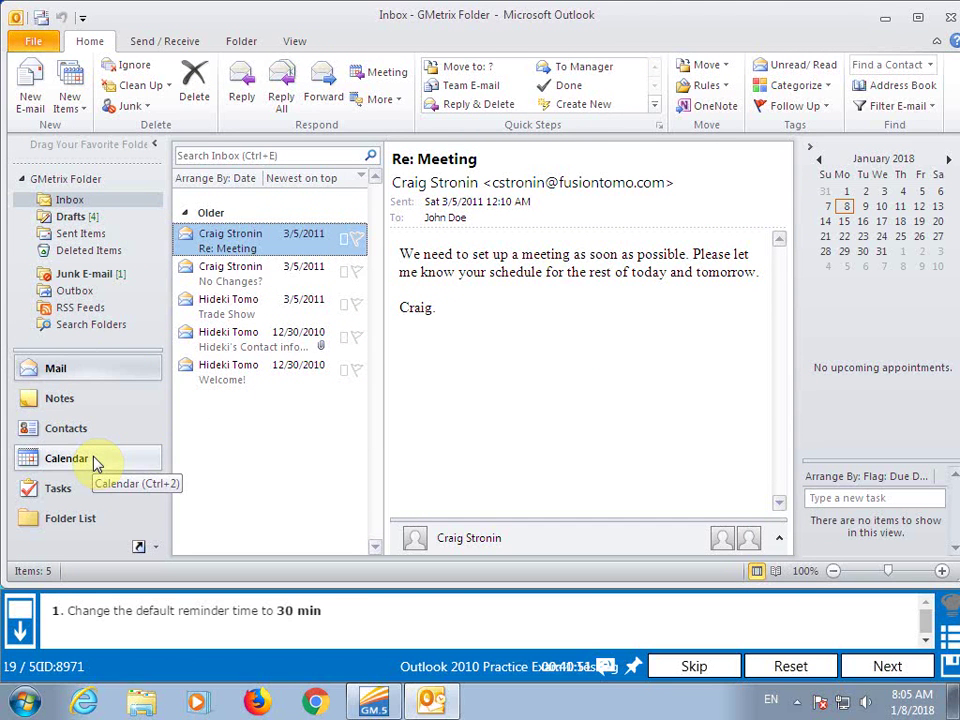
- Set the default calendar reminder to 30 minutes in Outlook Options and save
click(36, 40)
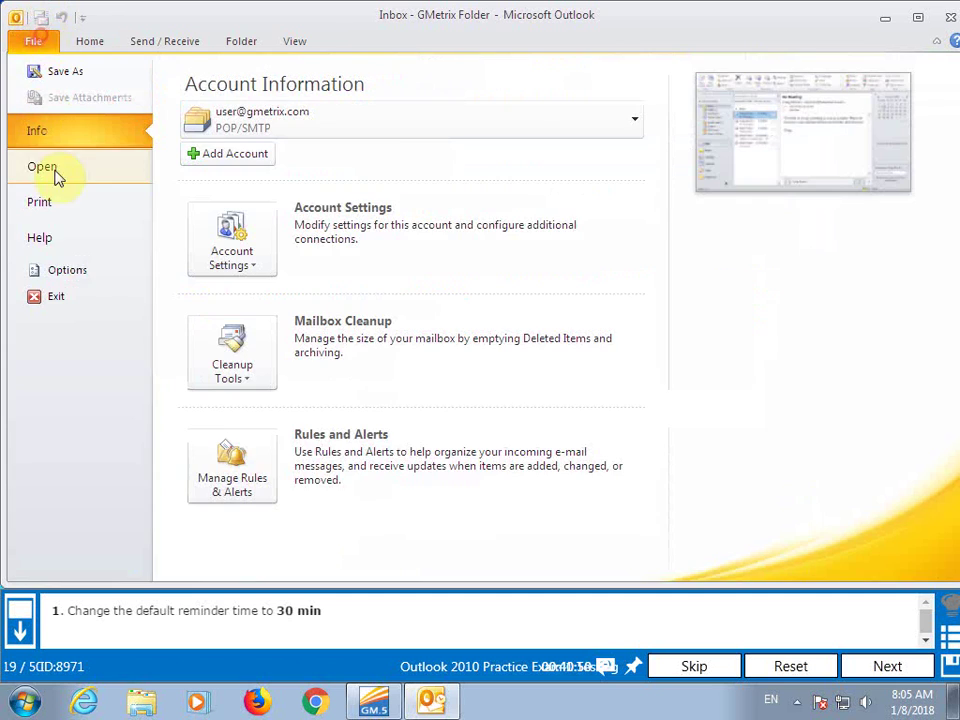
click(69, 274)
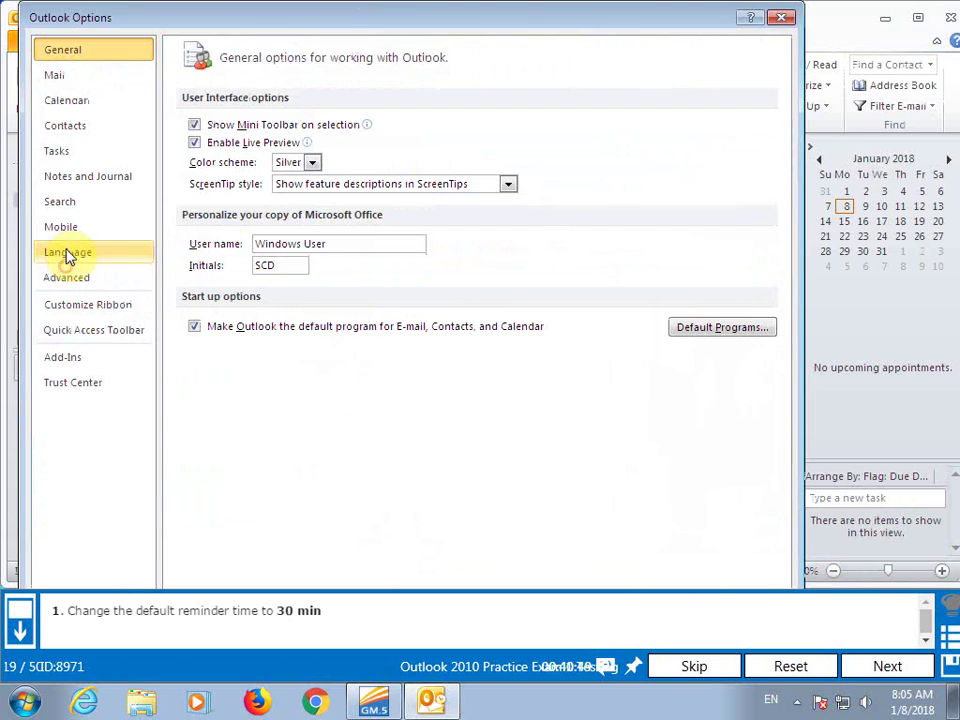
click(88, 104)
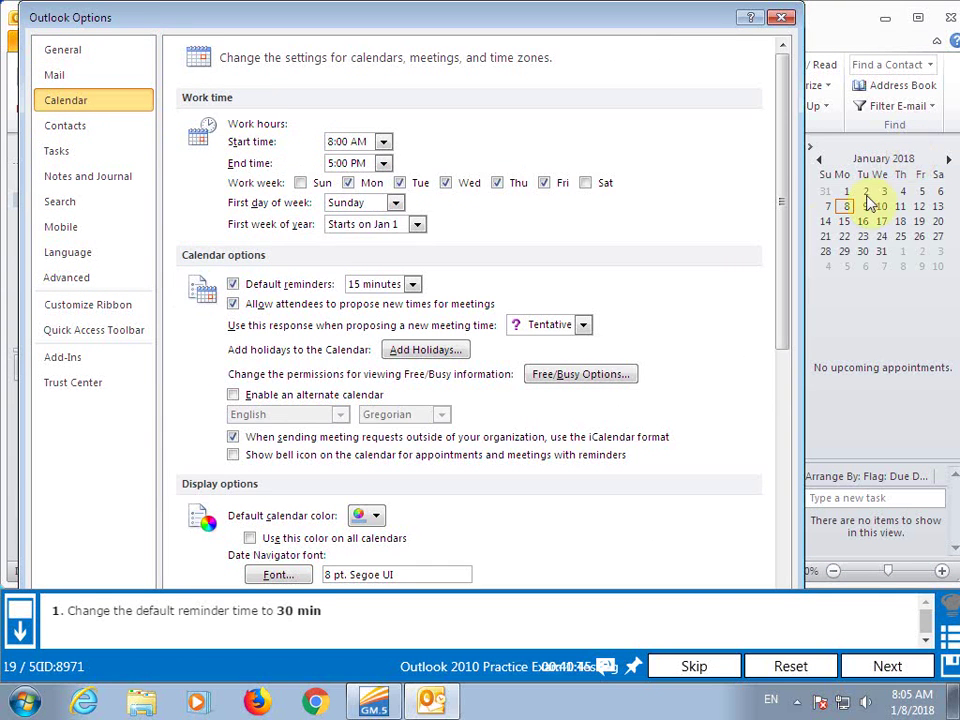
click(412, 284)
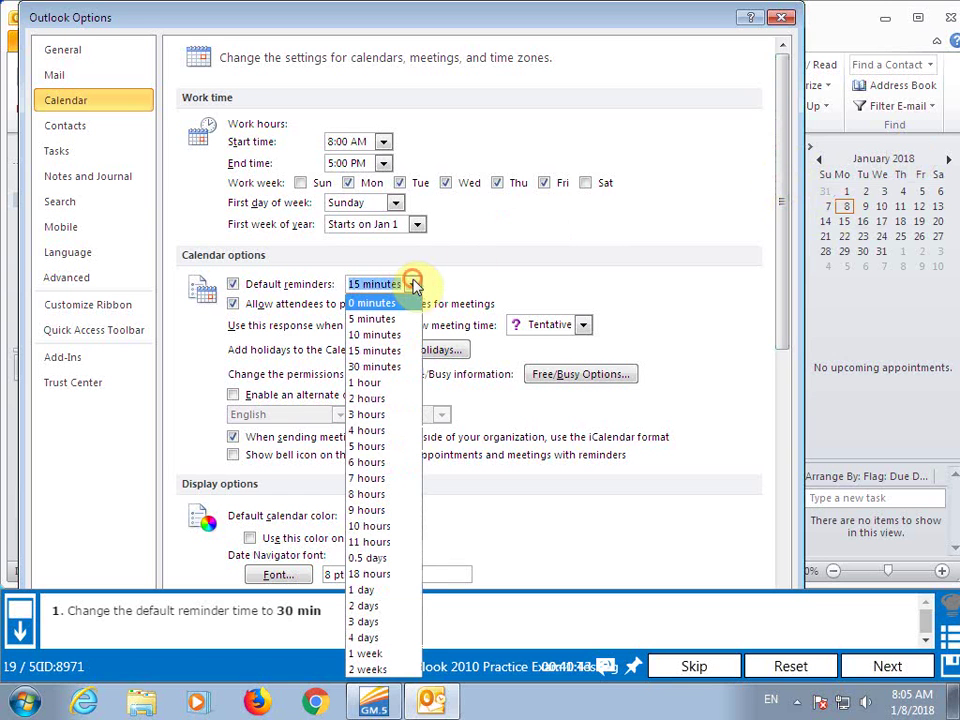
click(390, 367)
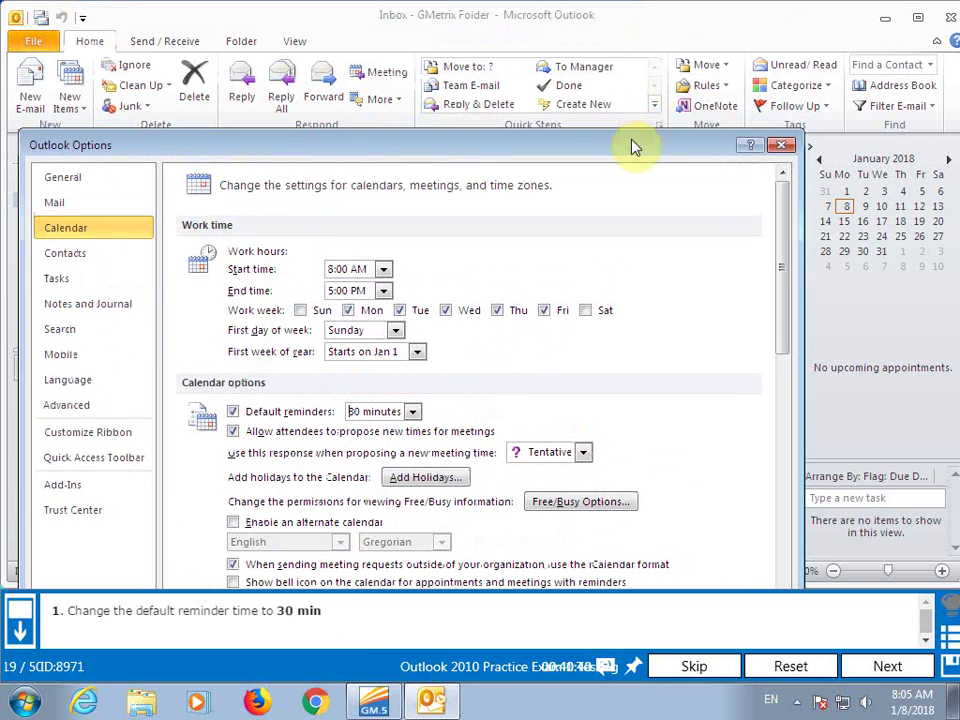
drag(660, 5, 670, 15)
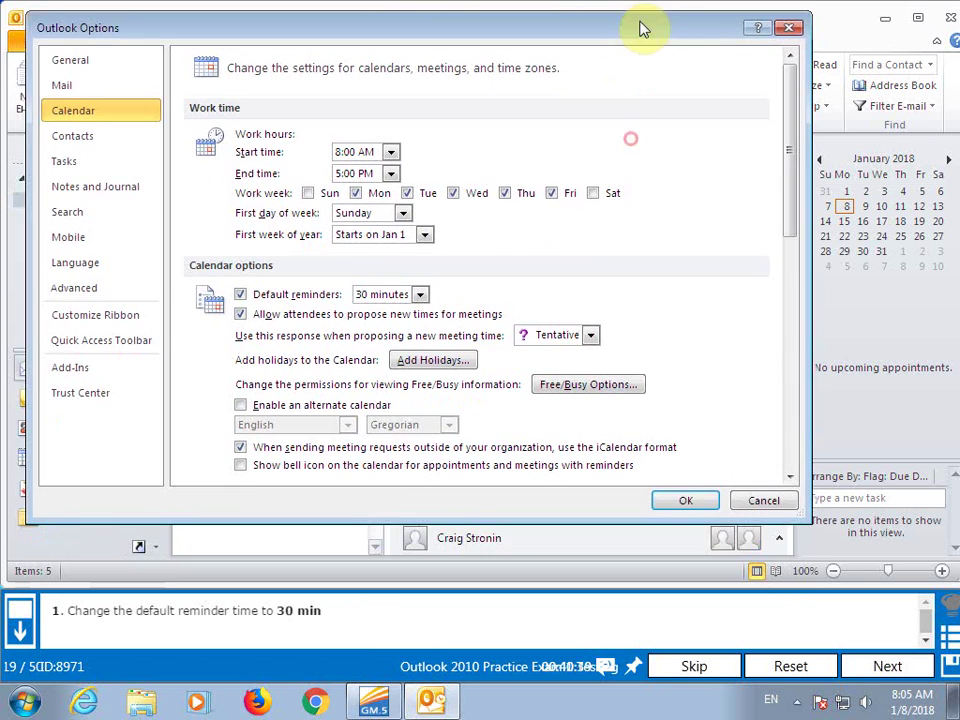
click(688, 502)
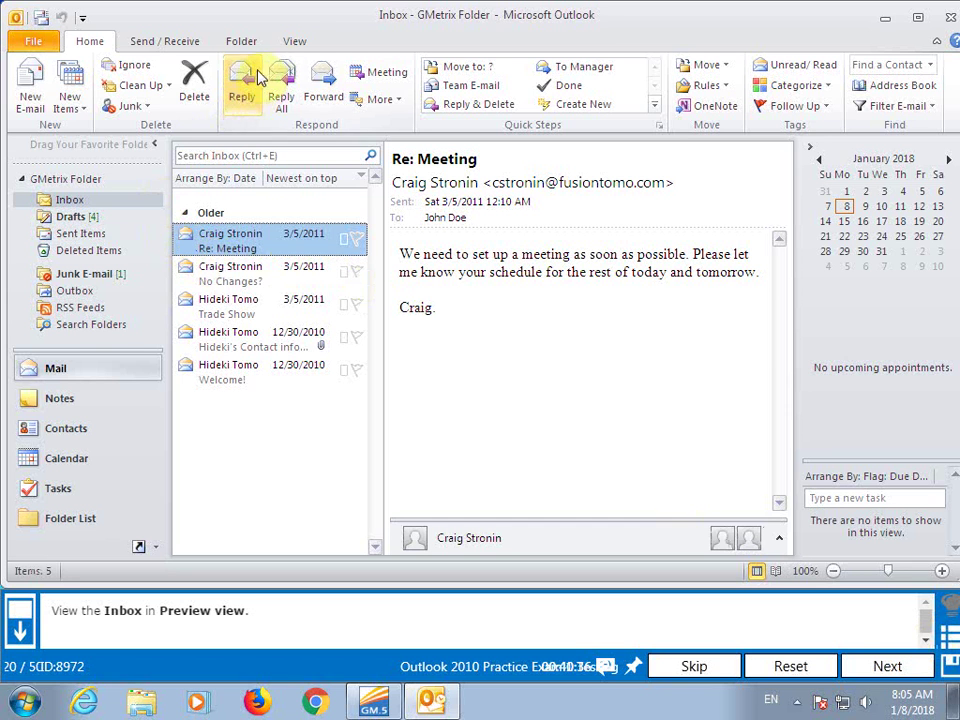
- Switch the Inbox to the Preview view via Change View and submit the task
click(295, 43)
click(31, 90)
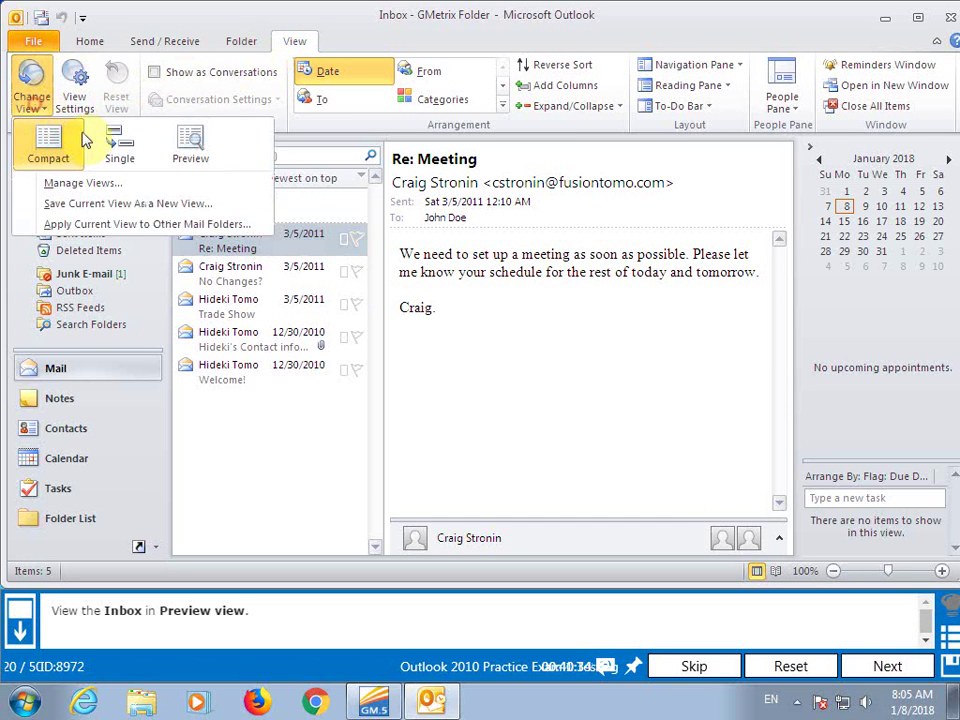
click(193, 145)
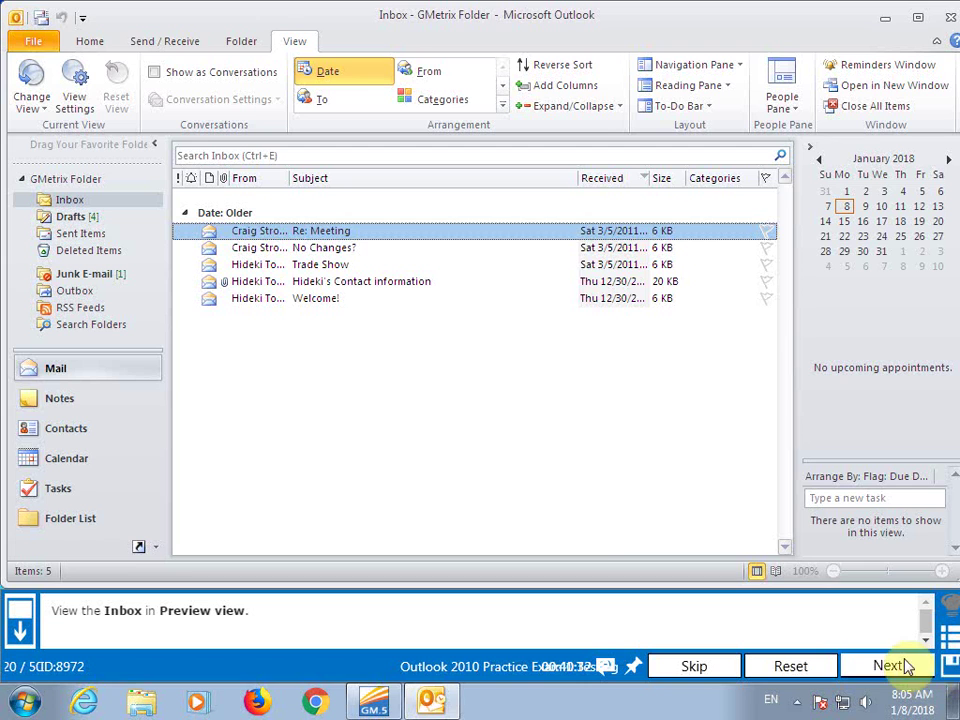
click(890, 667)
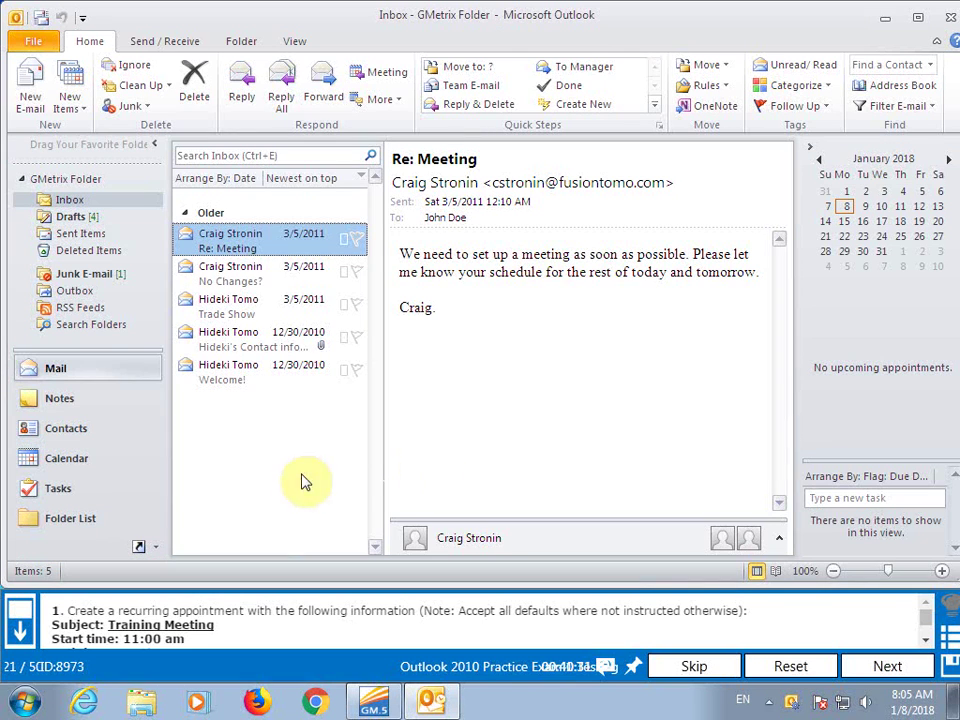
- Create a new 'Training Meeting' appointment starting at 11:00 AM
click(92, 458)
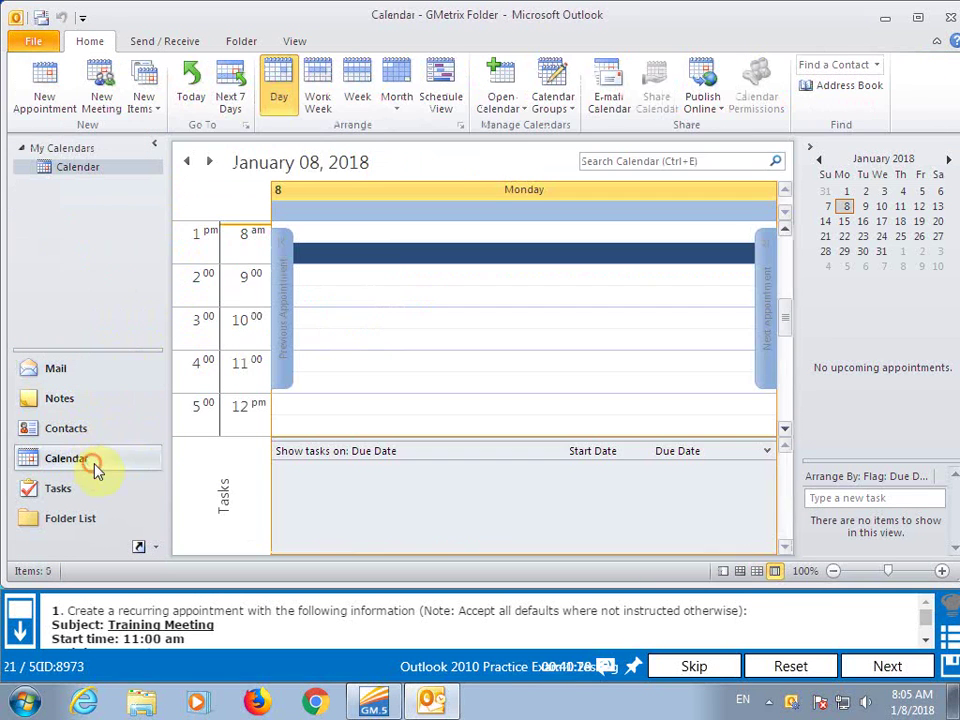
click(45, 88)
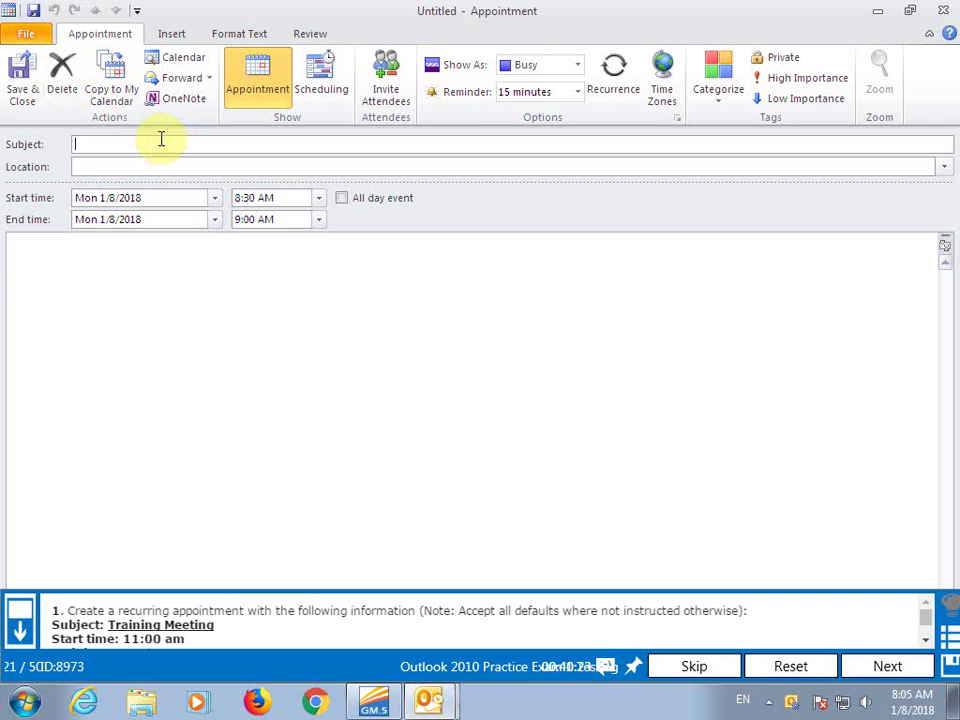
text(Training Meeting)
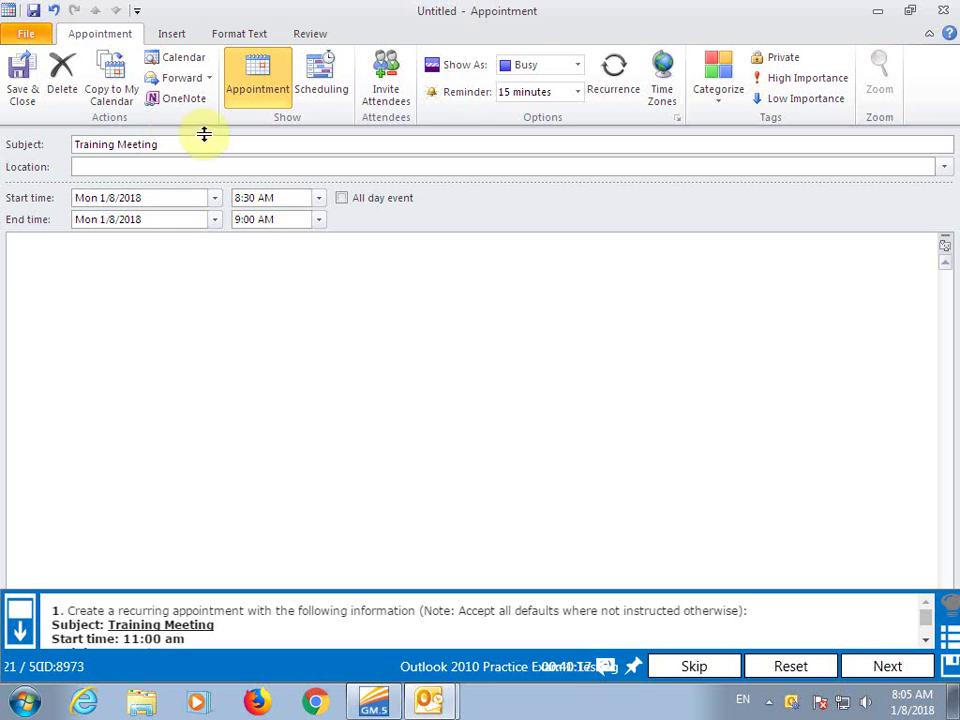
click(321, 201)
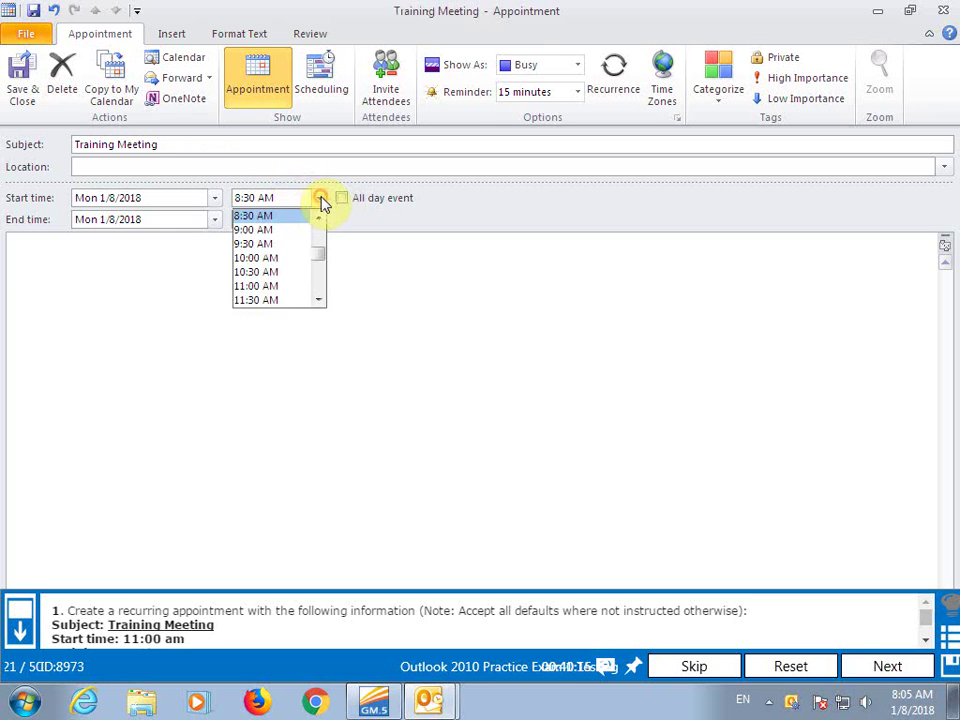
click(289, 290)
scroll(932, 640, down, 1)
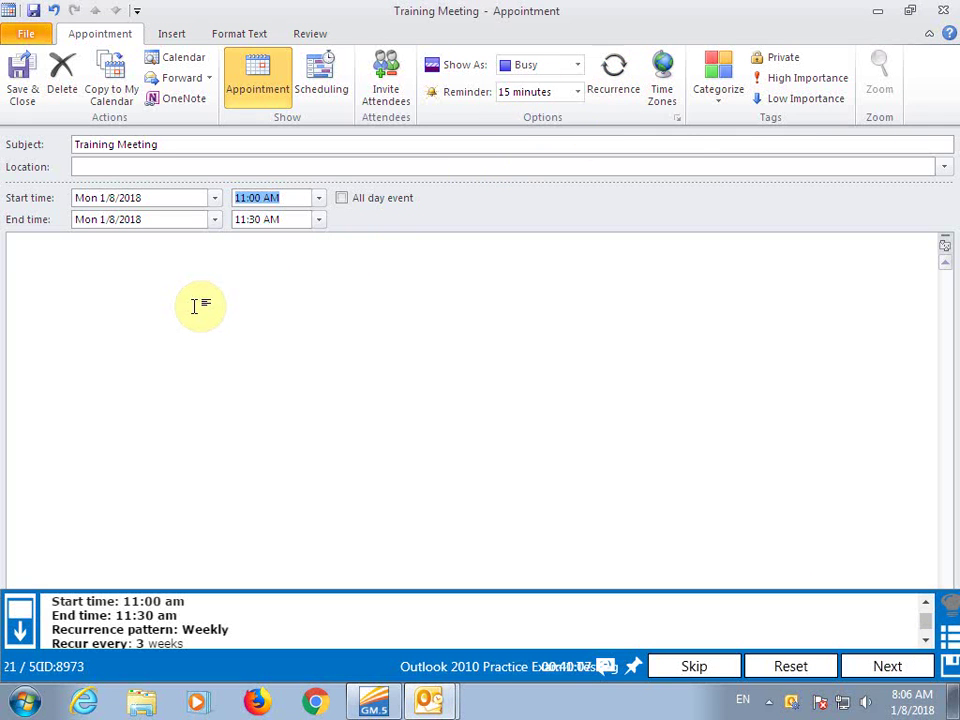
- Make it recur every 3 weeks on Monday, save and close, and submit the task
click(608, 80)
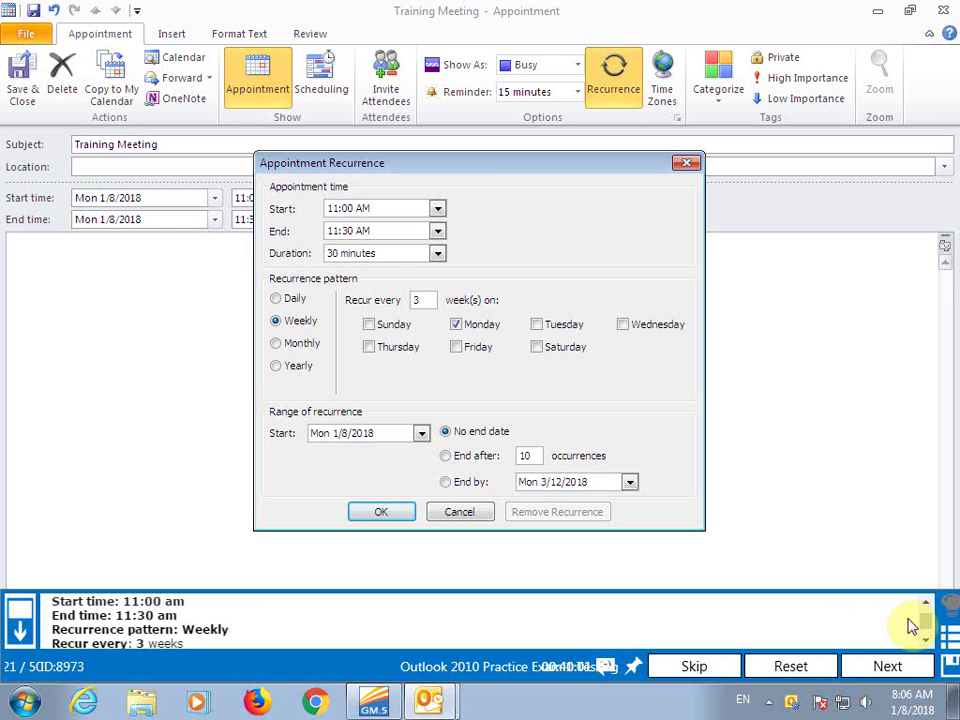
click(927, 641)
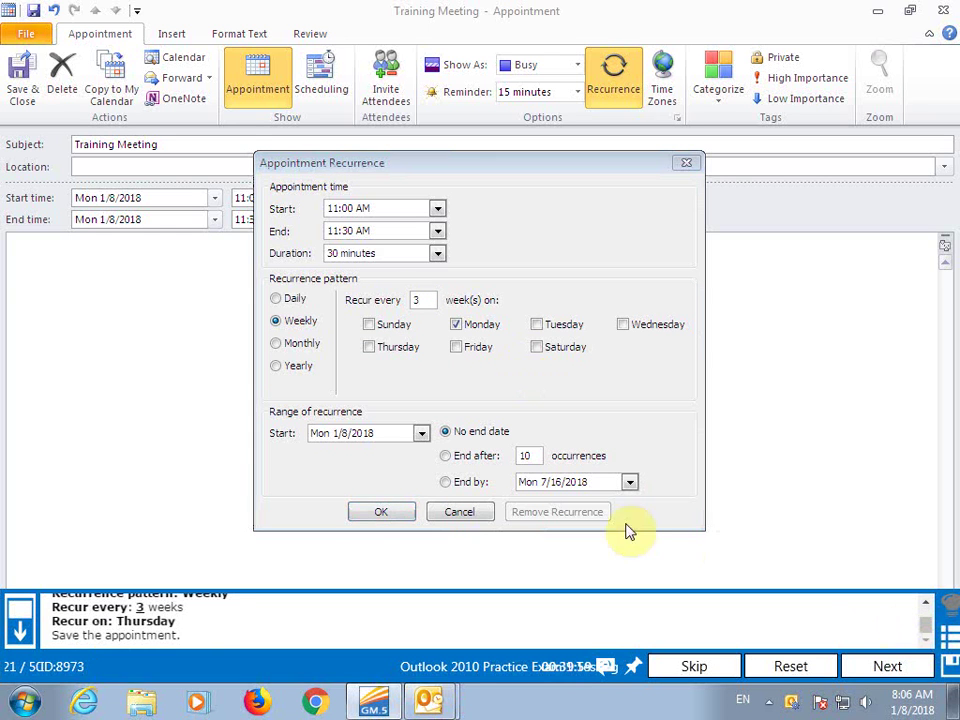
click(372, 513)
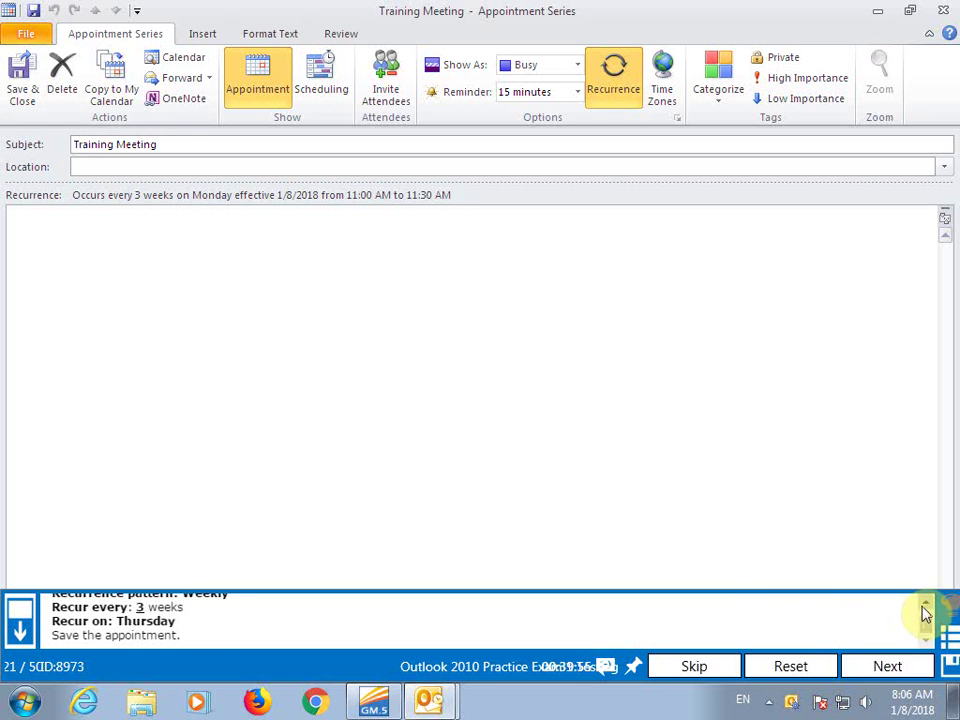
click(925, 606)
click(925, 606)
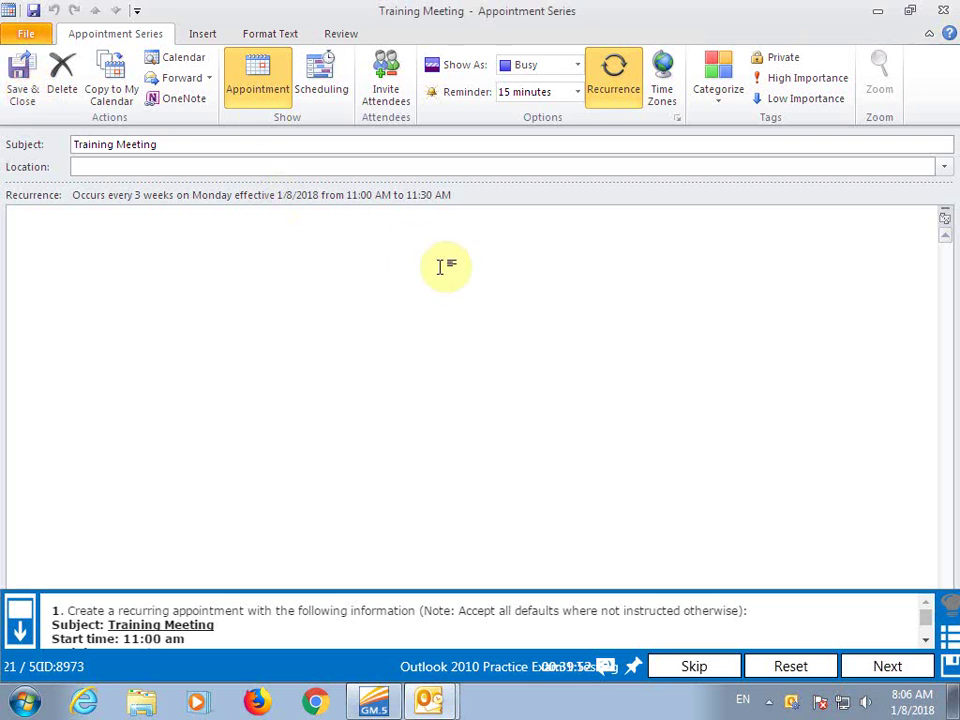
click(22, 80)
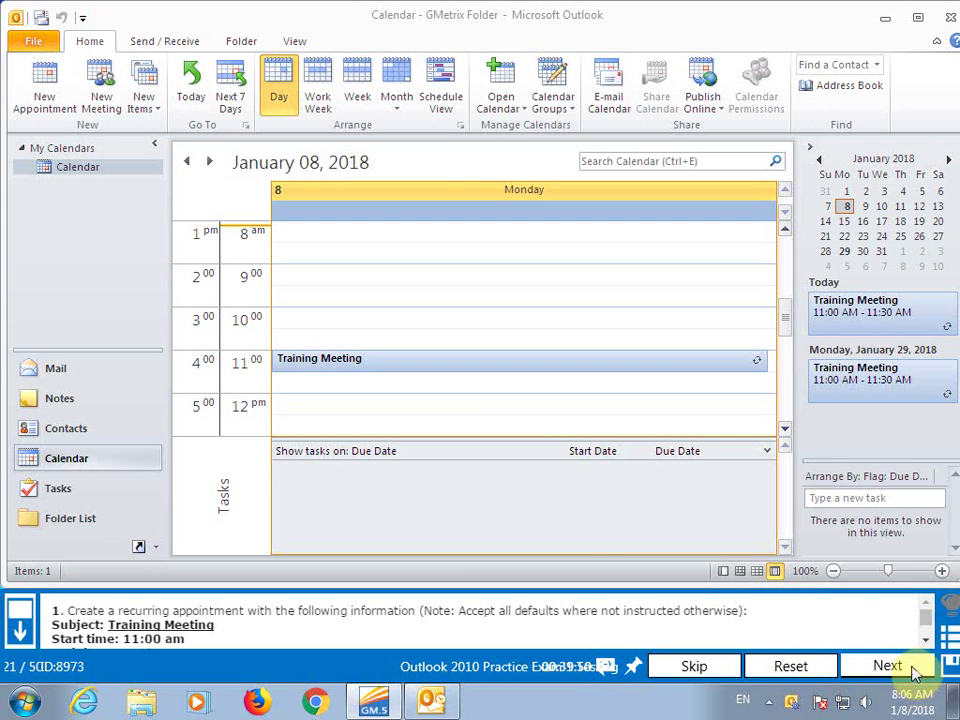
click(912, 672)
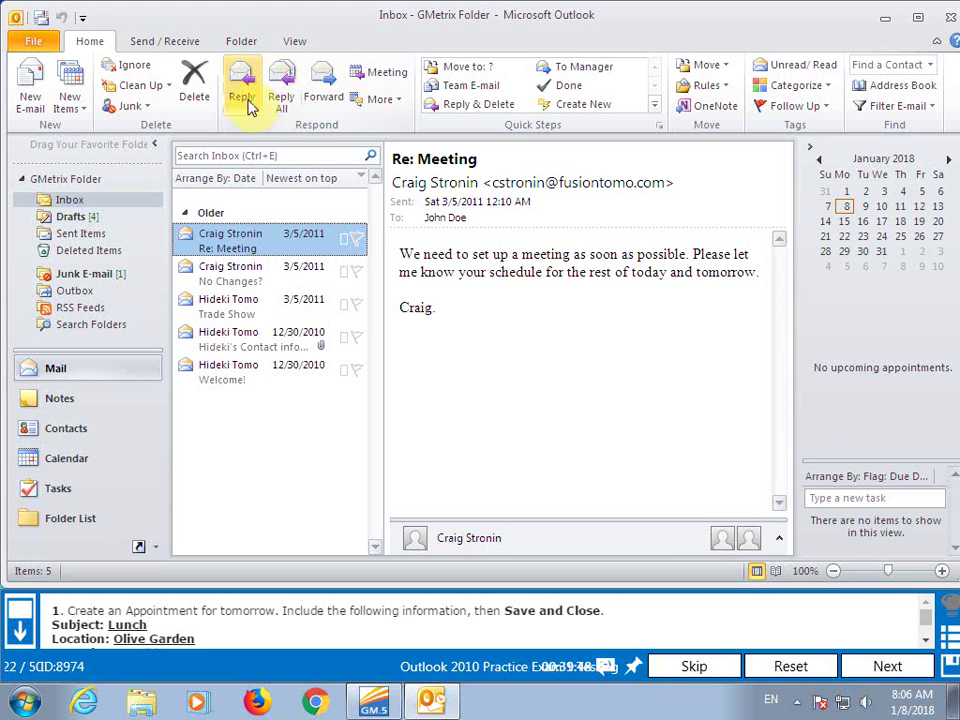
- Start a new Lunch appointment at Olive Garden dated Tue 1/9/2018
click(97, 464)
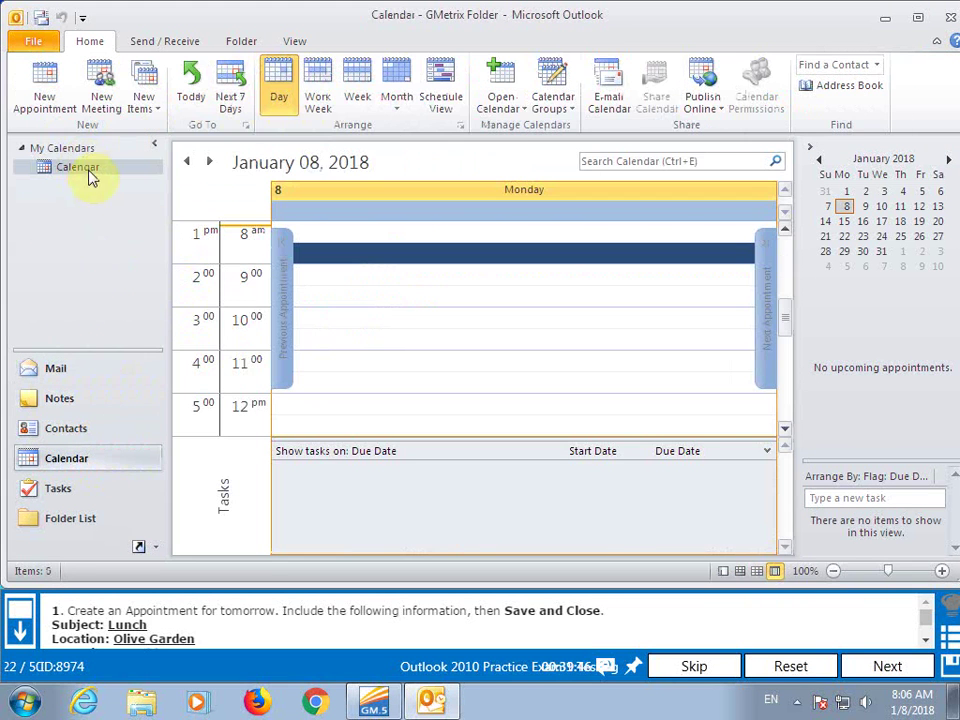
click(64, 102)
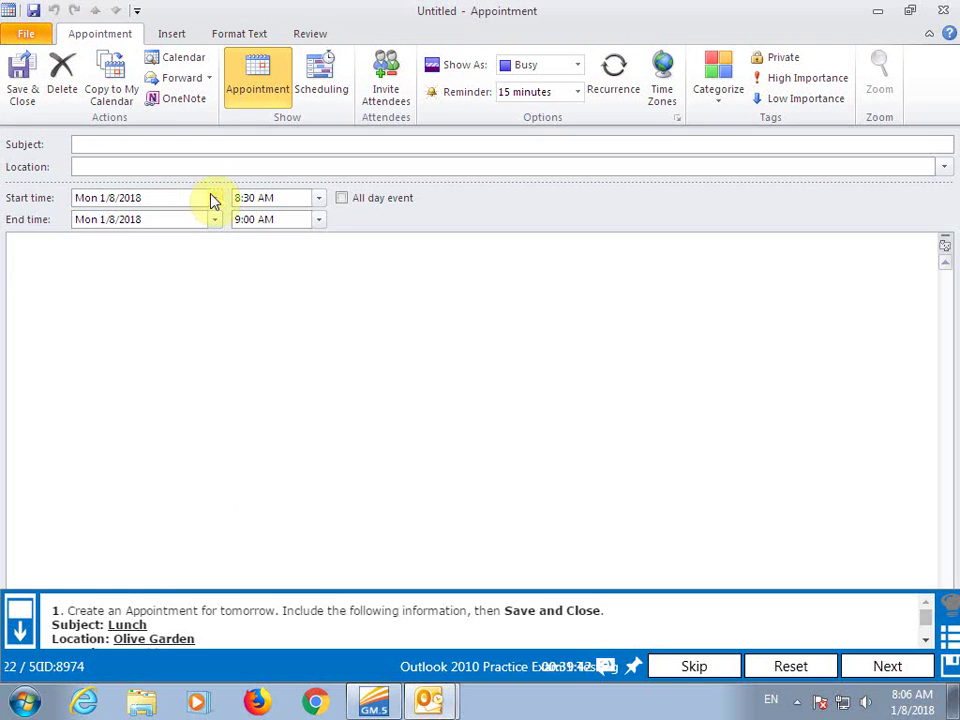
click(213, 198)
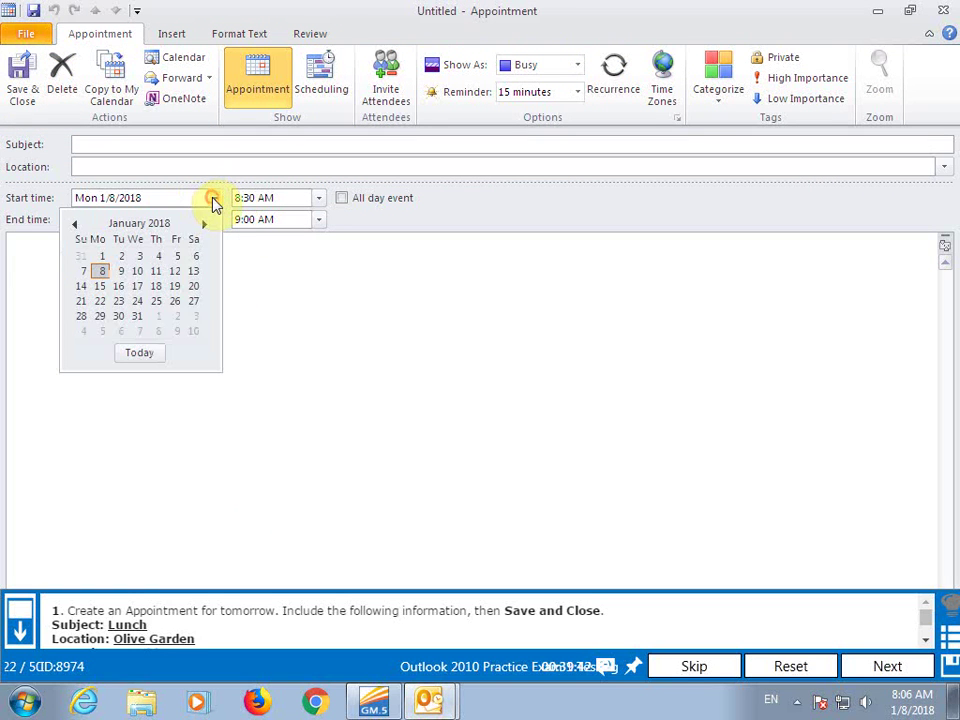
click(122, 271)
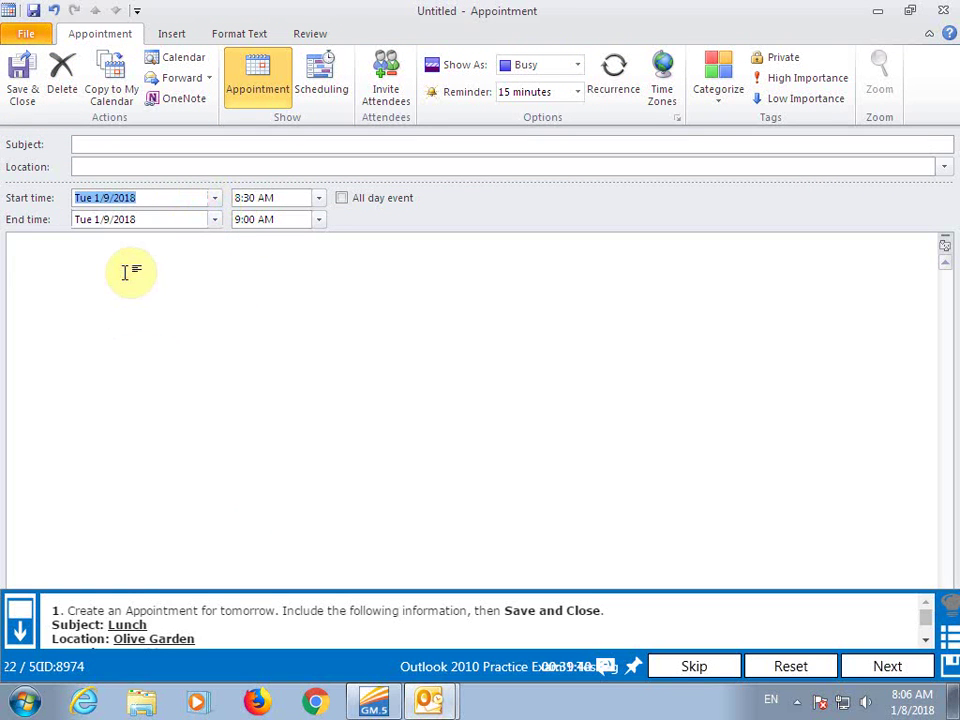
click(125, 145)
text(Lunch)
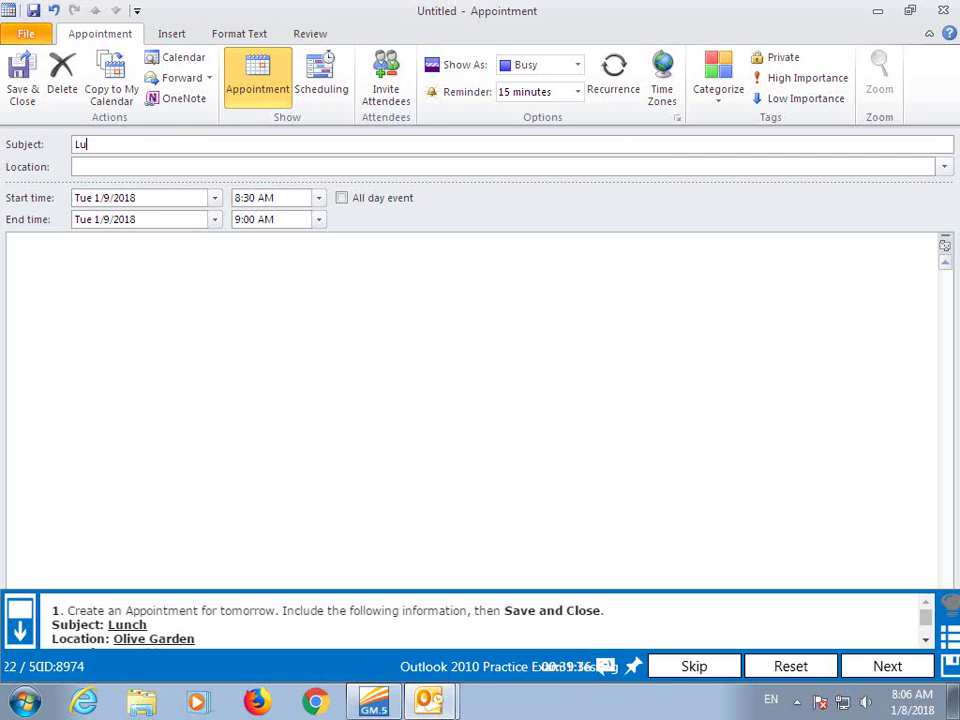
click(133, 165)
text(Olive Garden)
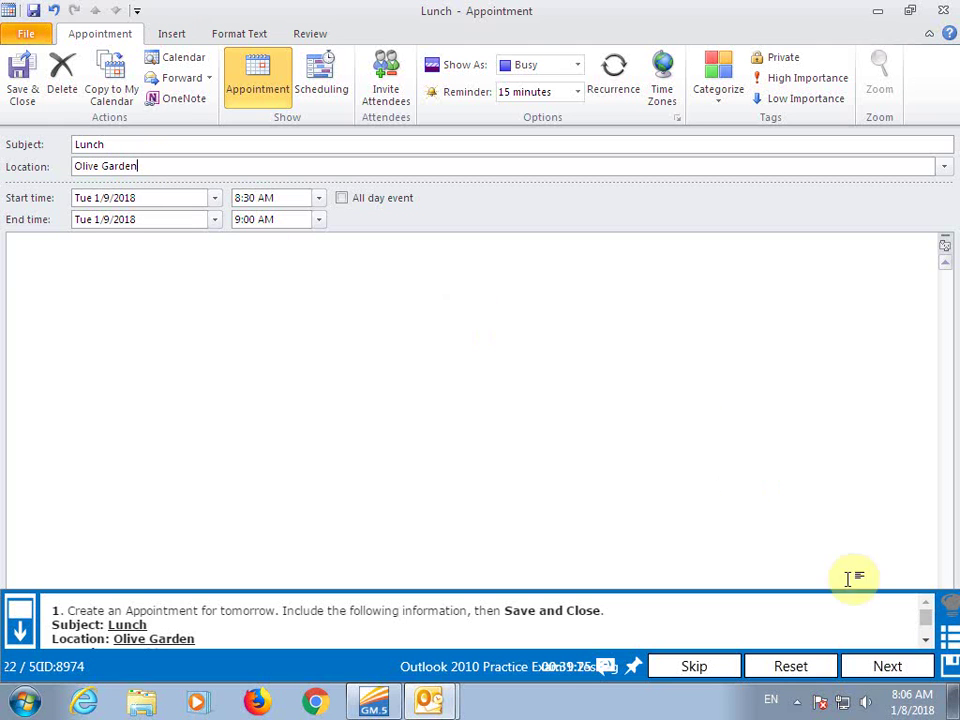
click(926, 640)
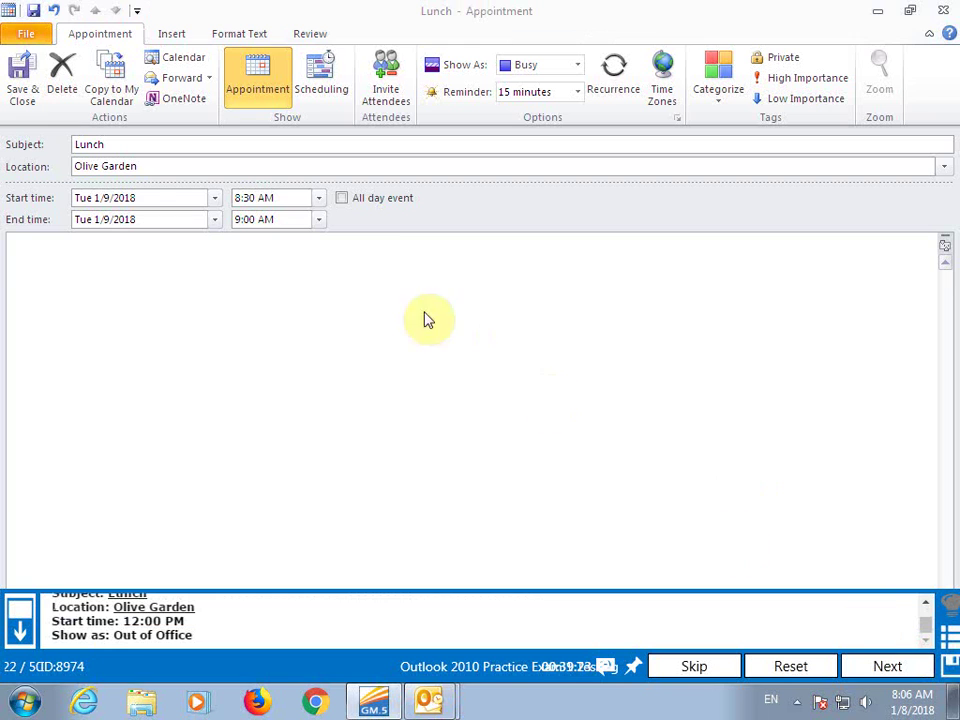
- Set the start to 12:00 PM, show as Out of Office, save, and go to the next task
click(320, 200)
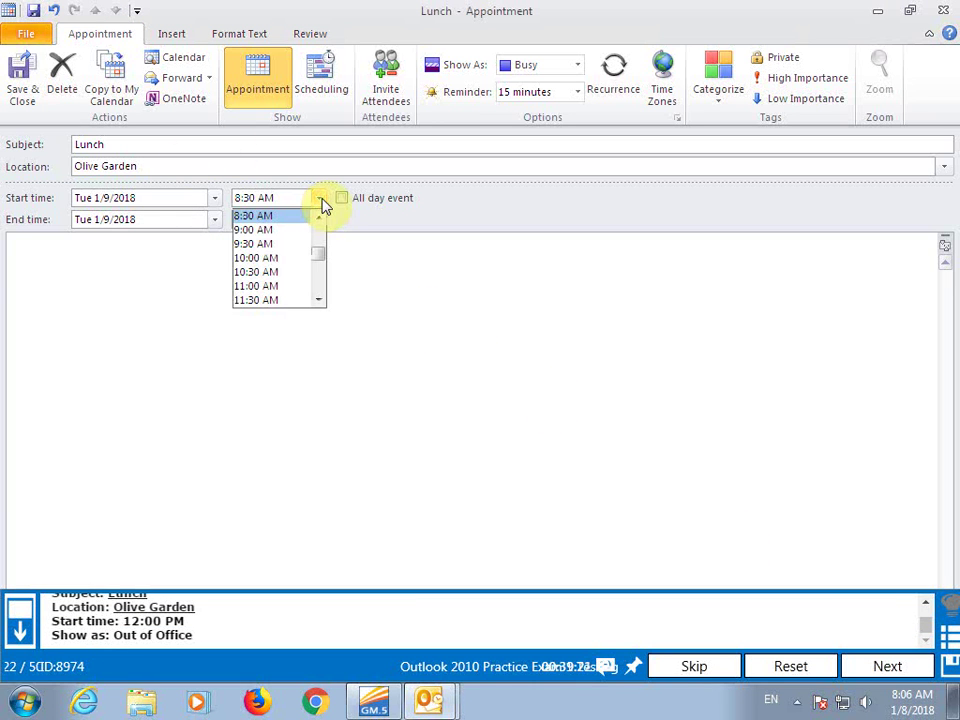
click(315, 301)
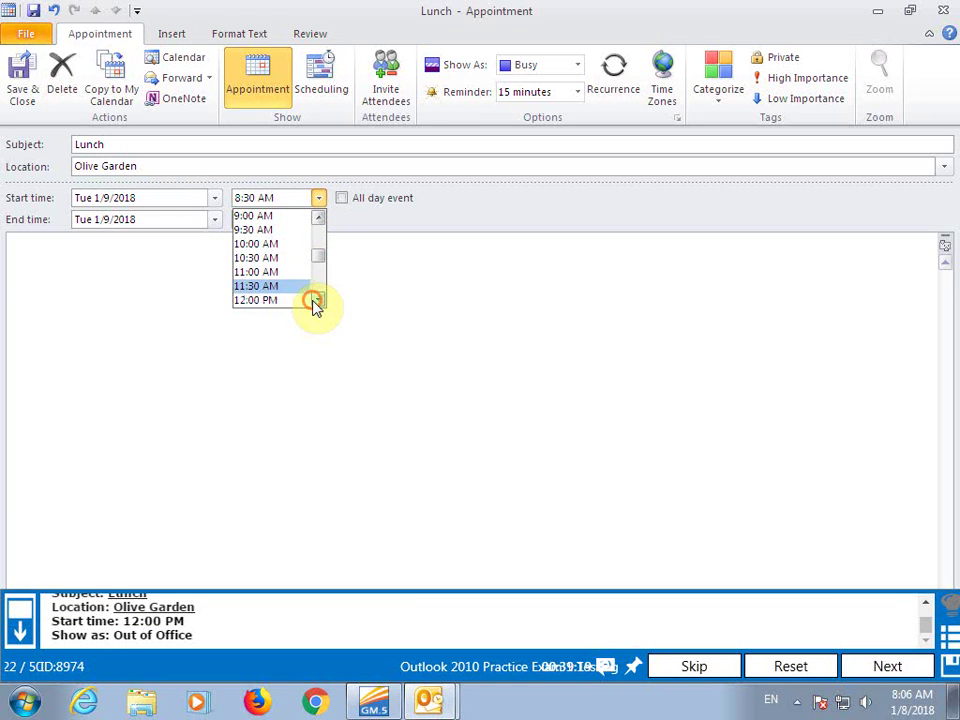
click(294, 301)
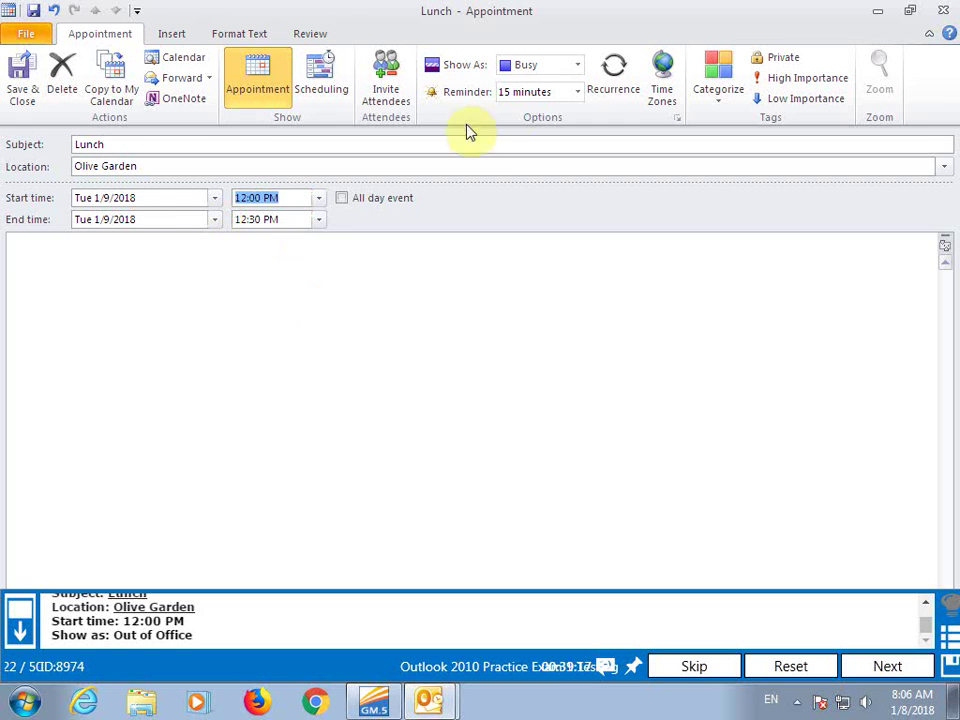
click(576, 68)
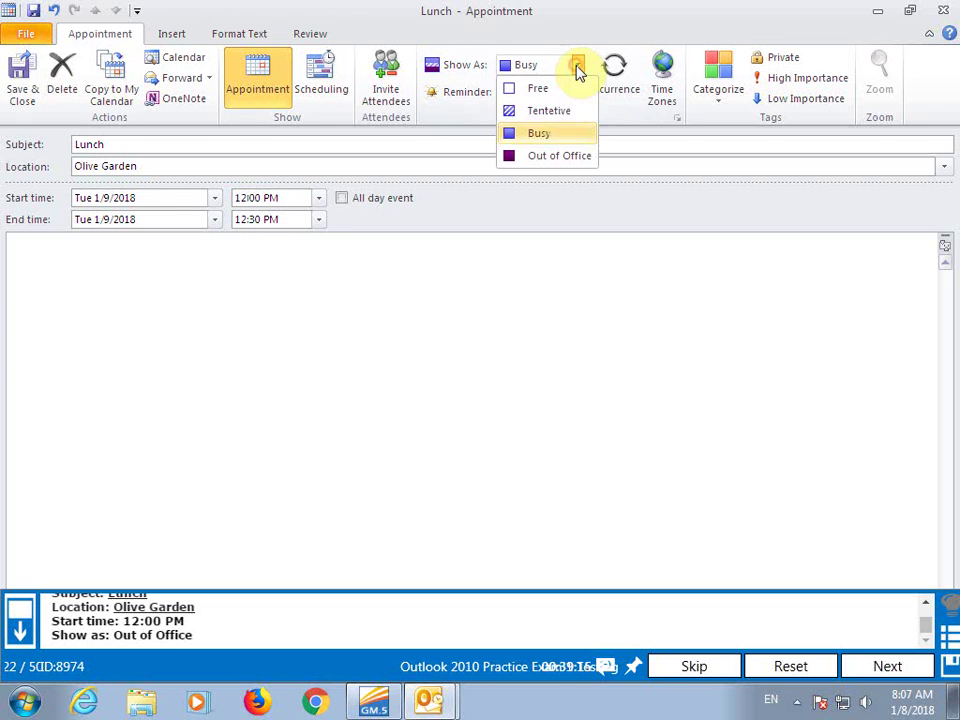
click(556, 156)
click(525, 489)
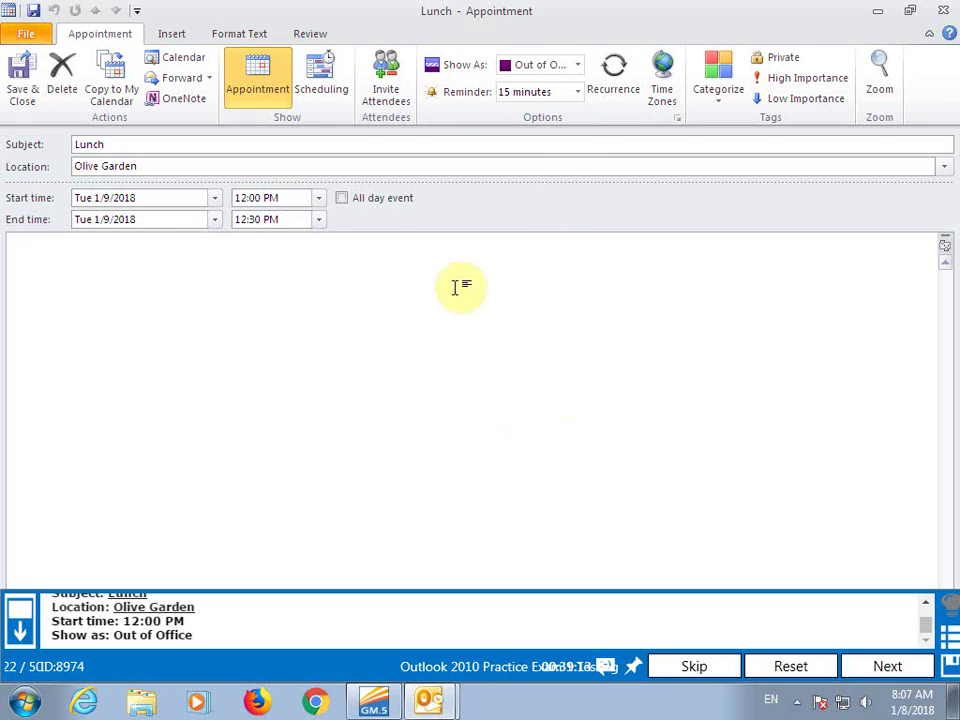
click(20, 100)
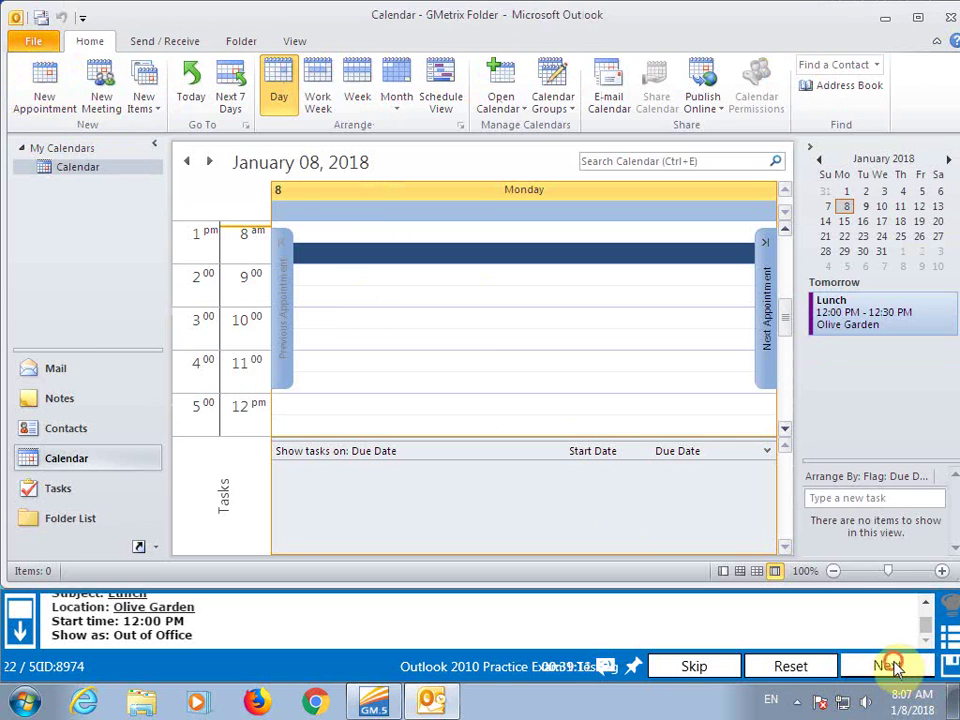
click(896, 667)
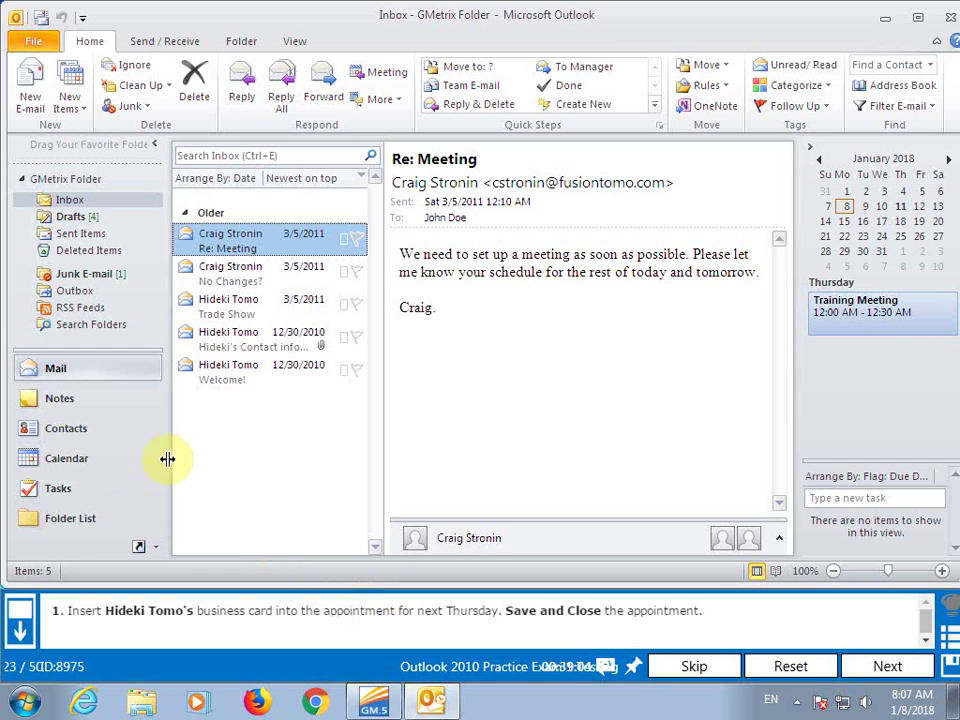
- Insert the task's contact business card into Thursday's Training Meeting, save it, and continue
double_click(870, 326)
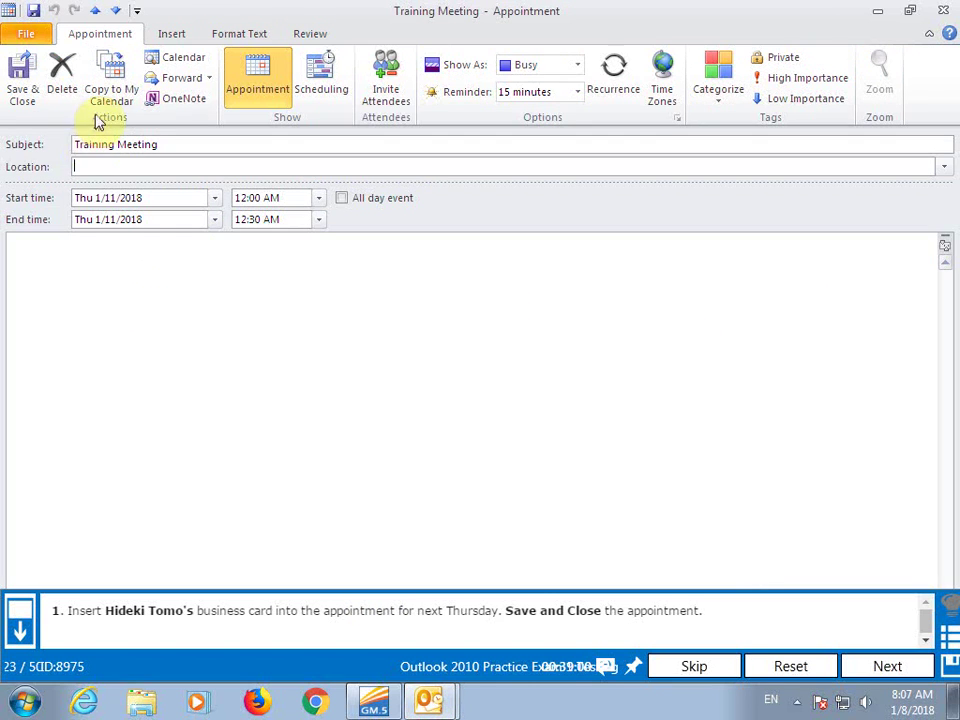
click(175, 32)
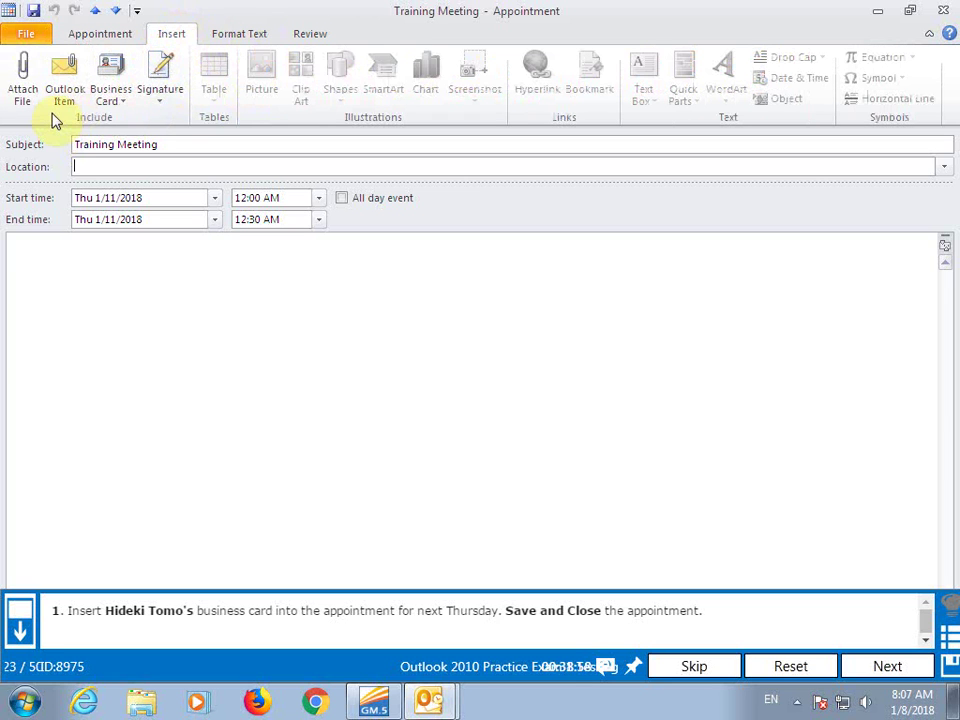
click(118, 101)
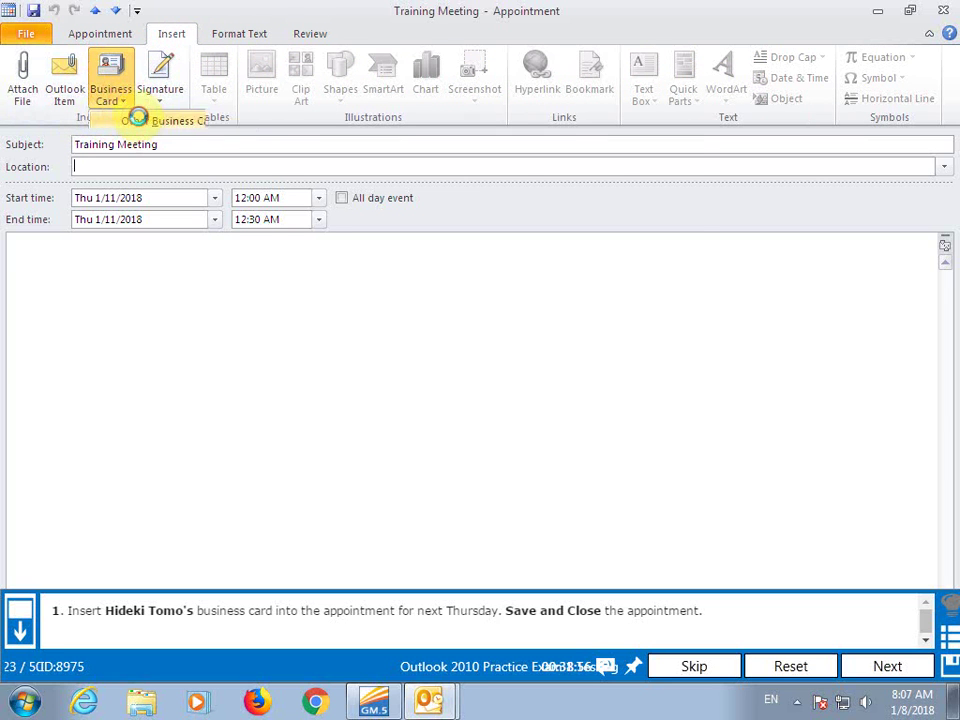
click(140, 121)
click(325, 255)
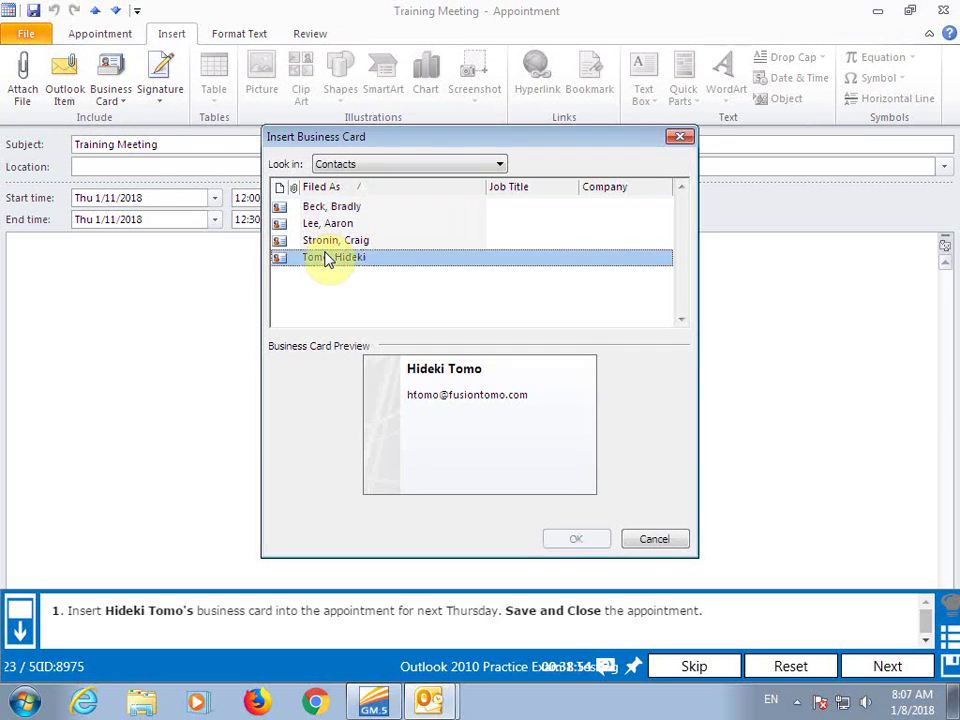
double_click(325, 255)
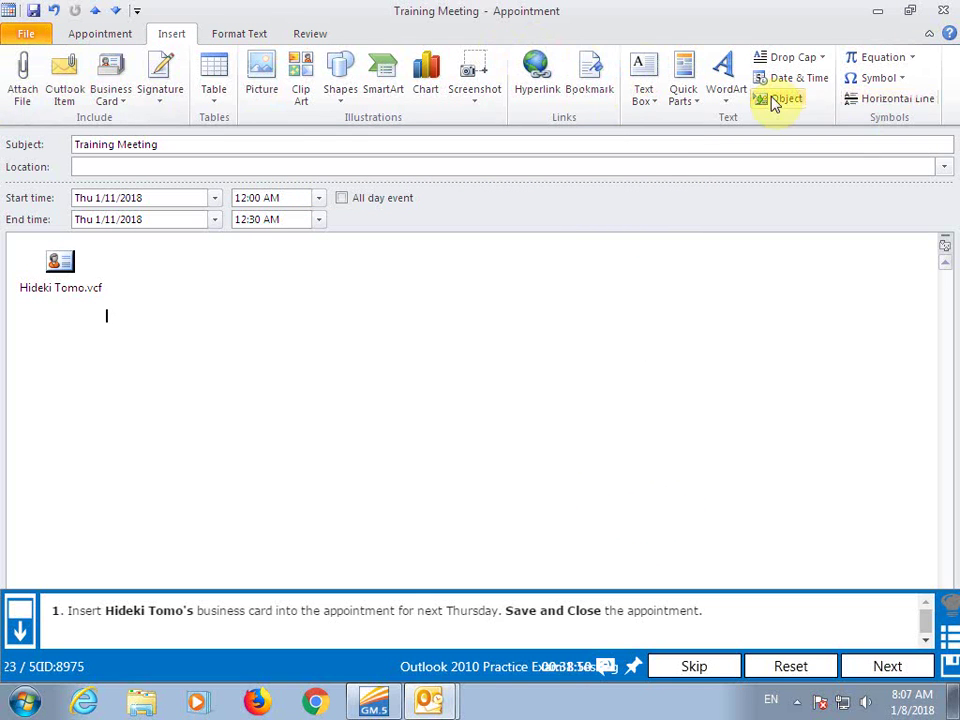
click(943, 10)
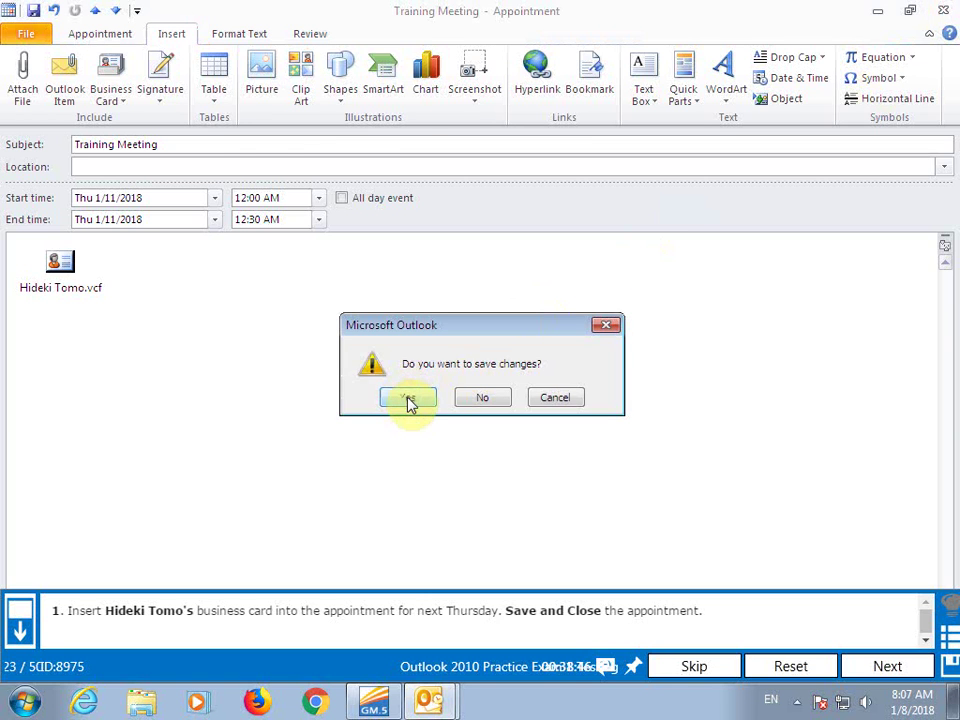
click(407, 395)
click(880, 663)
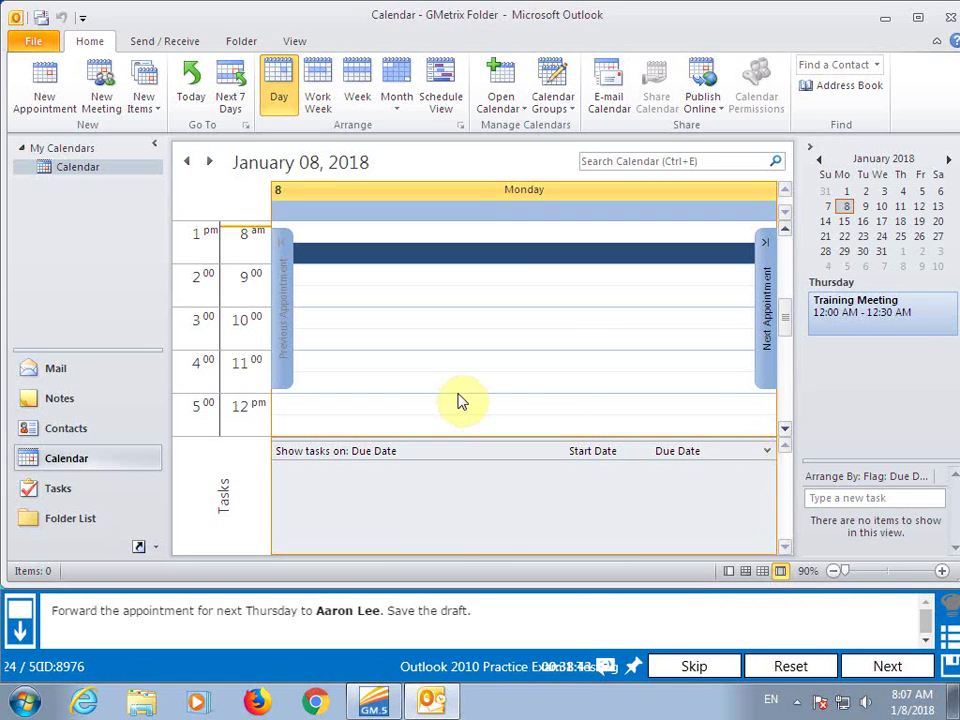
- Make Thursday's Training Meeting recur weekly on Thursdays
double_click(918, 307)
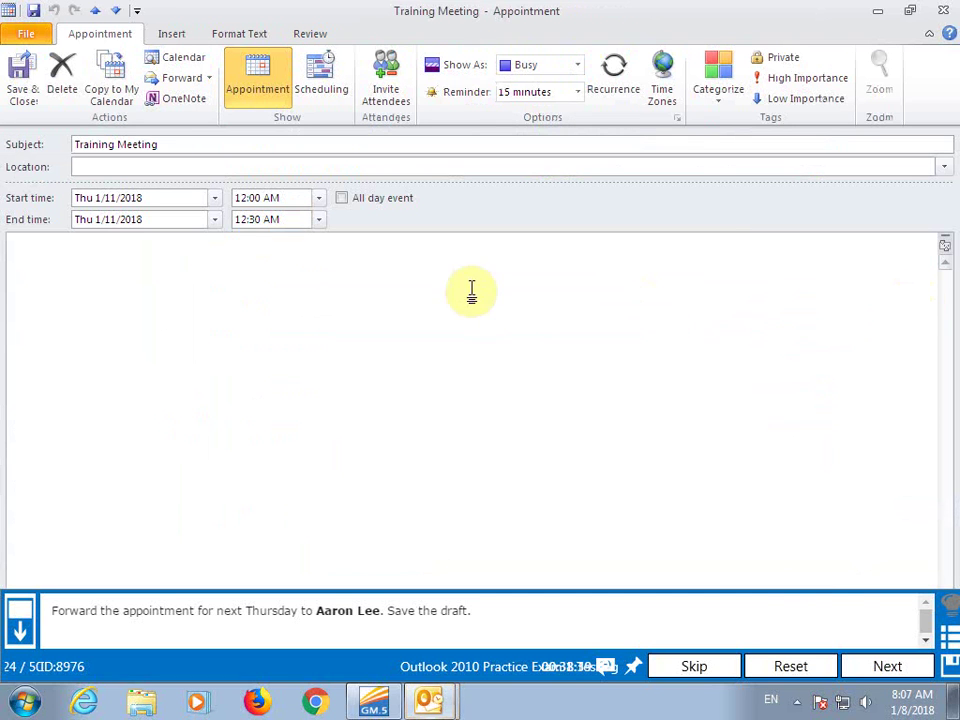
click(617, 72)
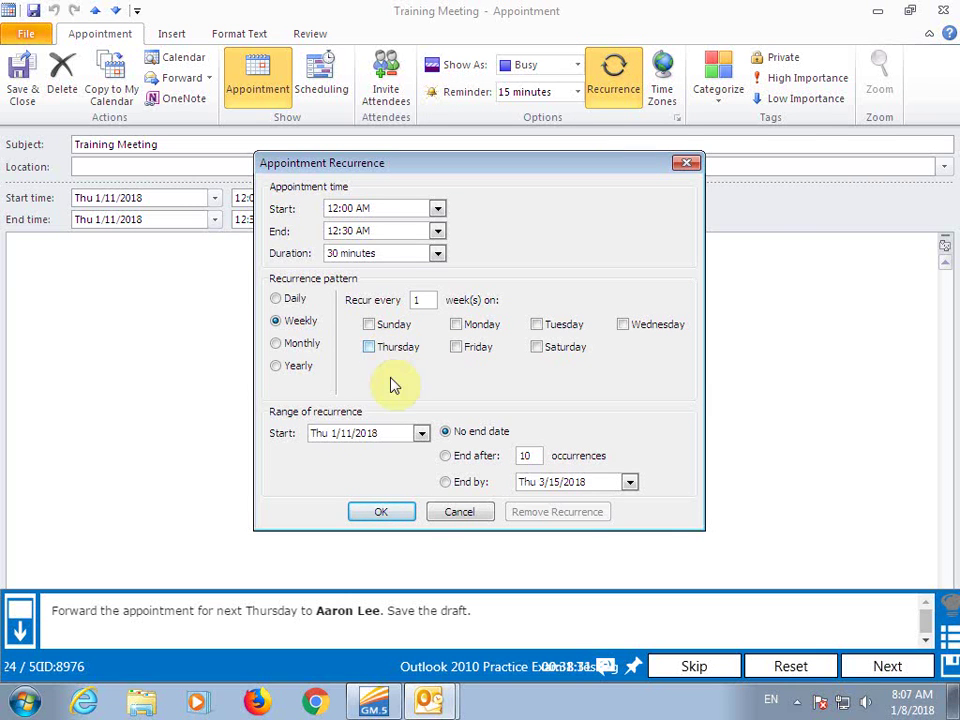
click(397, 347)
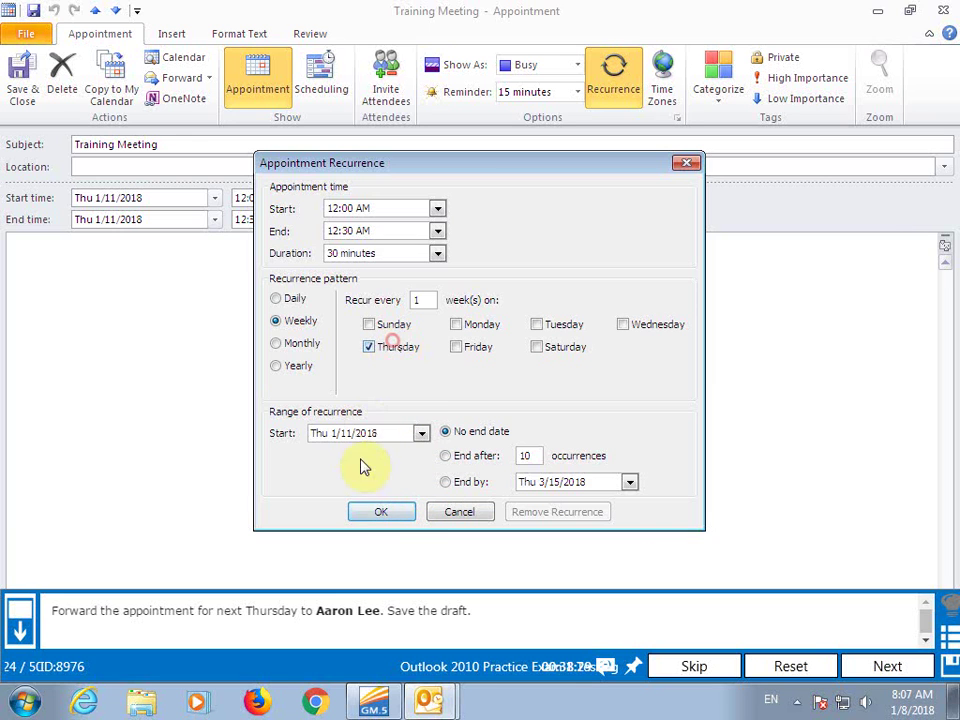
click(378, 510)
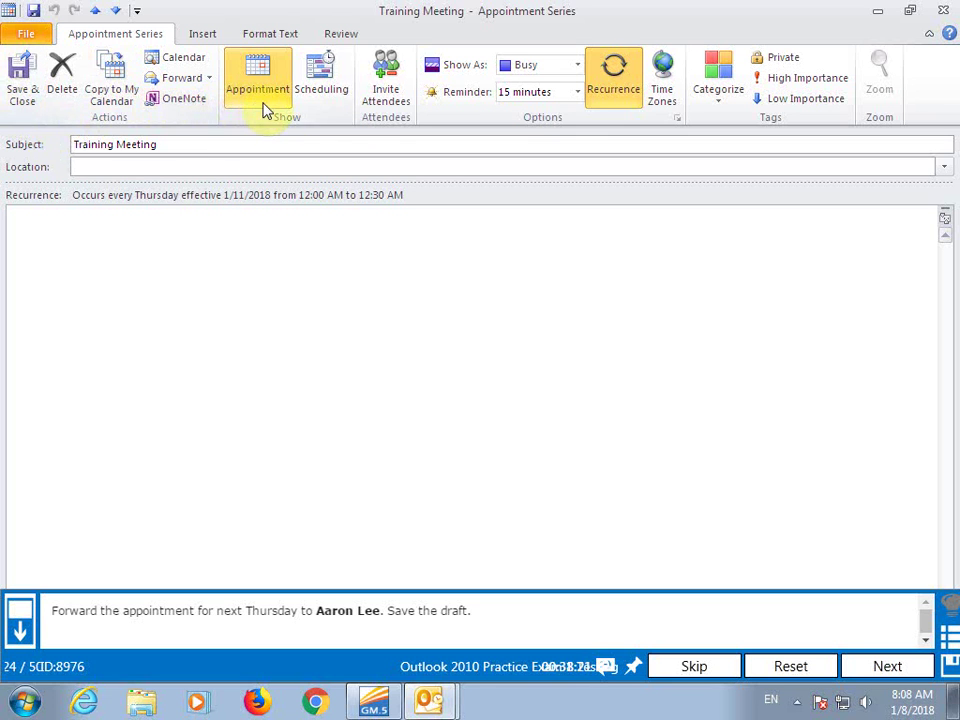
- Try forwarding the meeting, accept the save prompt, and save and close it
click(209, 78)
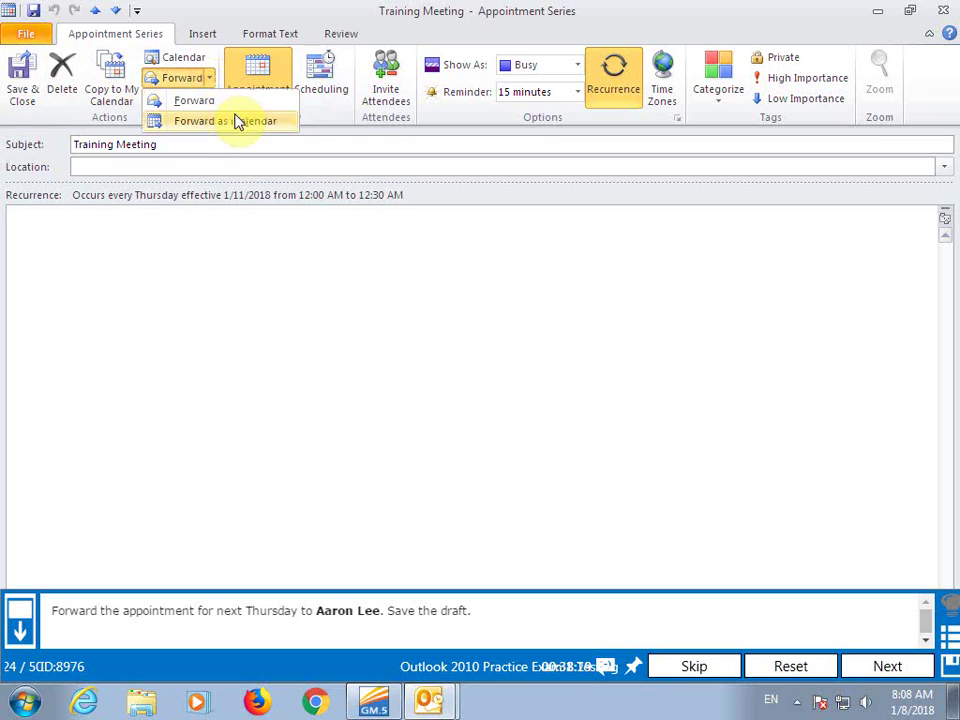
click(240, 104)
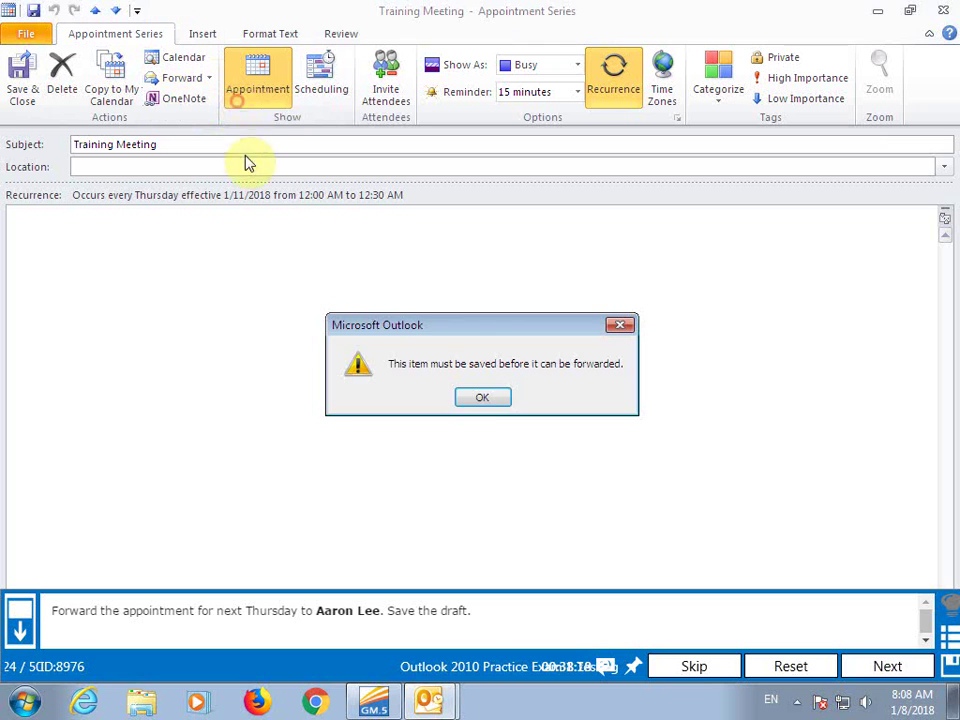
click(482, 399)
click(22, 82)
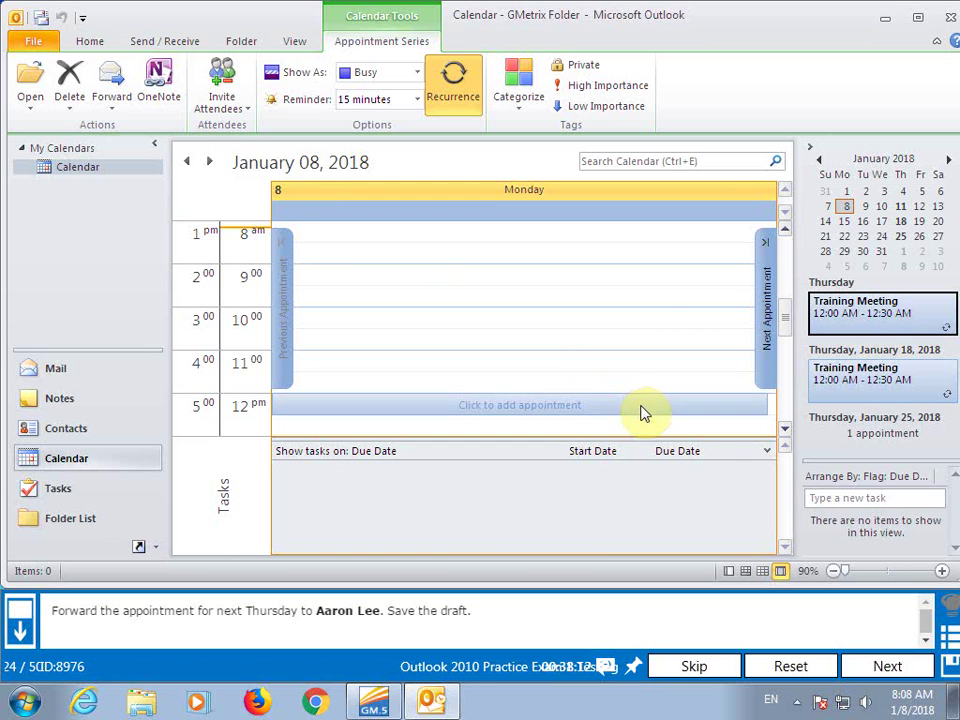
- Reset the practice task and select the Training Meeting on Thursday 11 in Month view
click(790, 666)
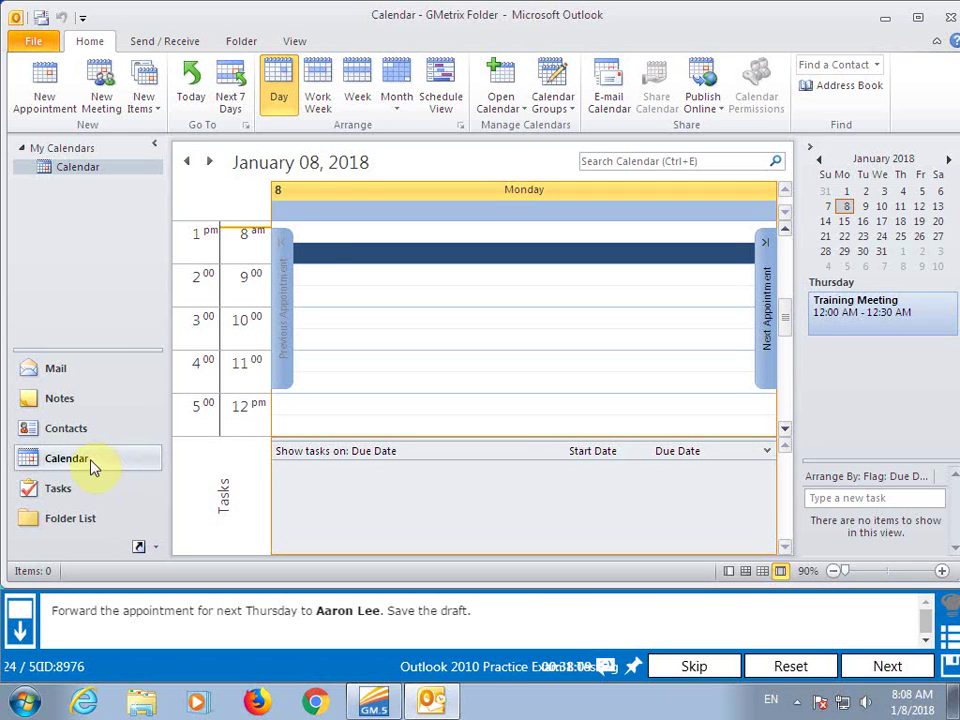
click(95, 458)
click(398, 93)
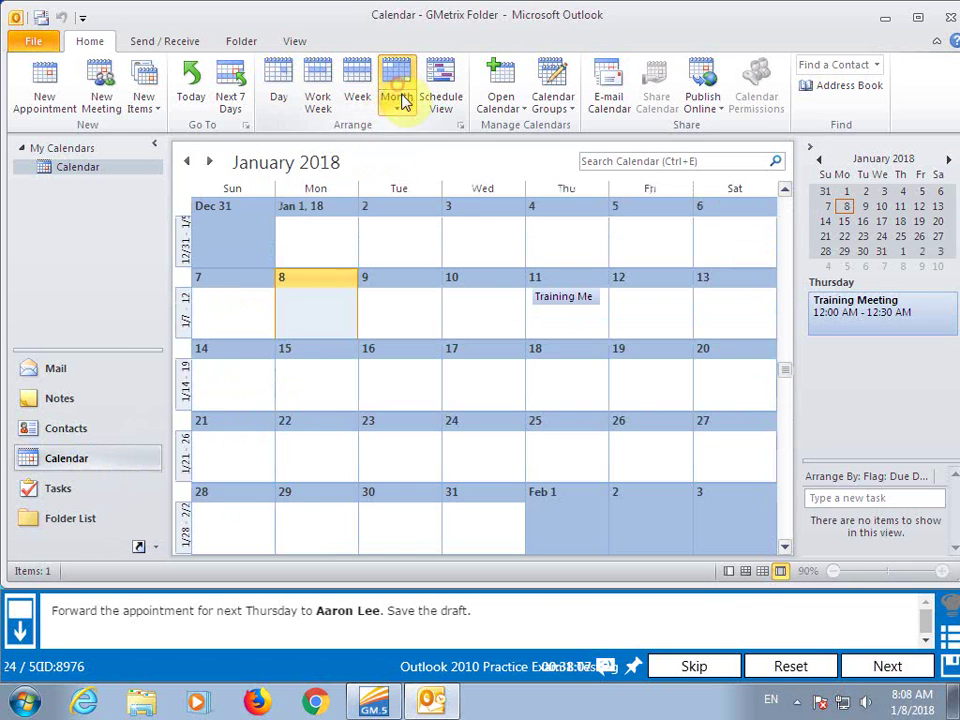
click(577, 298)
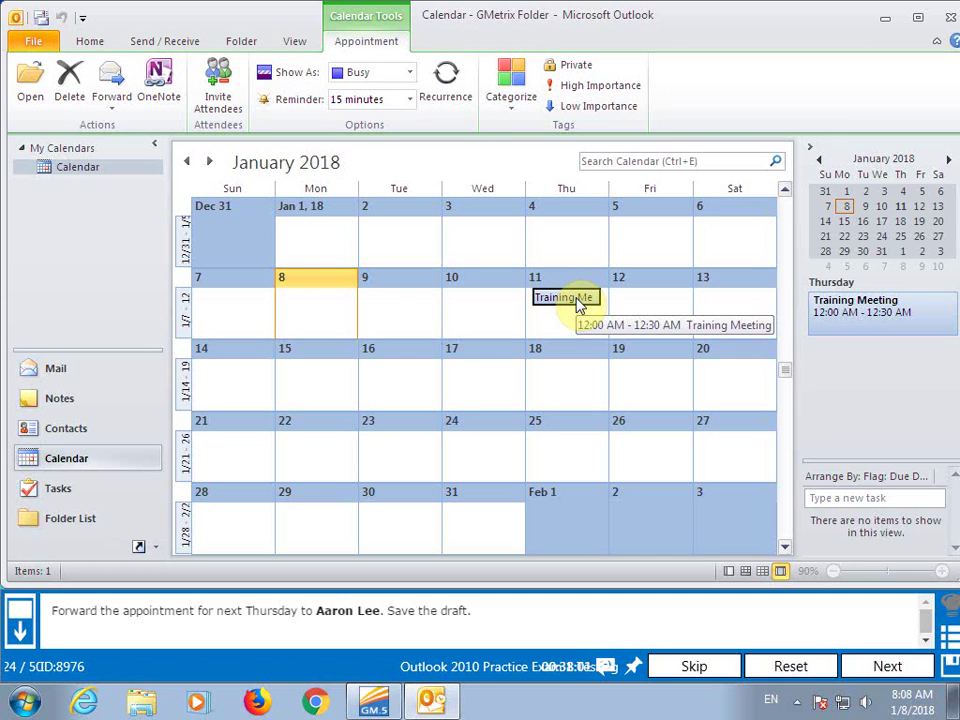
- Forward the meeting to the task's contact from the address book, then close the message
click(111, 80)
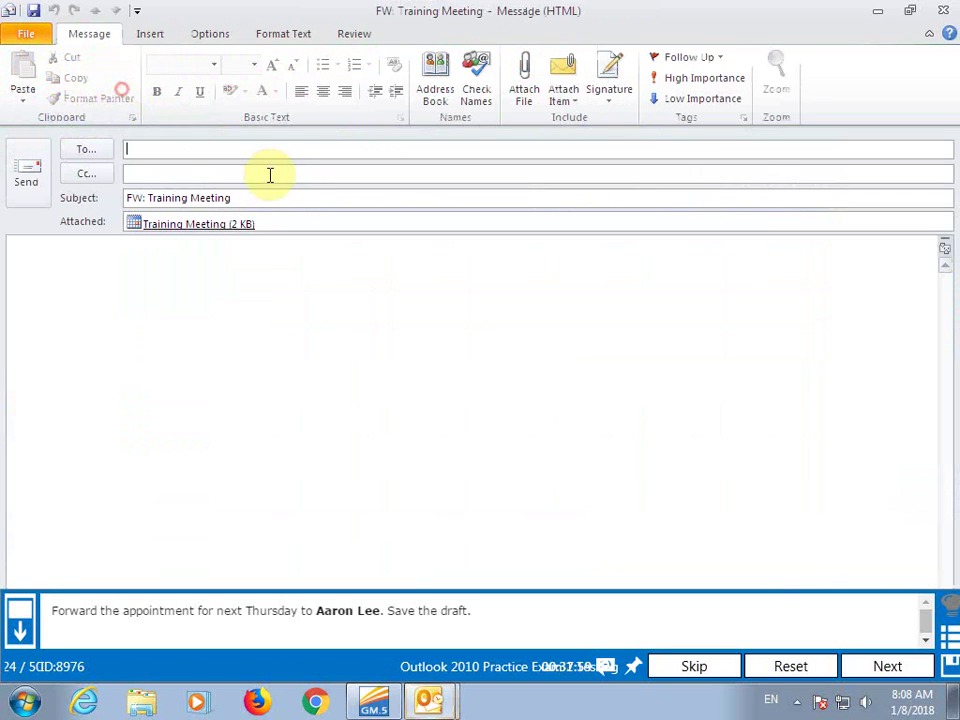
click(86, 148)
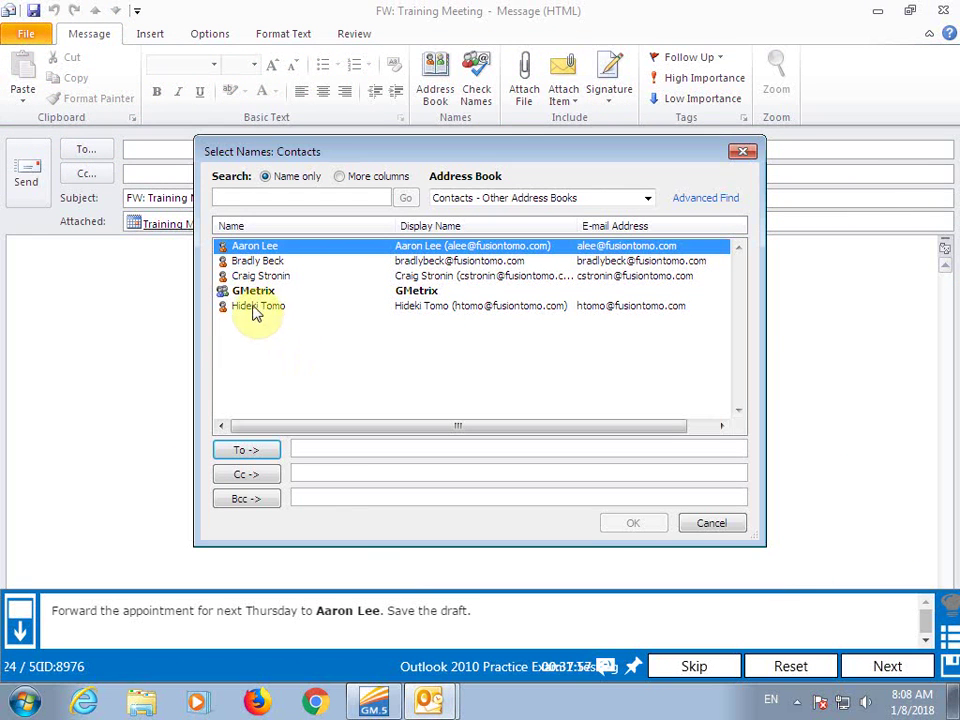
double_click(266, 246)
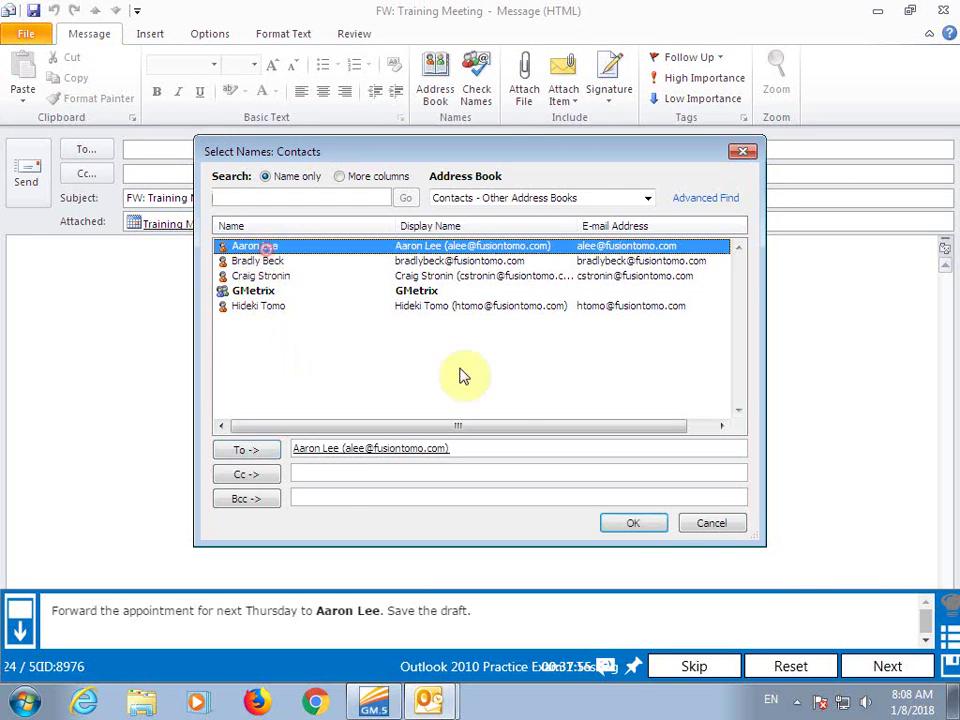
click(628, 522)
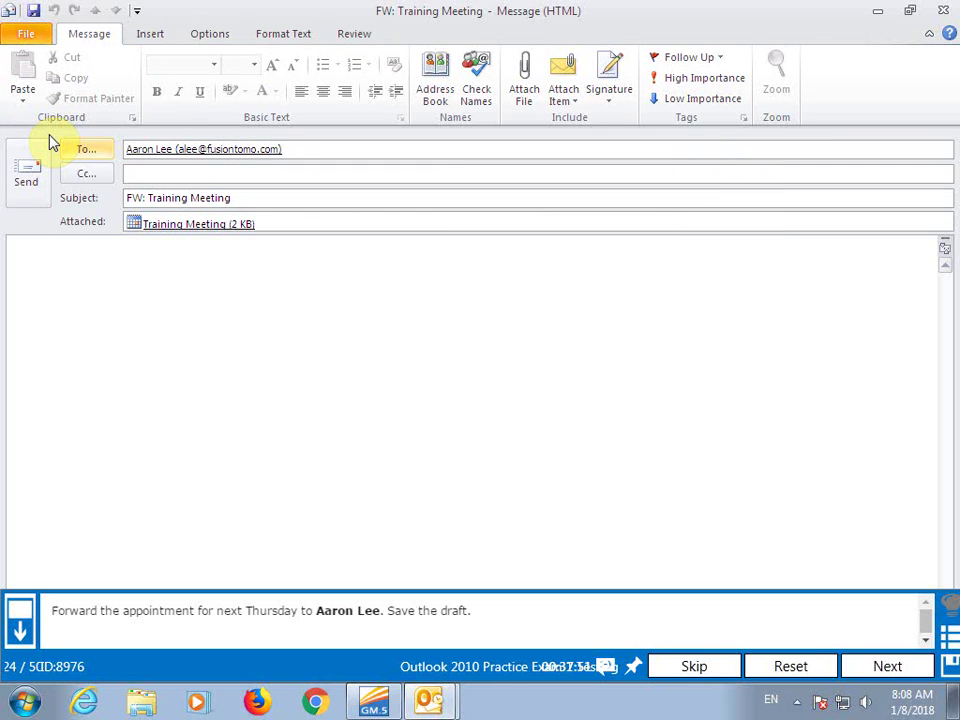
click(945, 12)
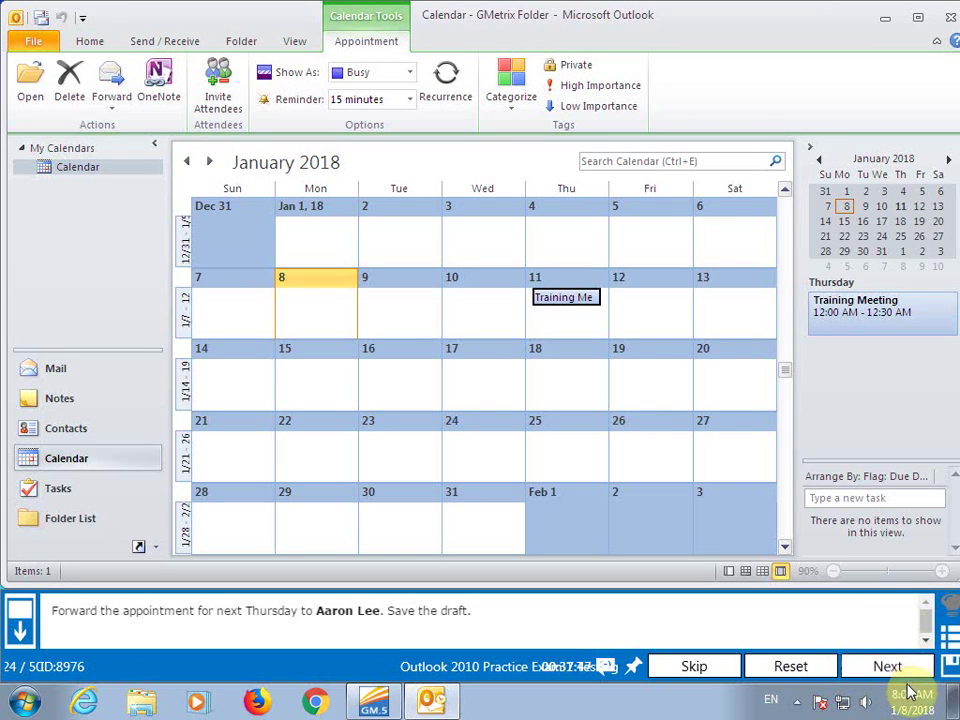
- Advance to the next question and start a new task titled 'Review Content'
click(887, 662)
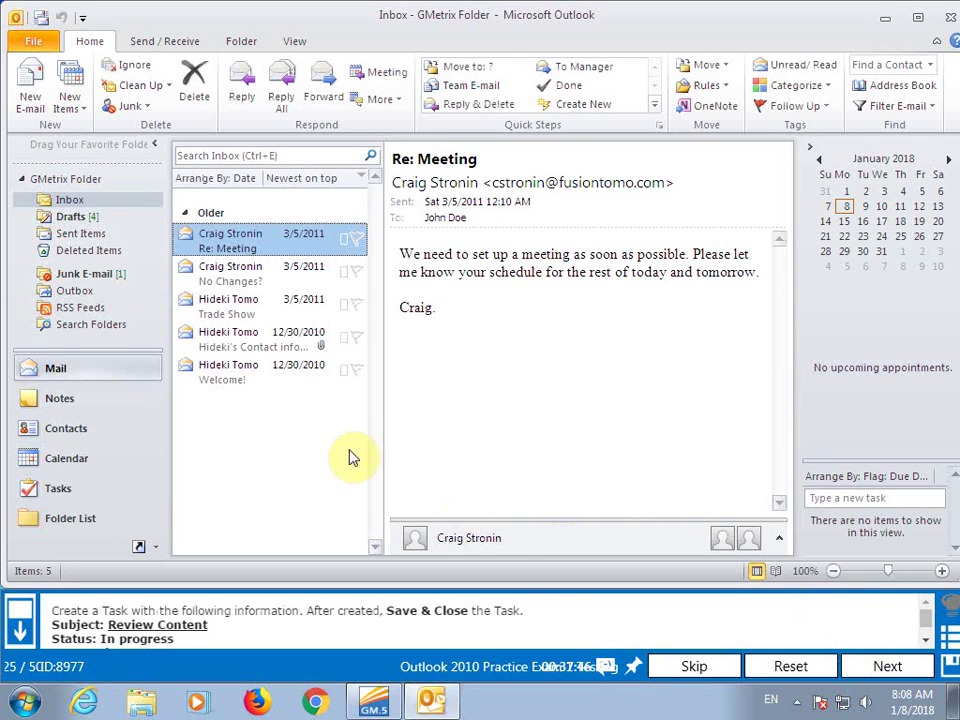
click(84, 494)
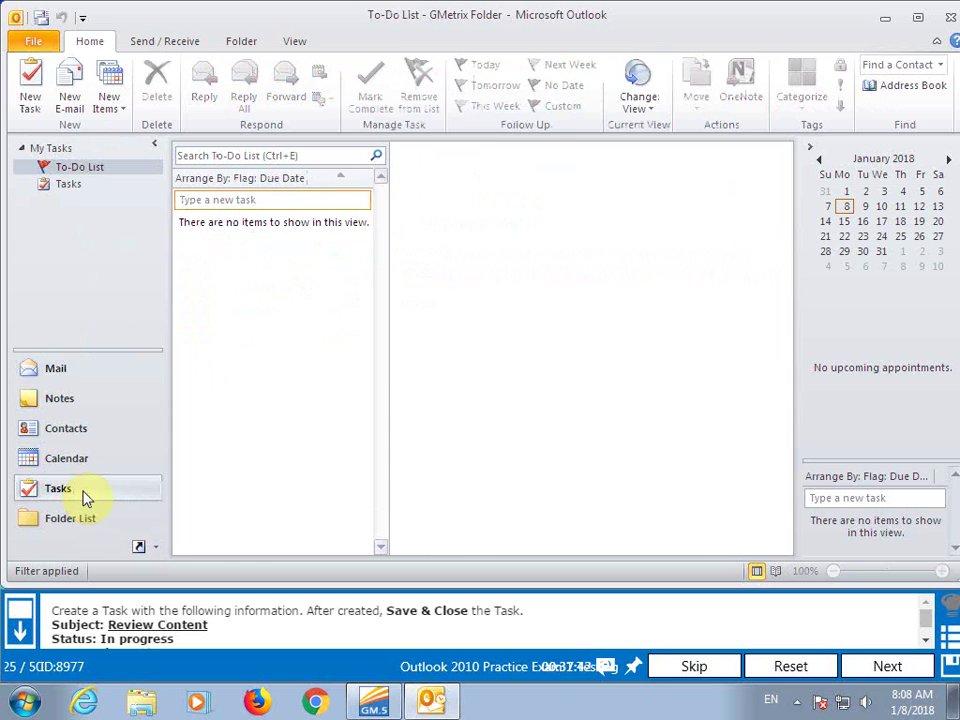
click(30, 90)
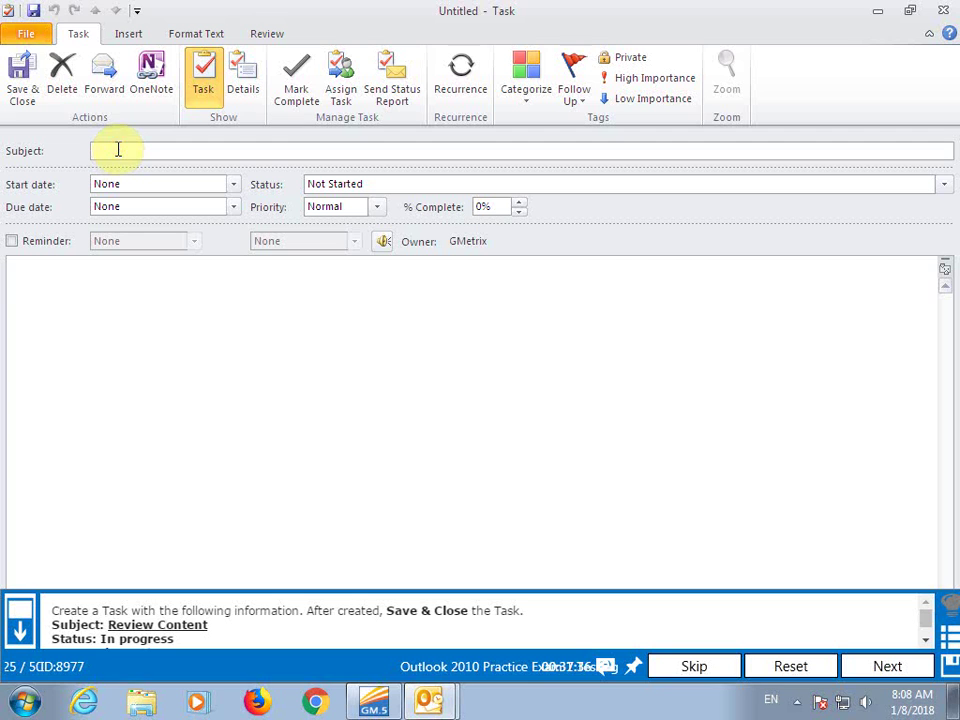
text(Review Content)
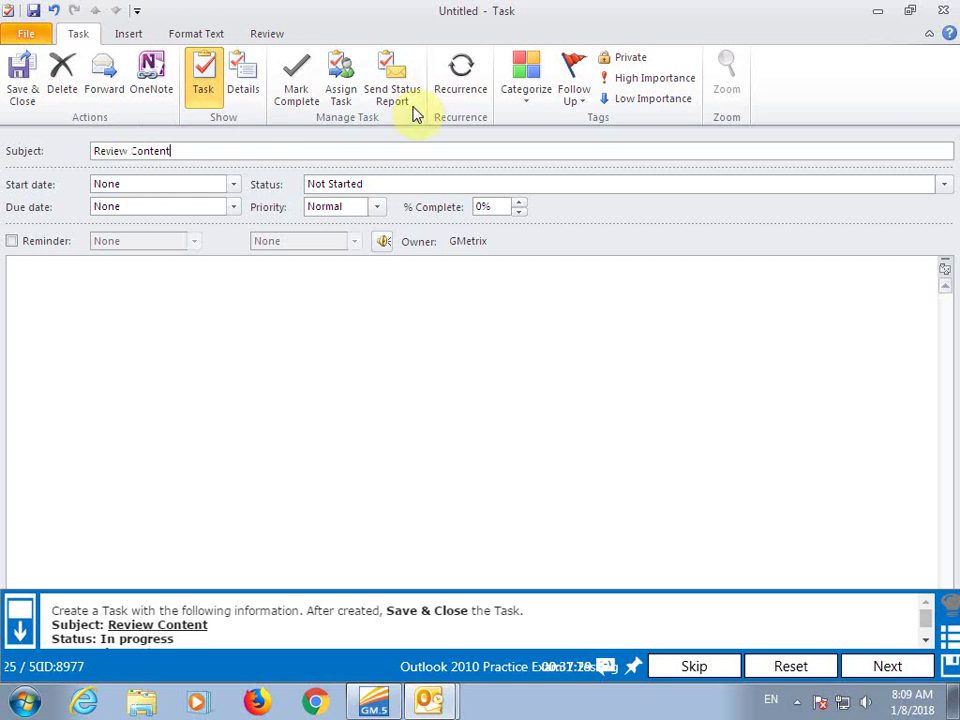
- Set status to In Progress and 10% complete, save the task, and go to the next question
click(499, 186)
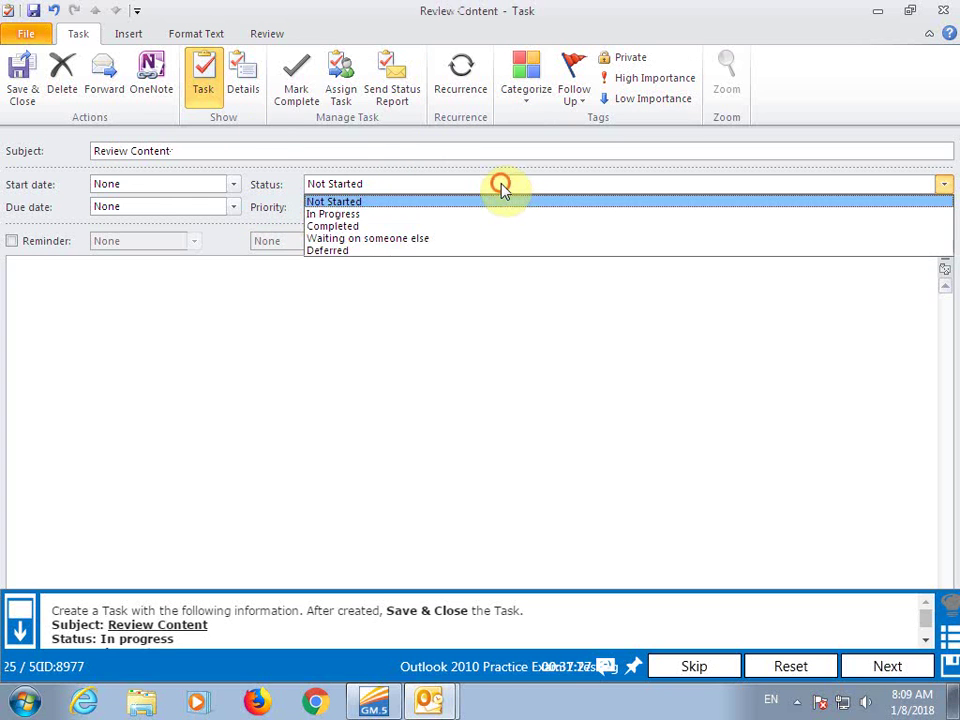
click(381, 217)
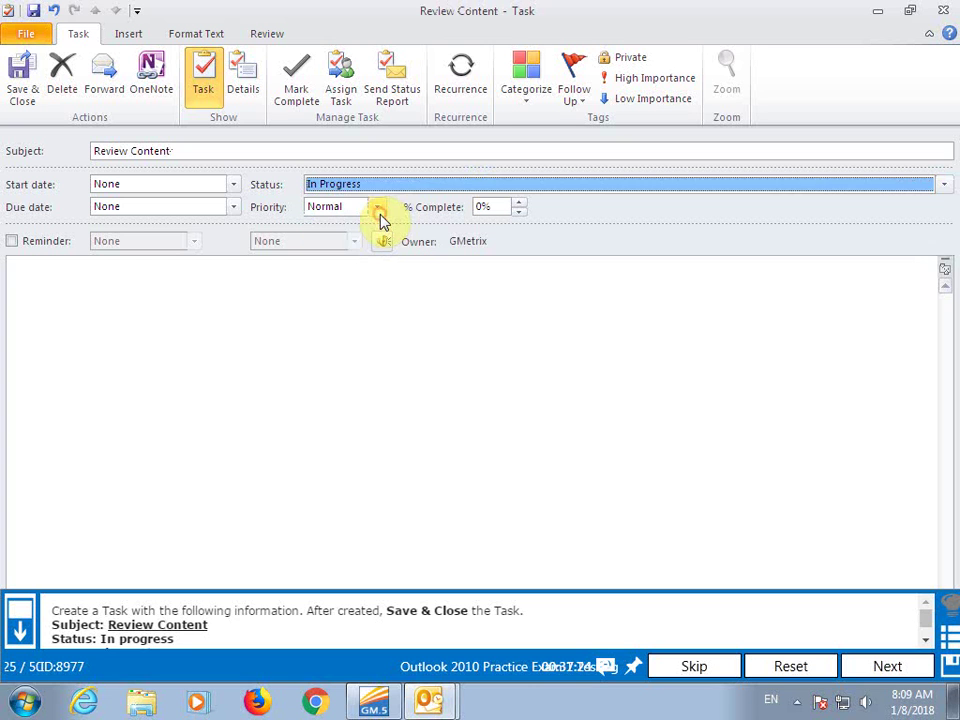
click(926, 640)
click(926, 640)
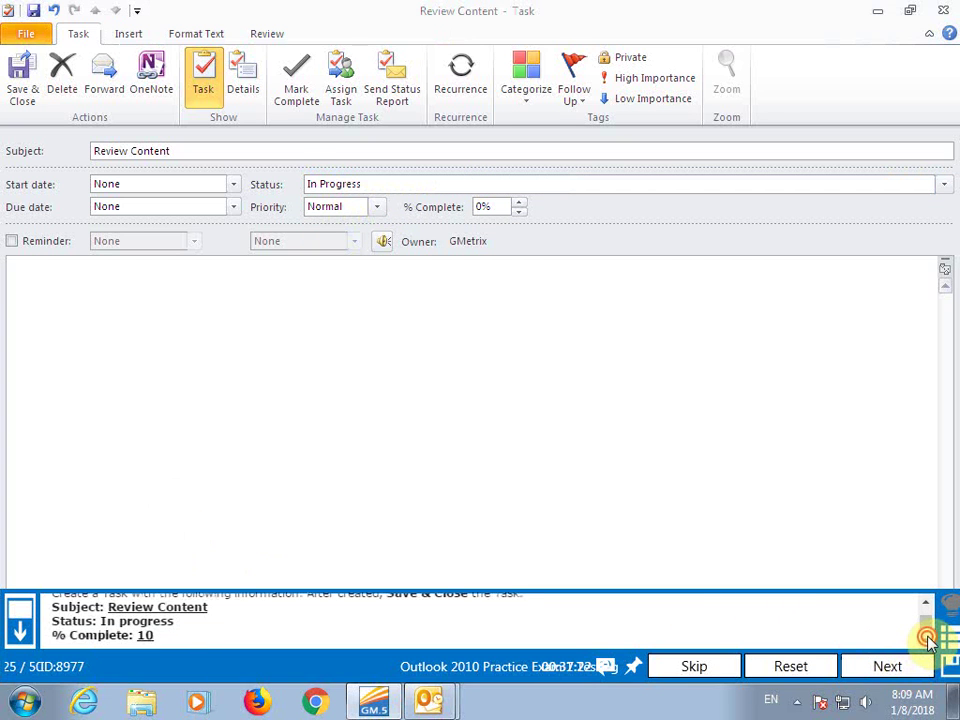
click(503, 206)
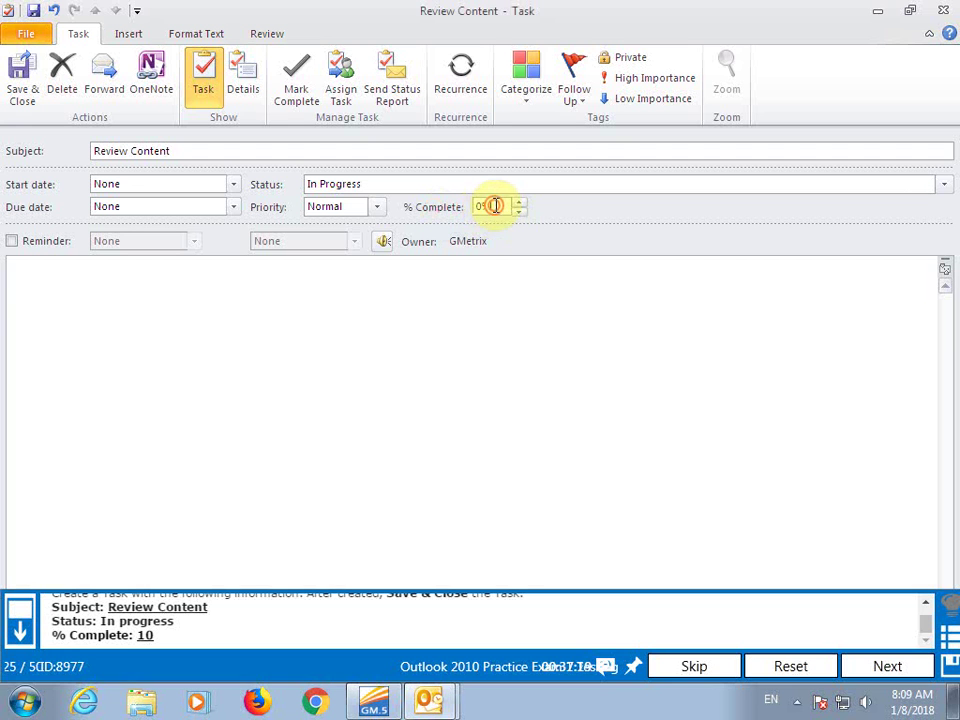
double_click(495, 206)
text(1)
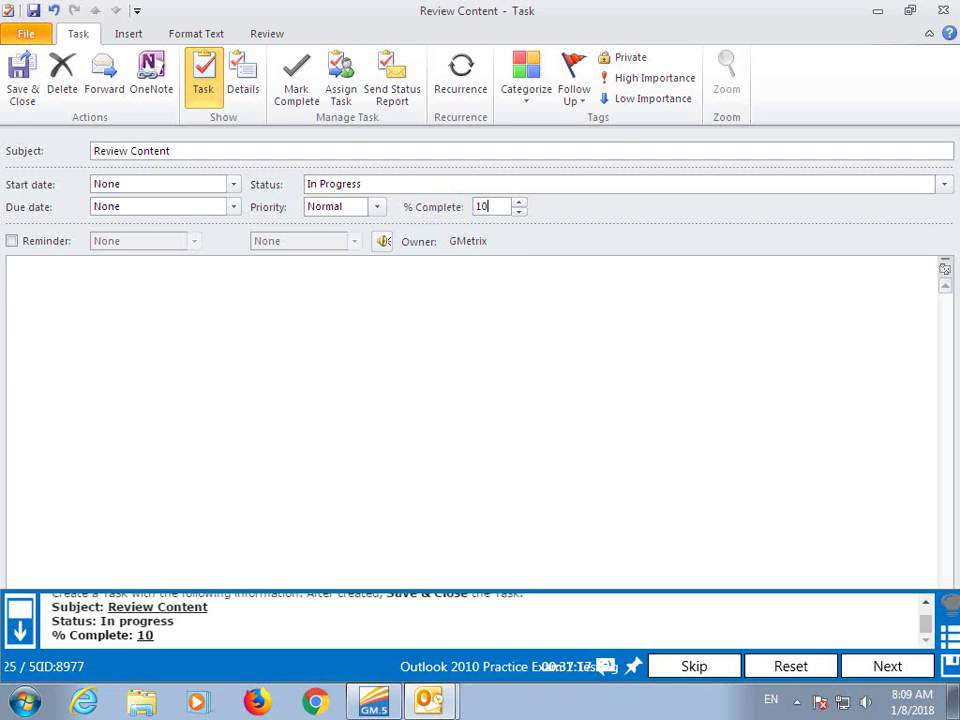
click(316, 381)
click(22, 88)
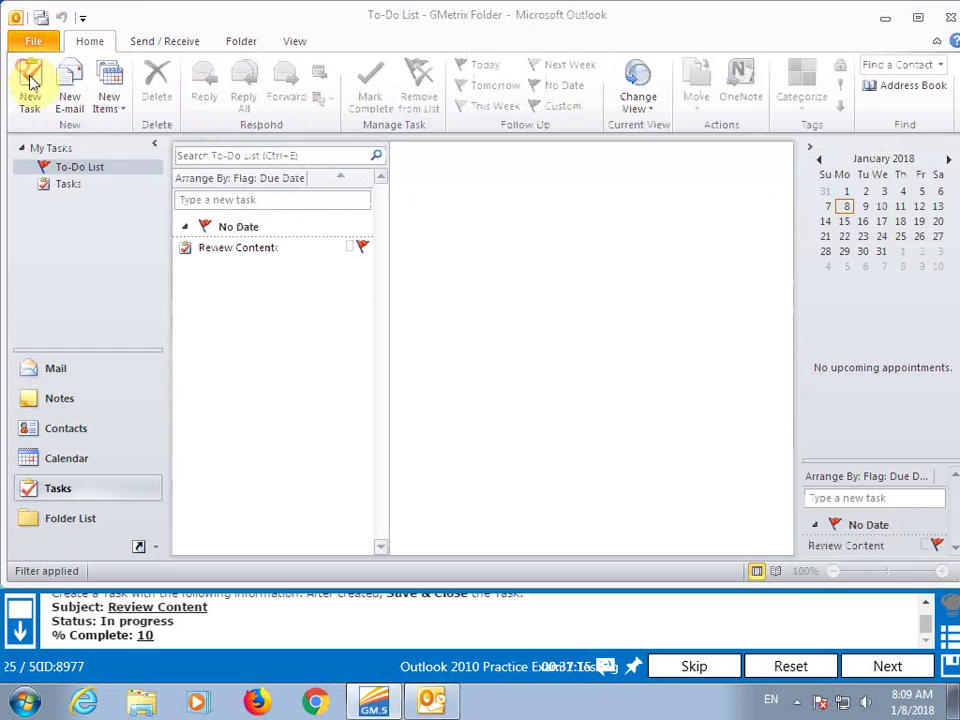
click(897, 665)
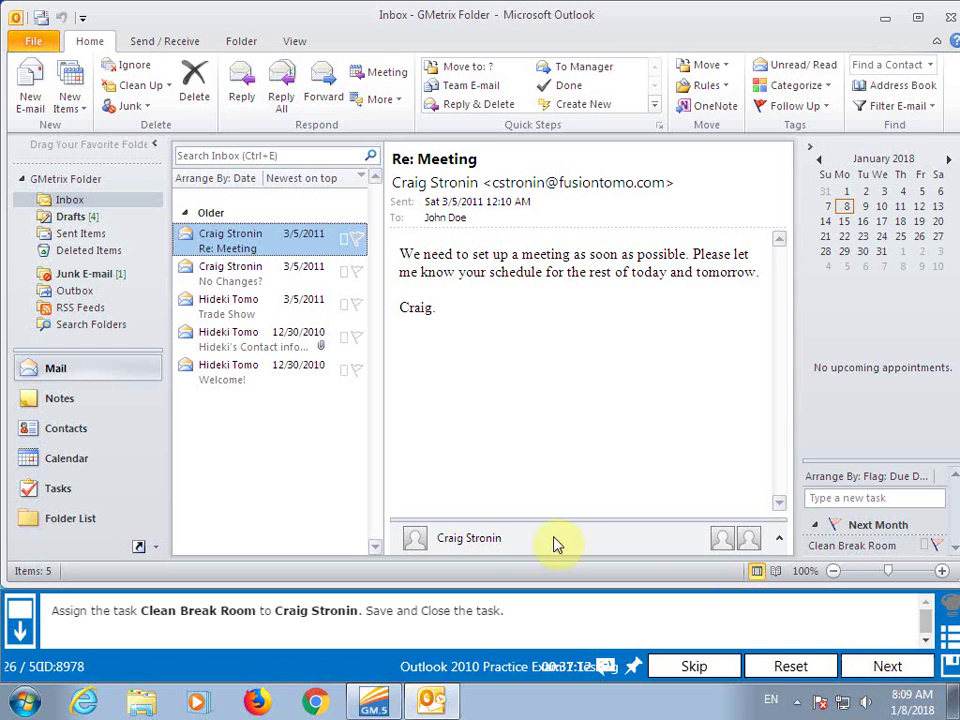
- Assign Clean Break Room to the task's contact from the address book, save it, and continue
click(50, 488)
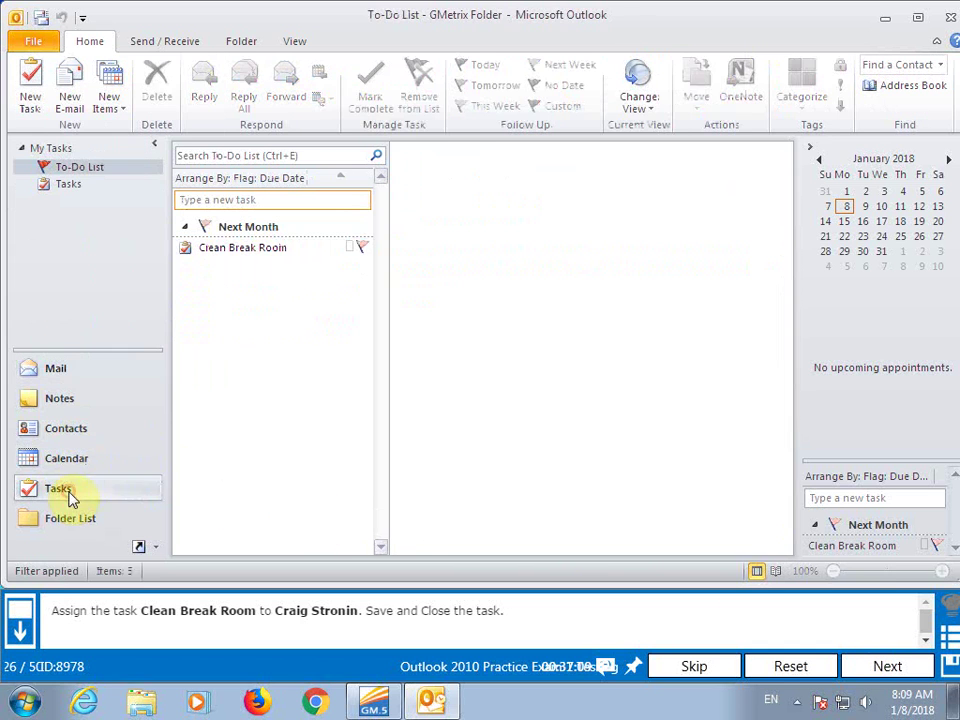
right_click(287, 254)
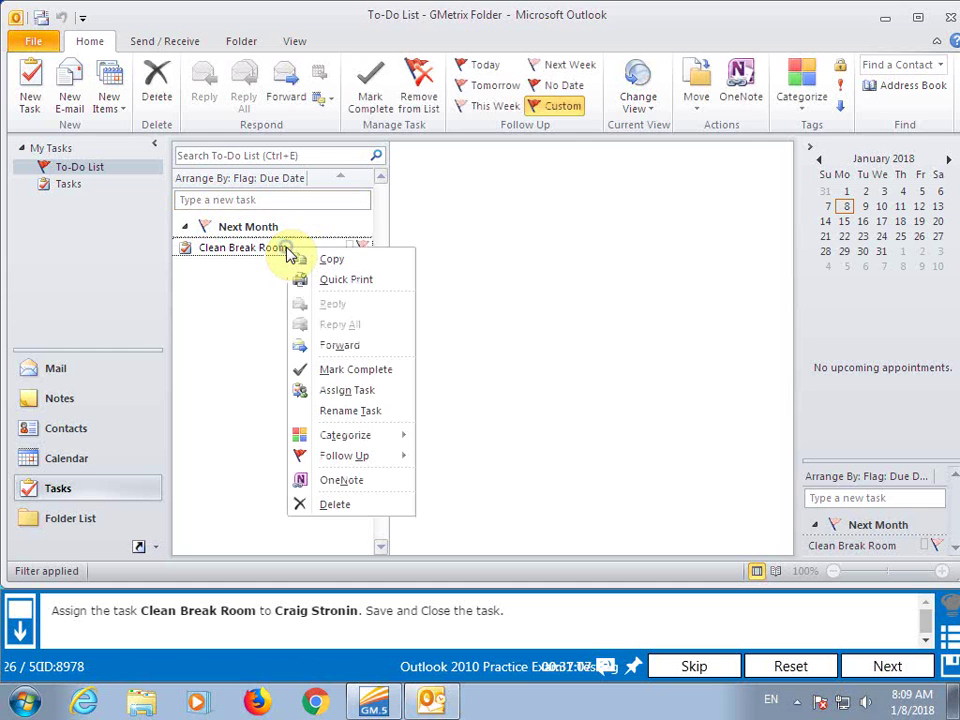
click(362, 398)
click(90, 147)
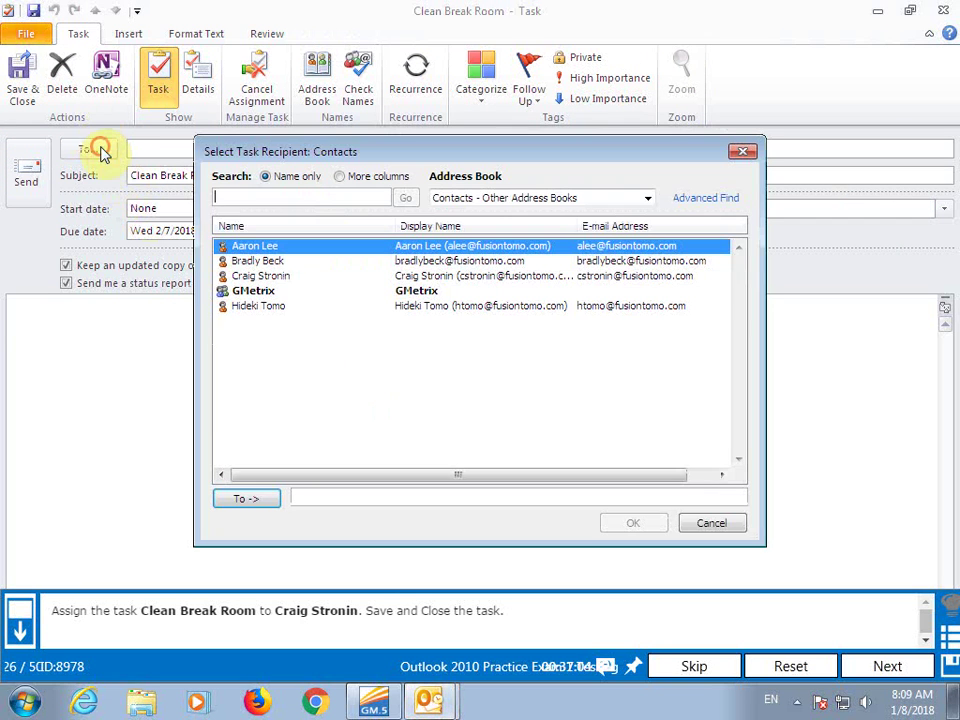
double_click(275, 279)
click(633, 523)
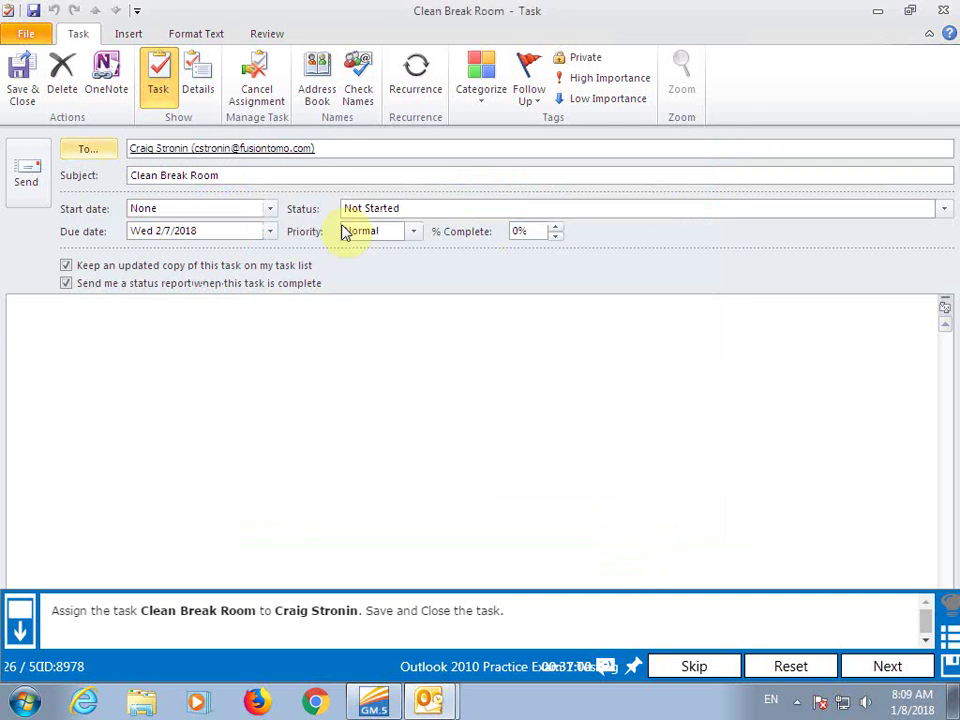
click(27, 85)
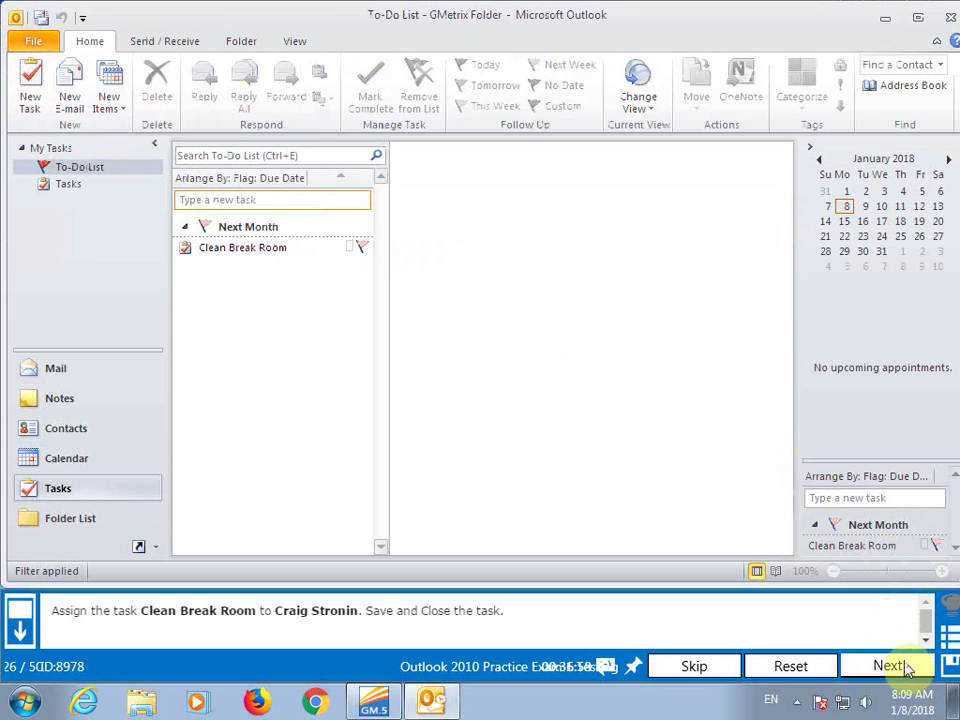
click(906, 670)
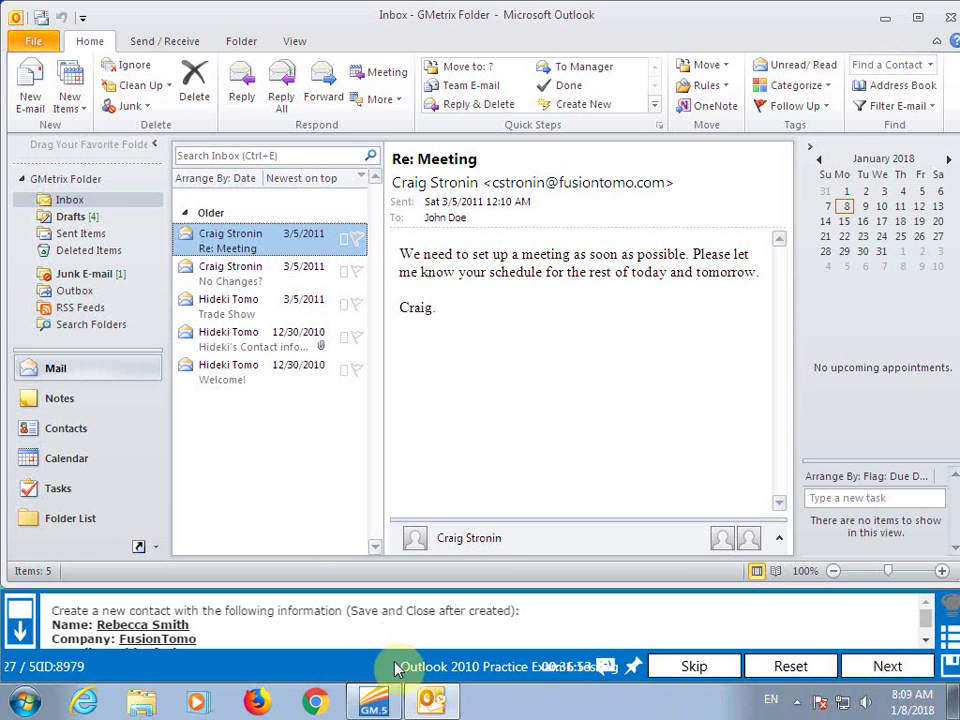
- Create a new contact with the required full name, company FusionTomo and the contact's work e-mail
click(57, 445)
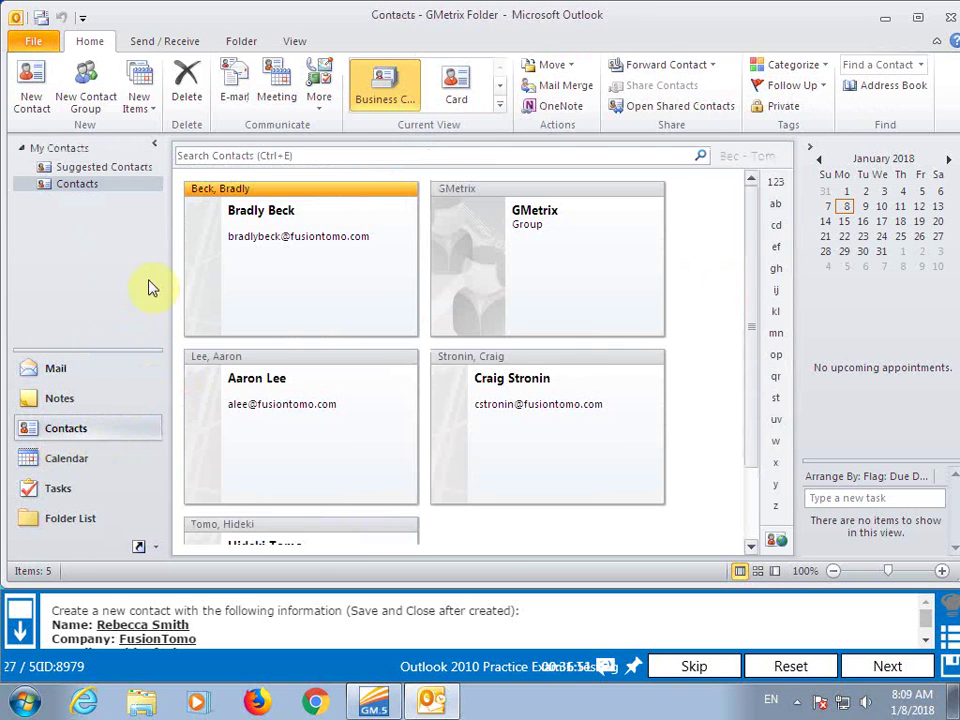
click(32, 105)
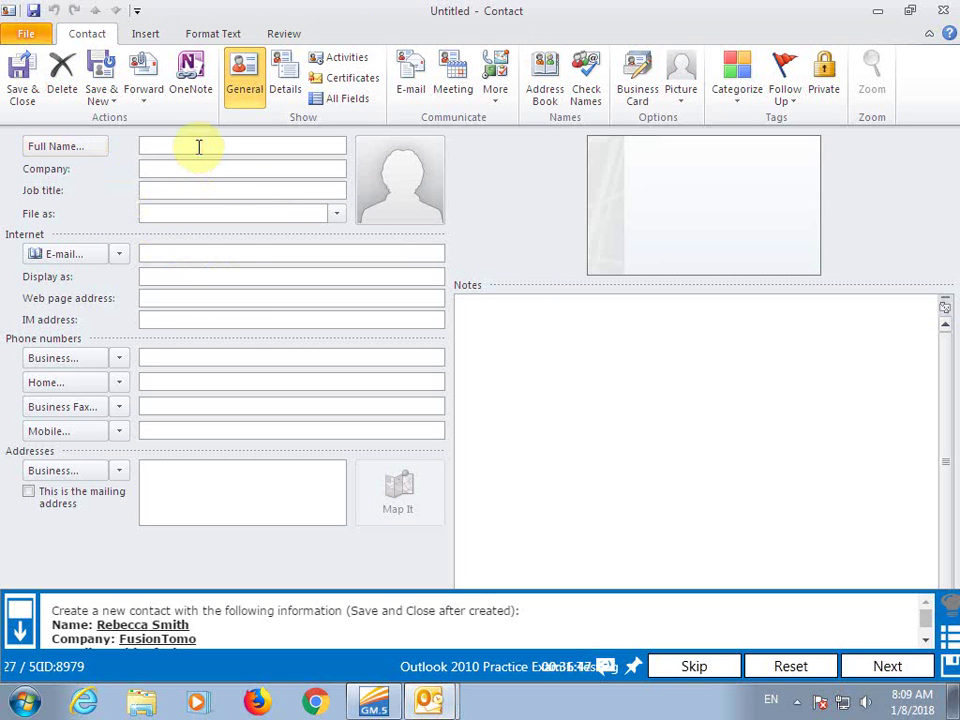
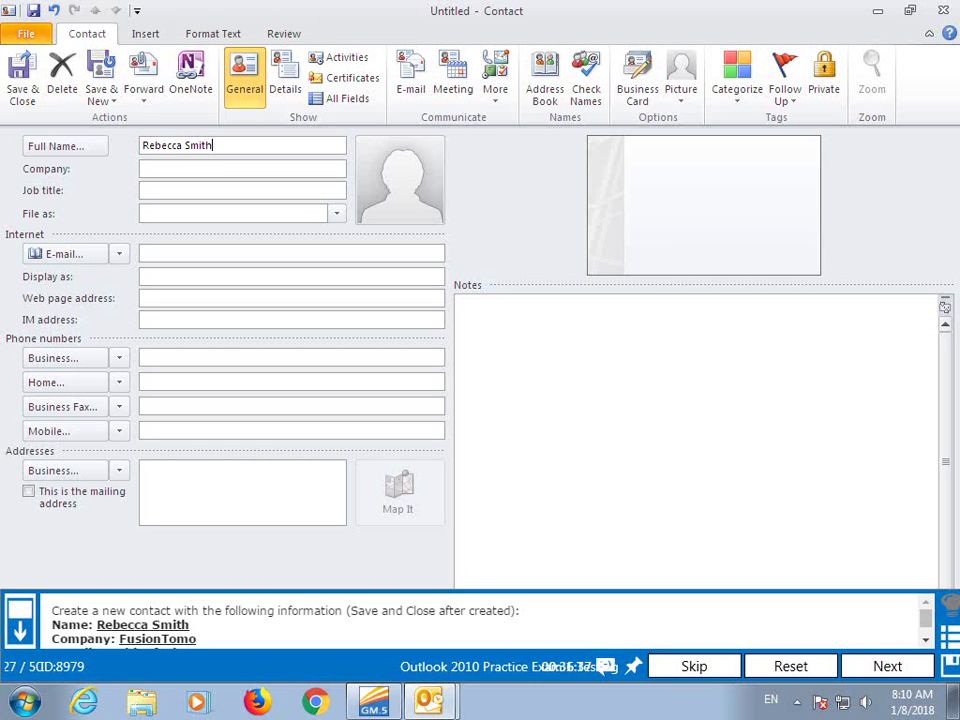
click(155, 171)
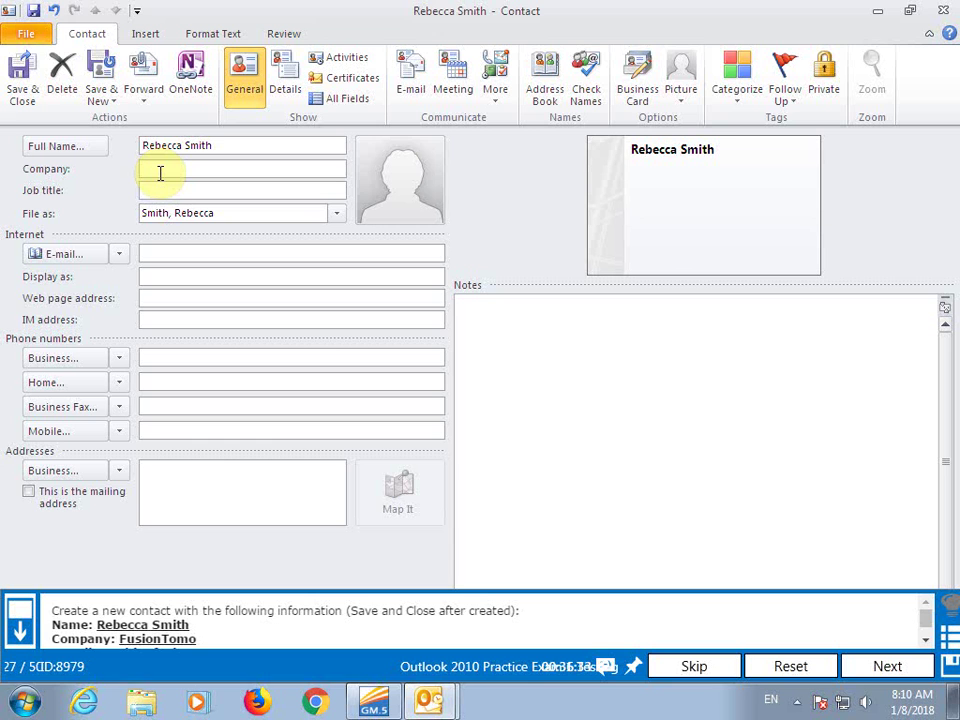
text(FusionTomo)
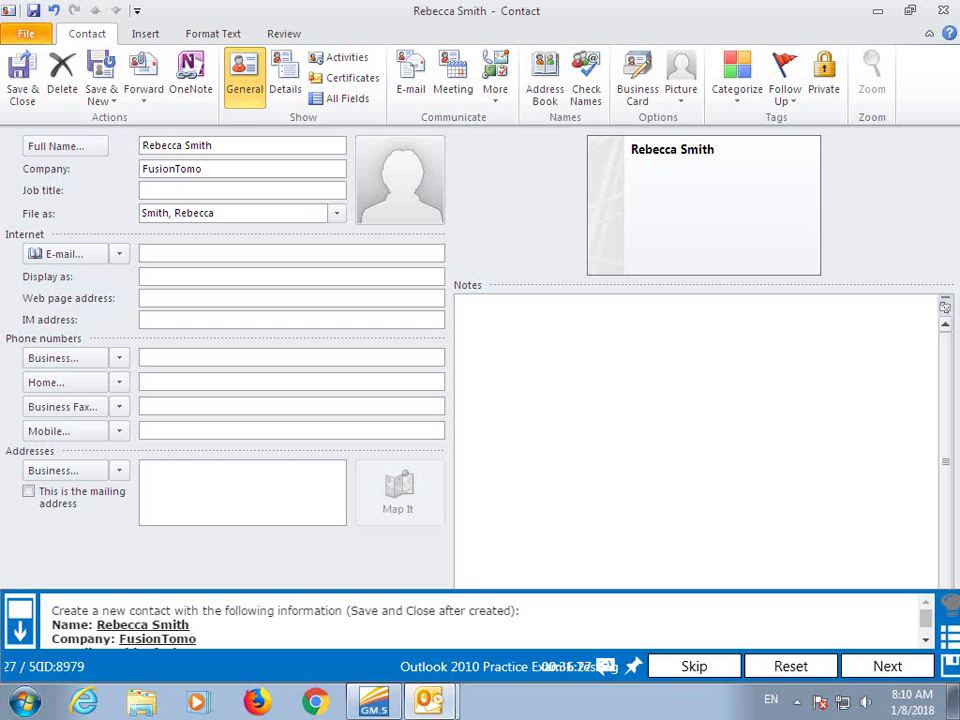
click(926, 640)
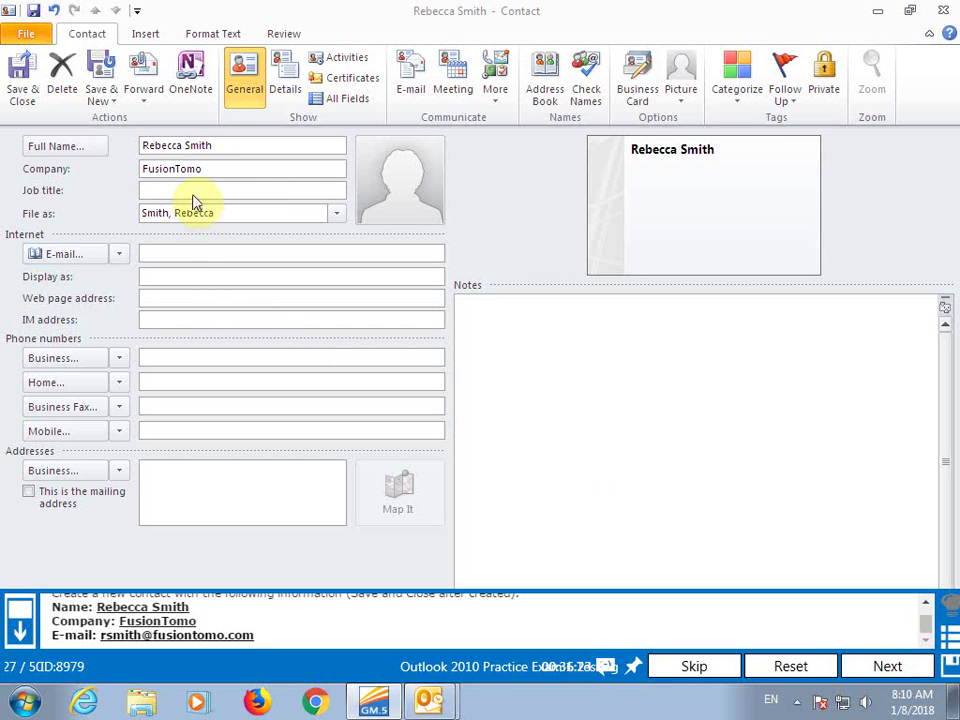
click(158, 252)
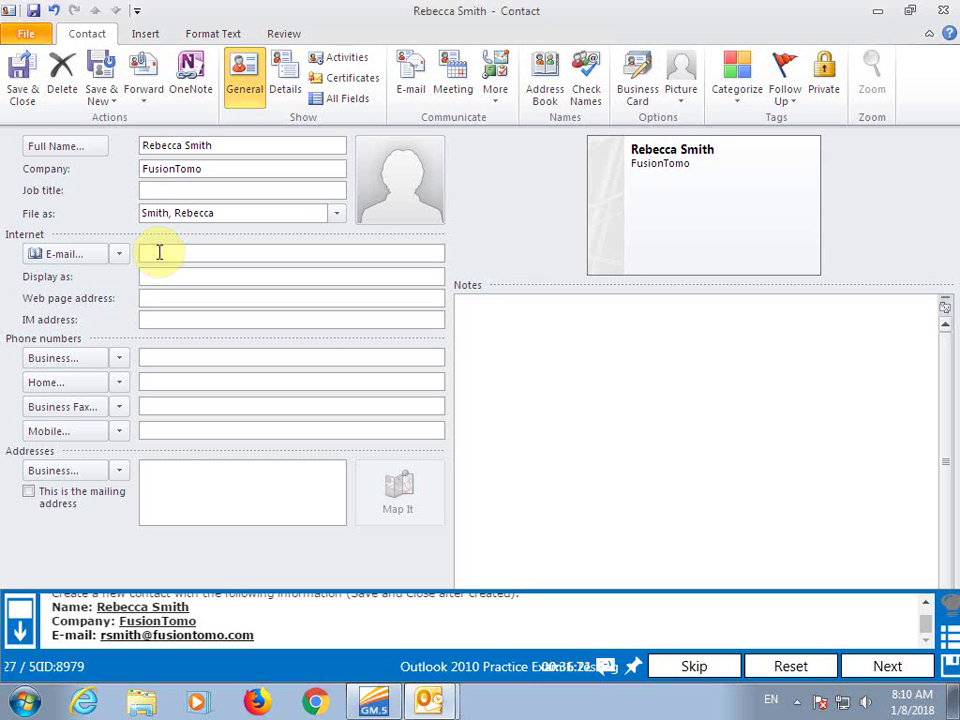
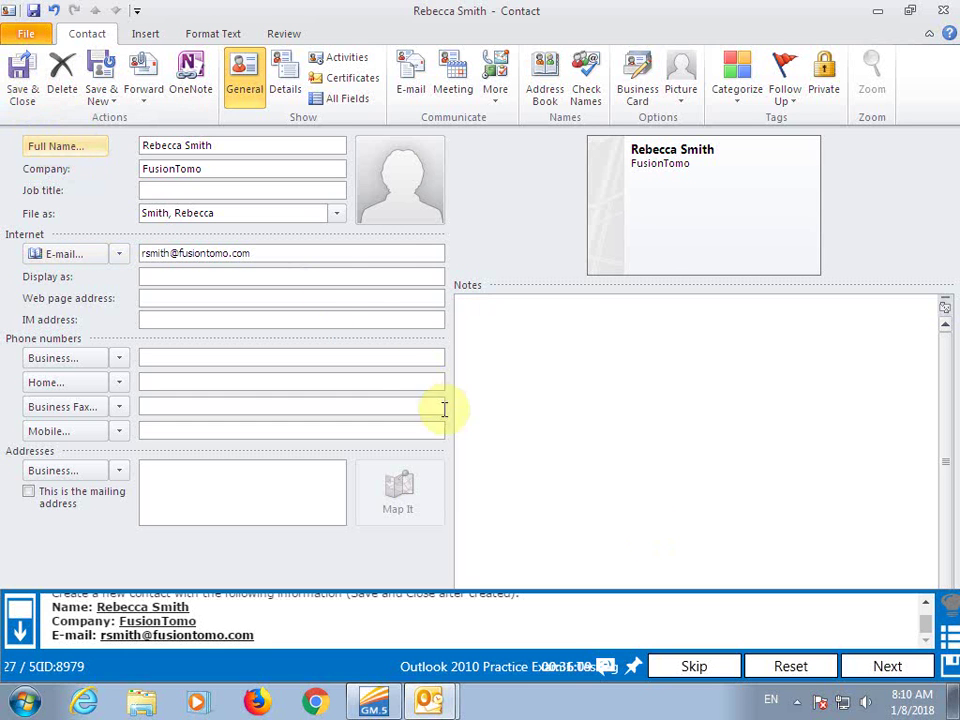
- Save the new contact, add it from Outlook Contacts to the Support group, and save the group
click(24, 88)
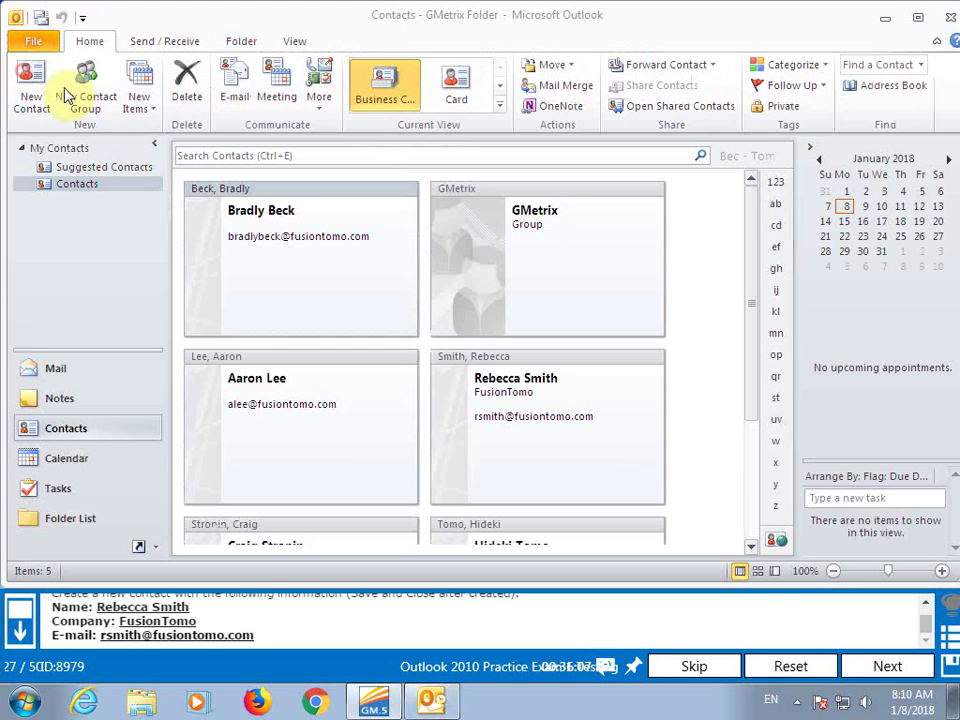
click(887, 666)
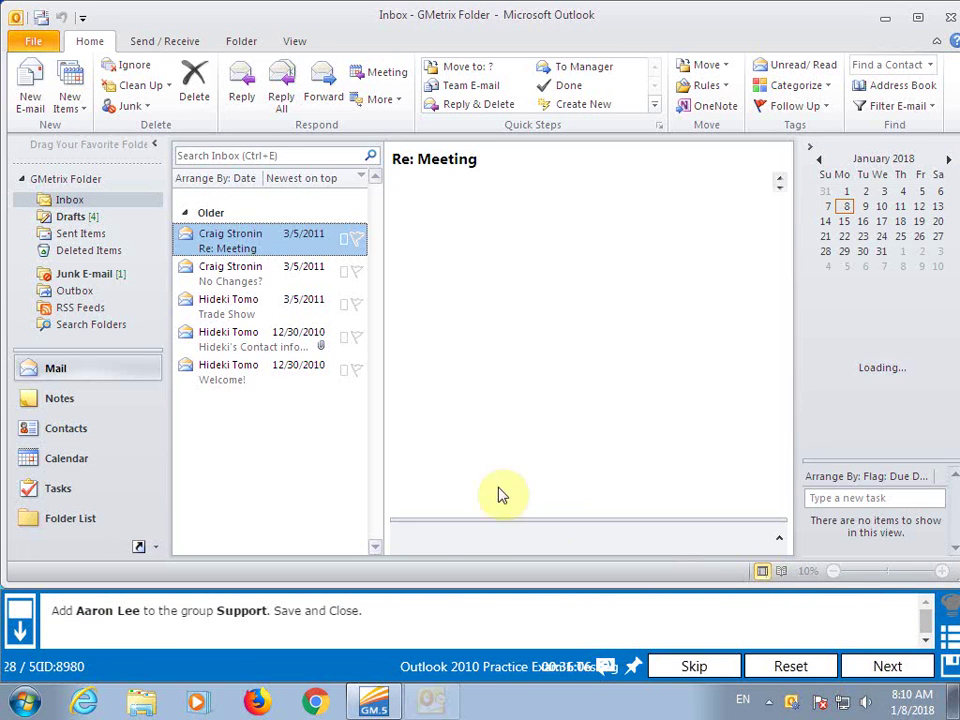
click(104, 436)
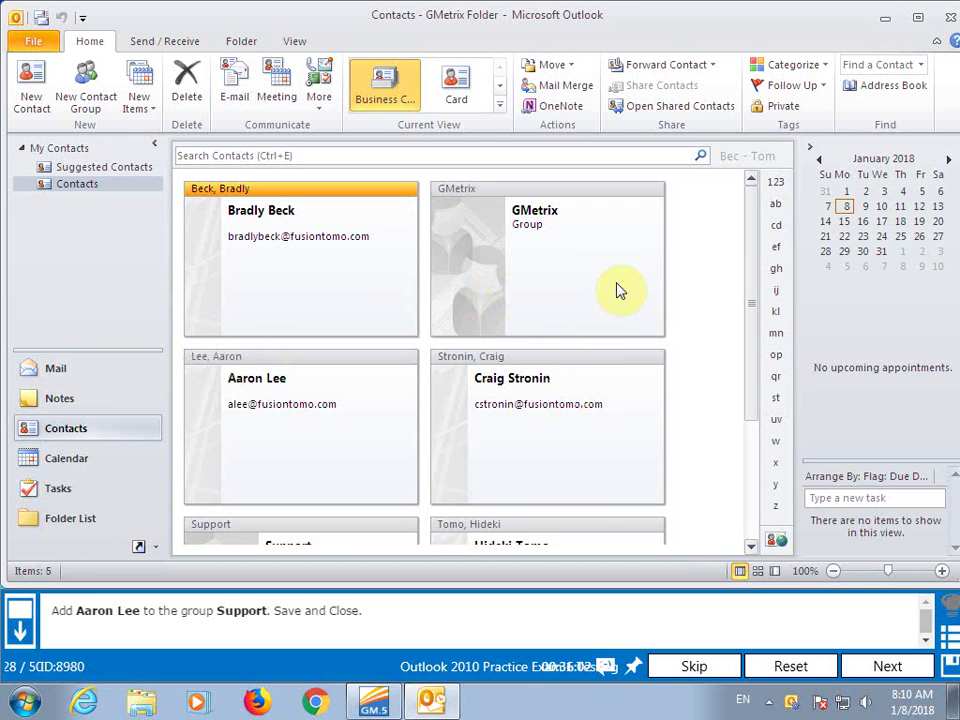
scroll(343, 428, down, 3)
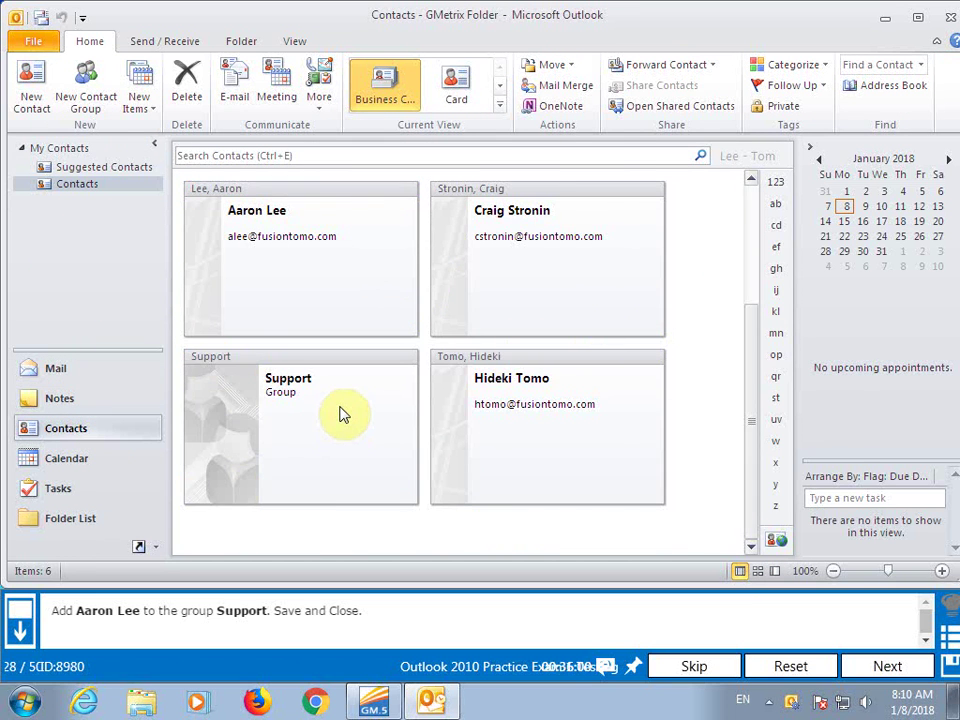
double_click(340, 413)
click(410, 158)
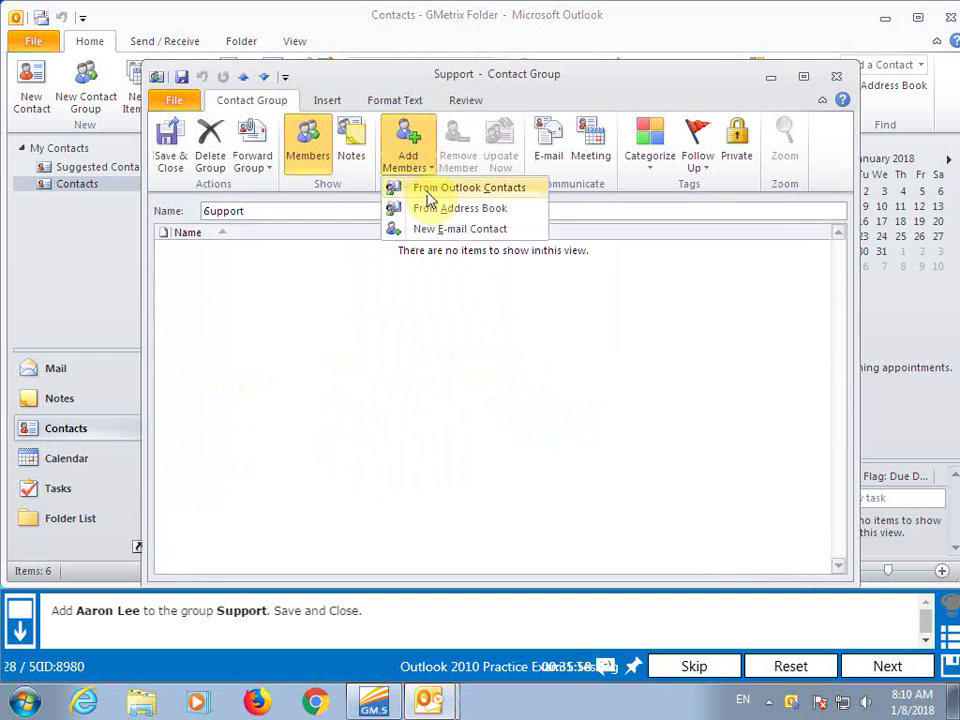
click(430, 189)
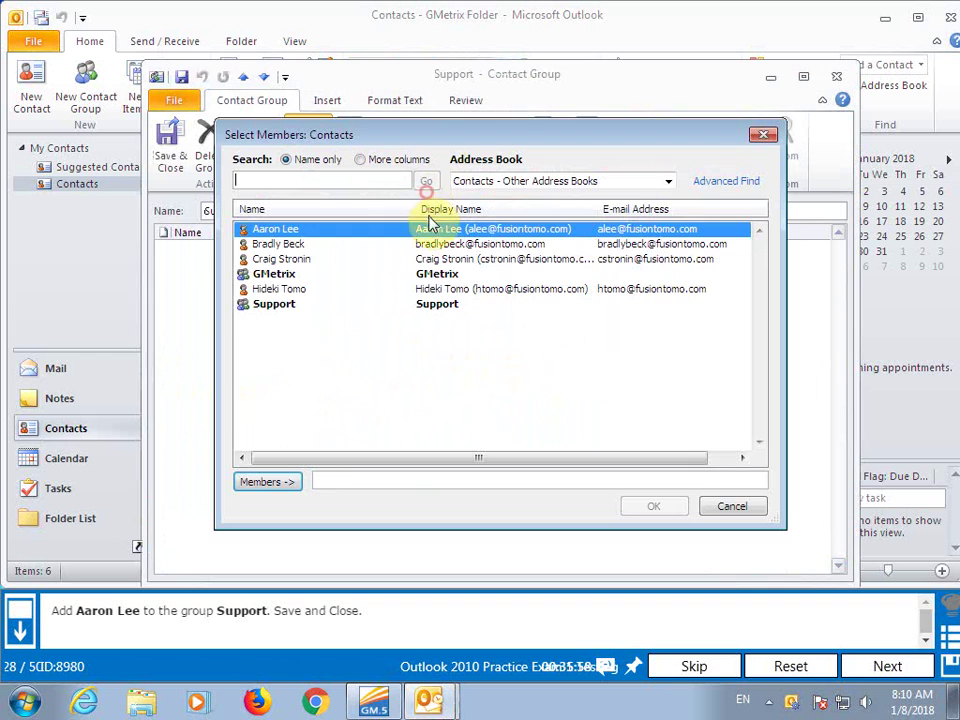
double_click(300, 229)
click(640, 506)
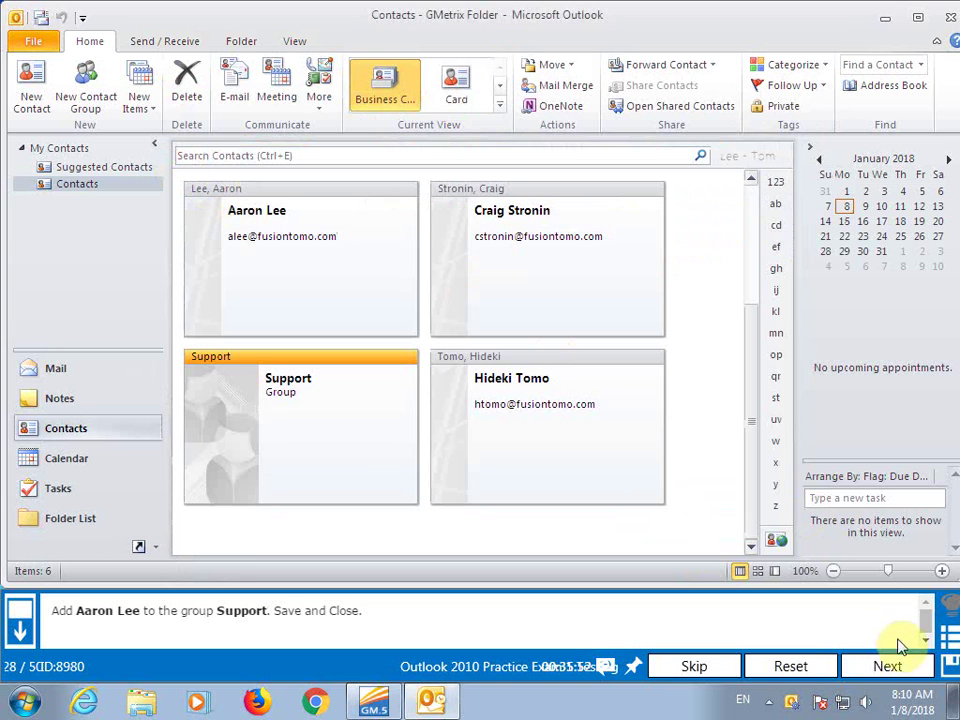
click(892, 666)
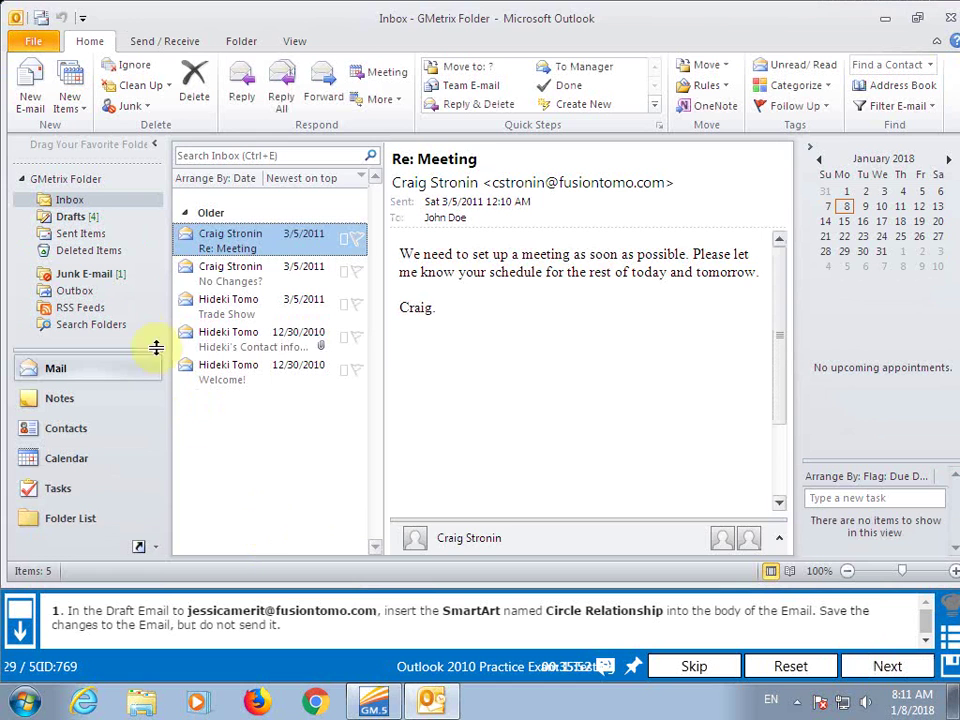
- Insert a Circle Relationship SmartArt graphic into the body of the Connections? draft
click(73, 216)
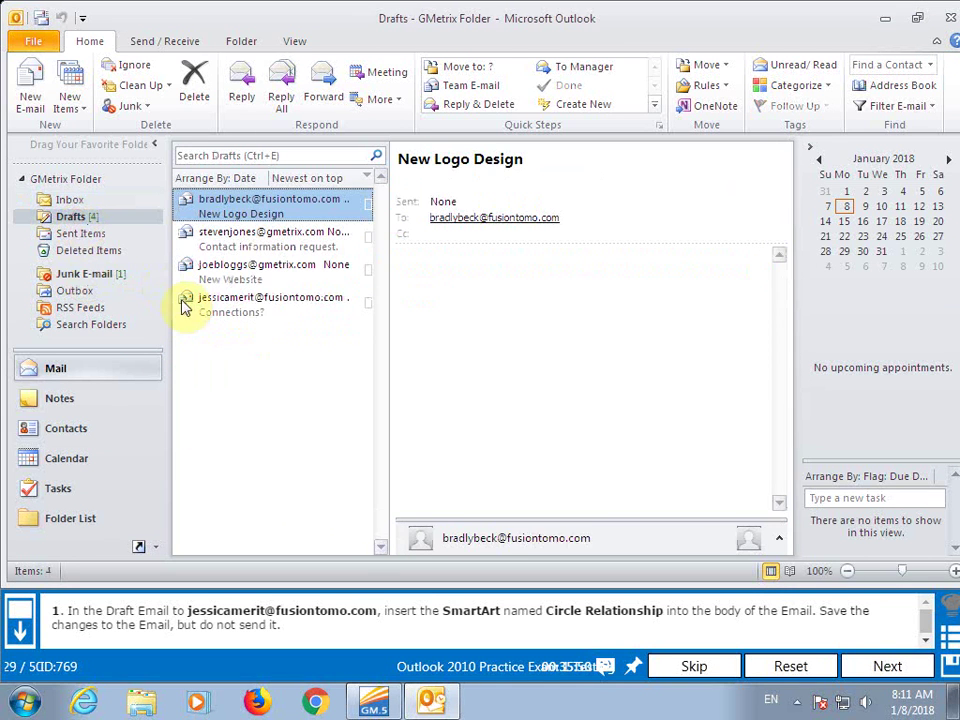
click(243, 305)
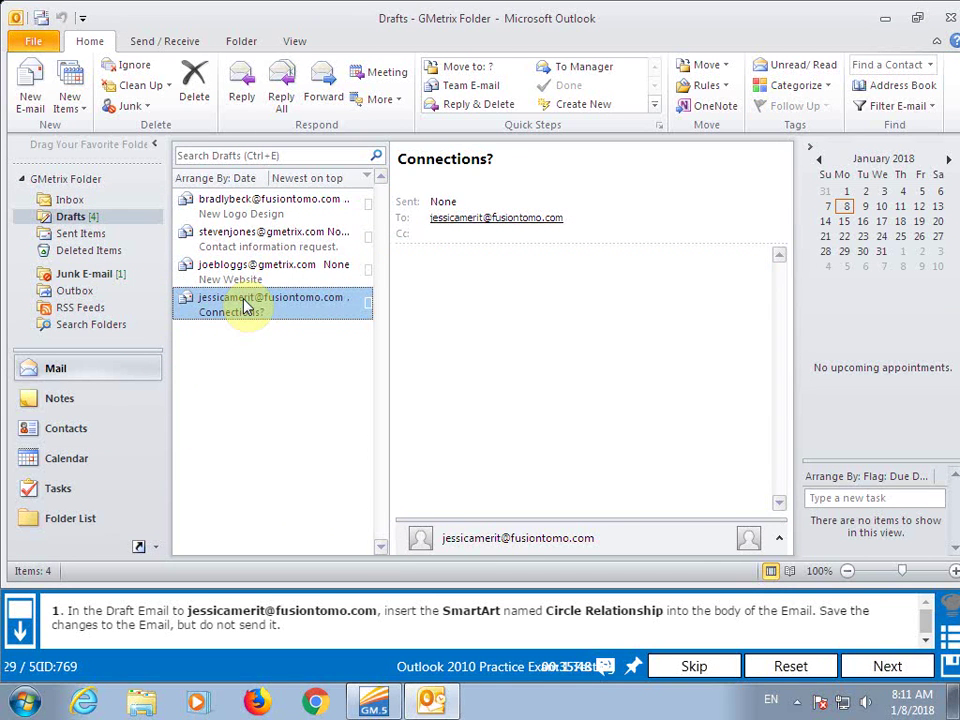
double_click(243, 305)
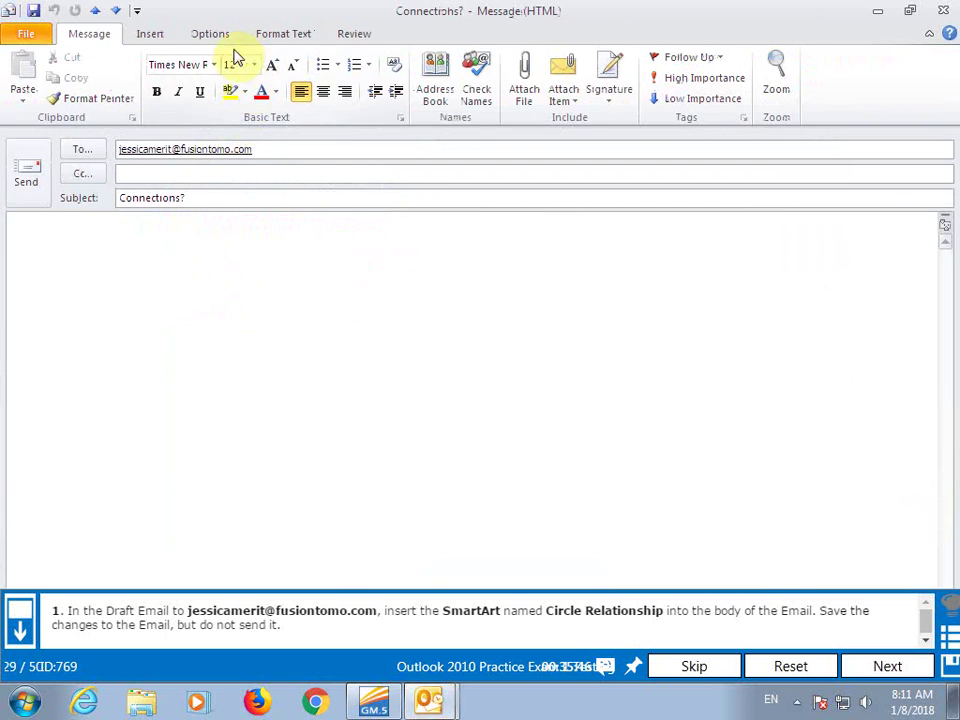
click(142, 35)
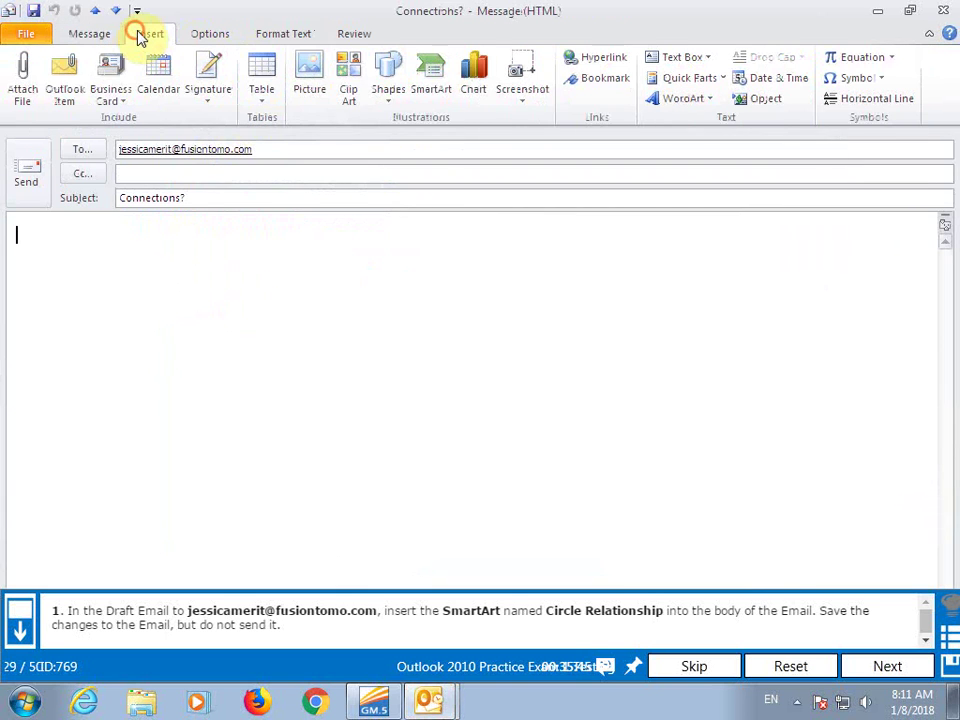
click(432, 78)
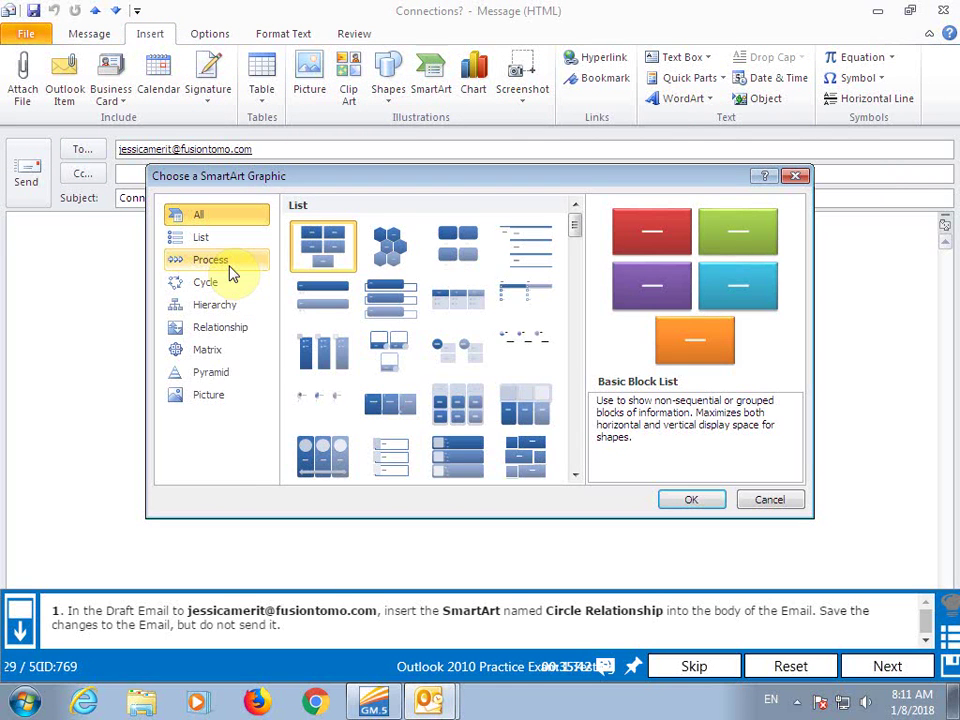
click(233, 331)
click(390, 229)
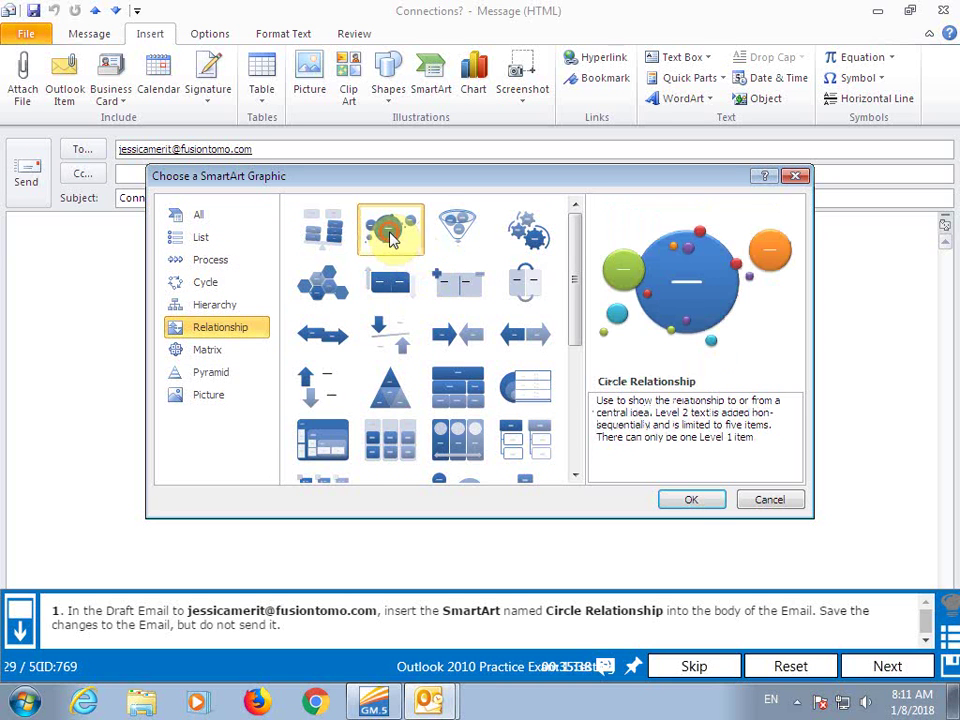
click(712, 505)
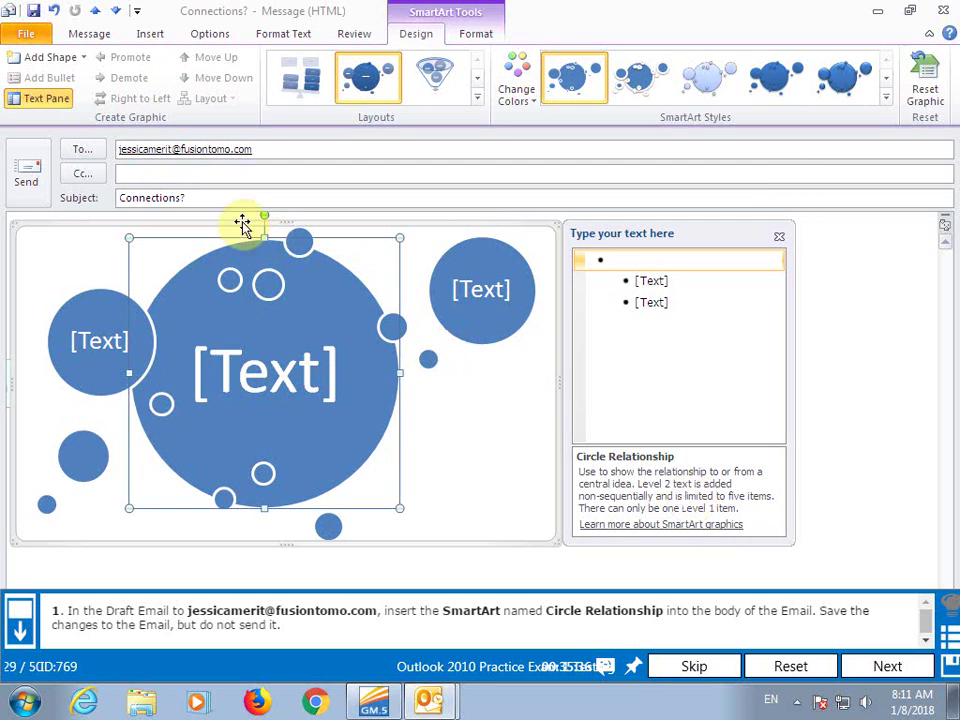
- Save and close the Connections? draft, then advance to the next exam task
click(33, 11)
click(943, 10)
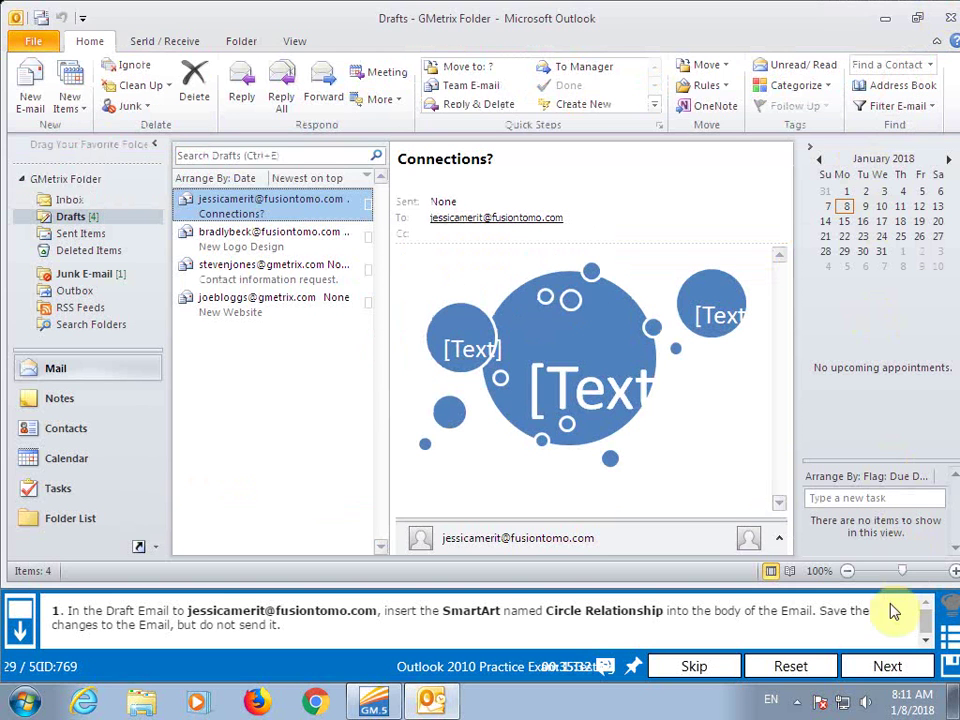
click(887, 666)
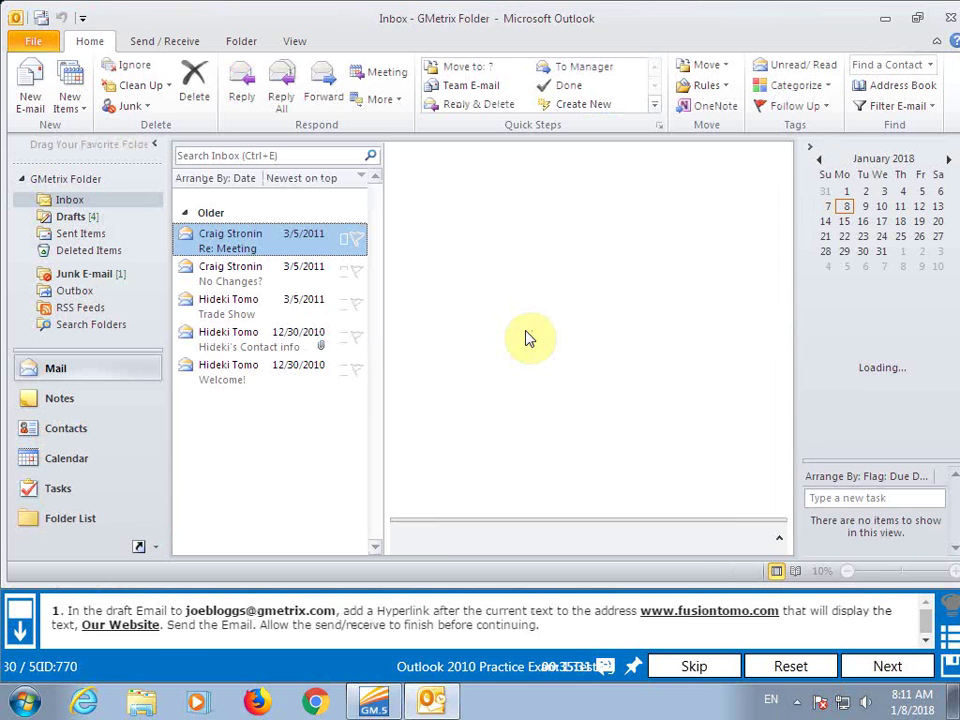
click(78, 218)
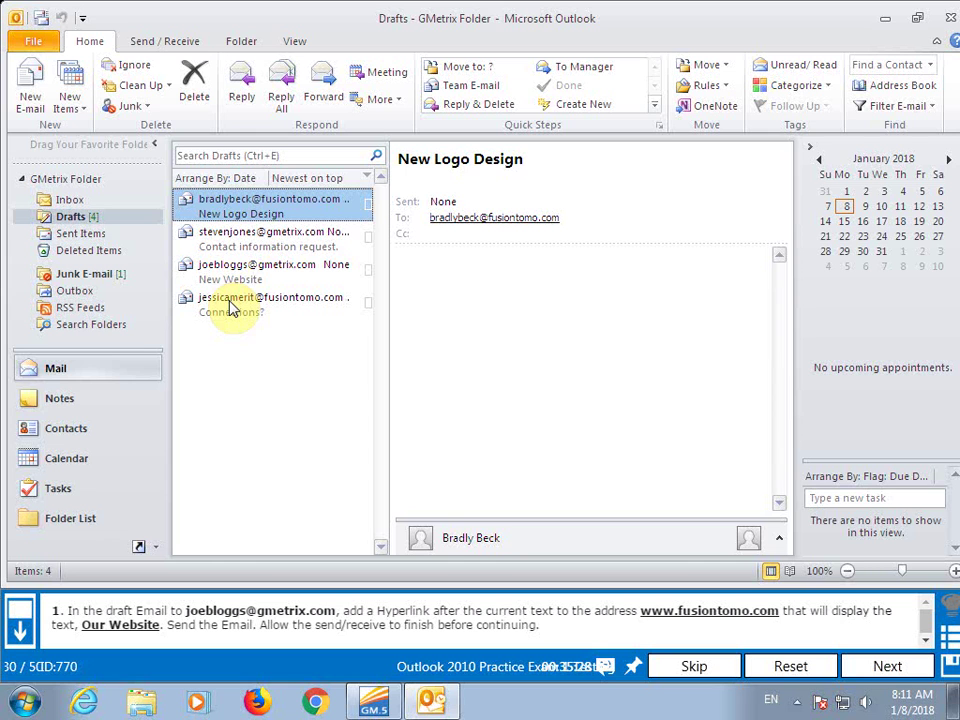
double_click(252, 274)
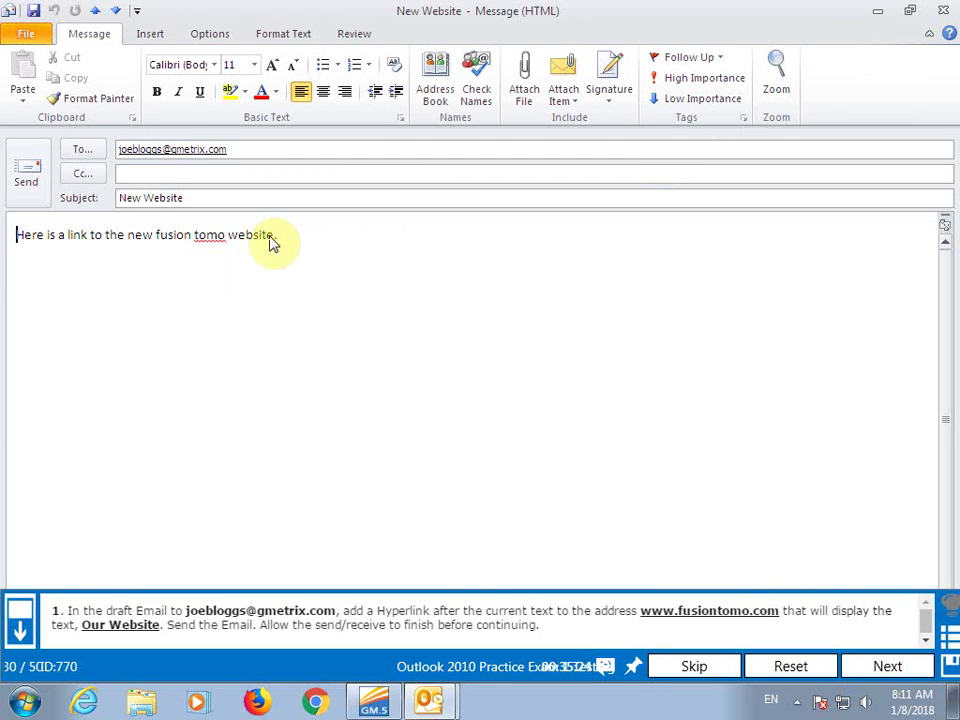
click(314, 232)
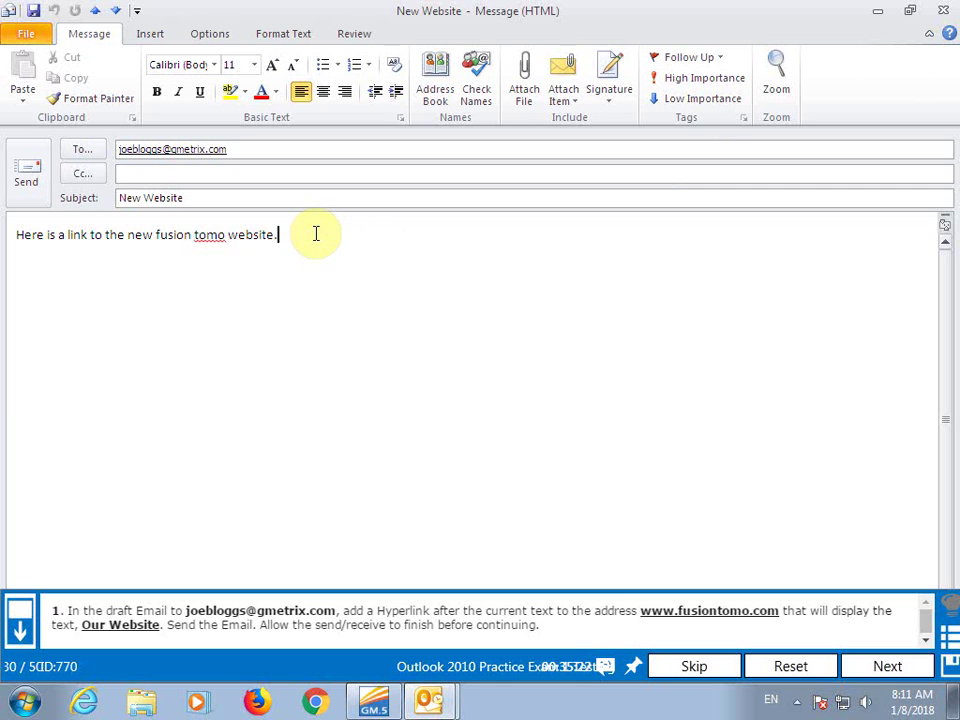
click(162, 34)
click(605, 58)
text(Our Website)
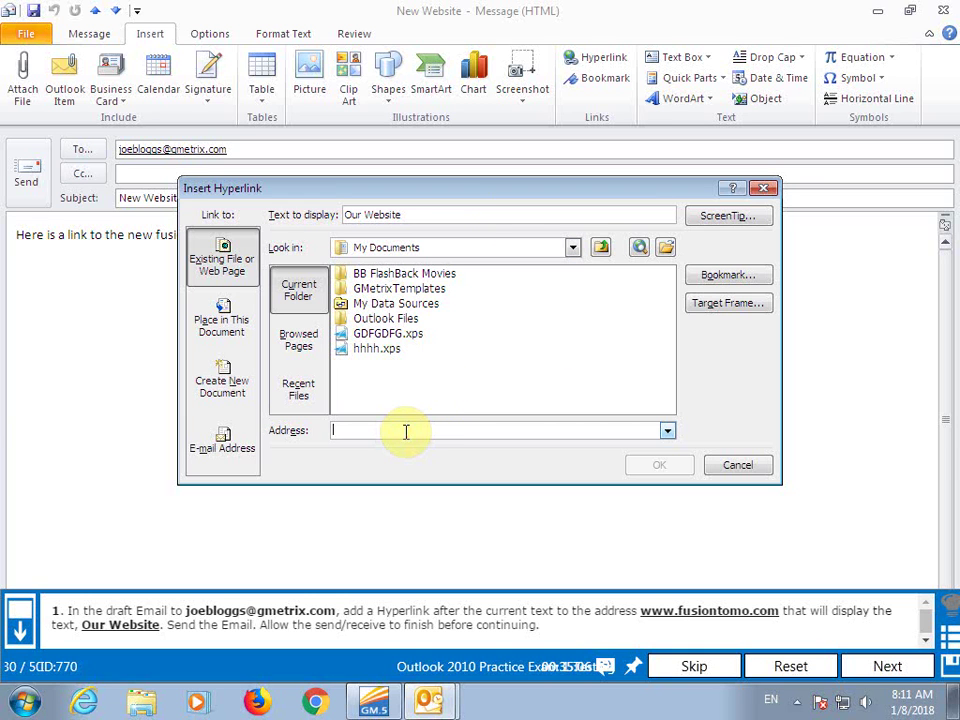
text(www.fusiontomo.com)
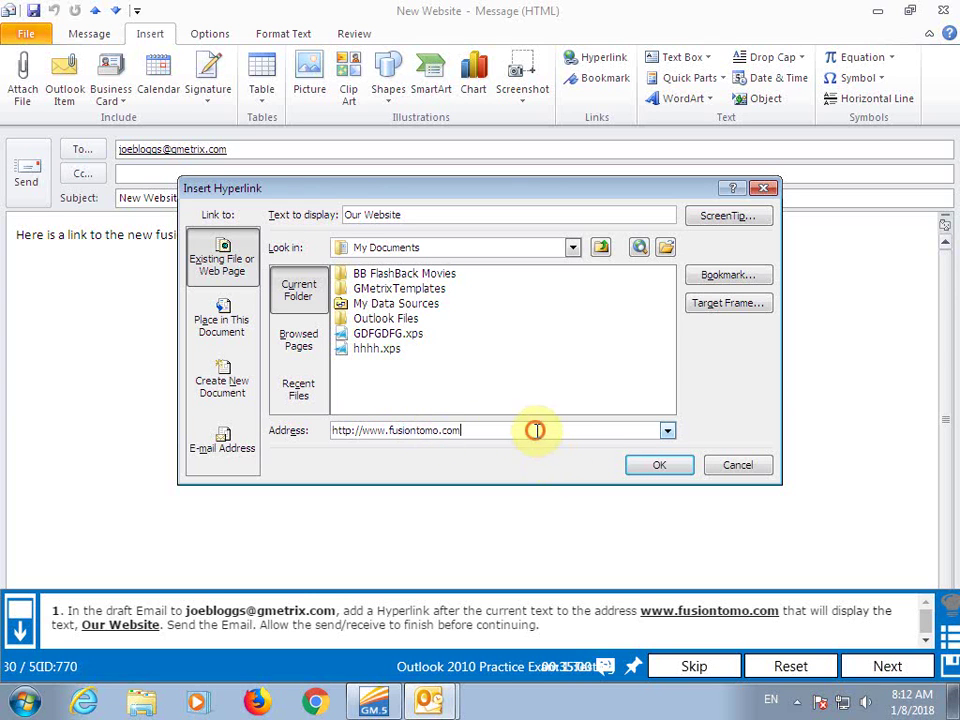
click(662, 470)
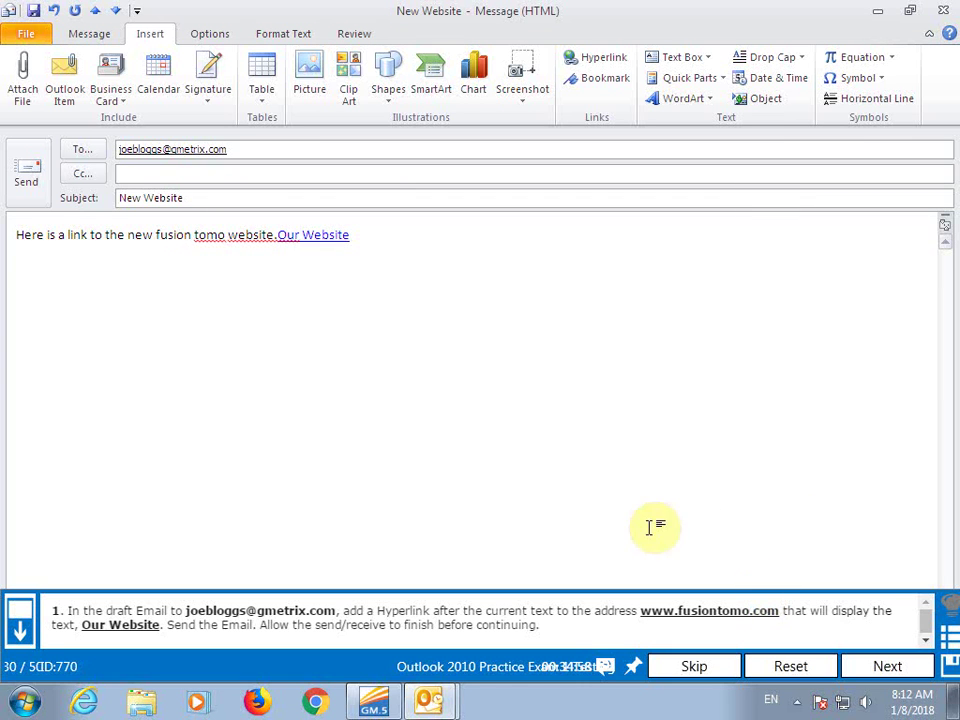
click(30, 182)
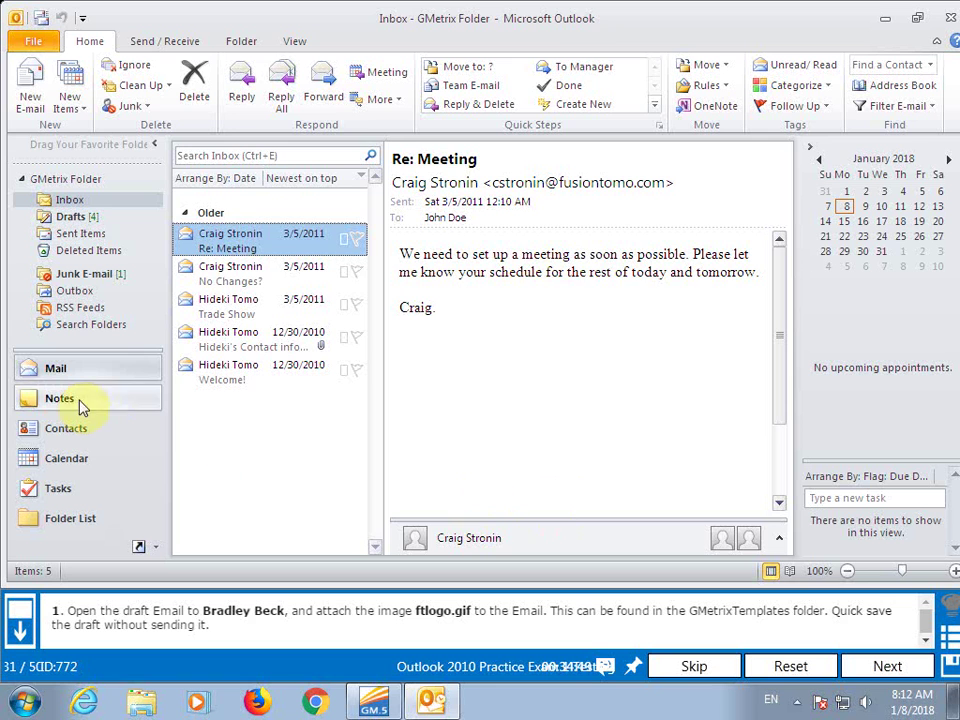
- Insert ftlogo.gif from Documents > GMetrixTemplates into the New Logo Design draft's body
click(94, 218)
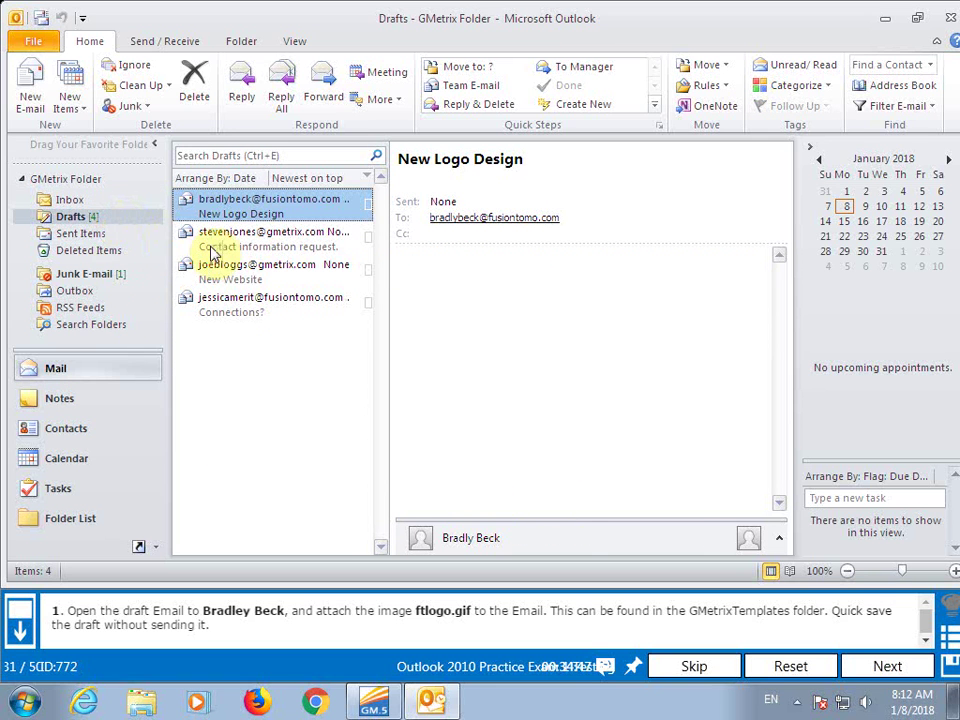
double_click(277, 208)
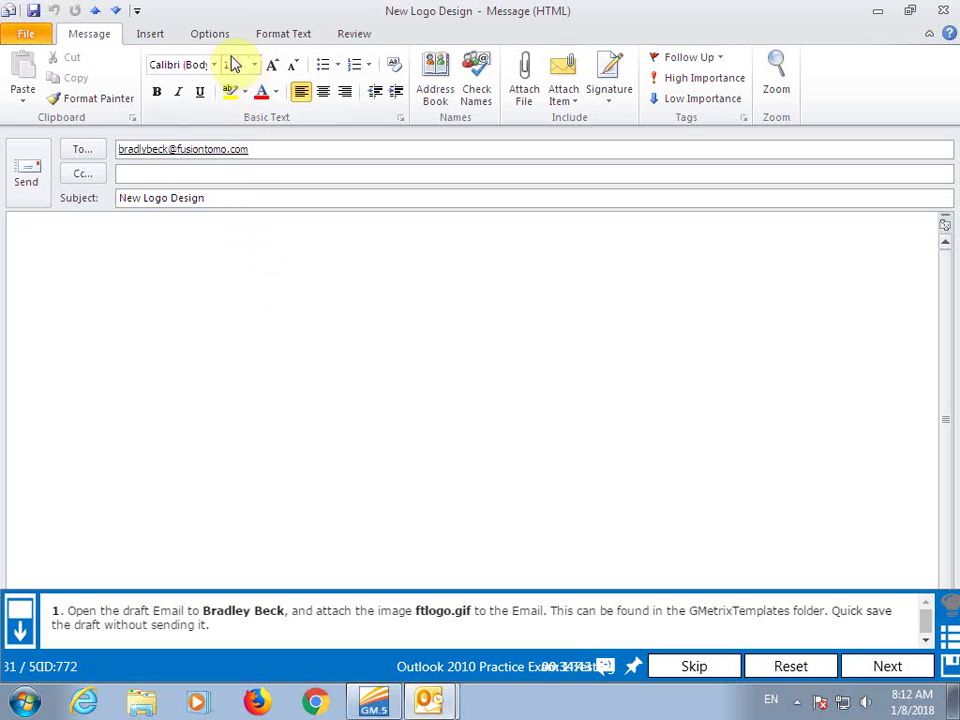
click(157, 34)
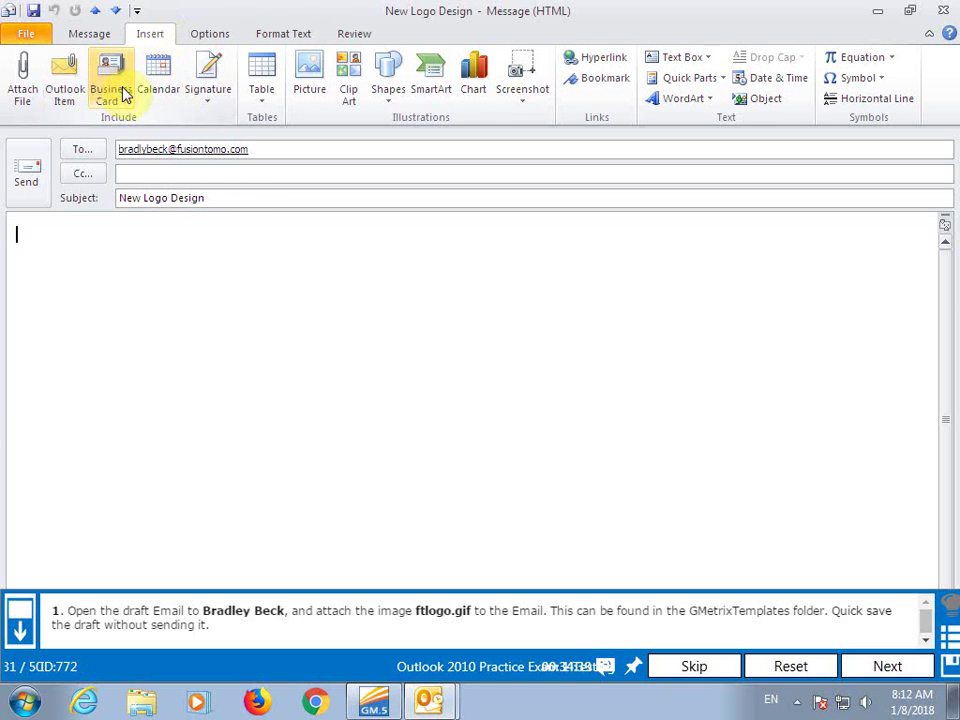
click(292, 90)
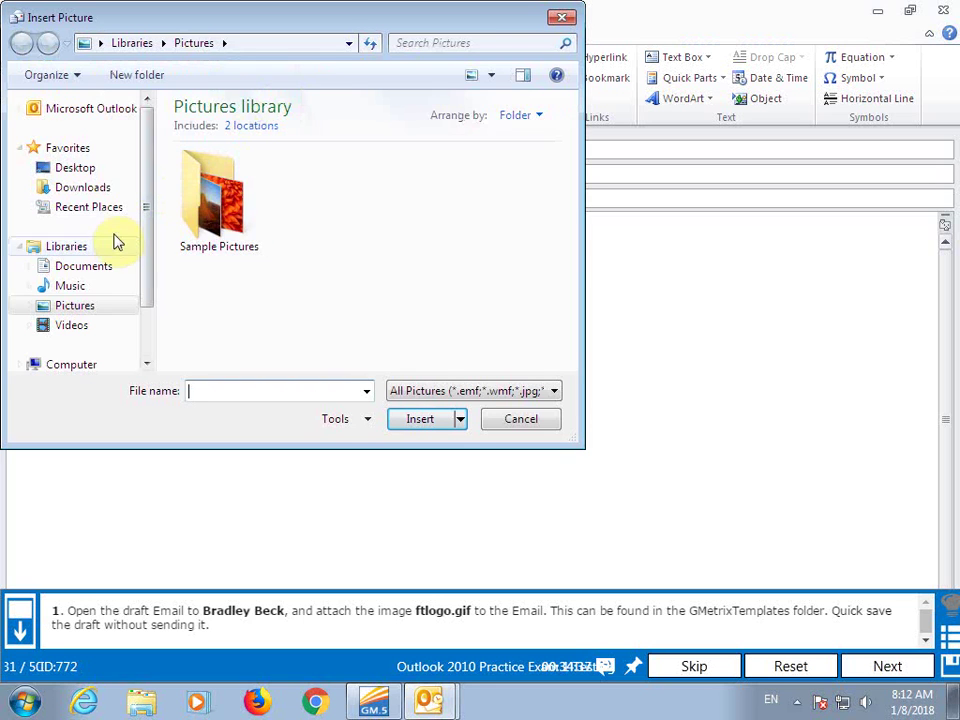
click(90, 266)
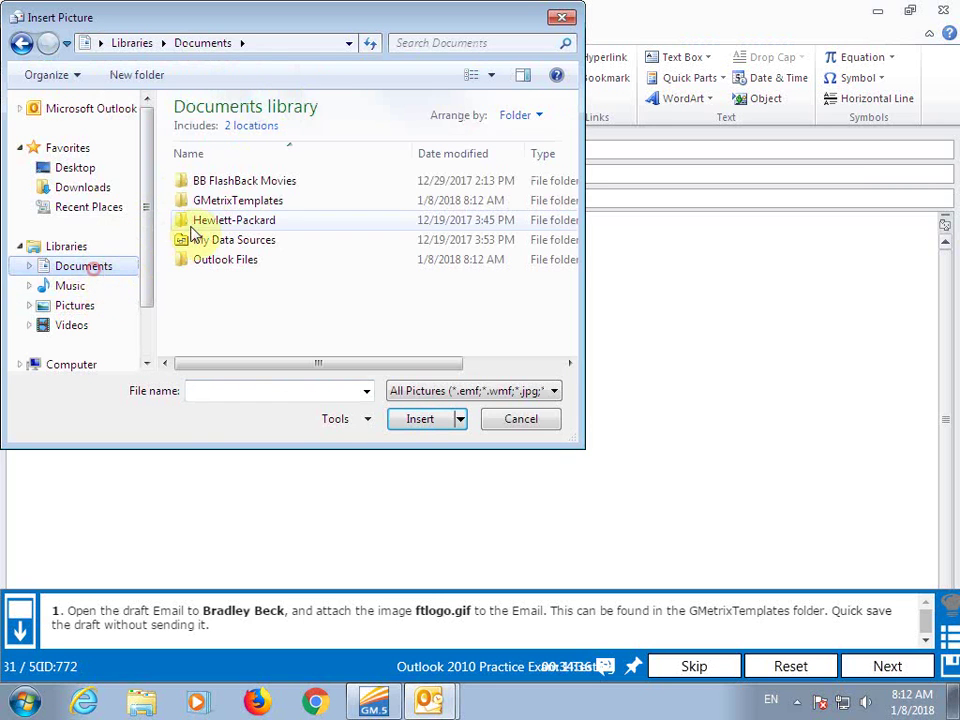
double_click(266, 200)
double_click(242, 184)
- Deselect the logo, then save and close the New Logo Design draft
click(752, 419)
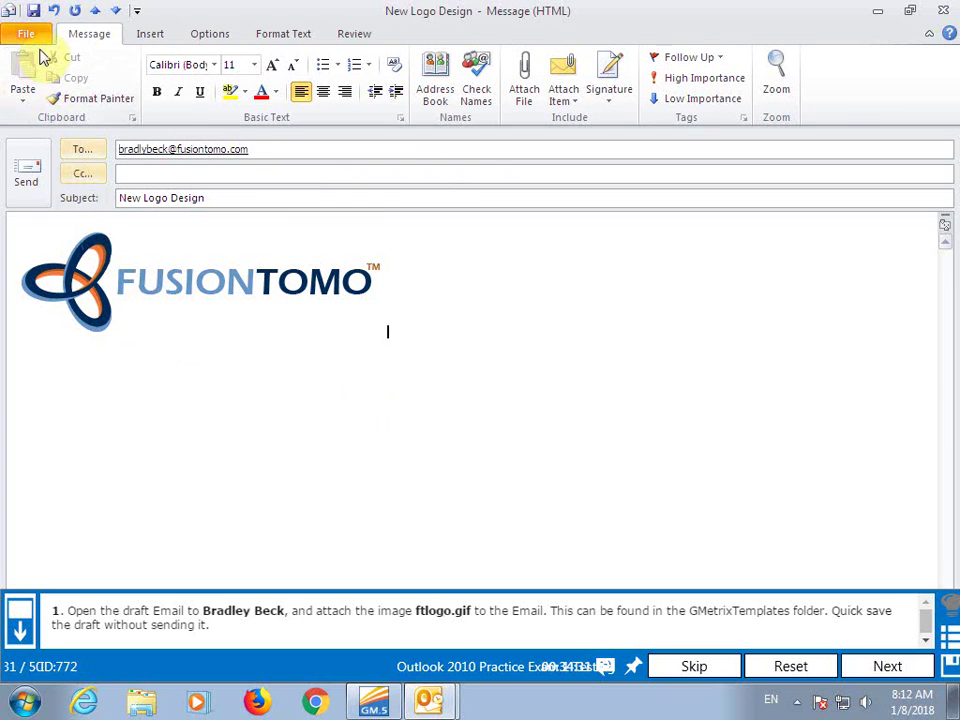
click(206, 288)
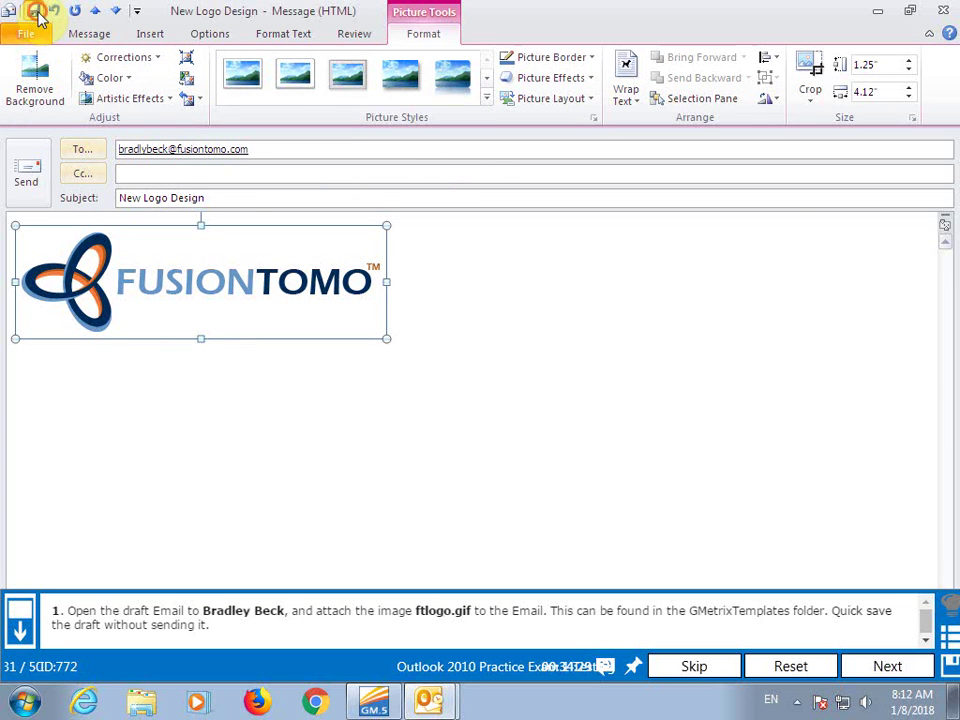
click(463, 311)
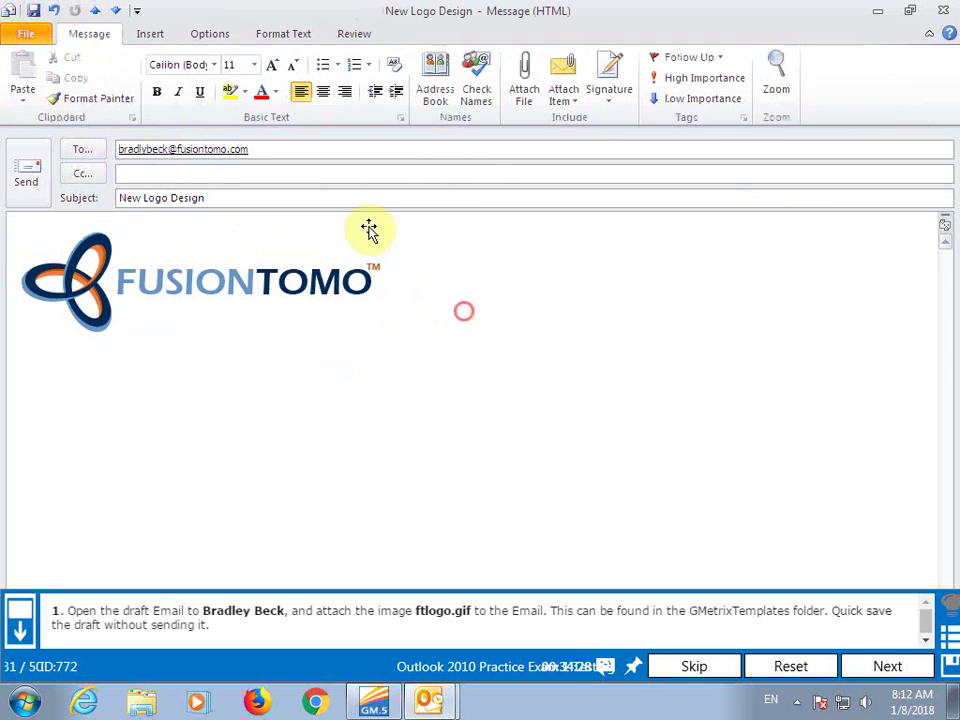
click(35, 11)
click(943, 10)
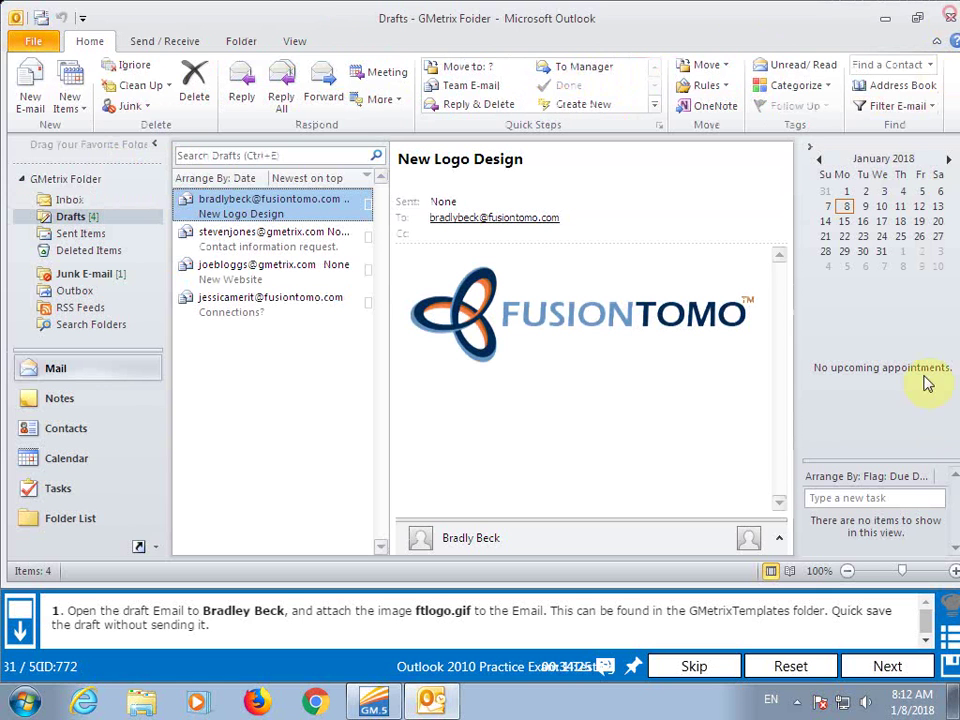
- Create a new e-mail with the contact's business card attached and keep it as a draft
click(913, 640)
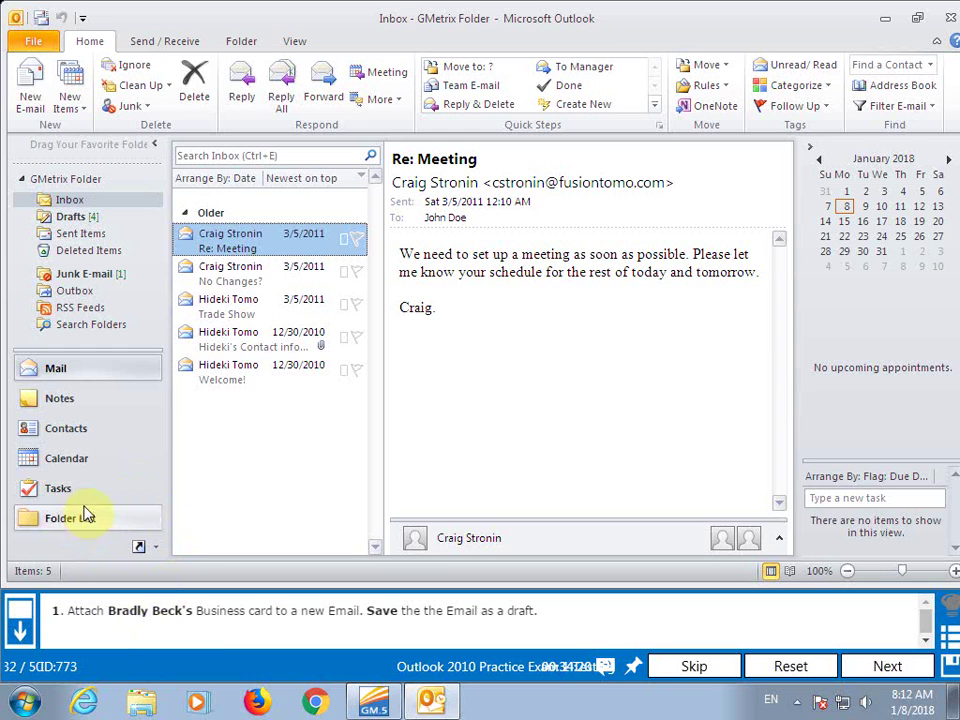
click(44, 97)
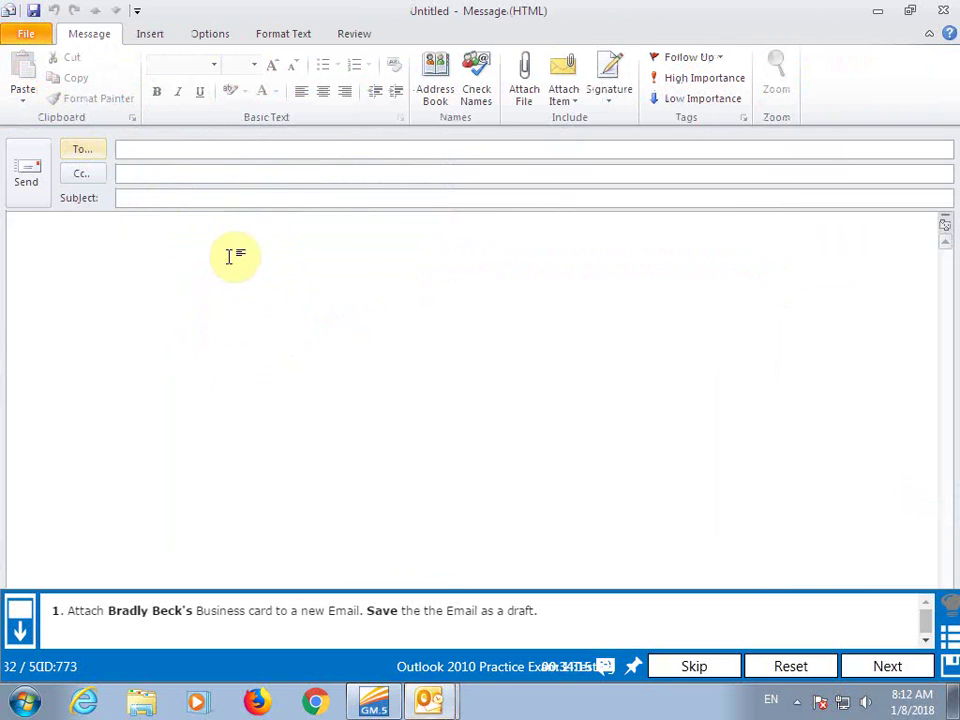
click(572, 96)
mouse_move(597, 124)
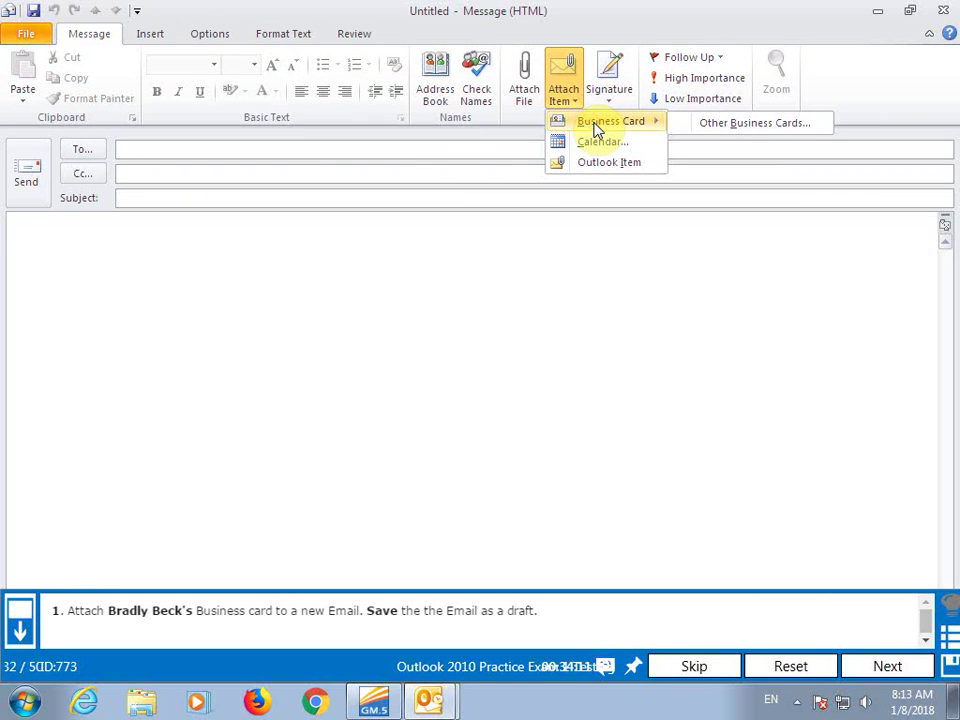
click(700, 123)
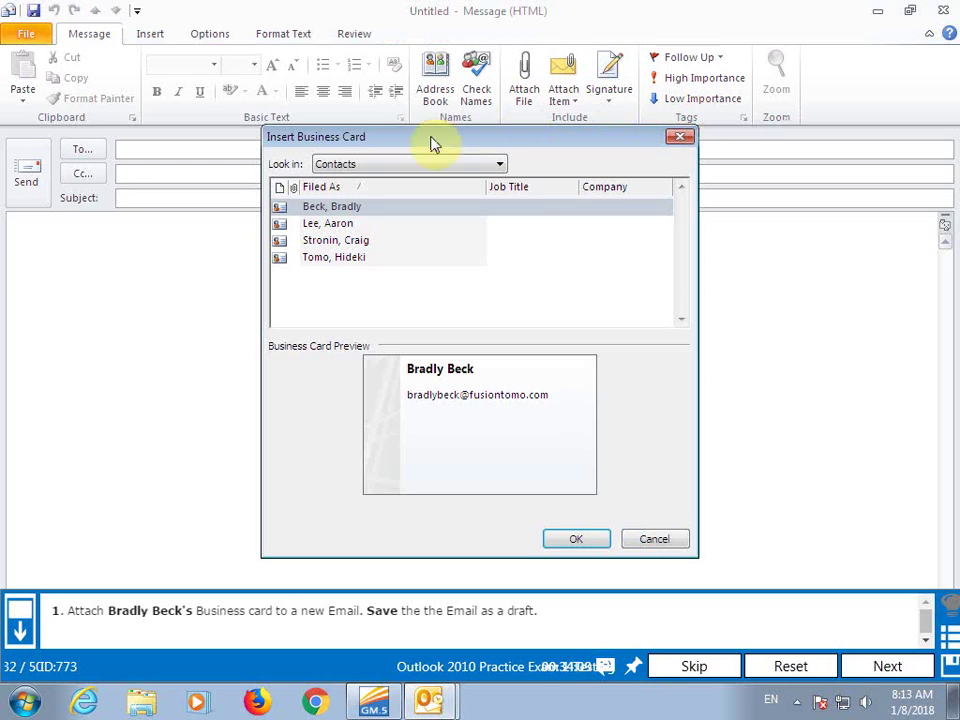
double_click(337, 213)
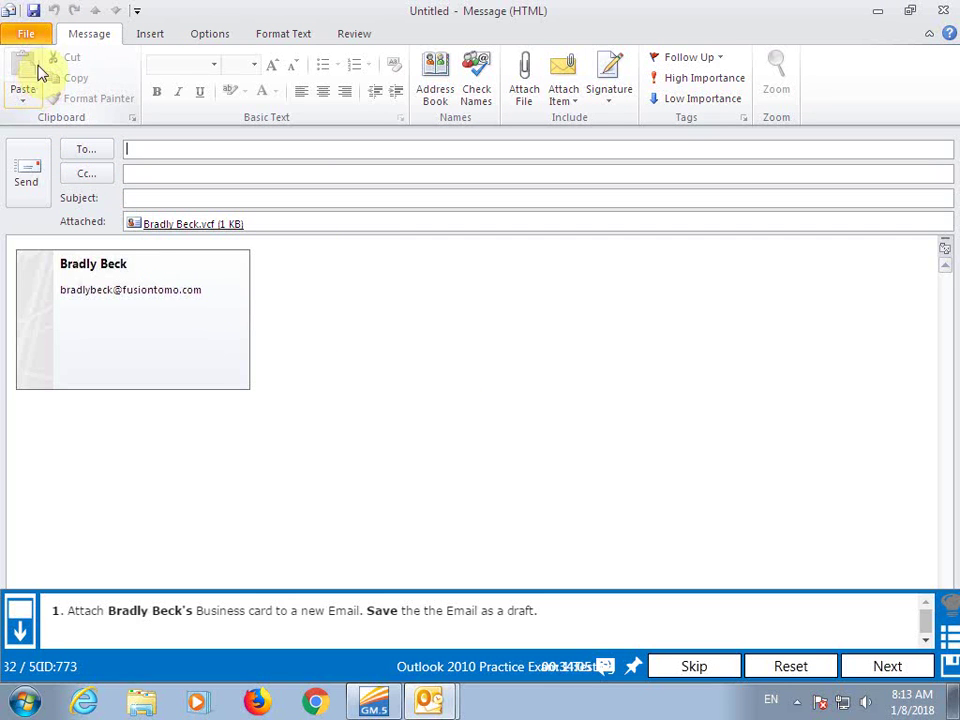
click(955, 8)
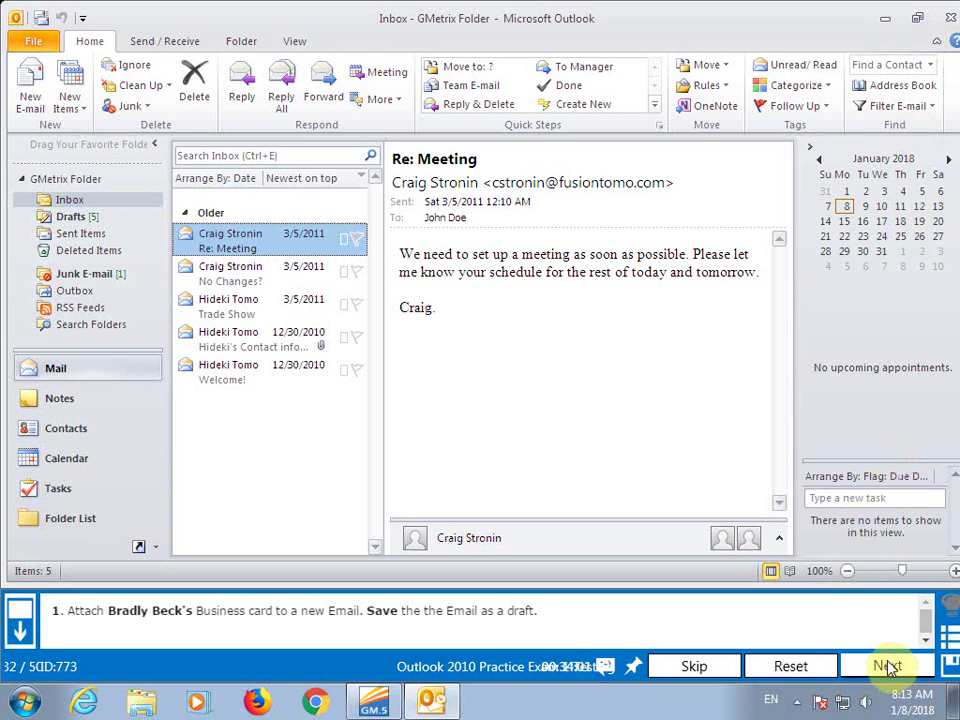
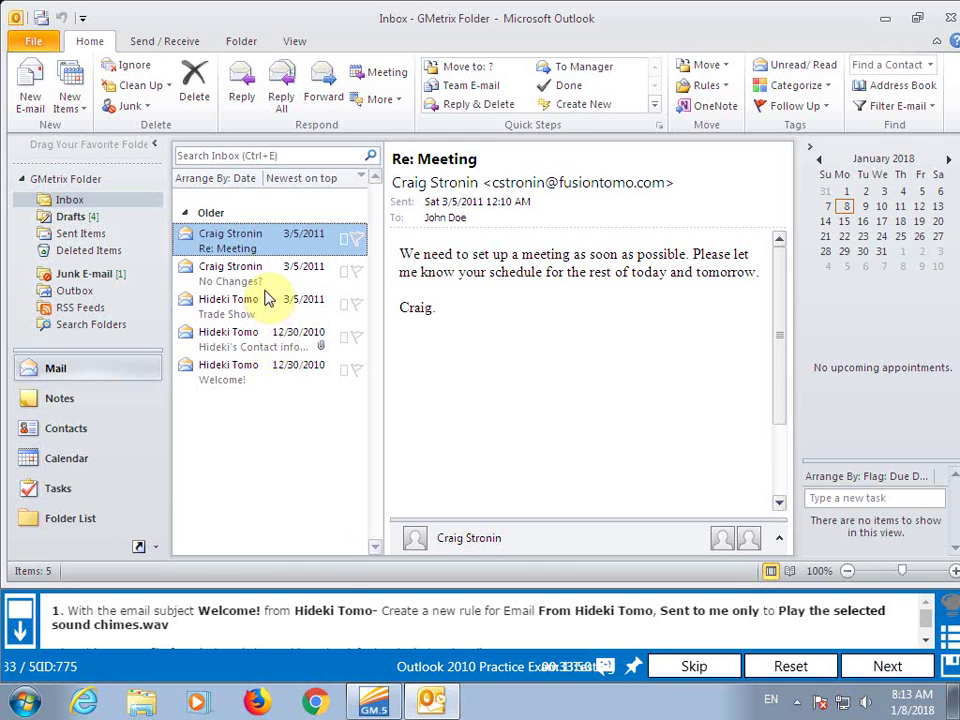
- Start a rule for mail from the Welcome! message's sender that is sent only to me
click(251, 378)
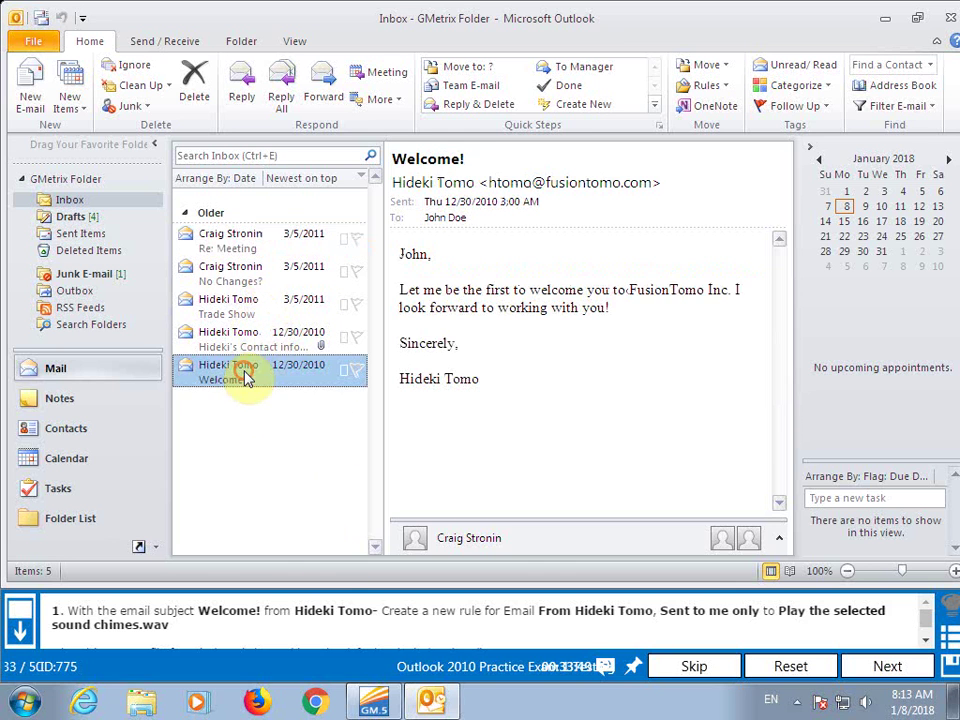
click(729, 88)
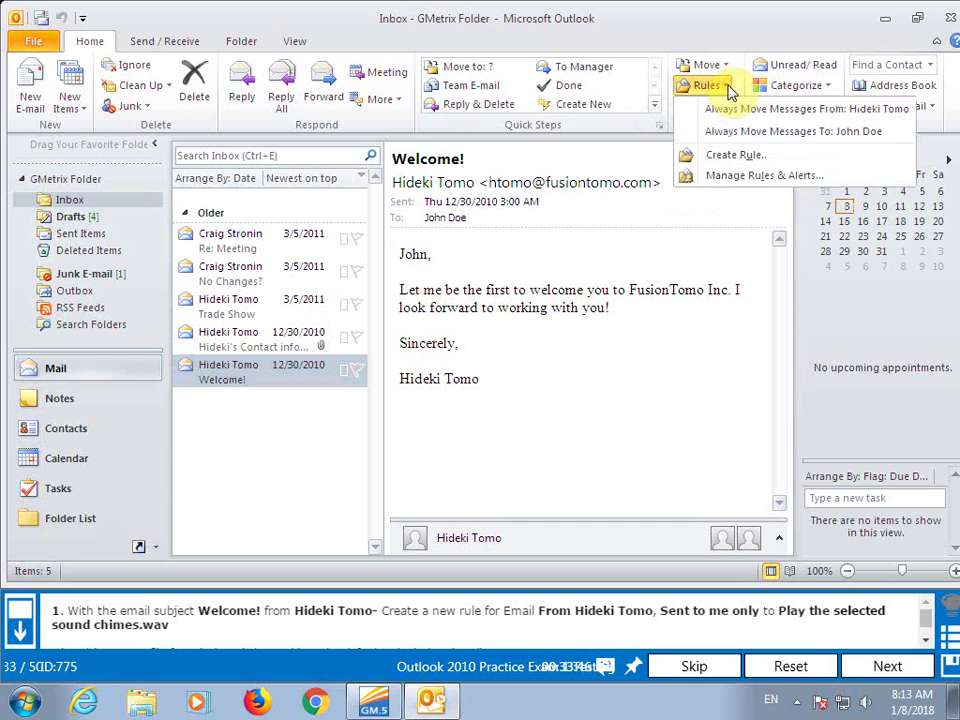
click(737, 154)
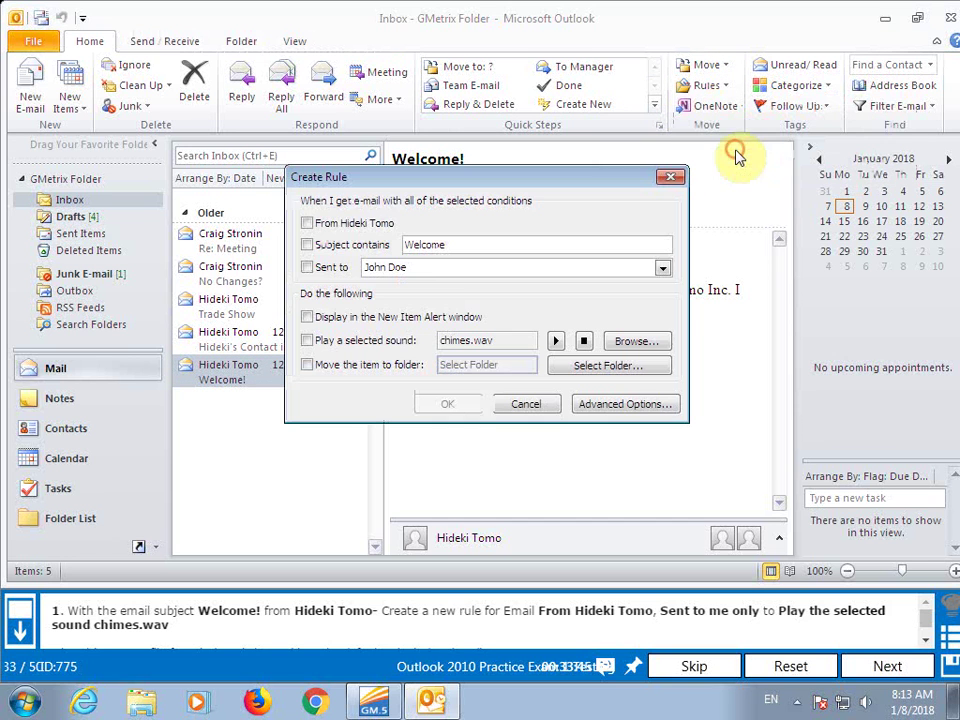
click(372, 223)
click(446, 268)
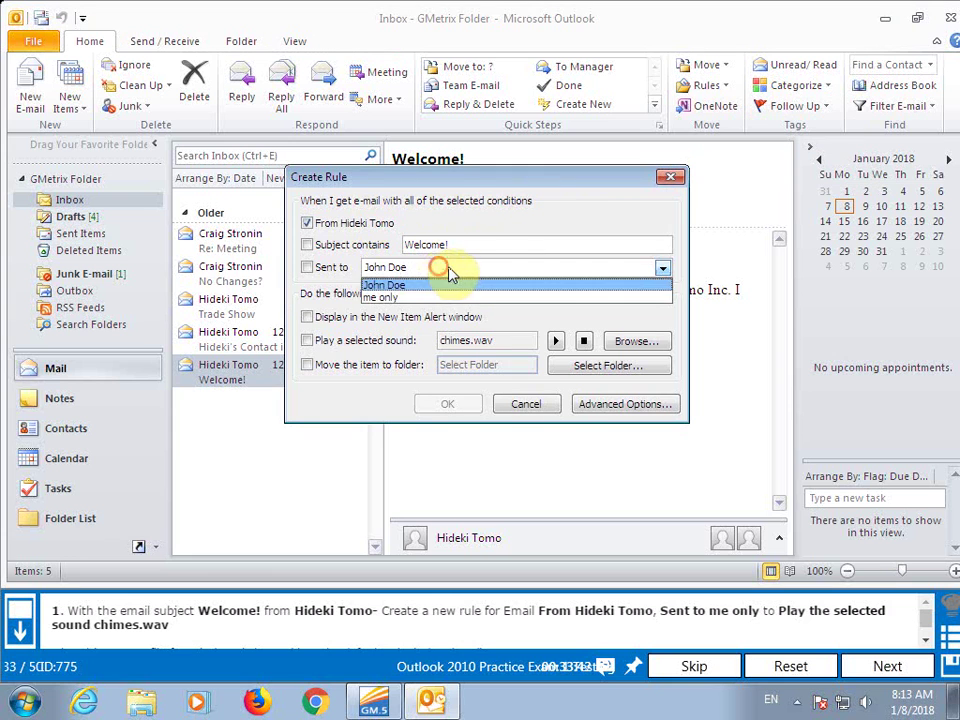
click(444, 298)
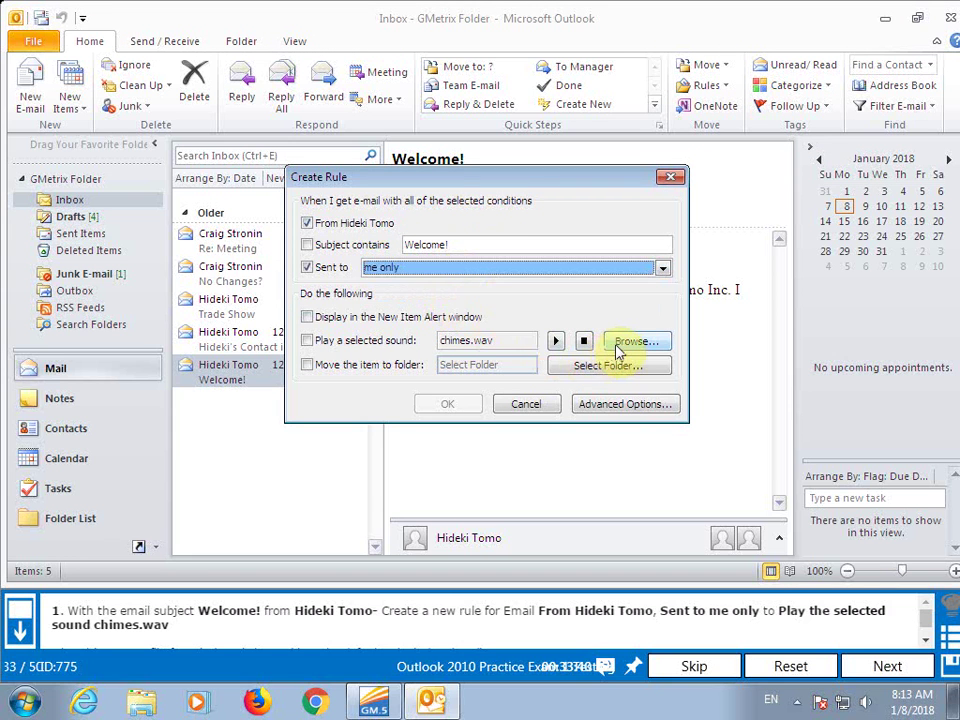
- Make the rule play chimes.wav and save it
click(619, 344)
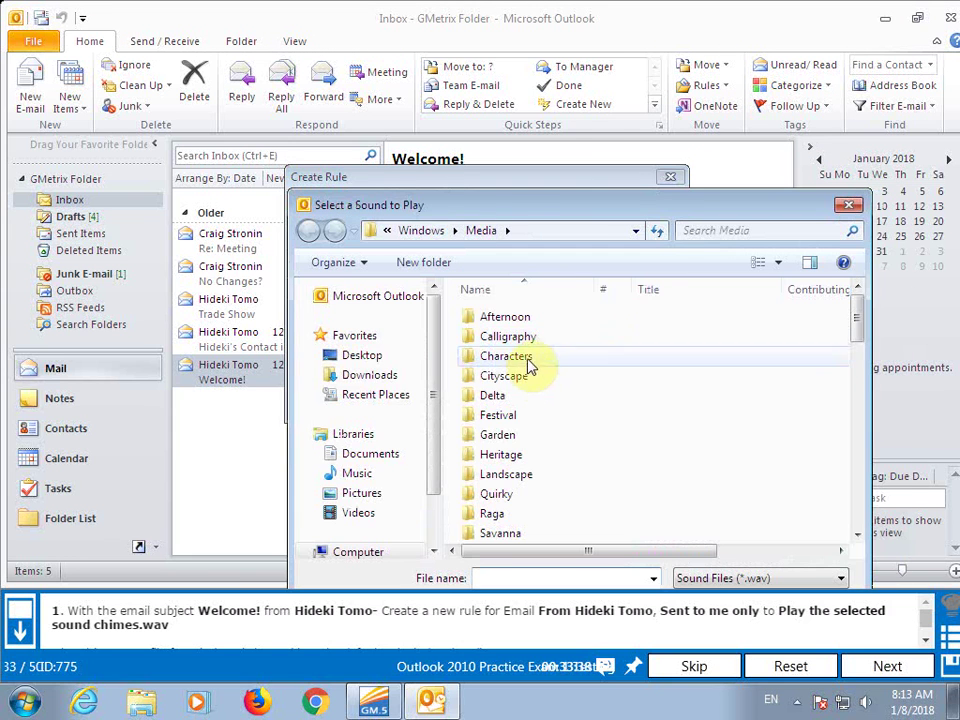
drag(858, 322, 858, 363)
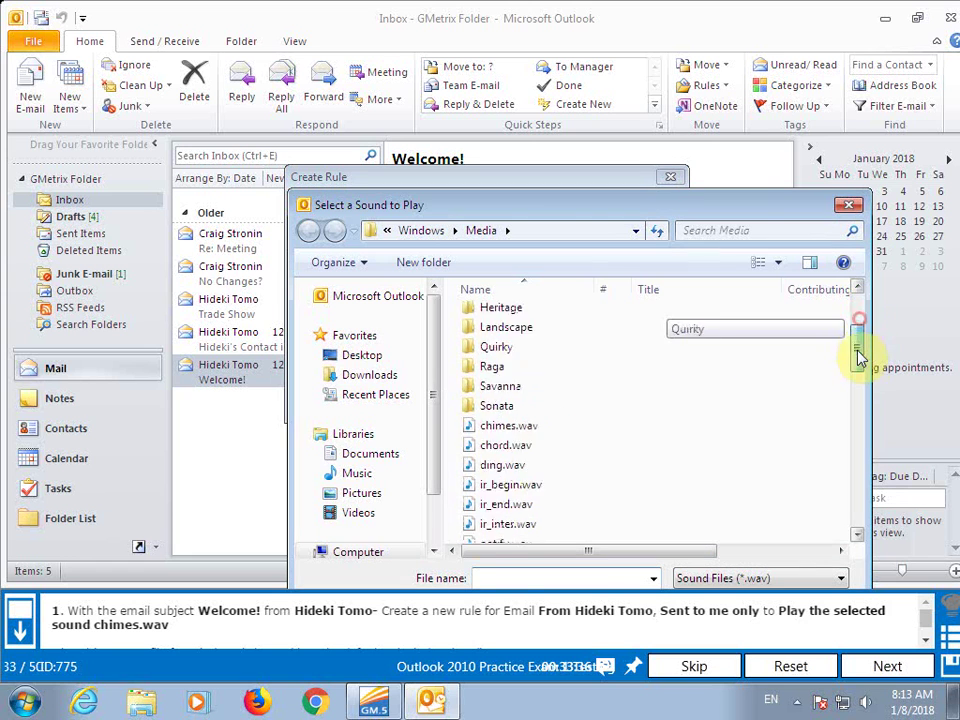
click(568, 360)
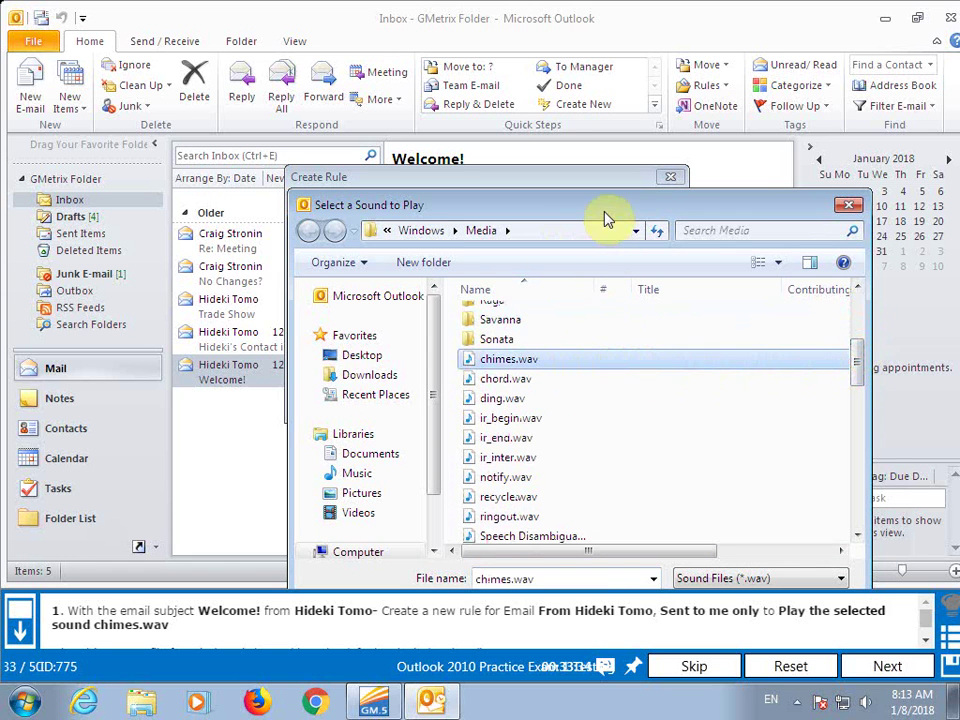
drag(606, 214, 560, 68)
click(668, 456)
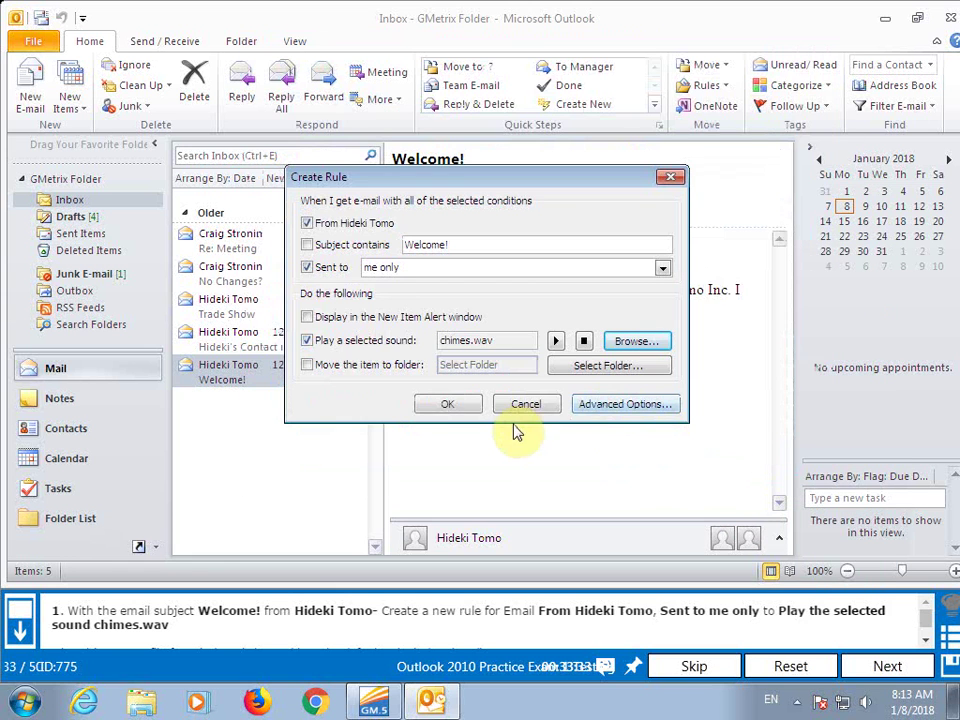
click(456, 410)
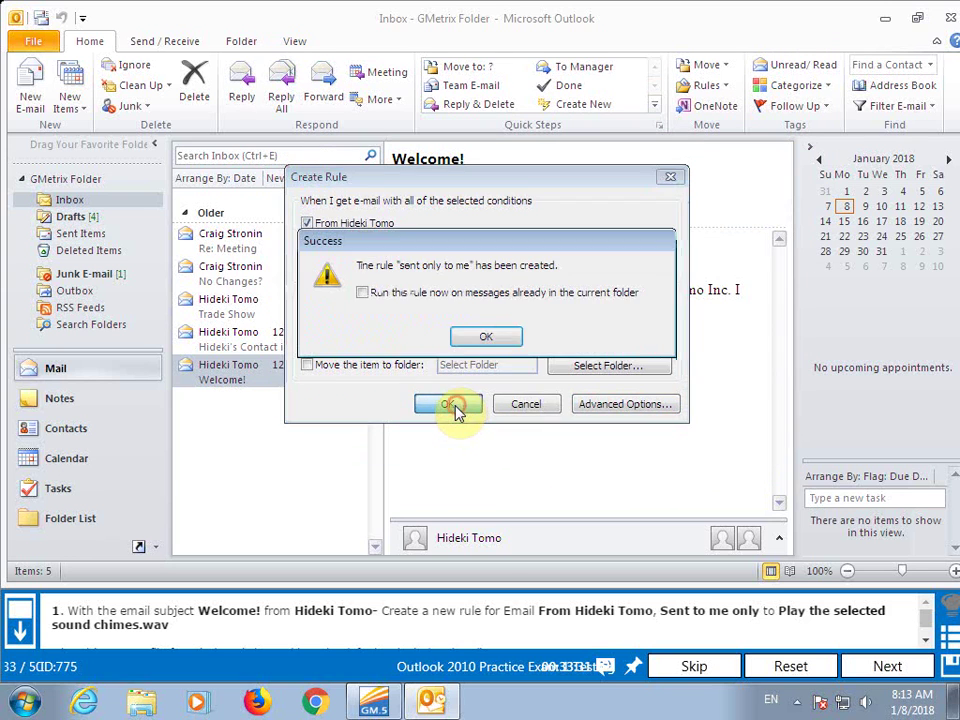
click(484, 334)
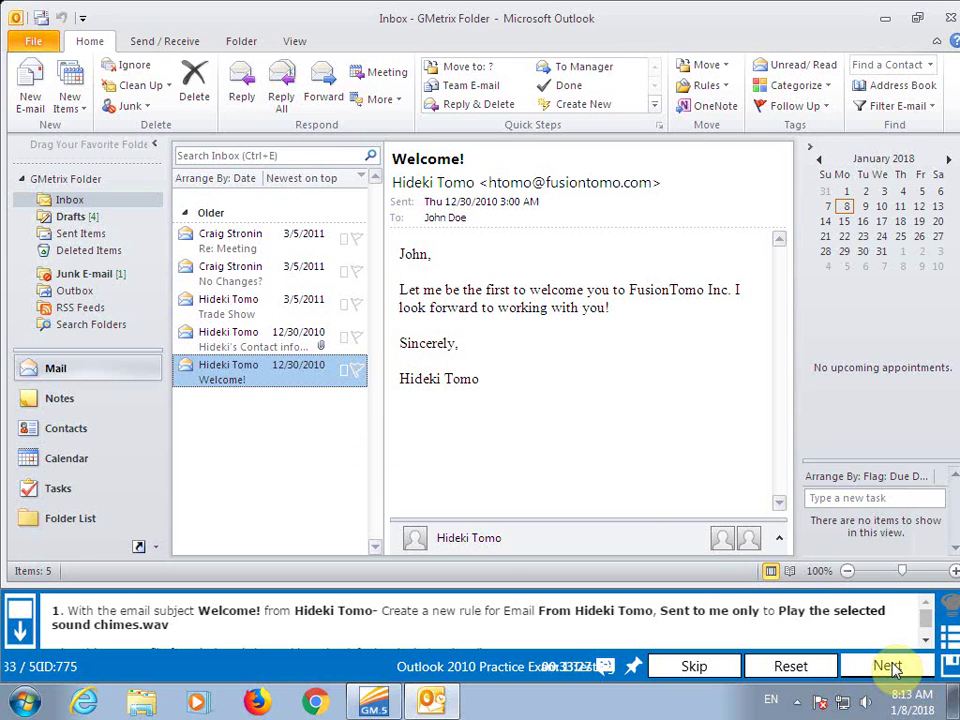
click(925, 638)
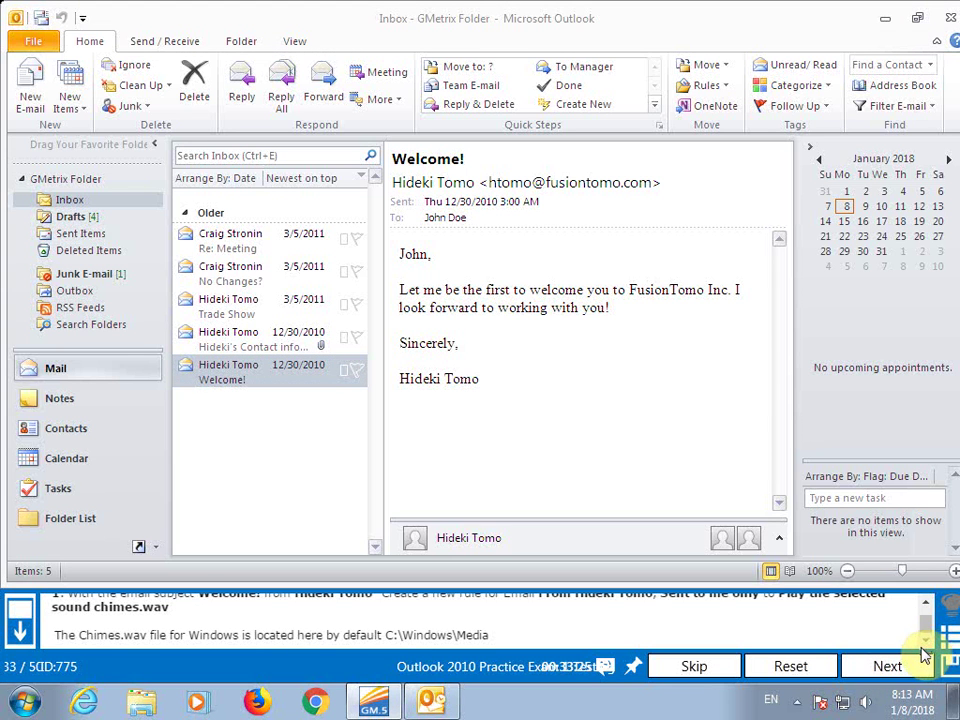
- Mark the Contact information message in Junk E-mail as Not Junk and submit the task
click(885, 664)
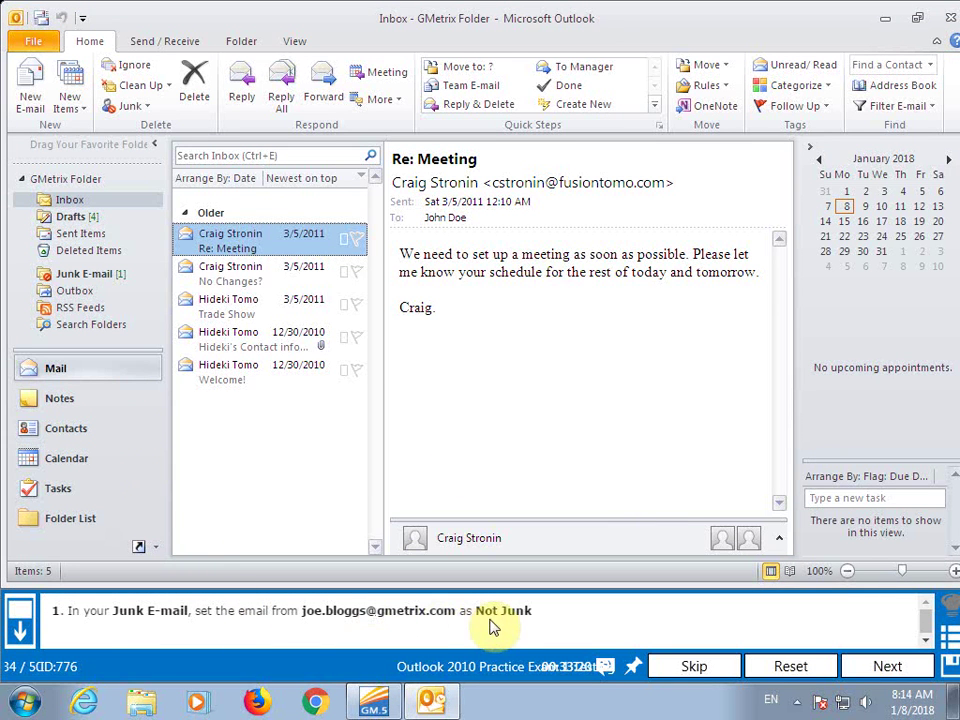
click(88, 290)
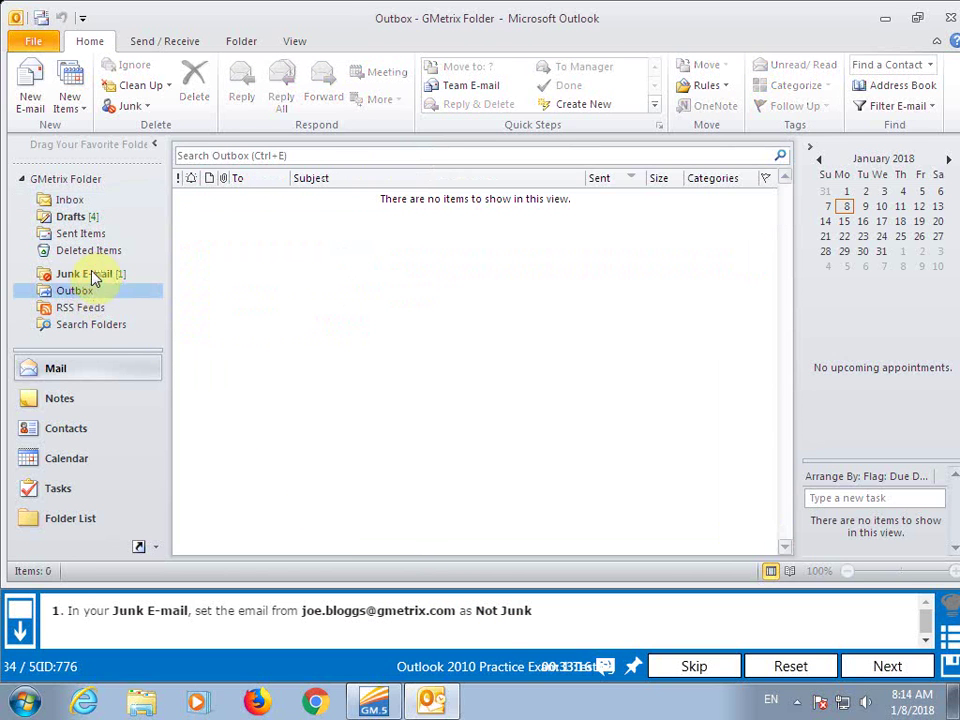
click(90, 275)
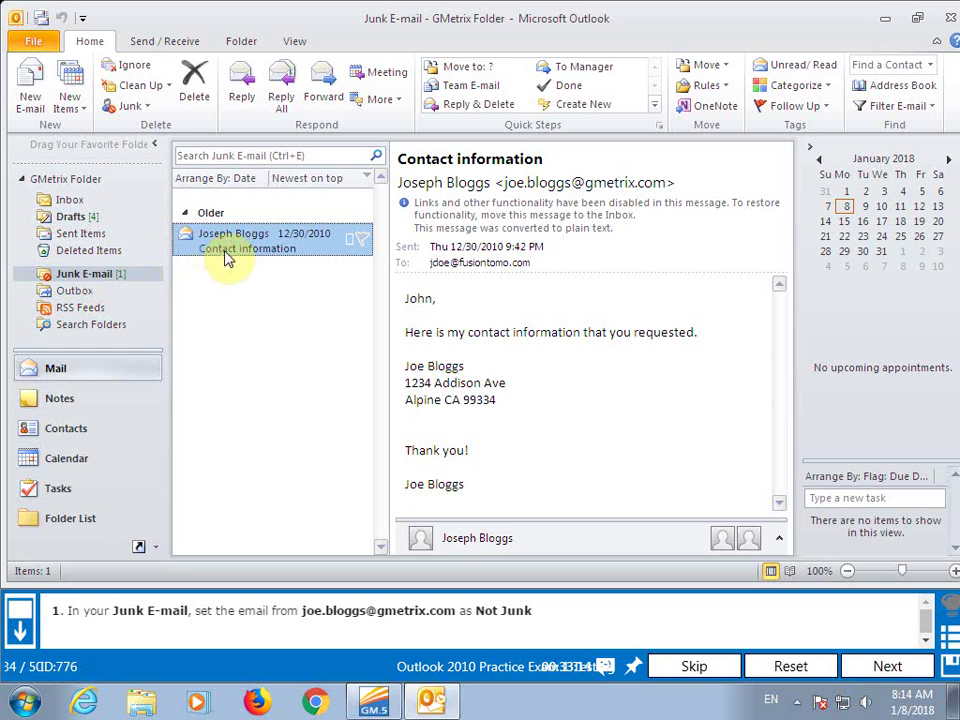
click(150, 110)
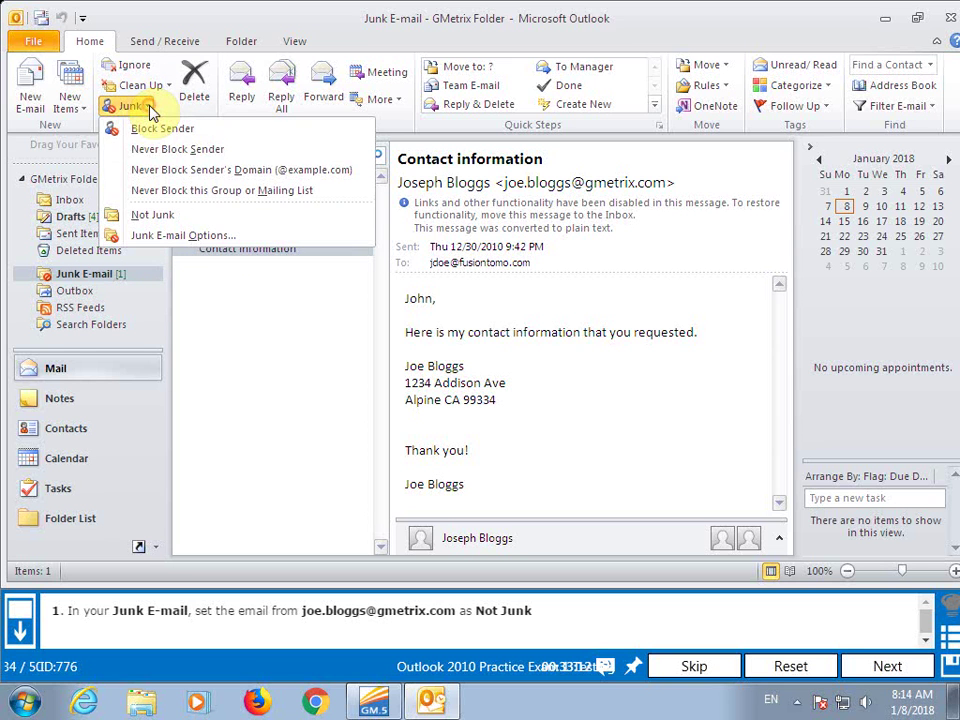
click(130, 214)
click(555, 418)
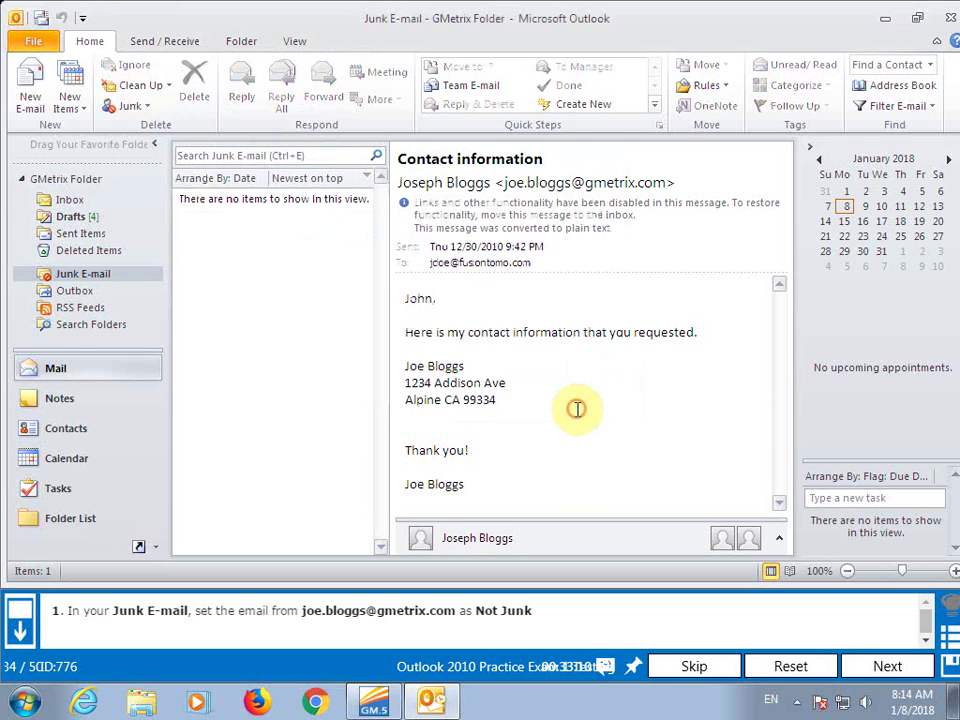
click(886, 672)
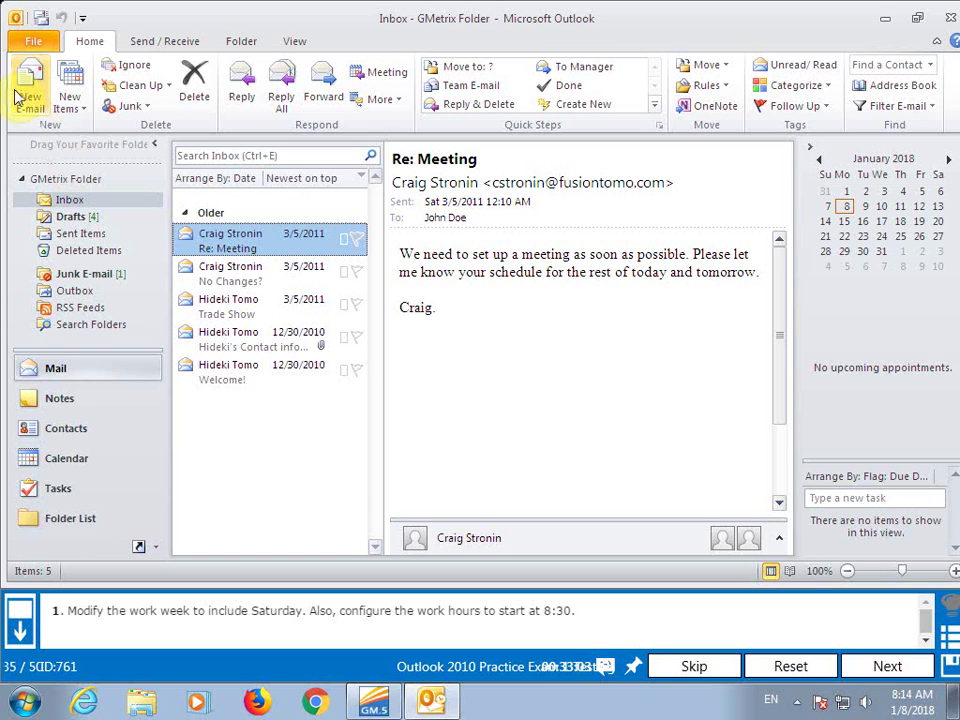
- In Calendar options, set work start time to 8:30 AM, add Saturday, and submit
click(30, 42)
click(62, 270)
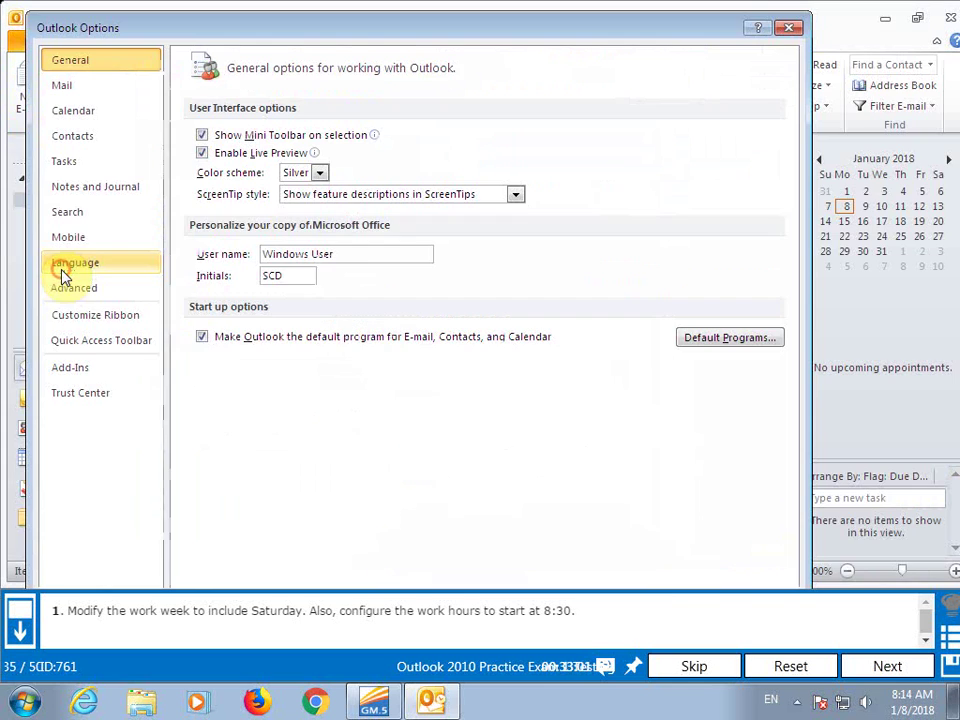
click(82, 108)
click(391, 153)
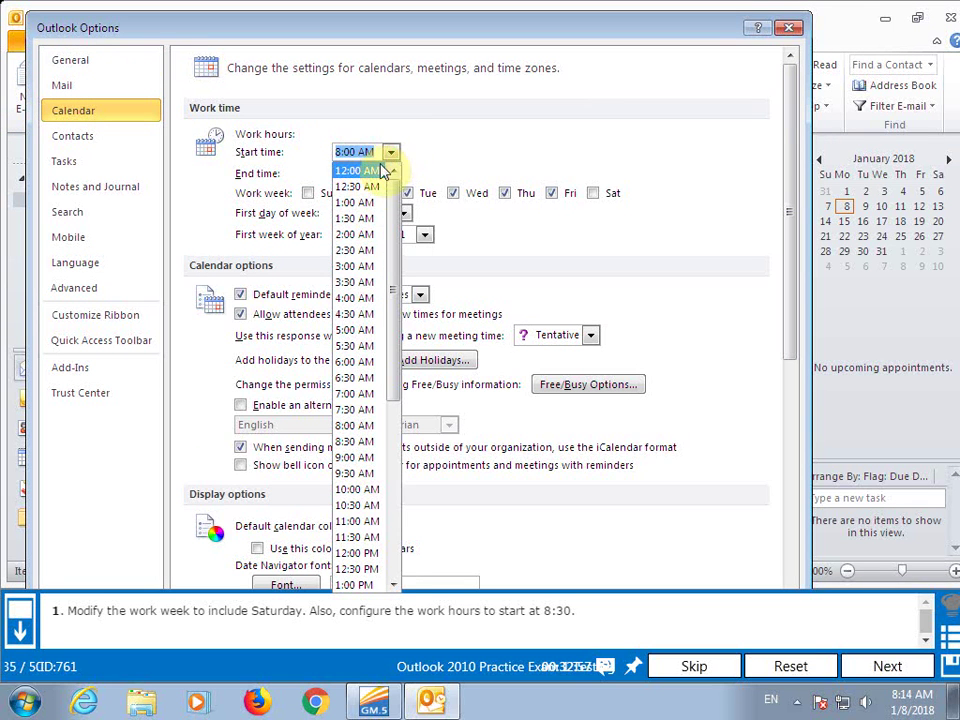
click(374, 442)
click(594, 193)
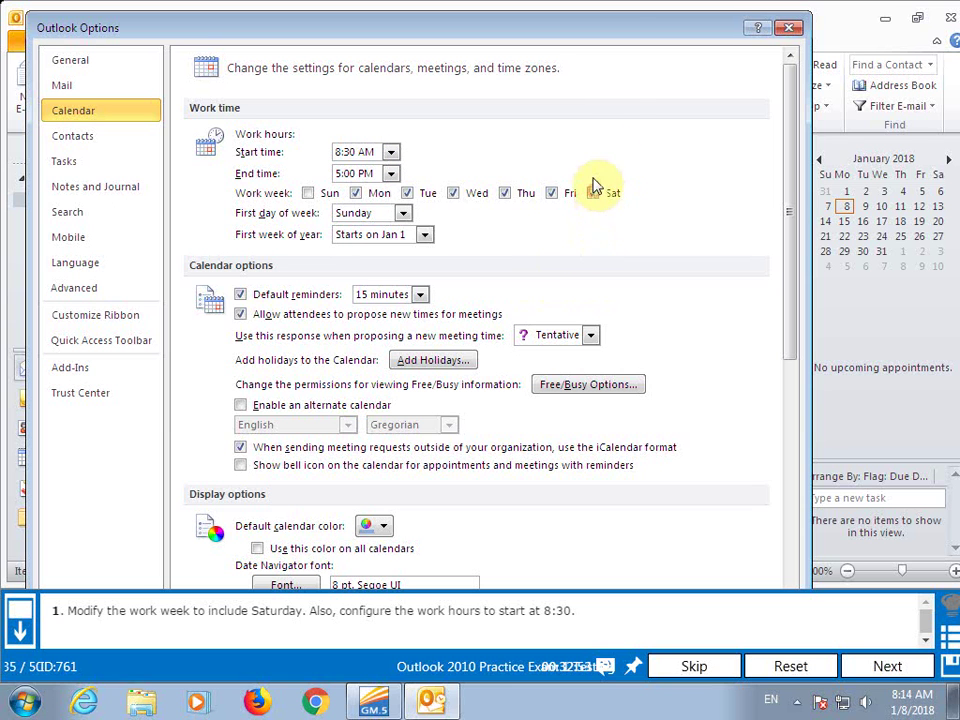
mouse_move(606, 13)
mouse_down()
mouse_move(608, 128)
mouse_move(610, 58)
mouse_up()
click(702, 502)
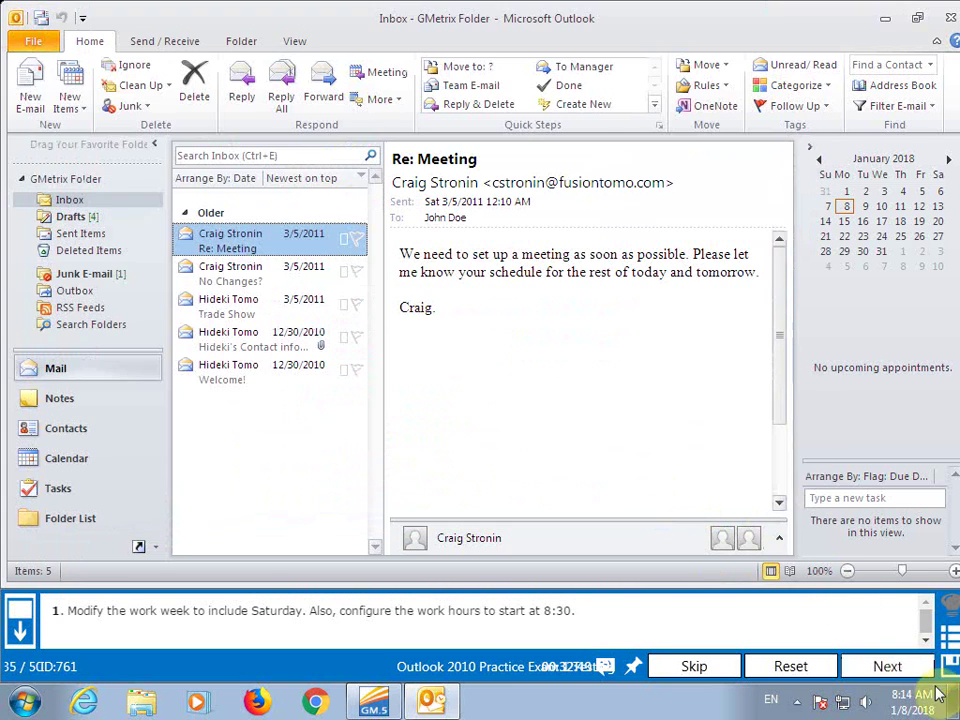
click(905, 667)
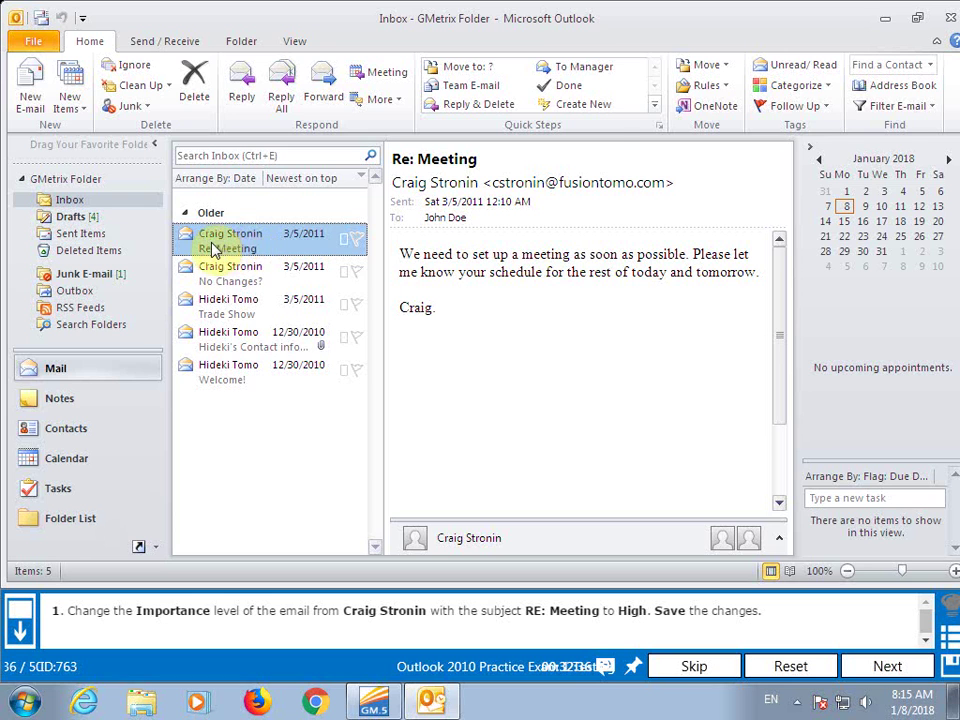
double_click(213, 249)
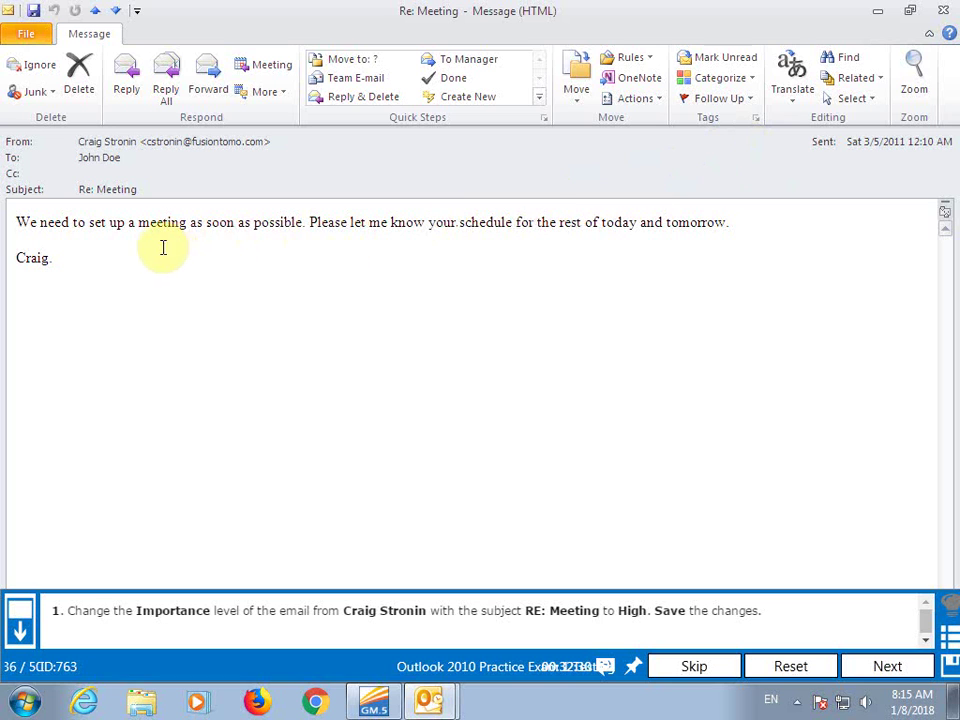
click(262, 91)
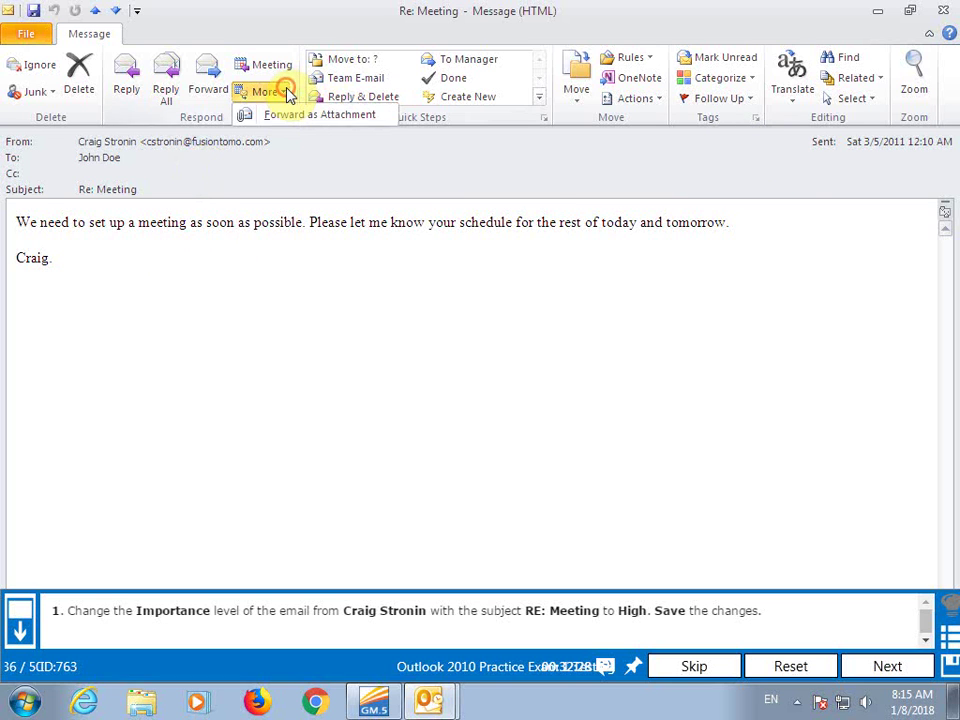
click(414, 152)
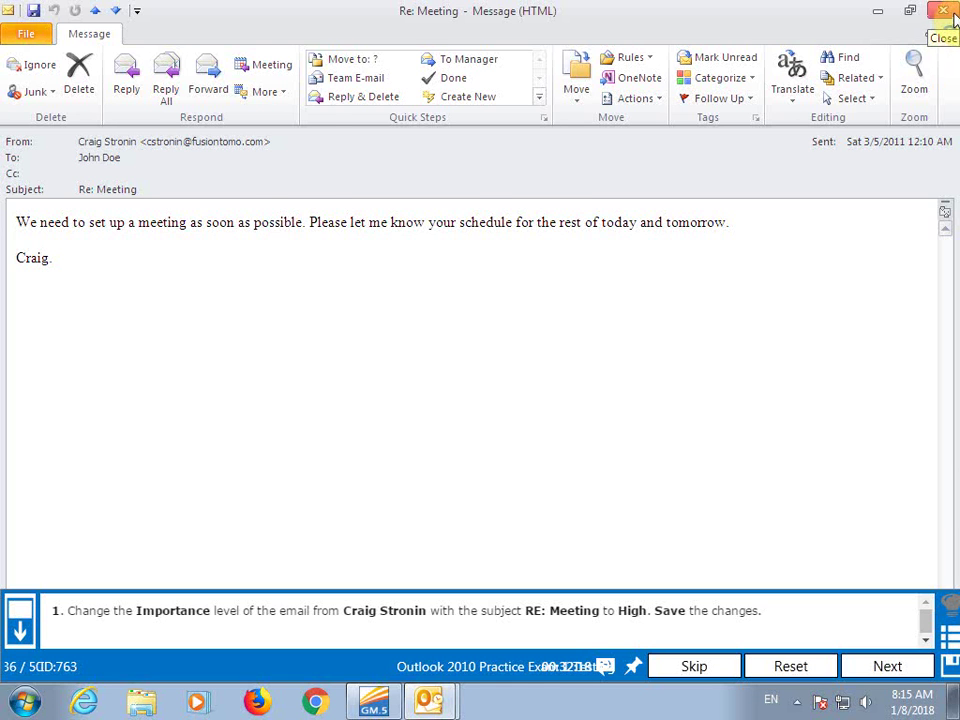
click(943, 11)
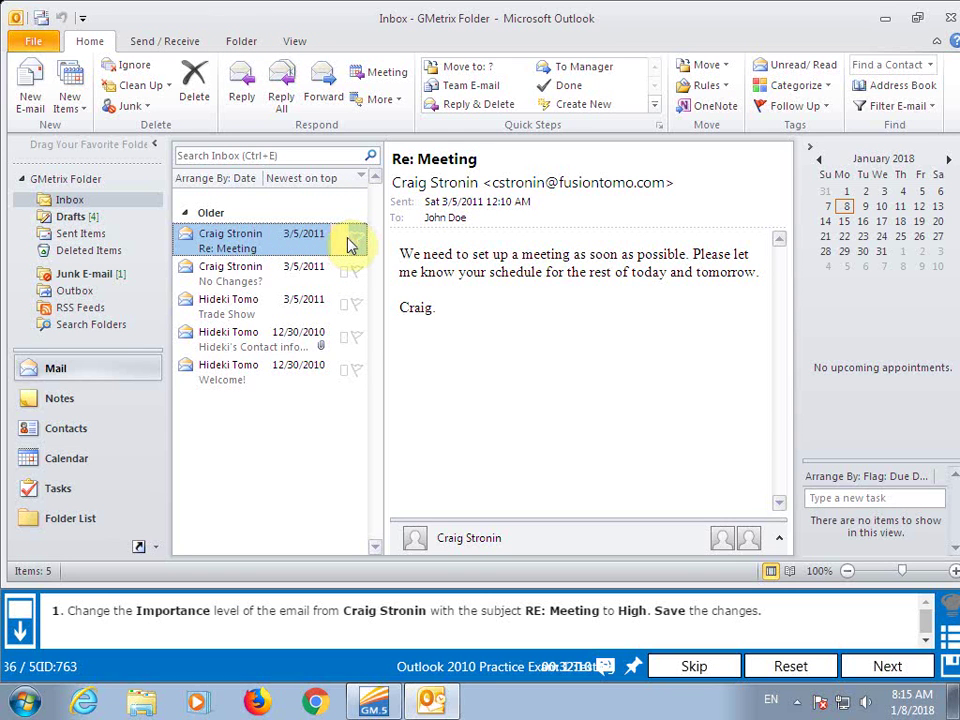
right_click(275, 248)
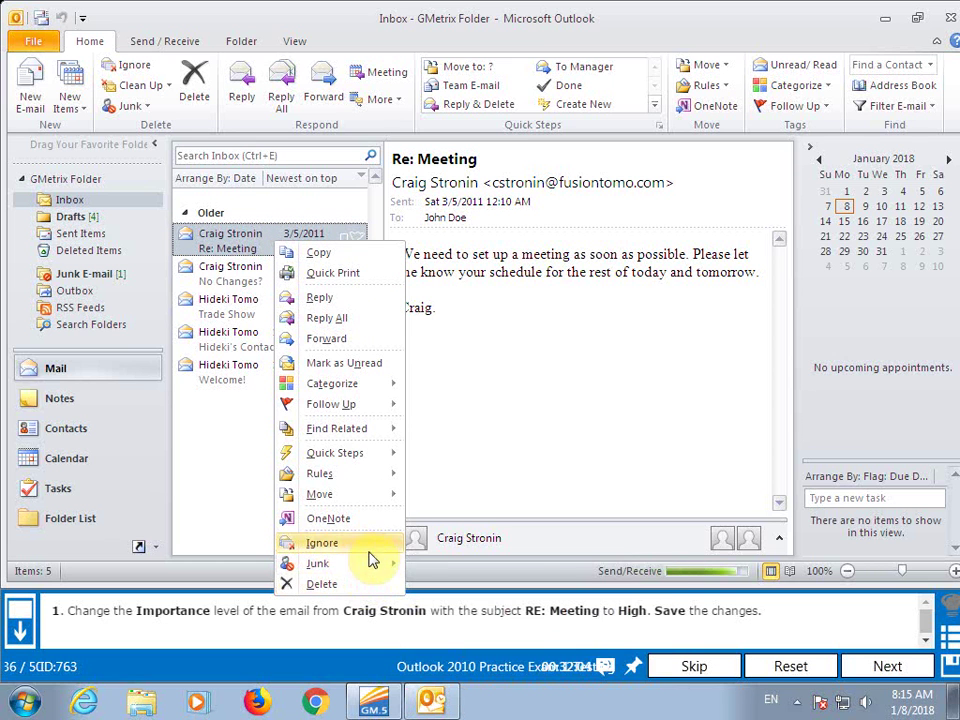
mouse_move(378, 490)
mouse_move(386, 456)
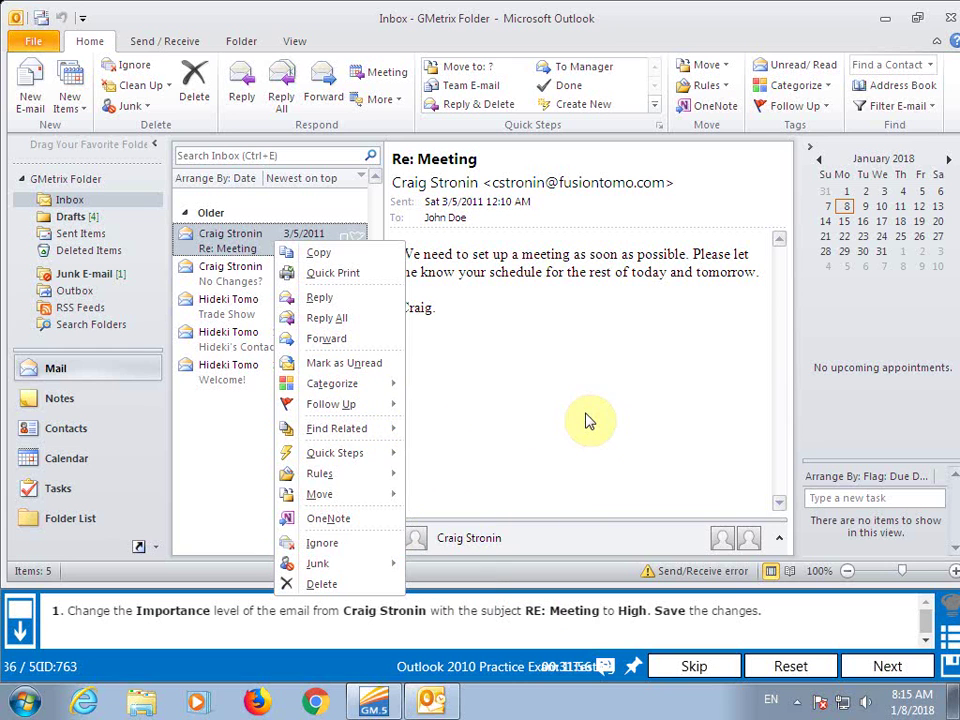
mouse_move(390, 392)
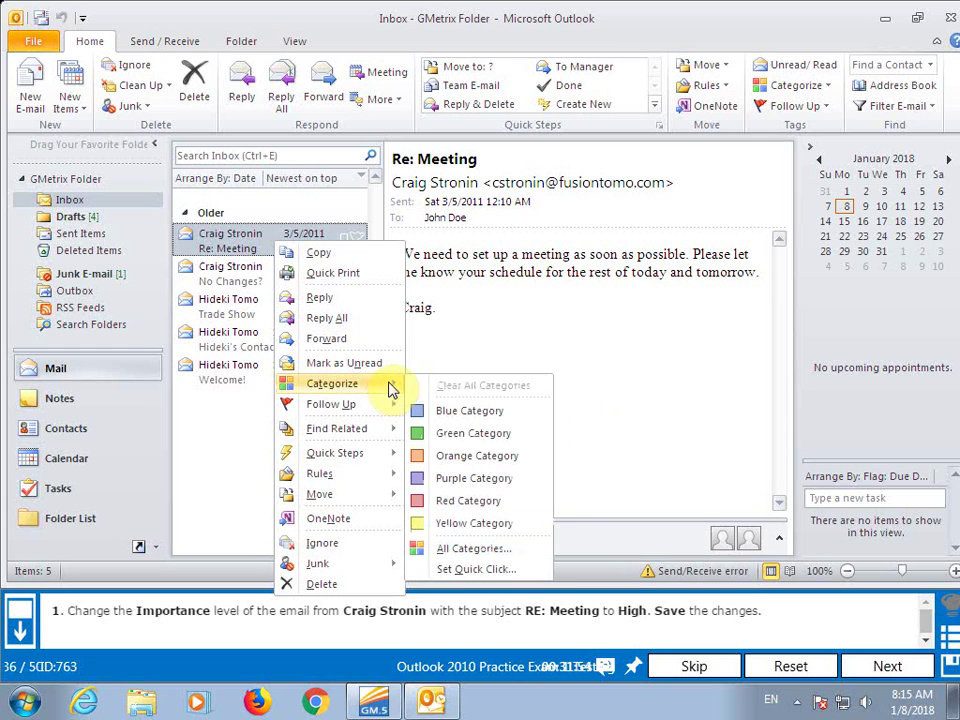
click(680, 412)
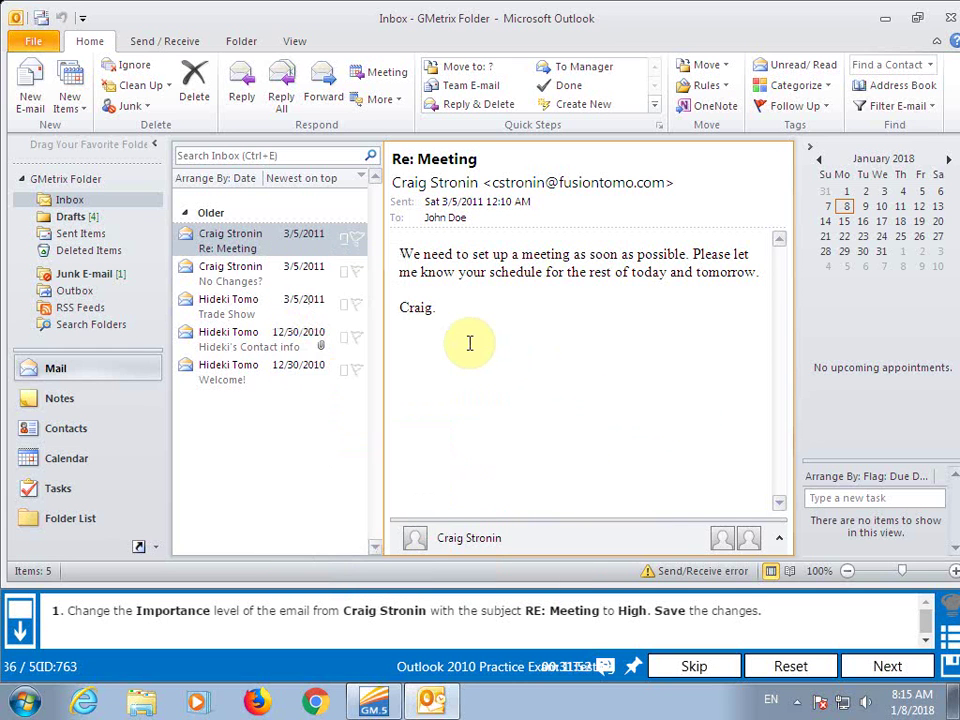
click(290, 248)
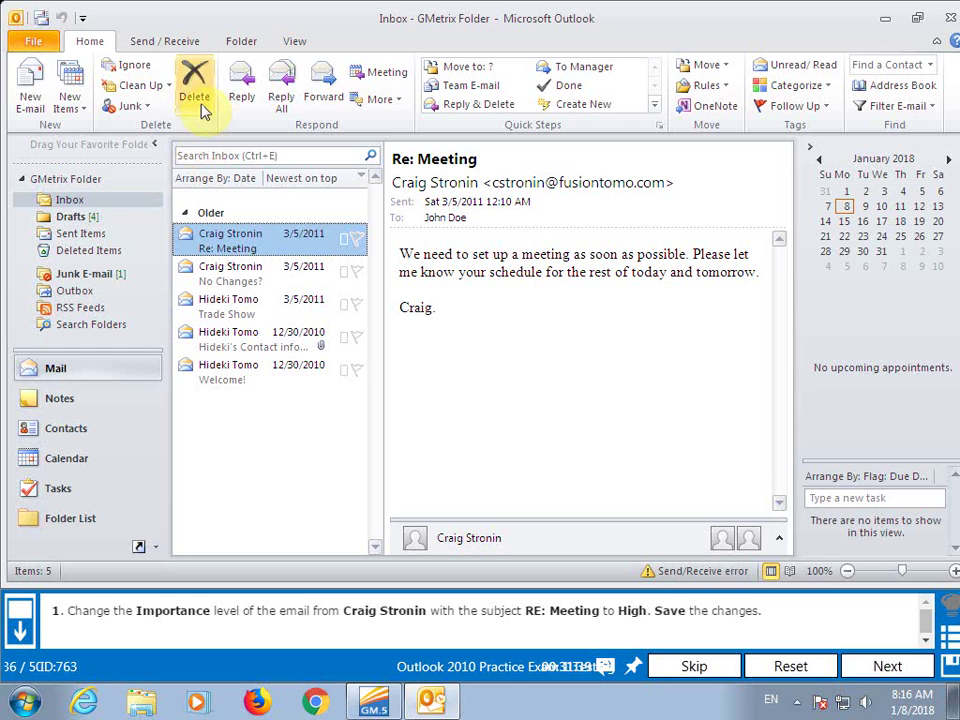
- Look at the Advanced View Settings and close them without changes
click(238, 42)
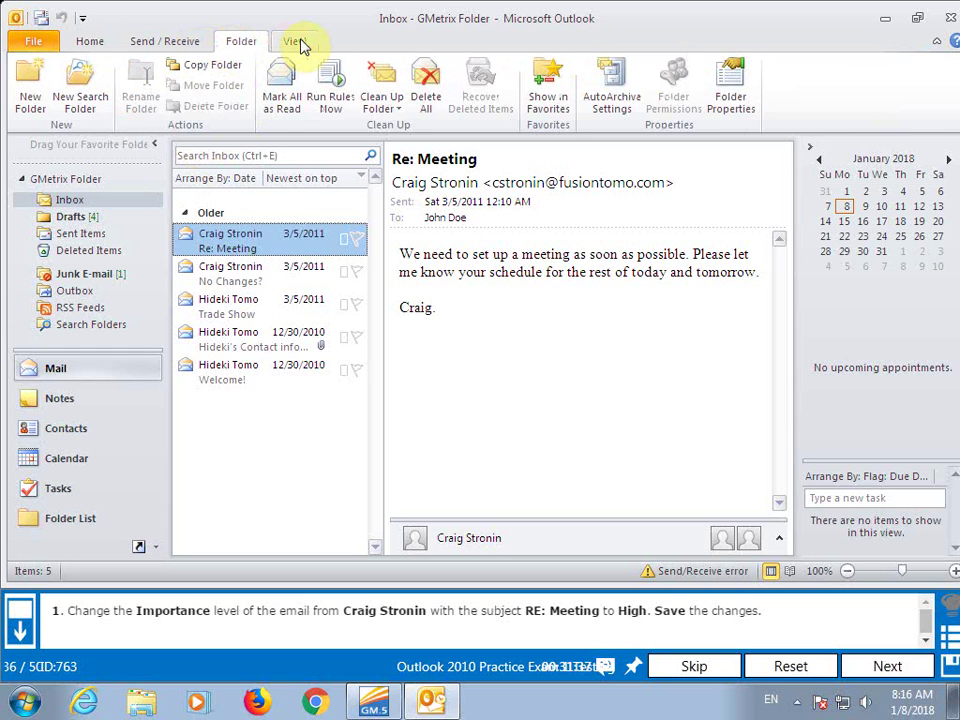
click(296, 42)
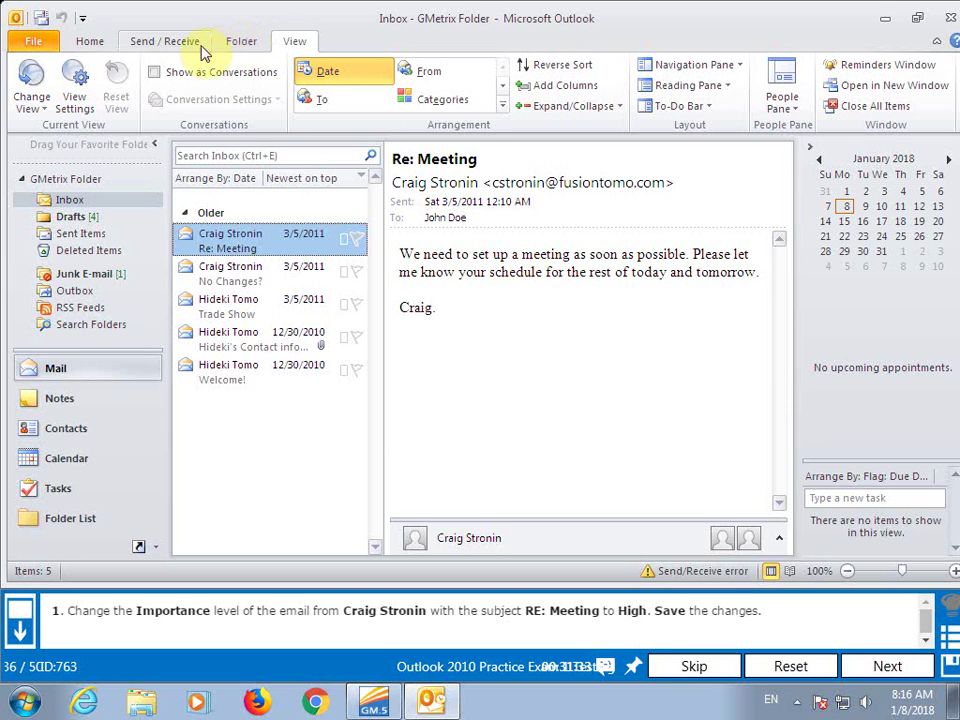
click(80, 86)
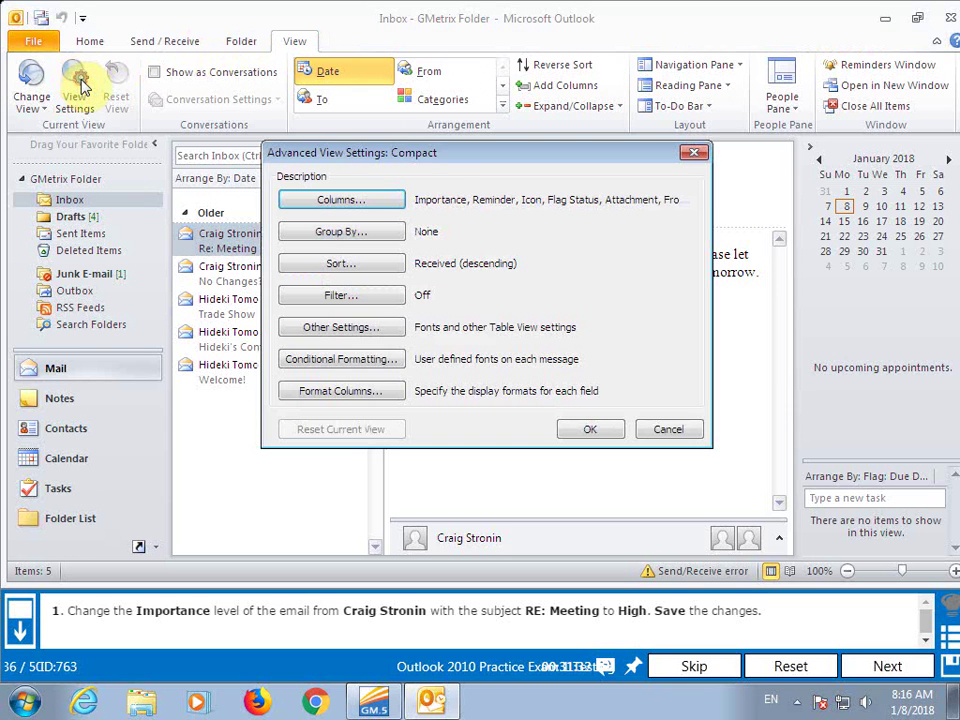
click(698, 155)
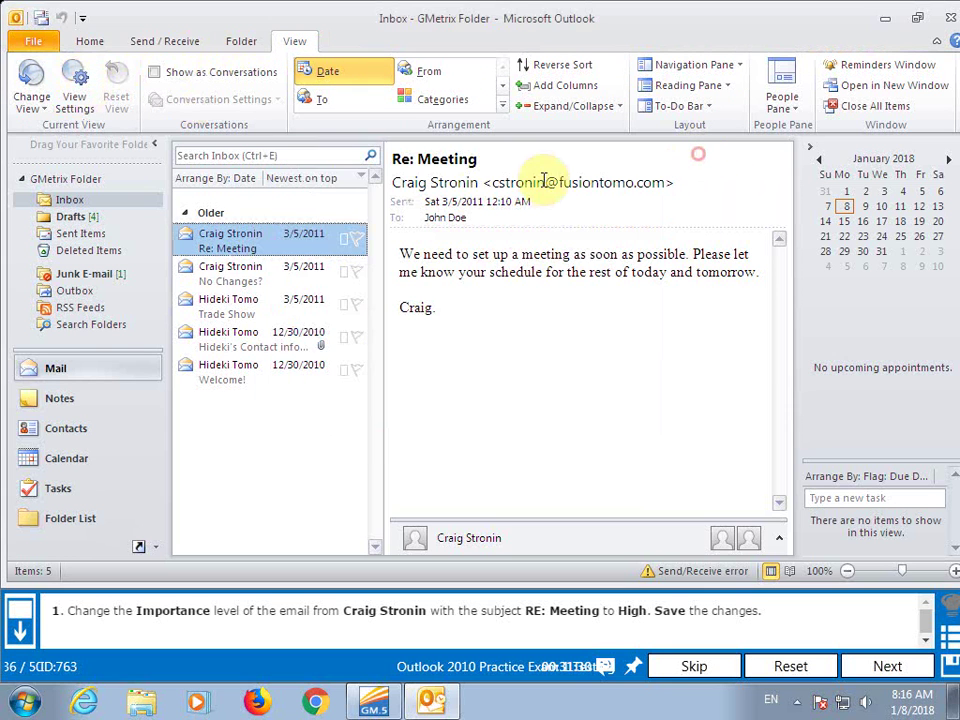
- Set the Re: Meeting message's importance to High in its Properties
double_click(267, 248)
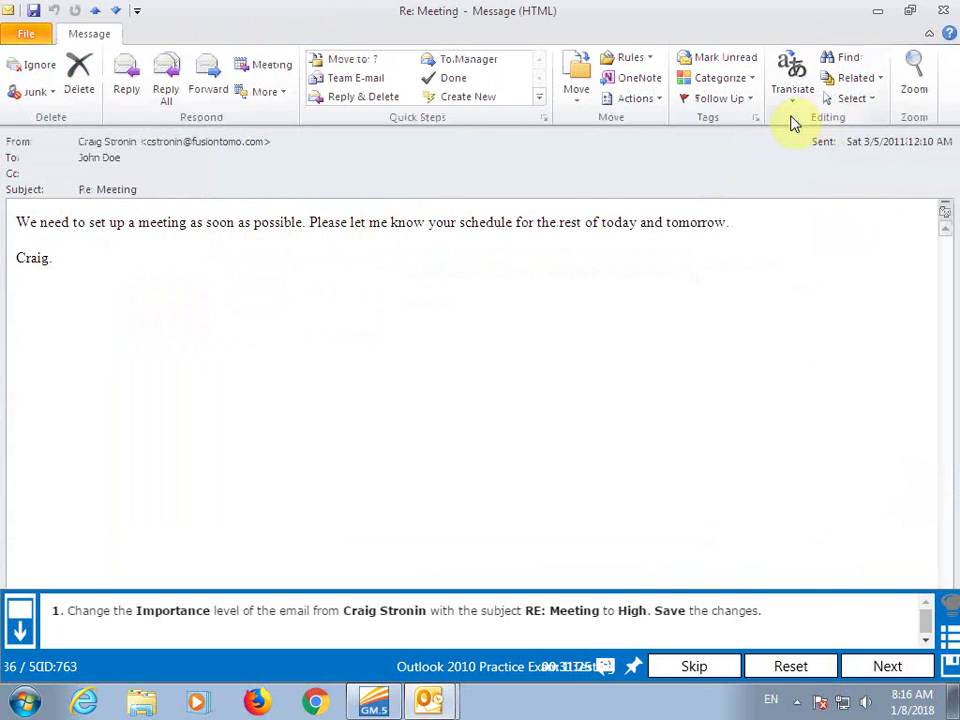
click(756, 119)
click(426, 179)
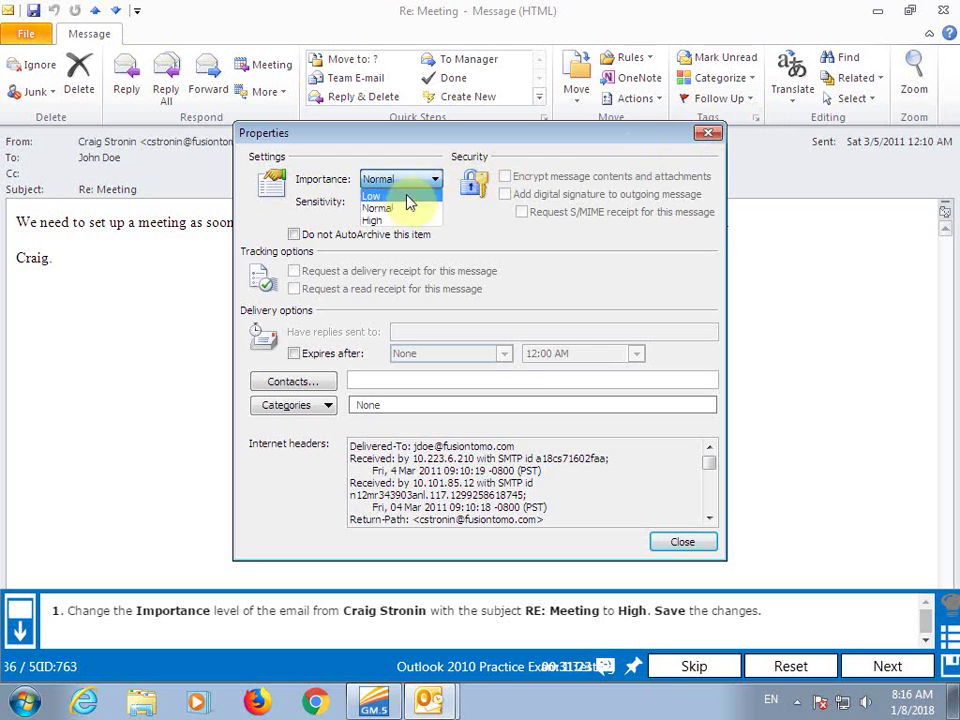
click(380, 218)
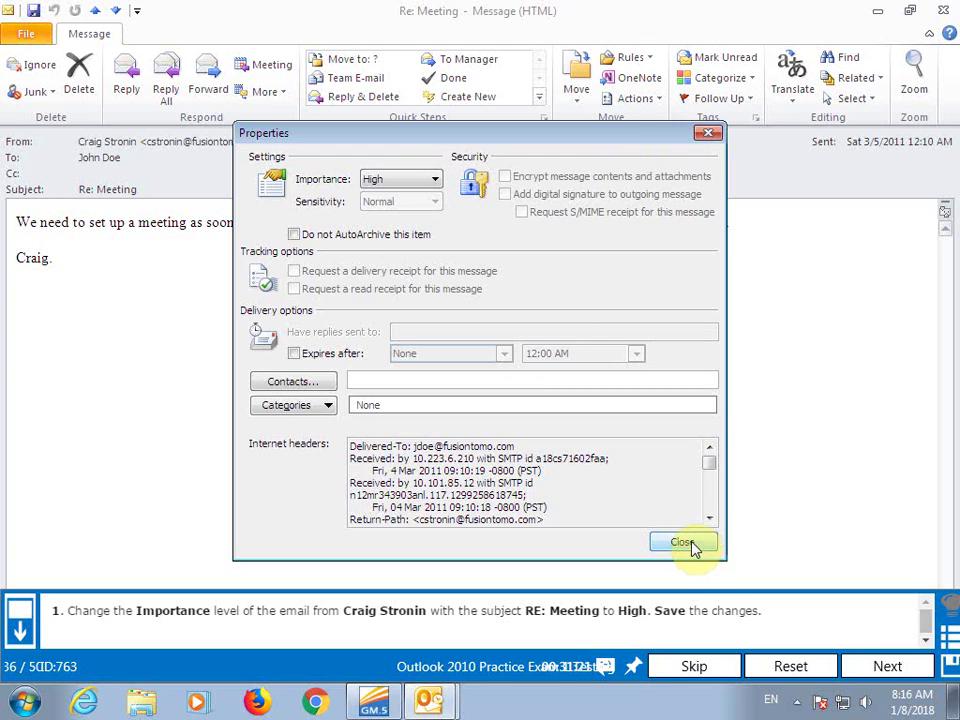
click(688, 543)
- Save the message, close its window, and submit the task
click(909, 667)
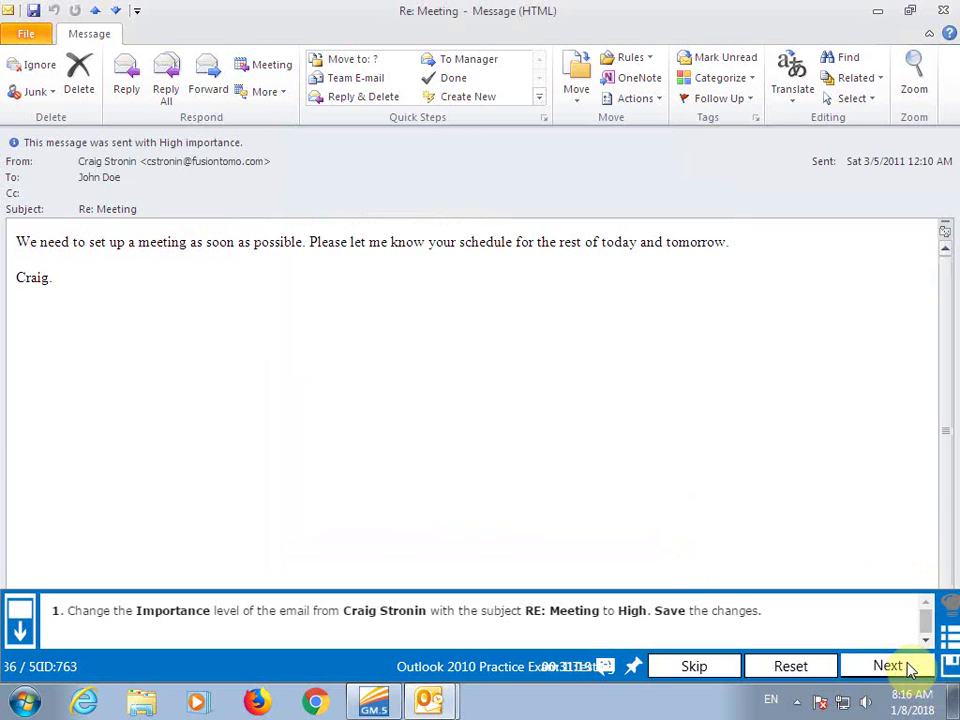
click(31, 12)
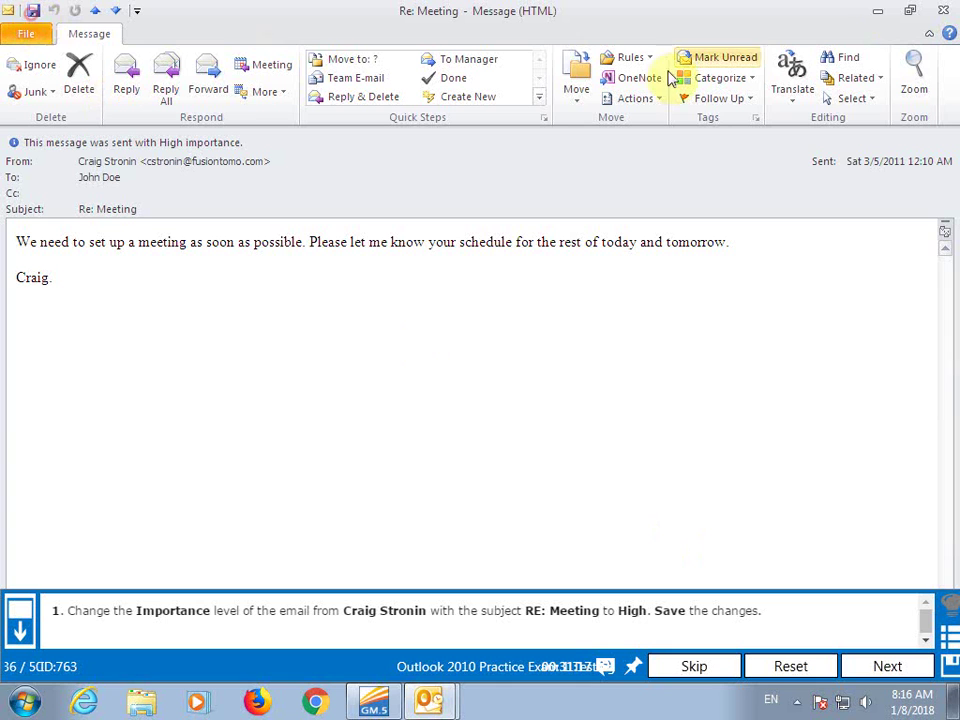
click(944, 10)
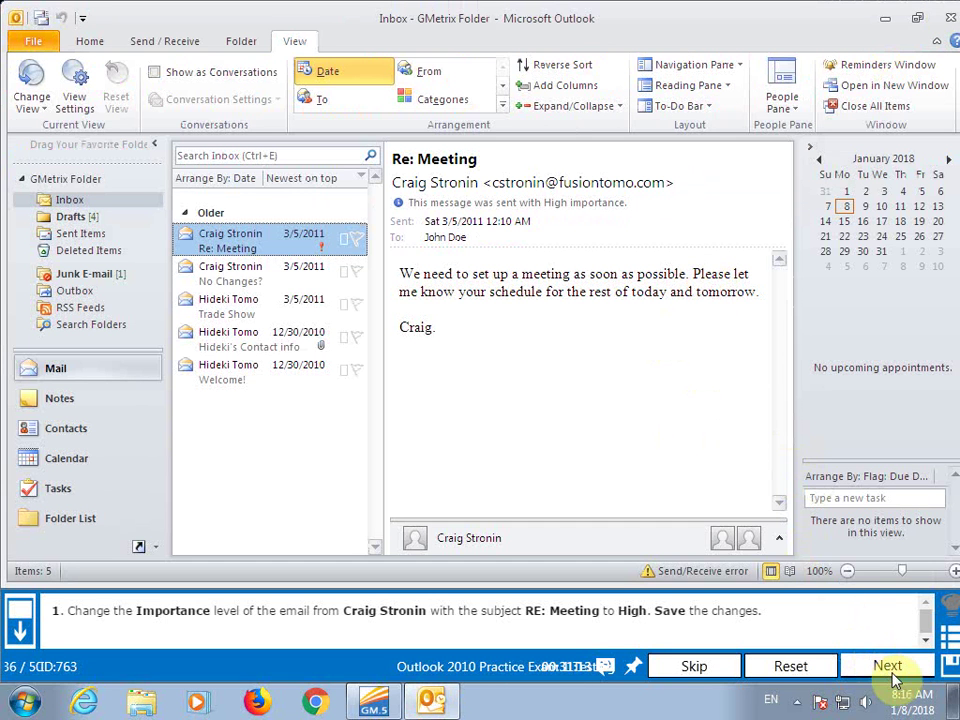
click(893, 678)
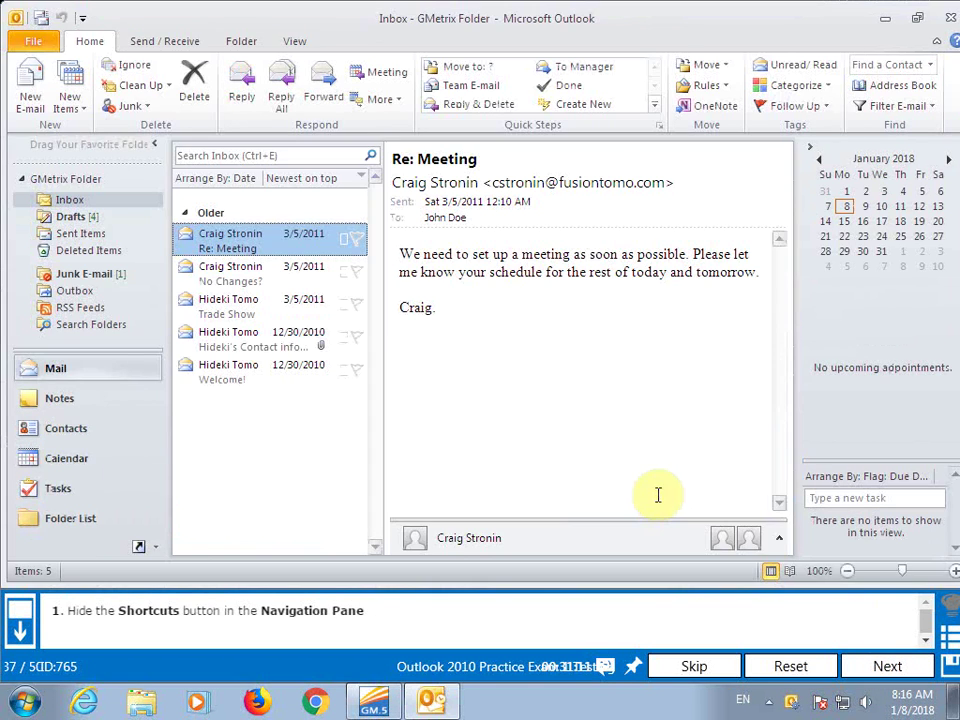
- Uncheck Shortcuts in Navigation Pane Options and submit the task
click(157, 549)
click(265, 600)
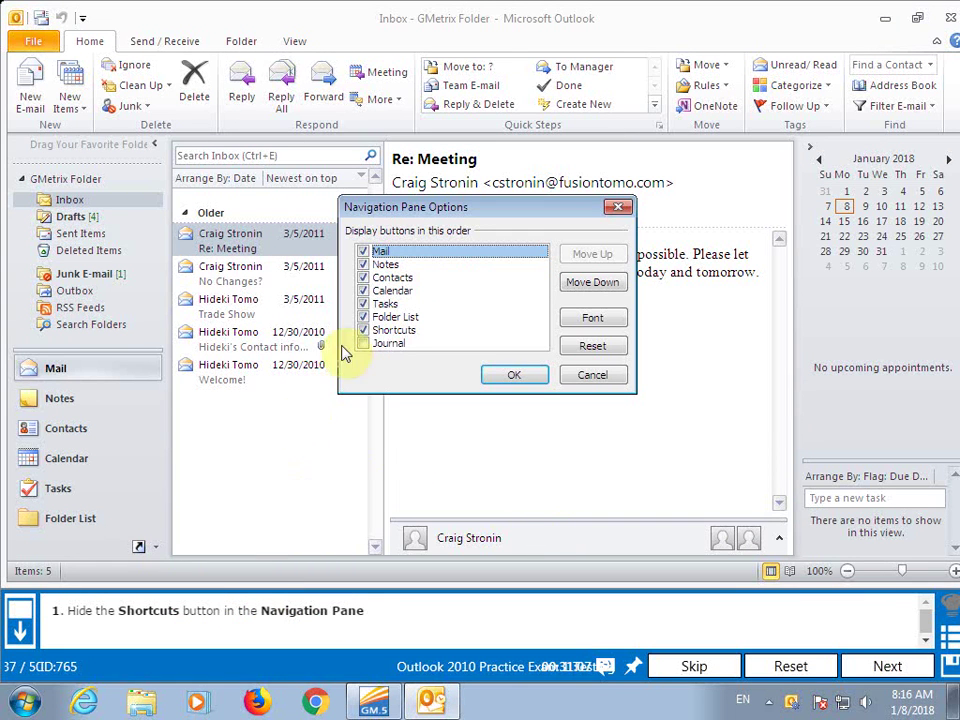
click(363, 330)
click(525, 377)
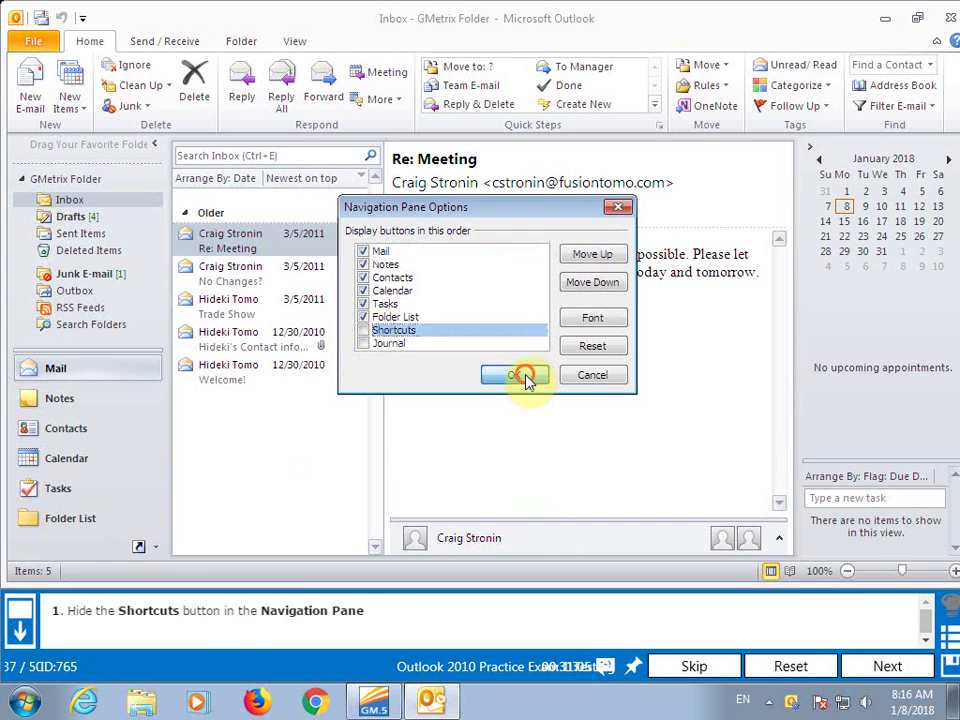
click(887, 663)
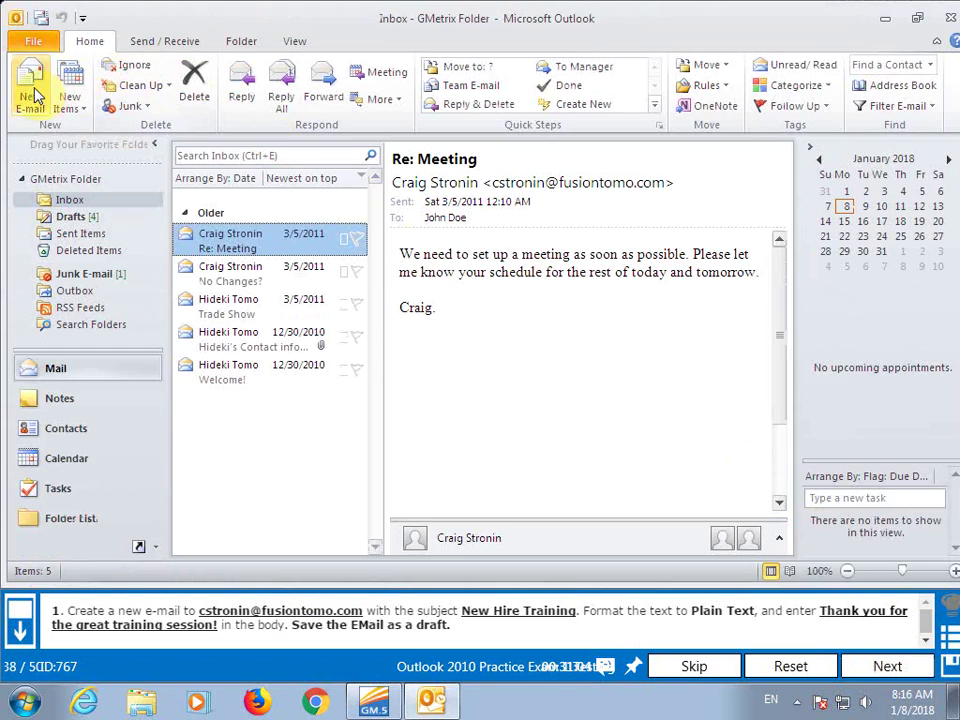
- Start a new e-mail, choose the recipient from the address book, and enter subject New Hire Training
click(35, 95)
click(82, 150)
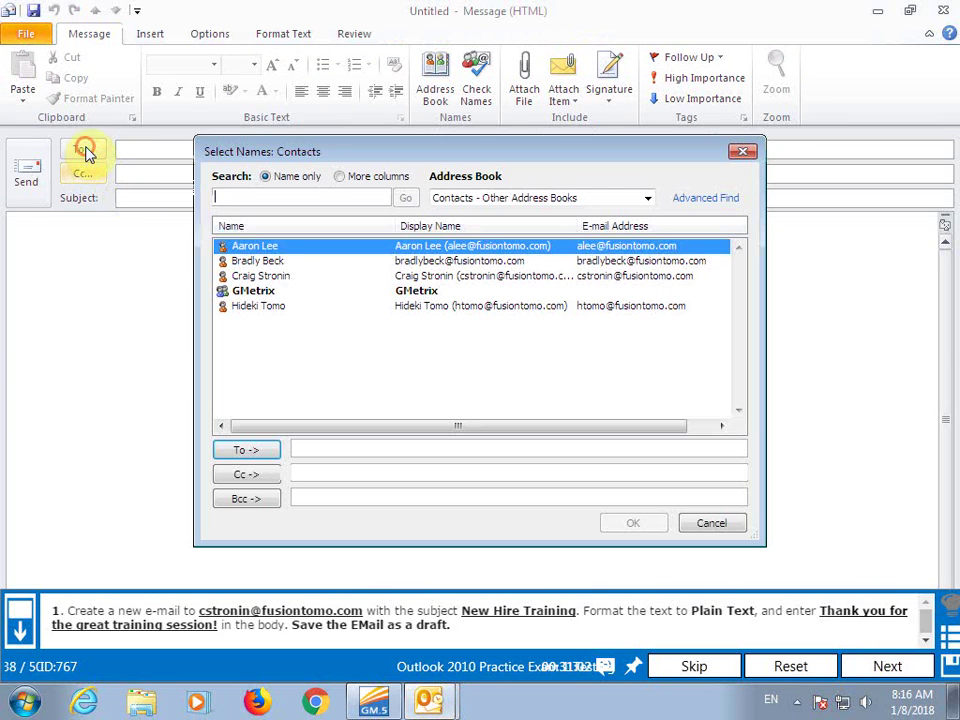
click(279, 282)
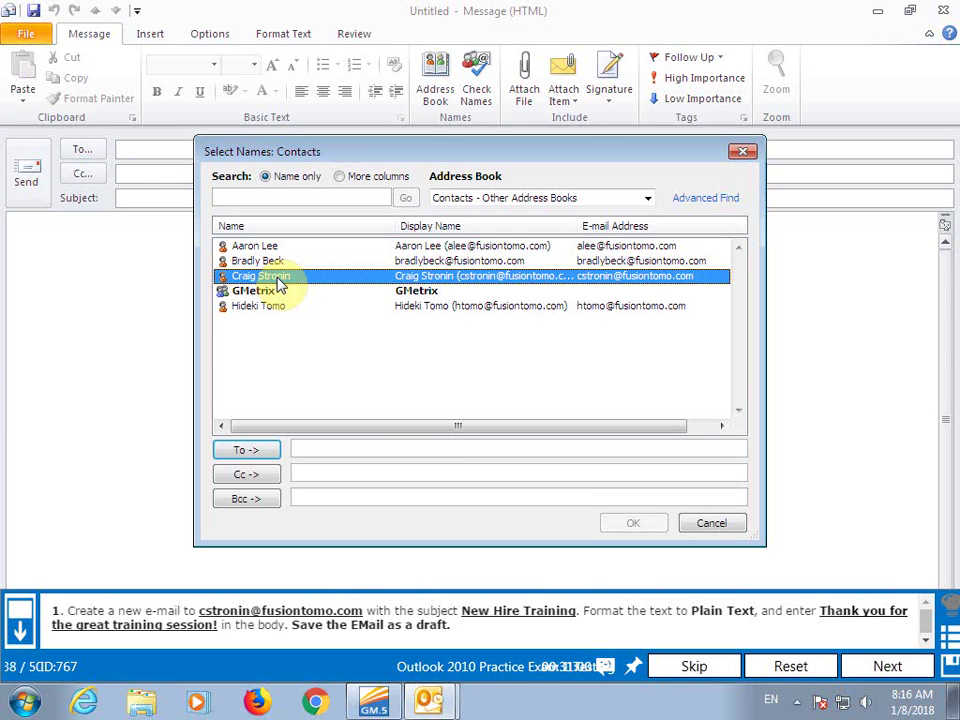
double_click(280, 283)
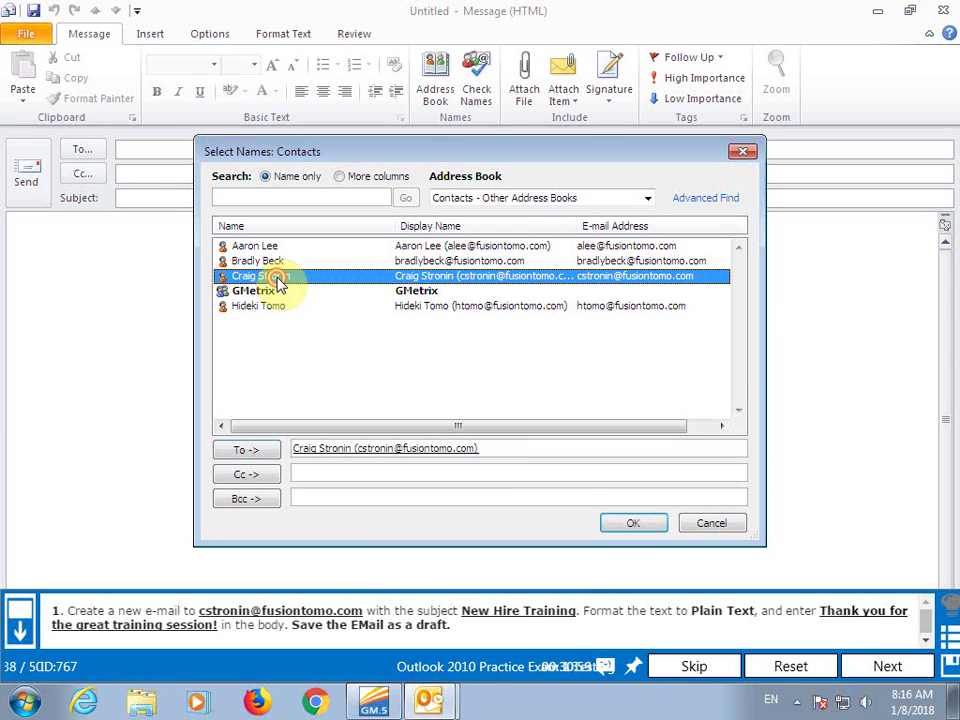
click(633, 520)
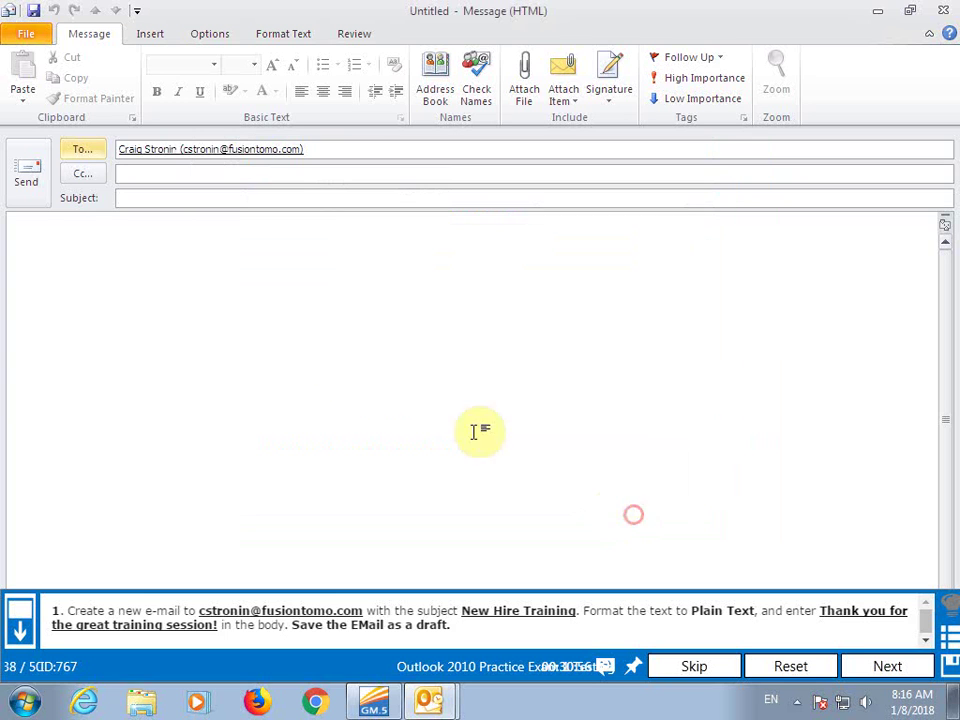
click(146, 198)
text(New Hire Training)
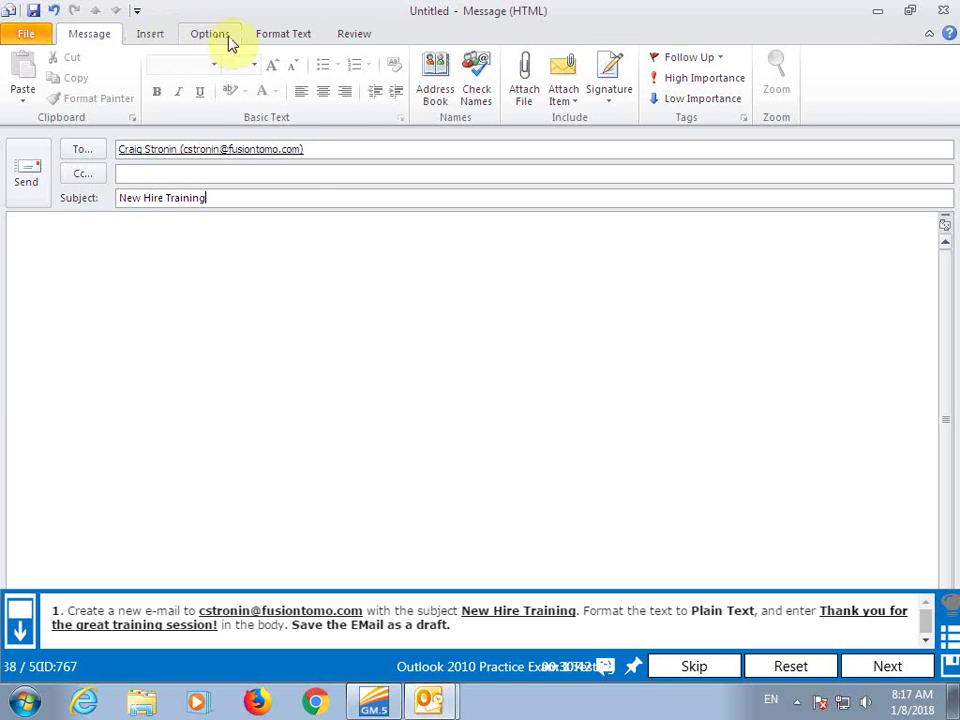
- Switch to Plain Text, write 'Thank you for the great training session!', save the draft, and submit
click(283, 36)
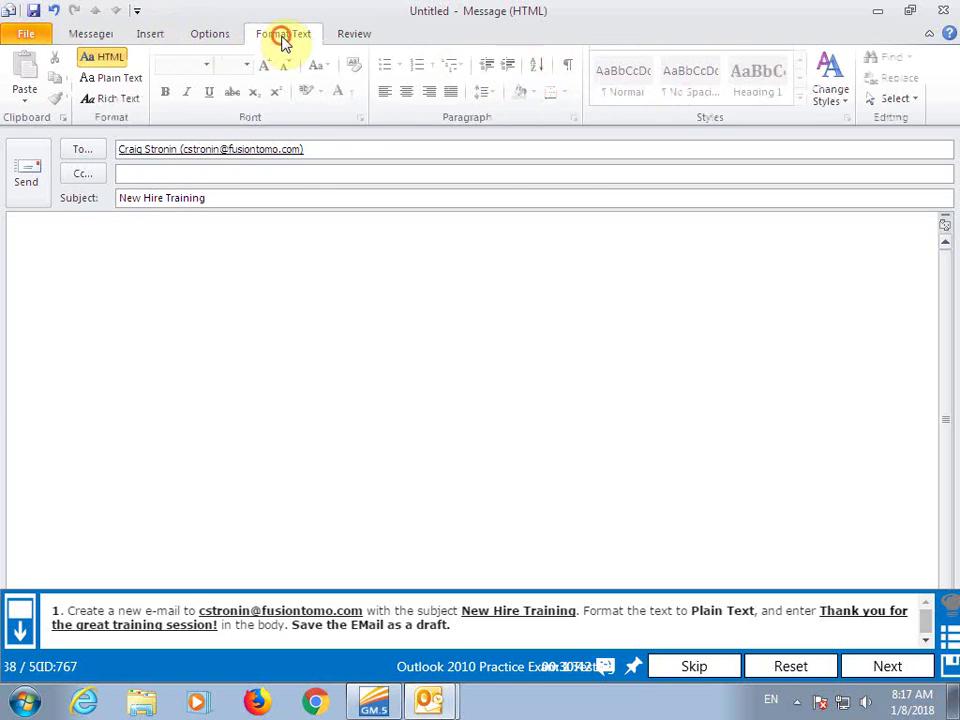
click(134, 80)
click(222, 277)
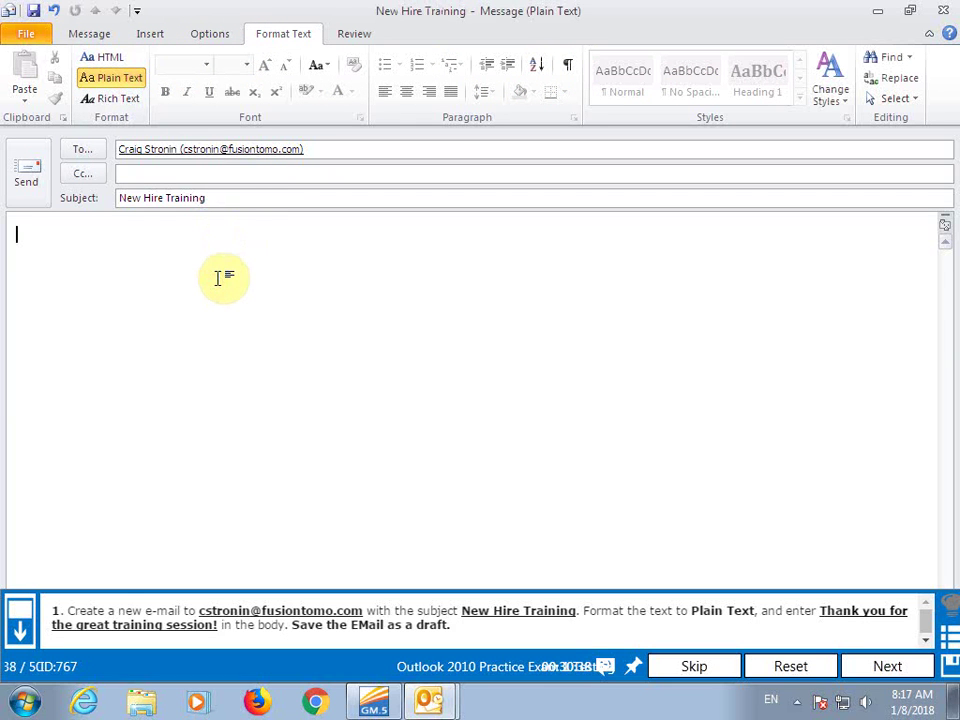
text(Tha)
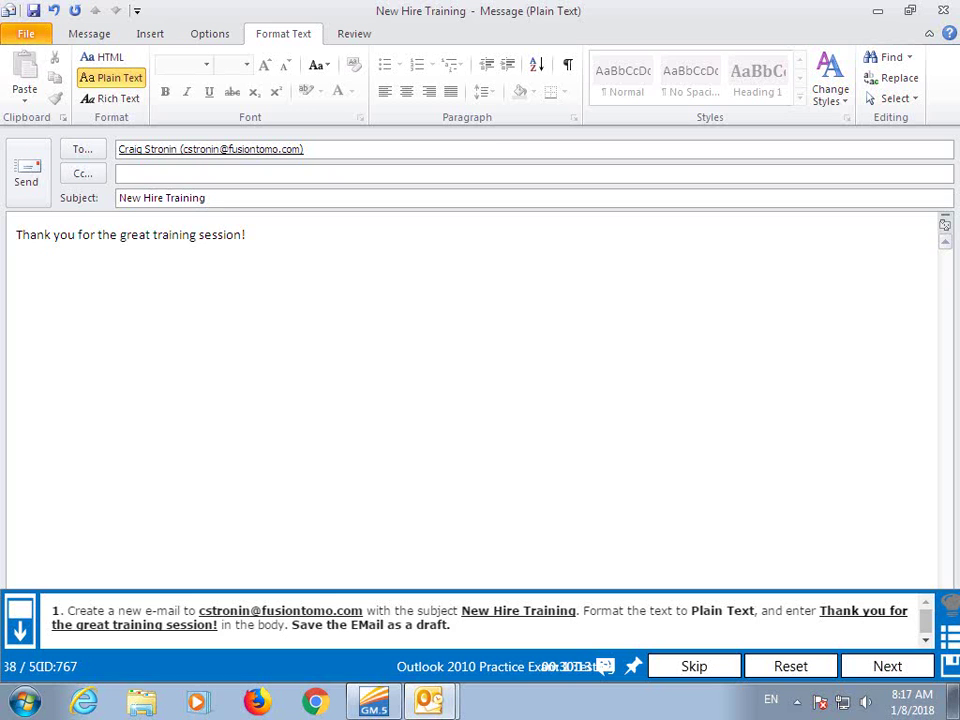
click(36, 12)
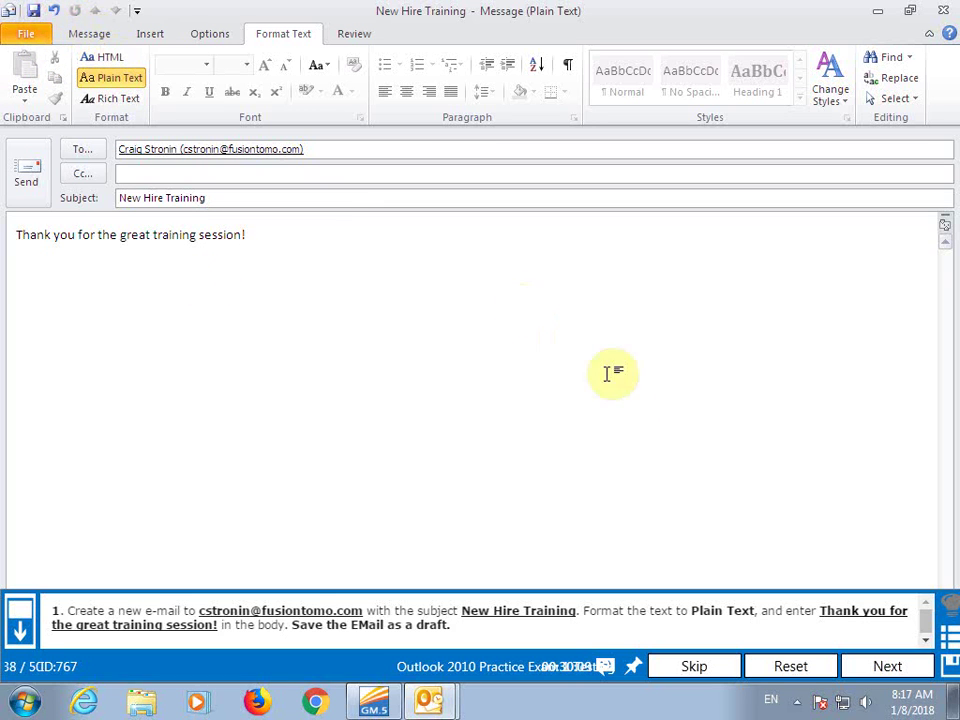
click(947, 14)
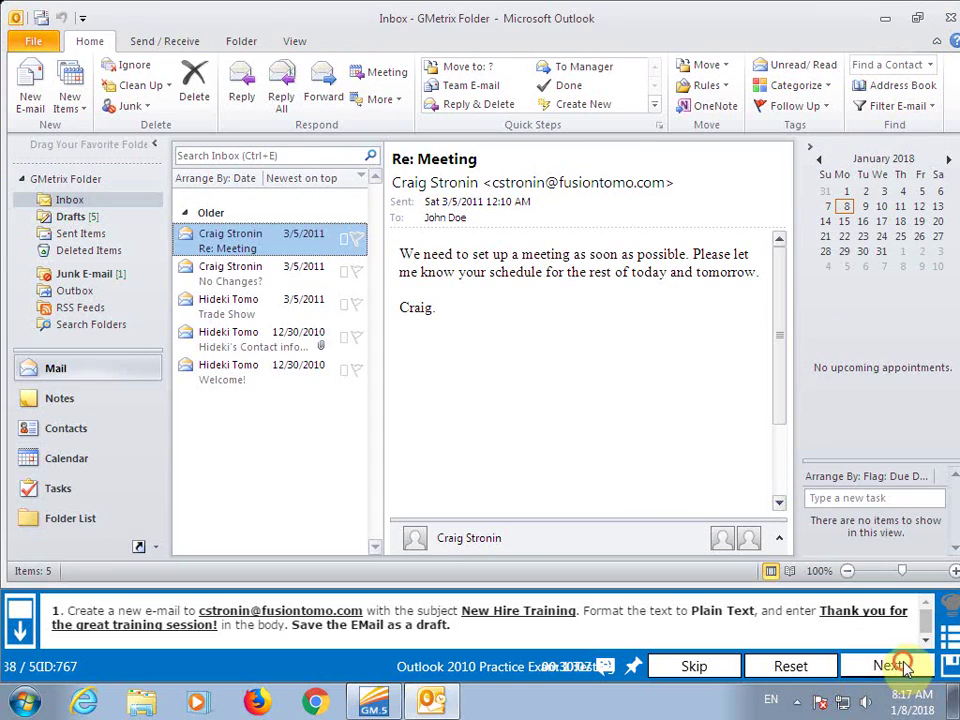
click(889, 665)
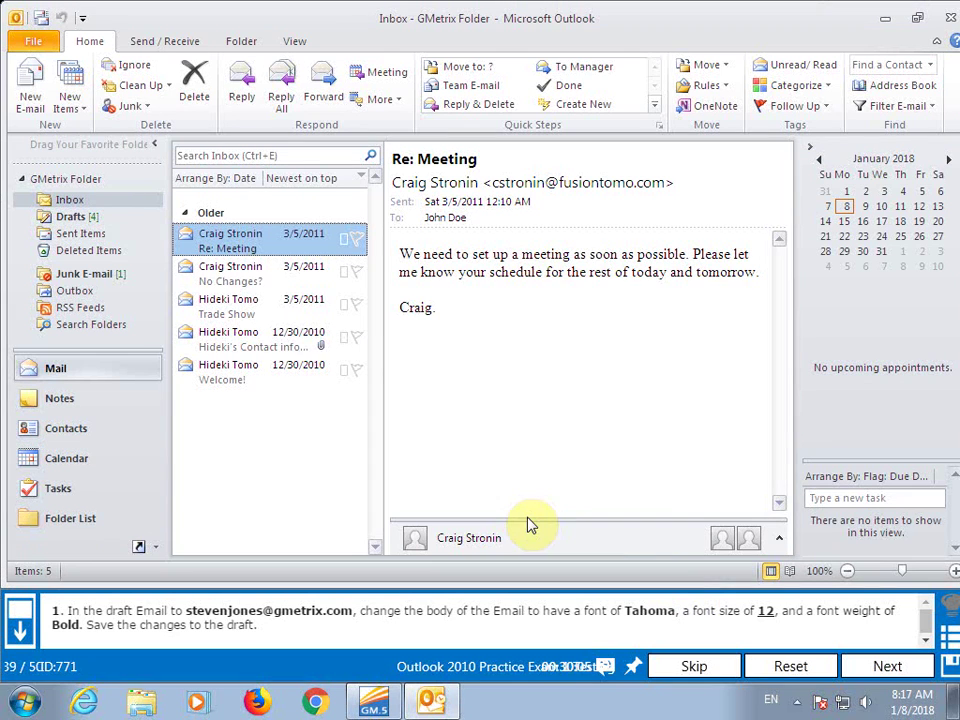
- Open the Contact information request draft from Drafts and select its entire body
click(72, 217)
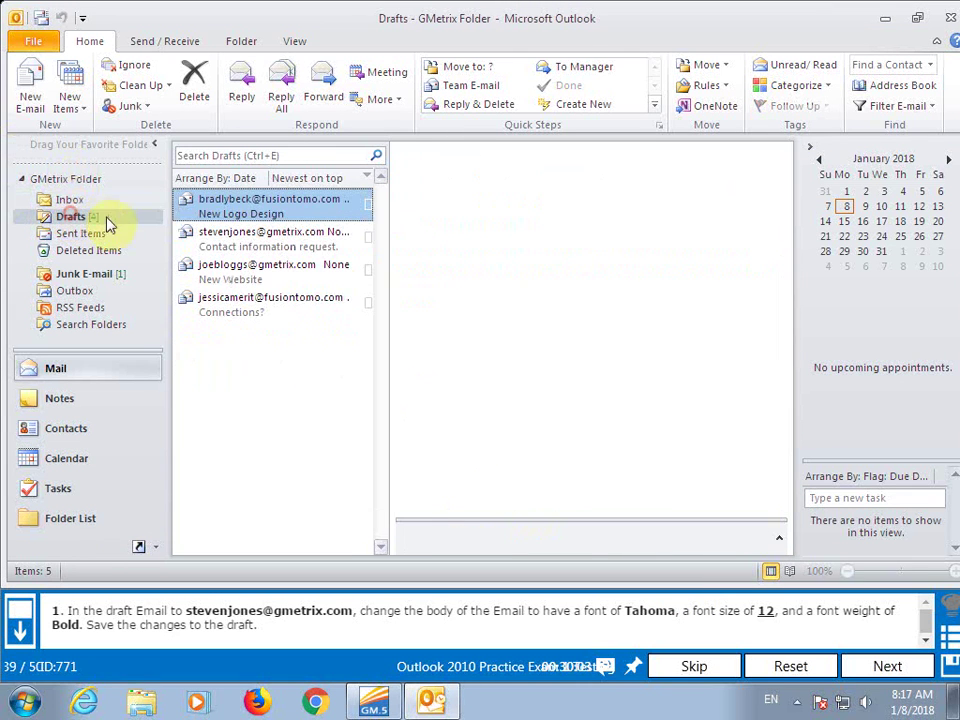
click(293, 245)
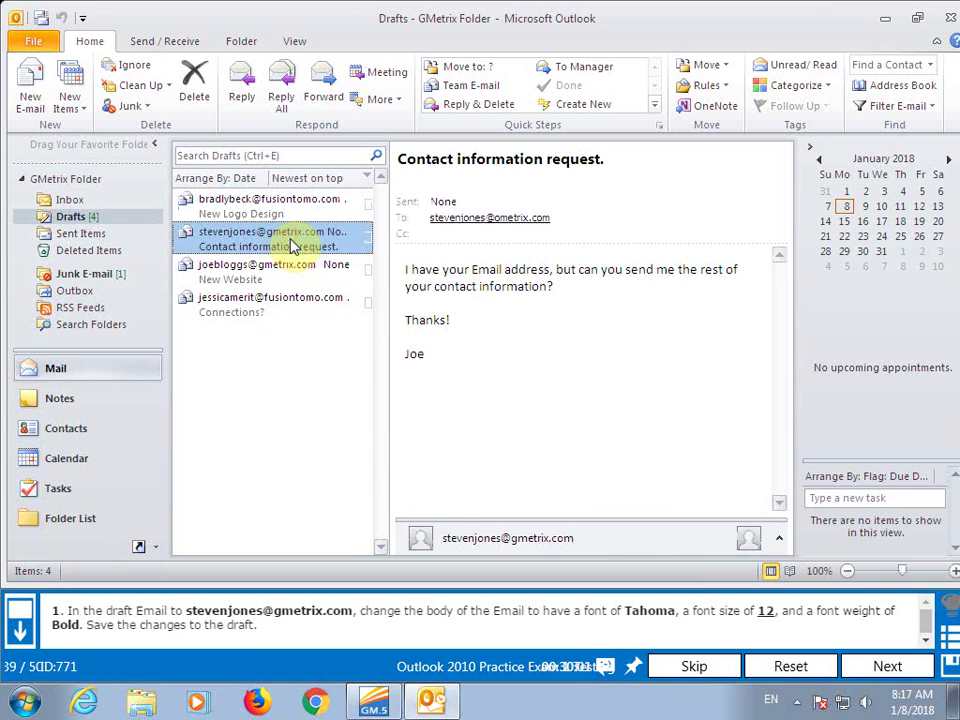
double_click(293, 245)
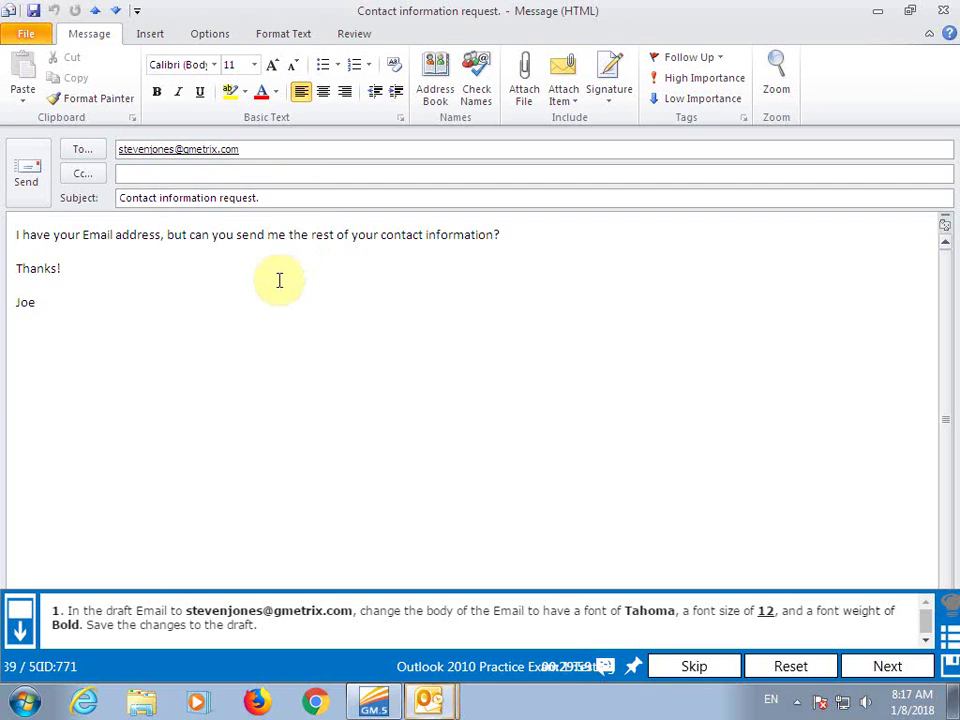
click(173, 364)
key(ctrl+a)
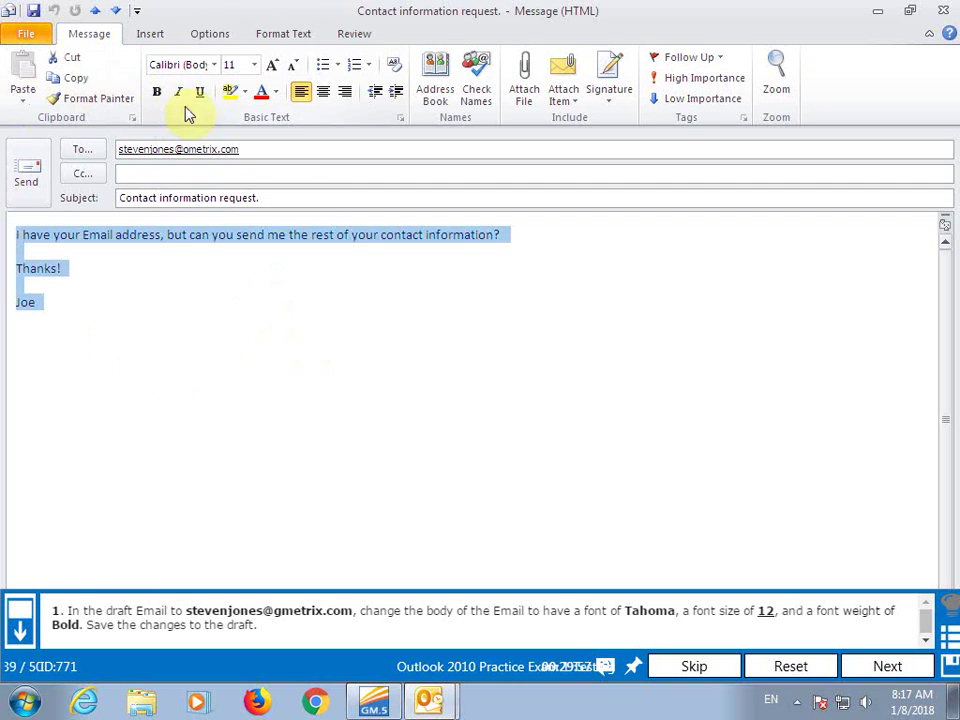
- Format the body as bold Tahoma 12, save the draft, and submit
click(203, 65)
text(Tahoma)
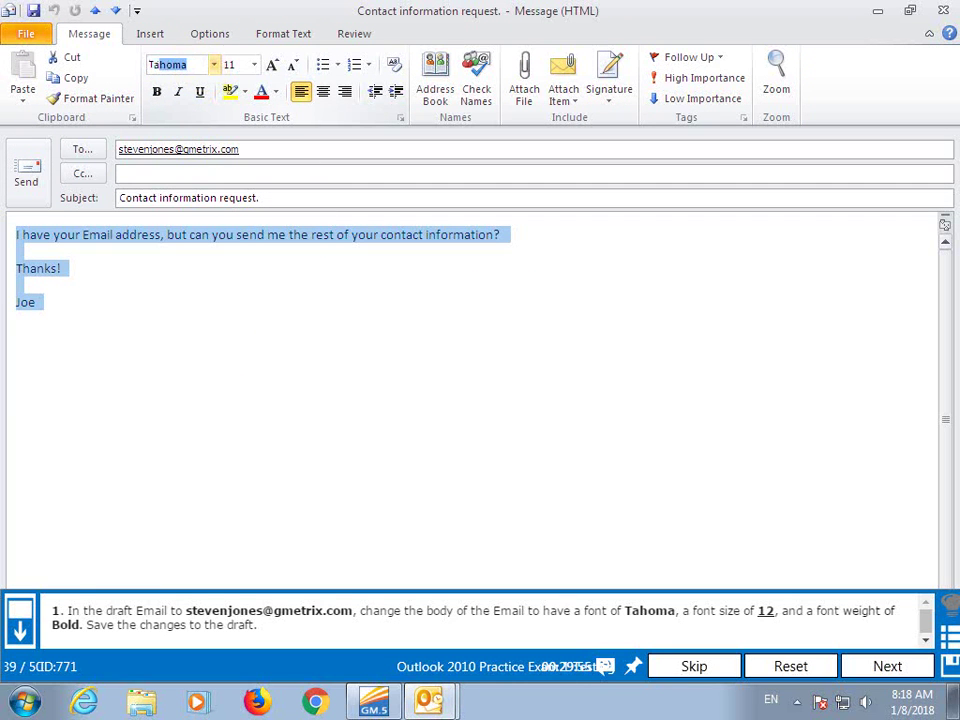
key(Return)
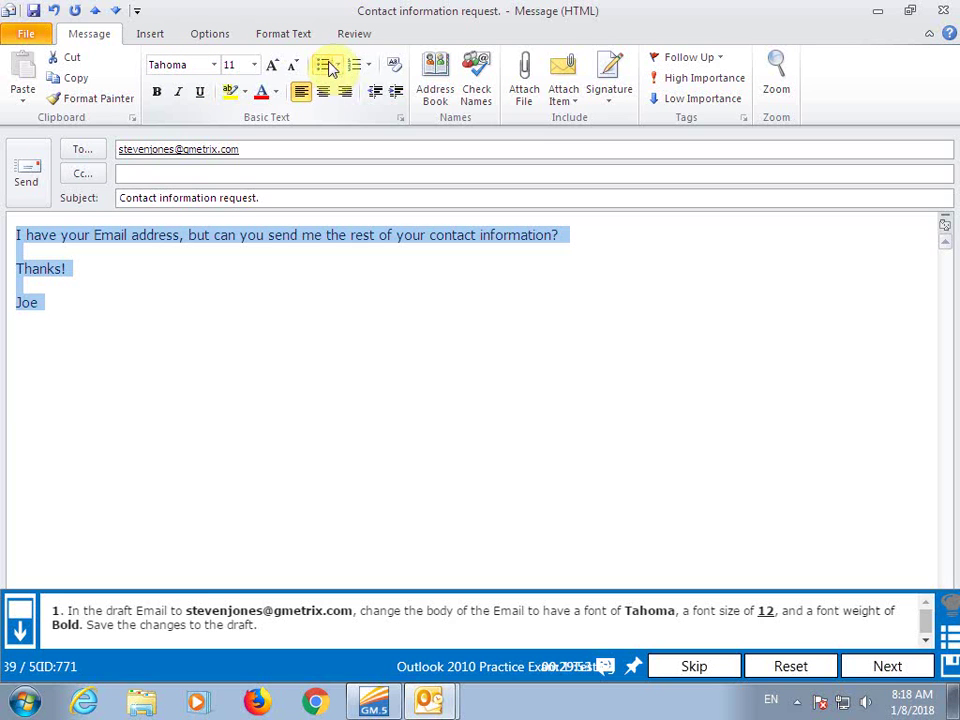
text(12)
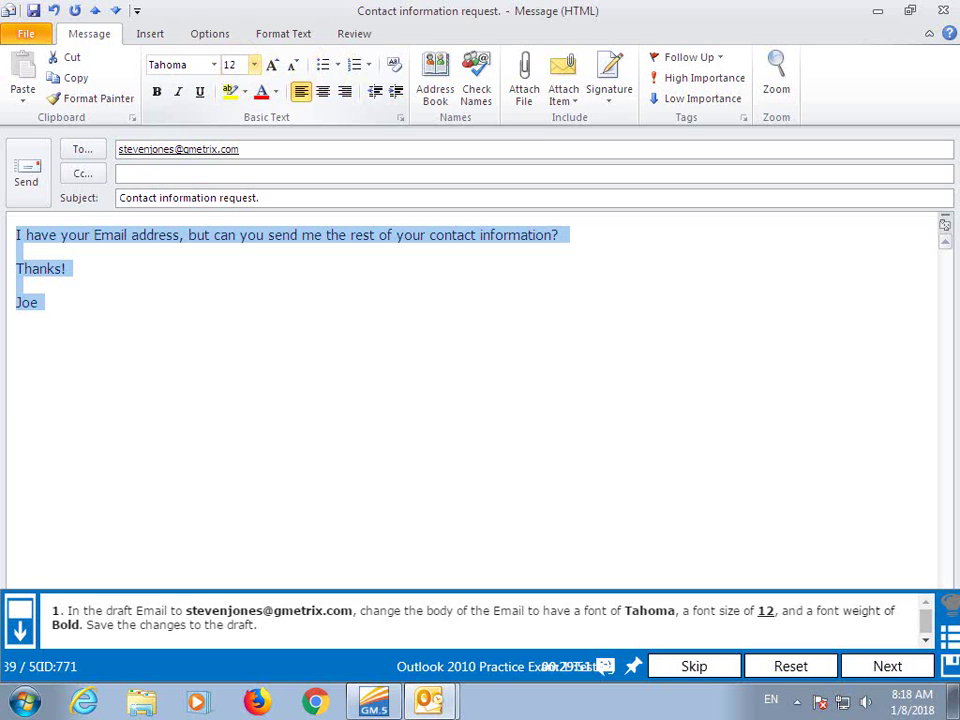
key(Return)
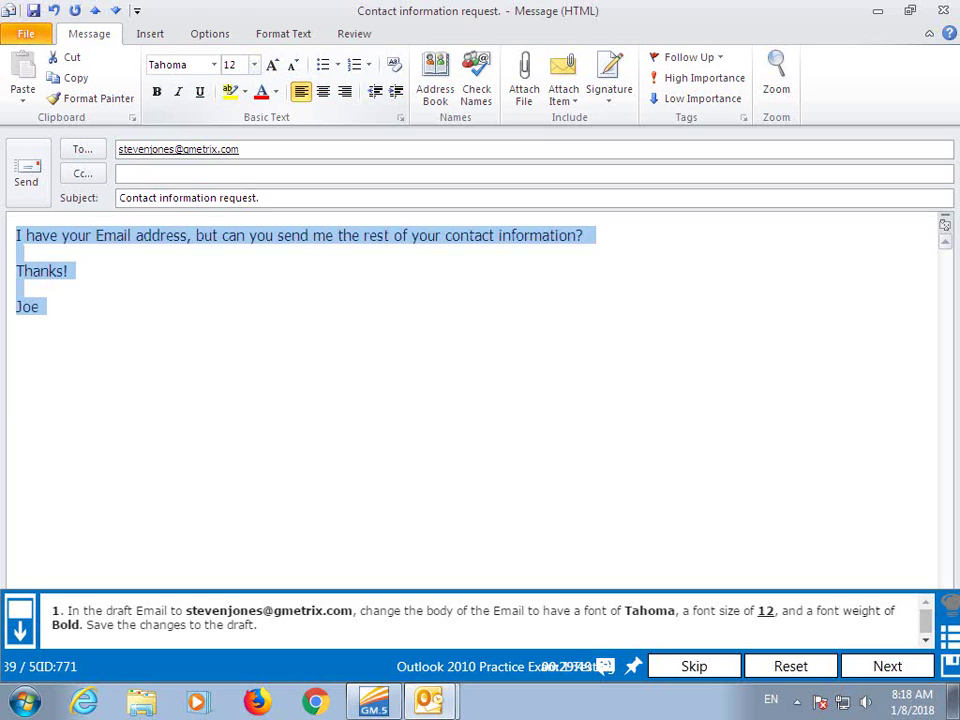
click(156, 91)
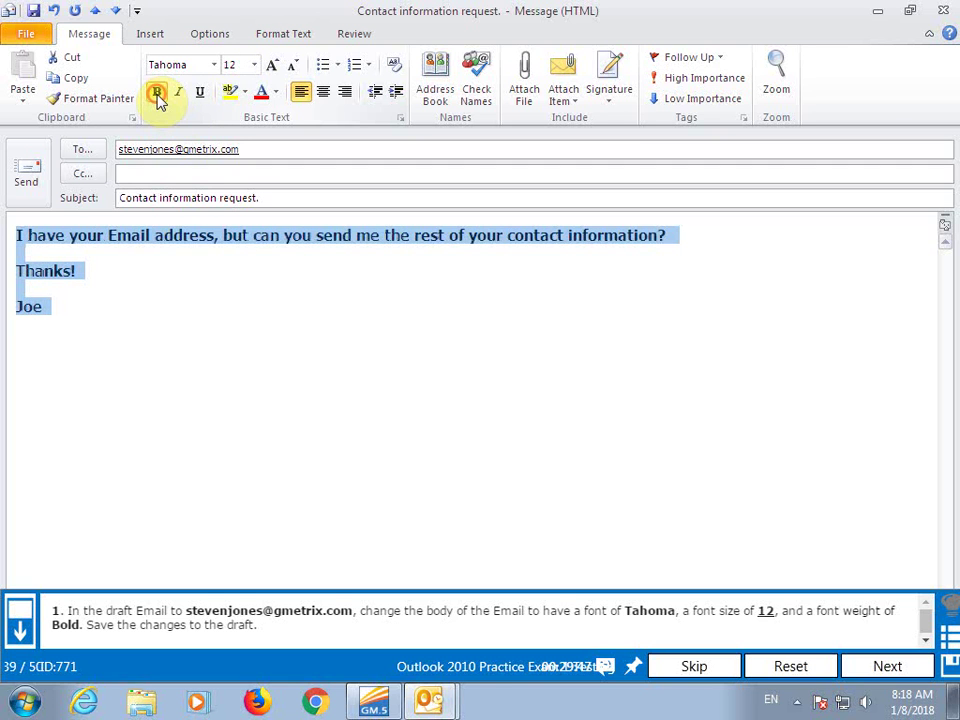
click(33, 10)
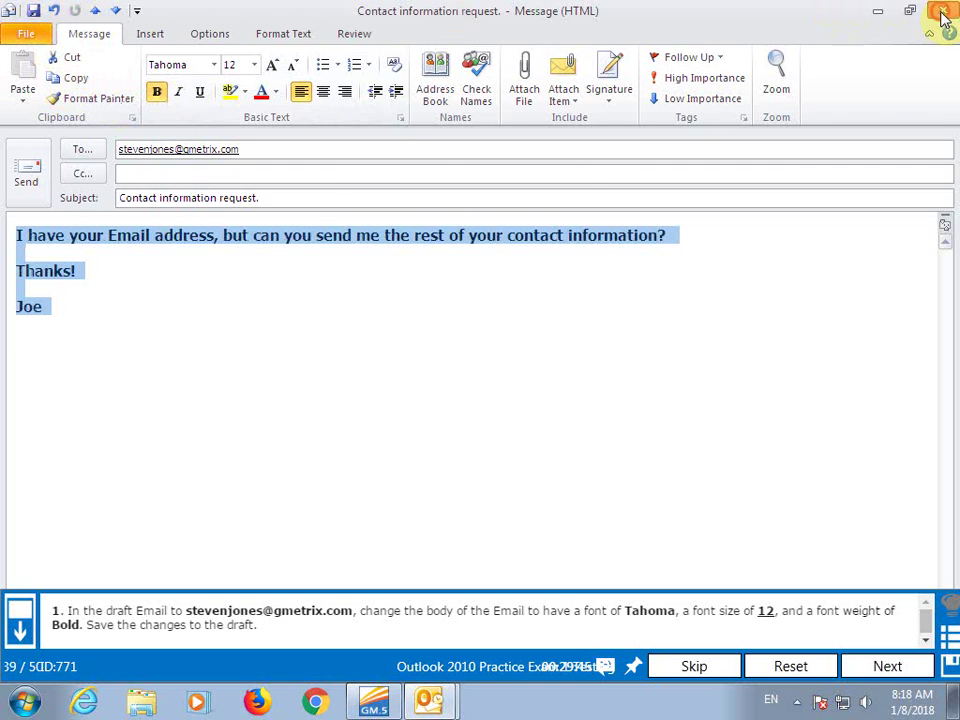
click(943, 10)
click(913, 675)
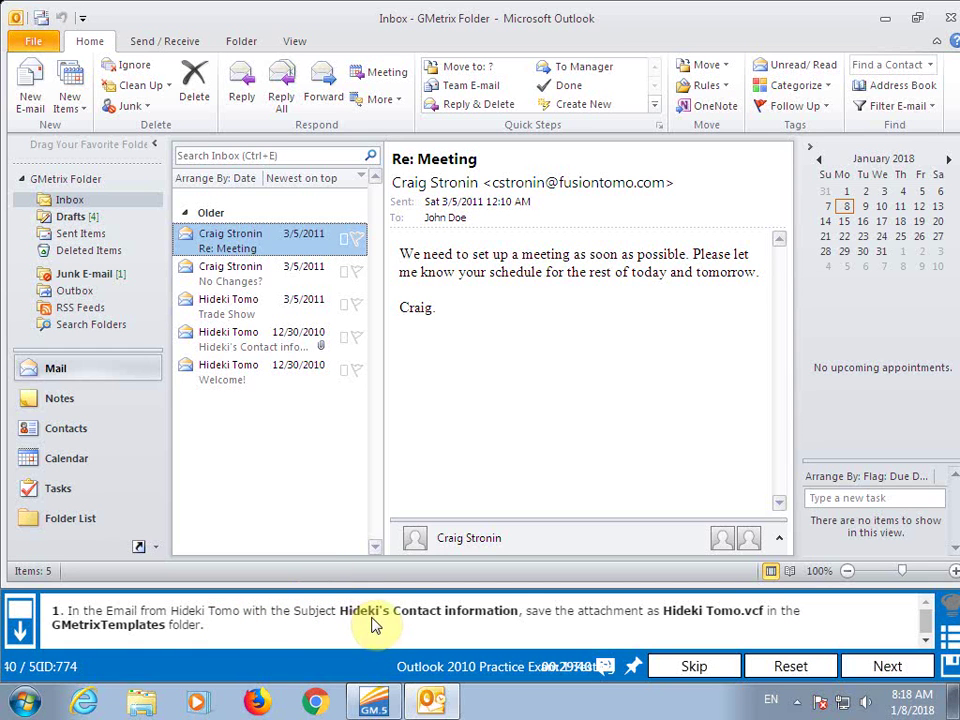
- Save the message's .vcf attachment into the GMetrixTemplates folder, close the message, and submit
click(266, 343)
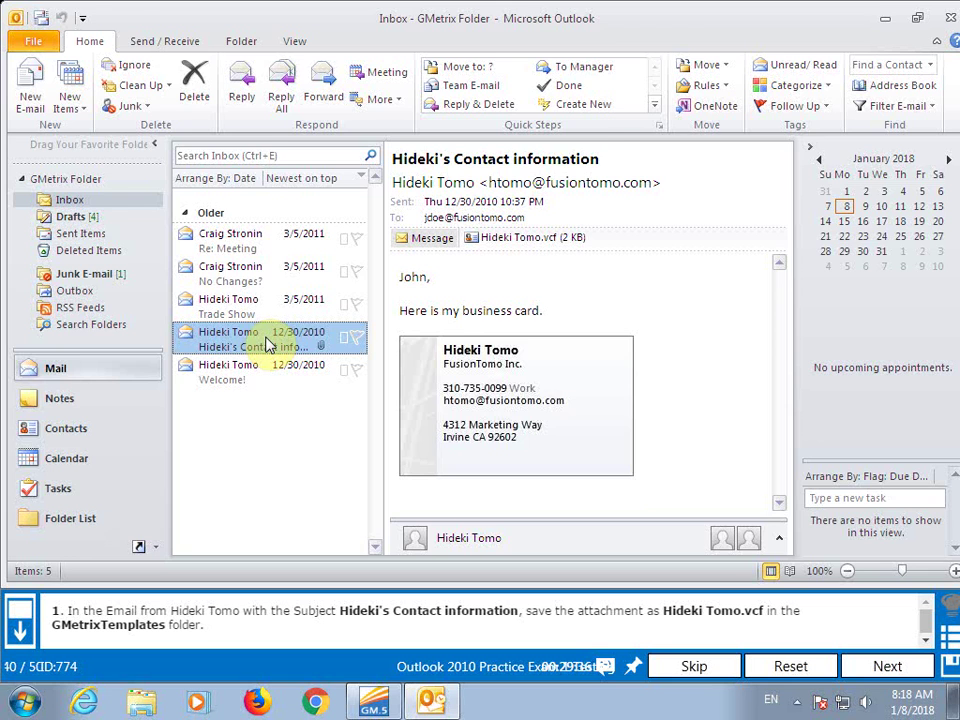
double_click(266, 343)
click(165, 209)
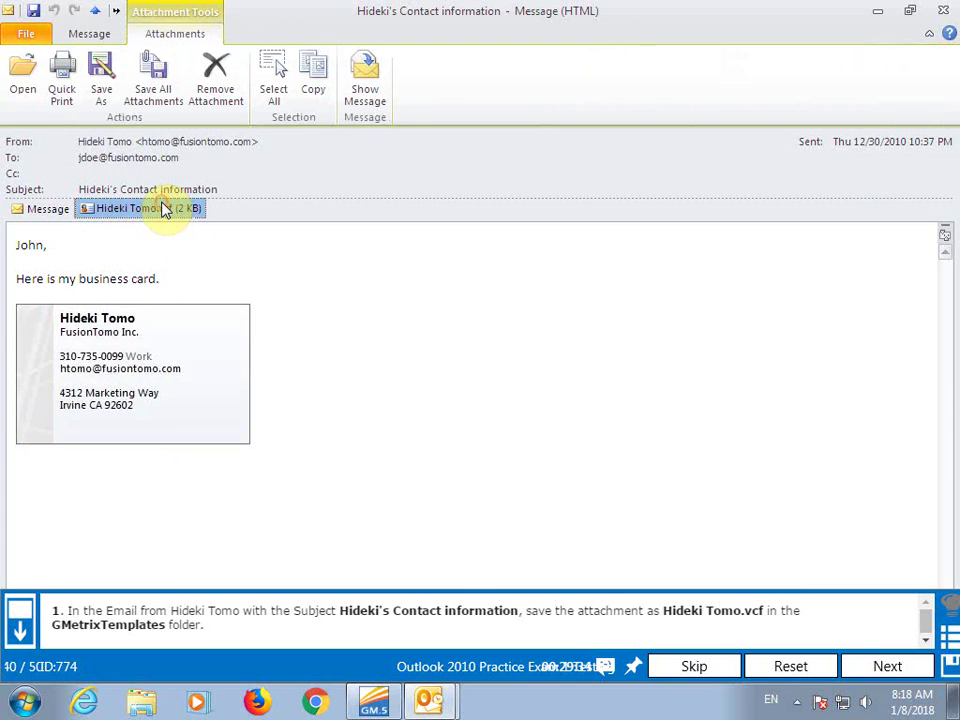
click(155, 88)
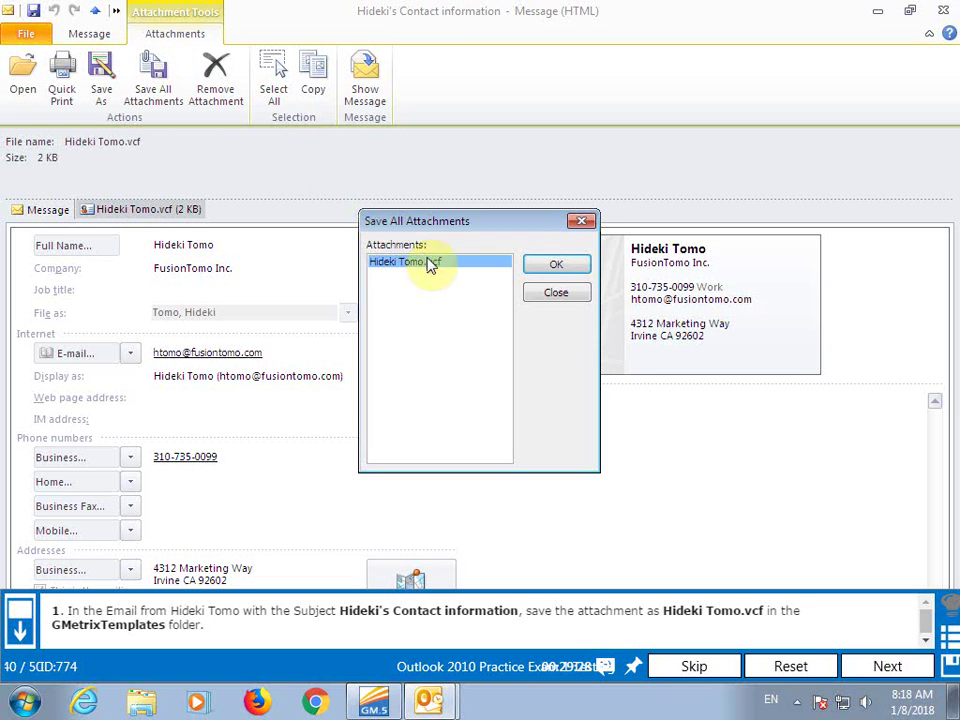
click(553, 265)
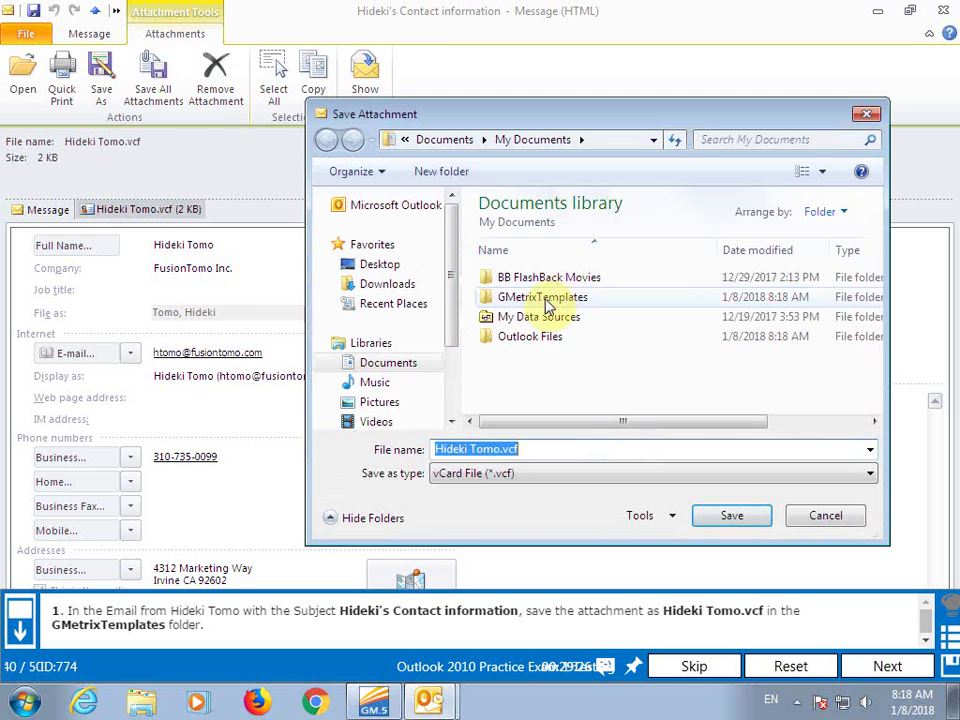
click(548, 300)
double_click(548, 300)
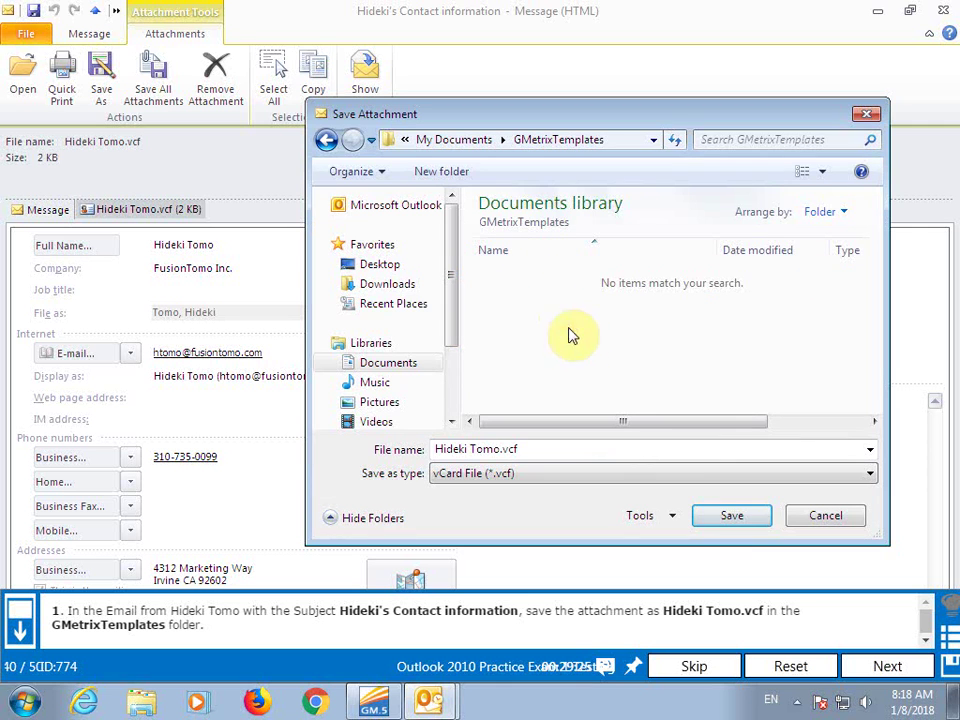
click(737, 518)
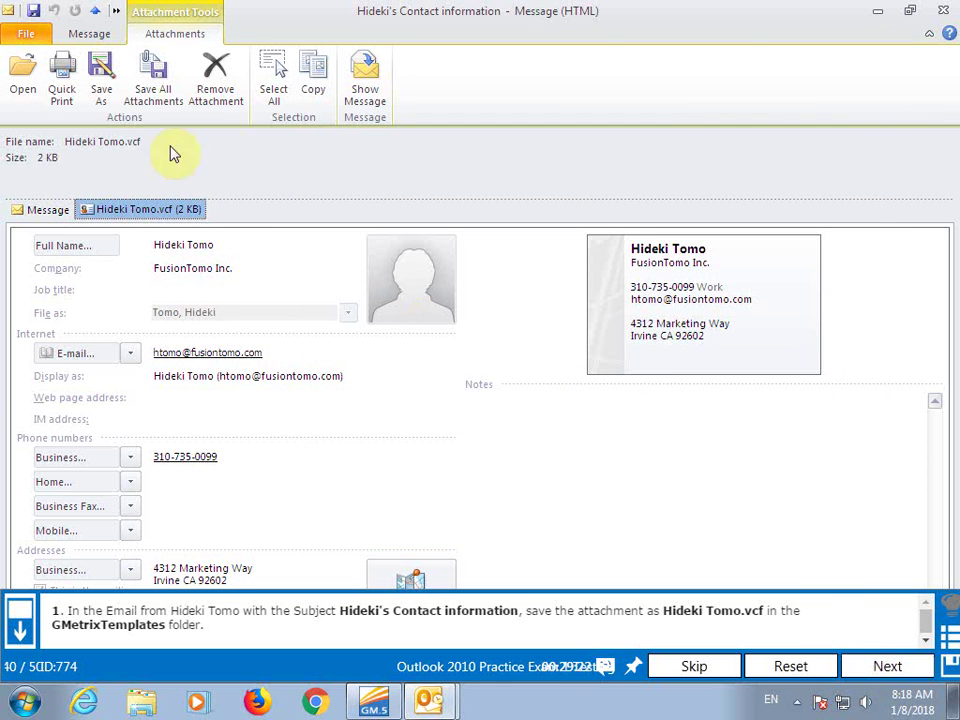
click(943, 10)
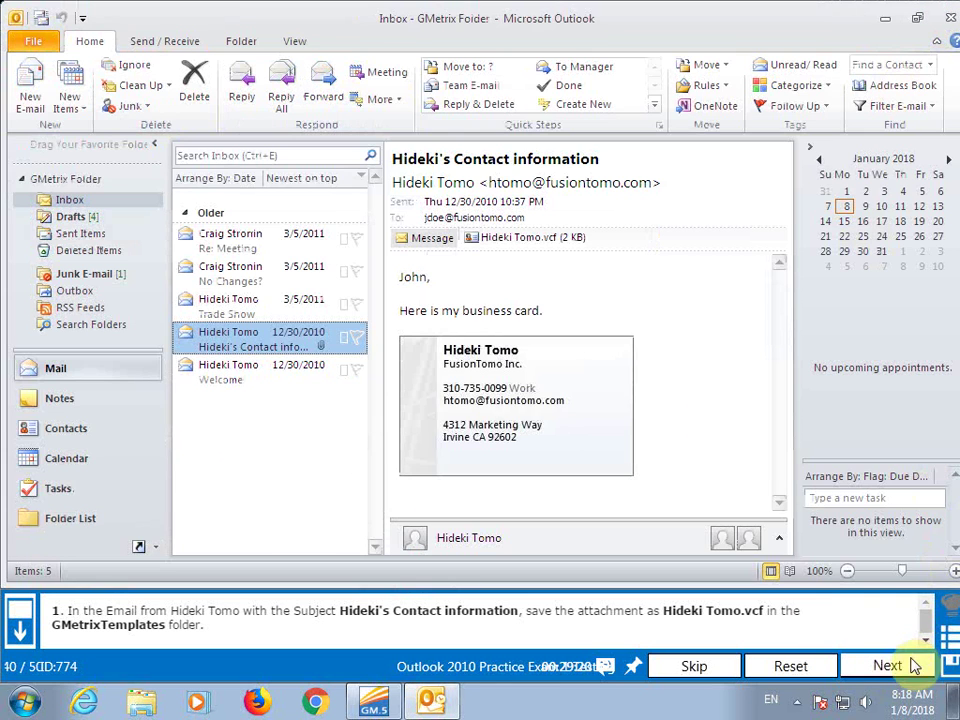
click(918, 657)
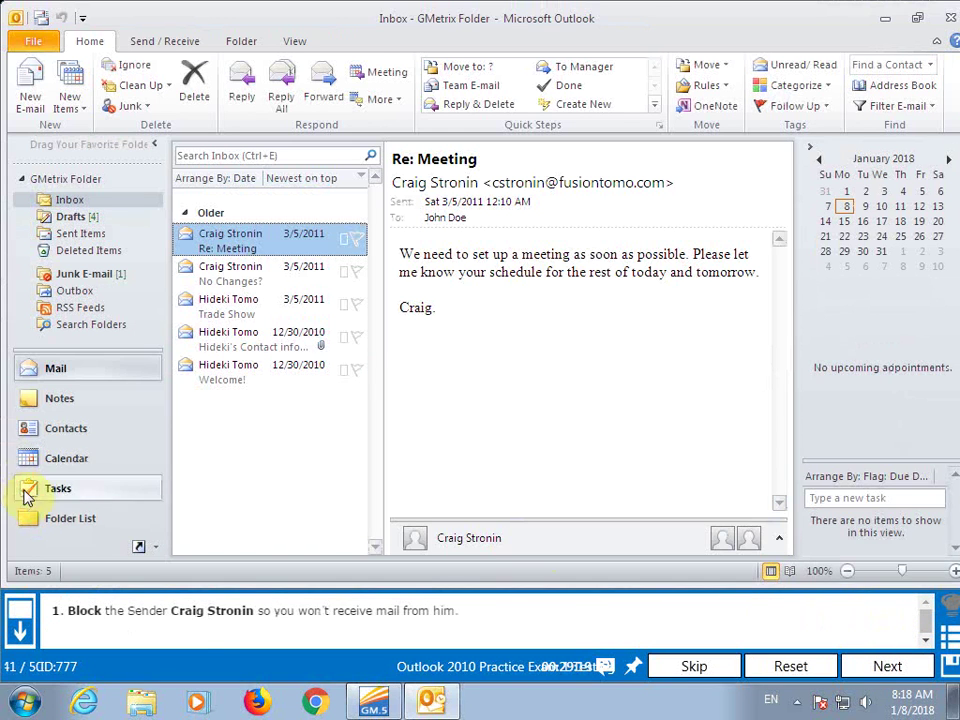
- Block the Re: Meeting sender from the Junk menu and submit the task
click(150, 109)
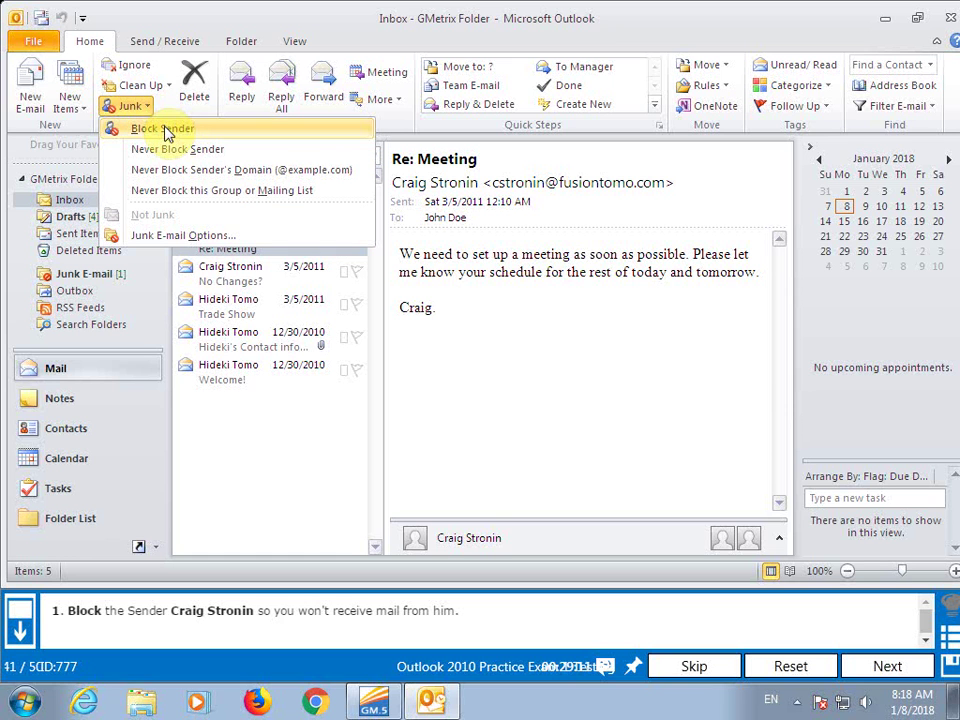
click(170, 130)
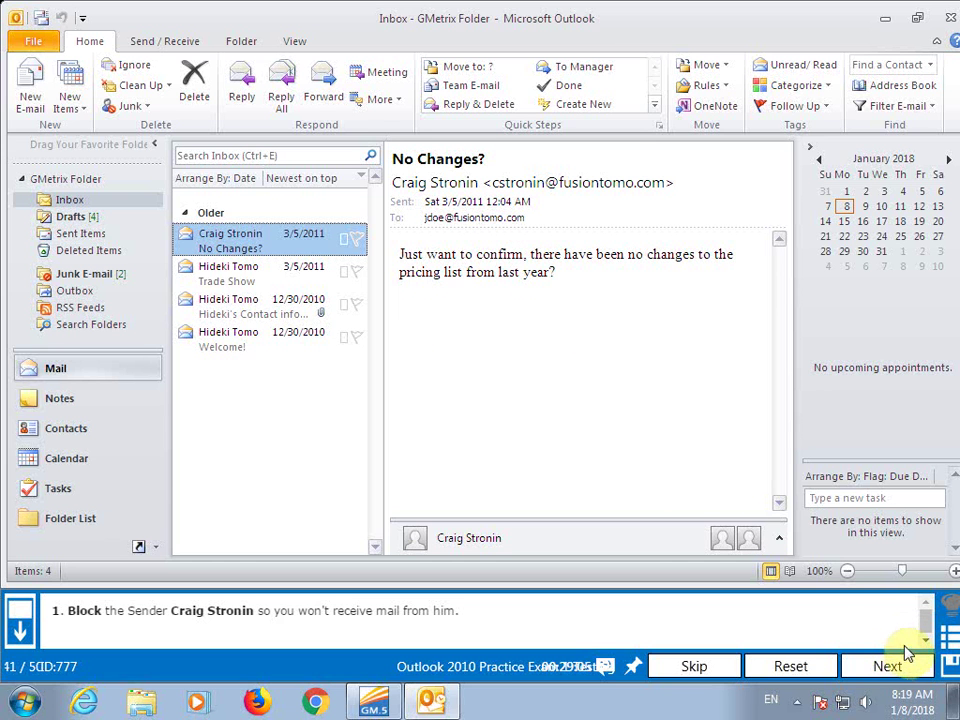
click(905, 662)
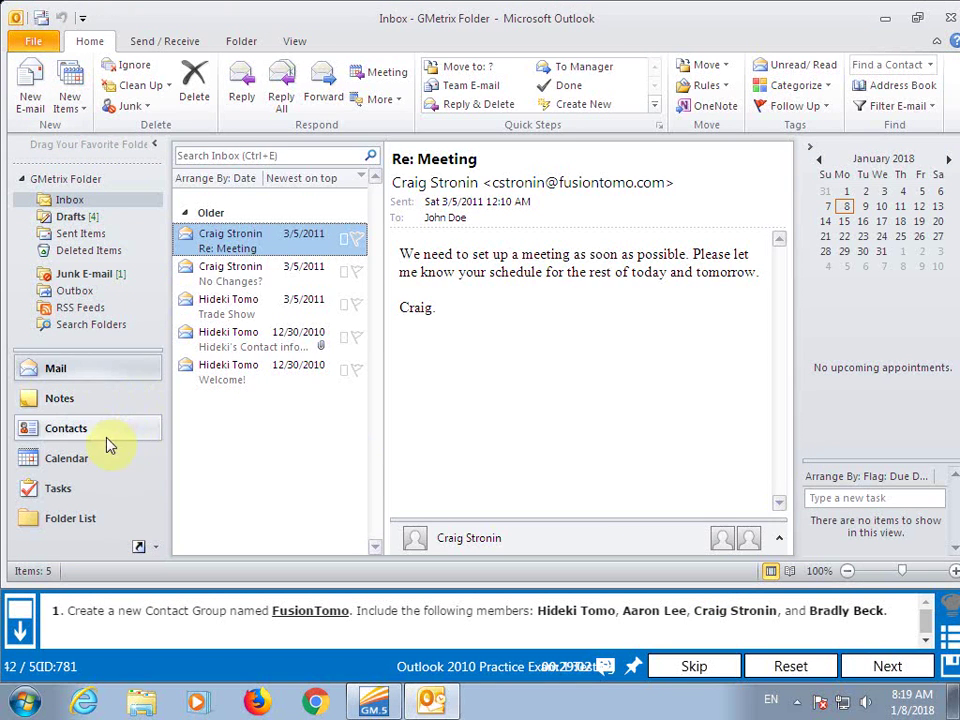
- Begin a new contact in Contacts, then reset the practice task
click(62, 428)
click(30, 95)
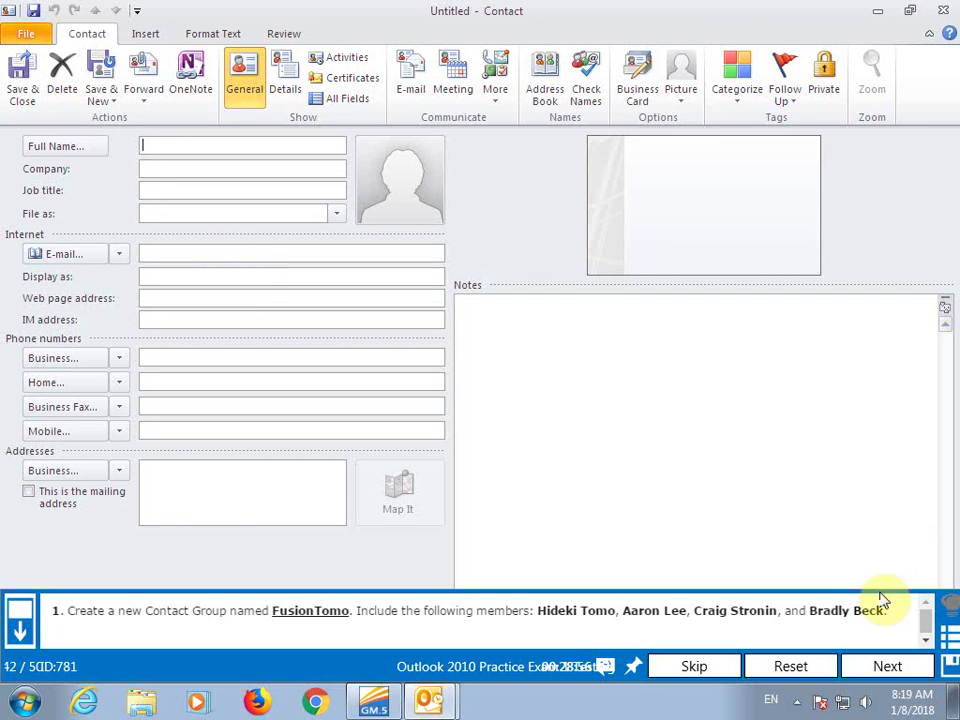
click(815, 668)
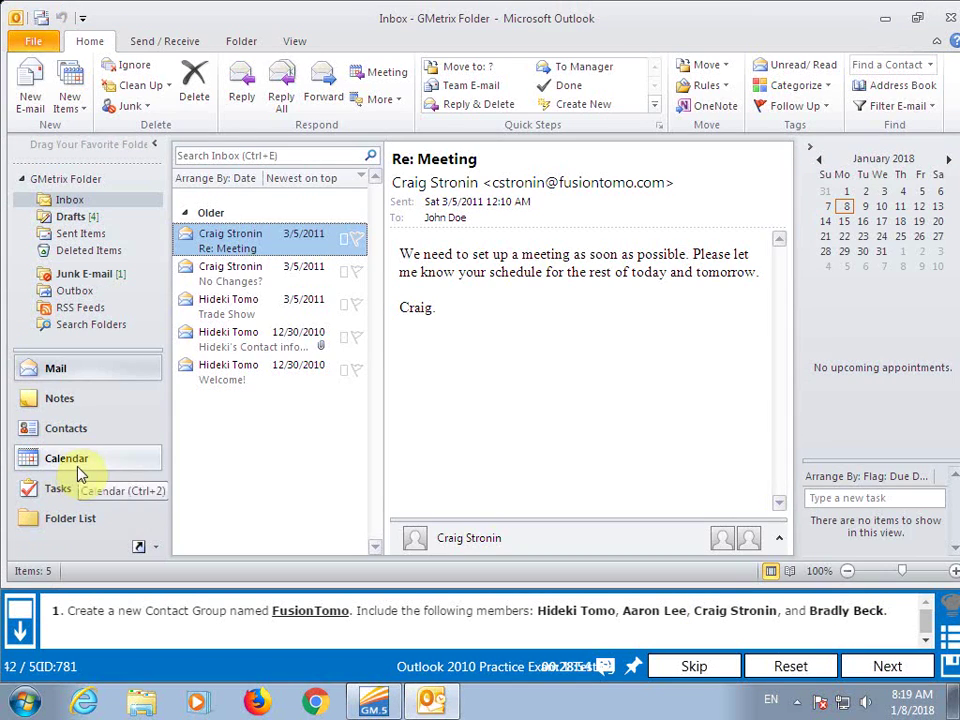
- Create a new contact group named FusionTomo and choose members from Outlook Contacts
click(80, 430)
click(88, 92)
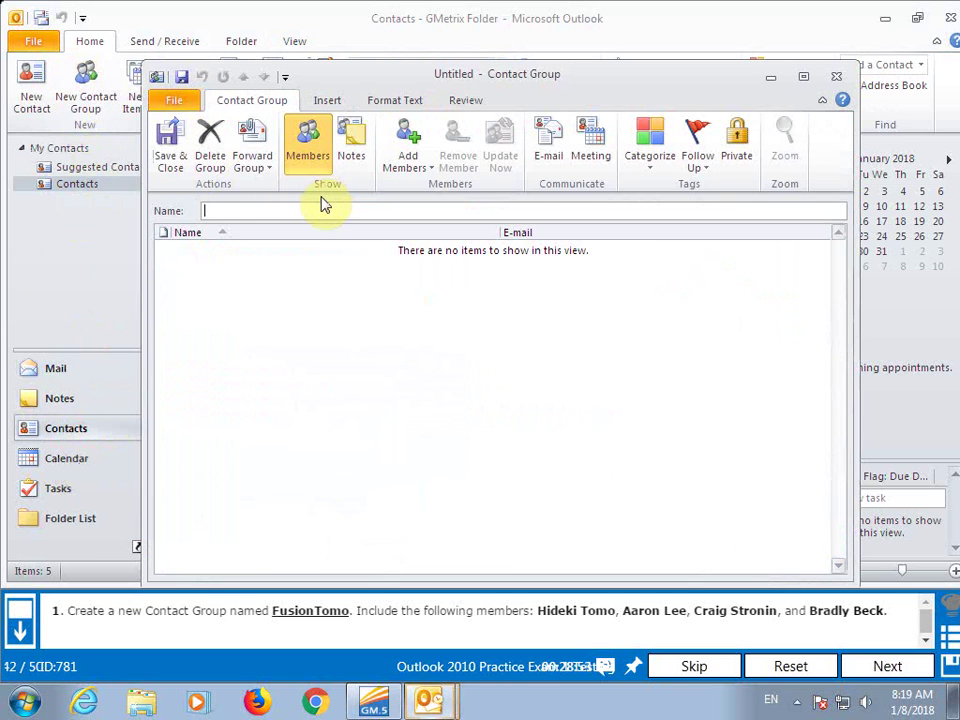
text(Fu)
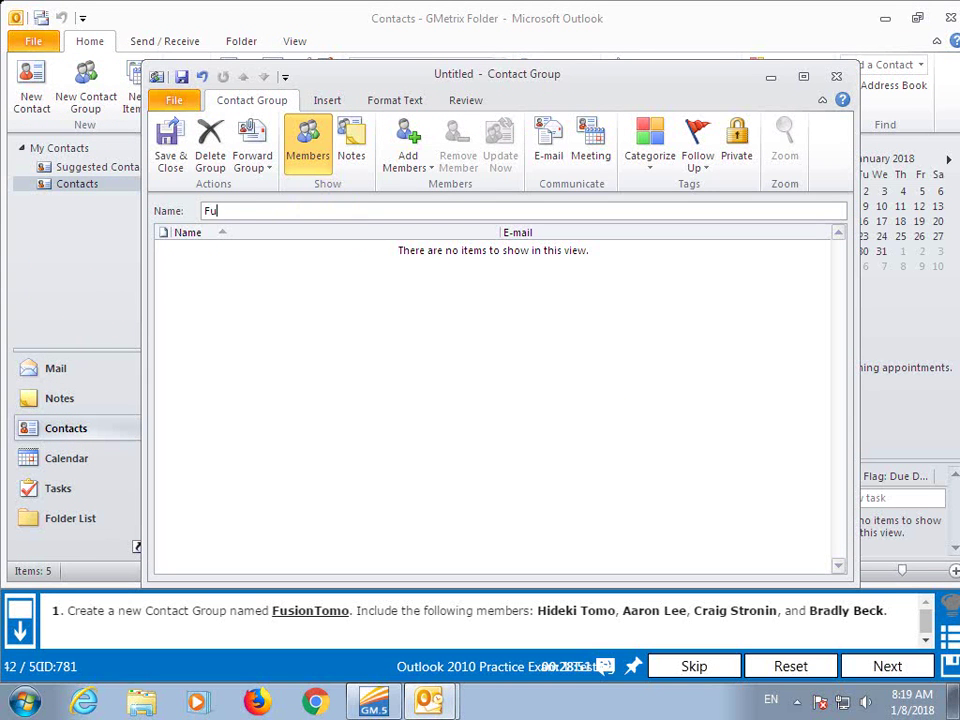
text(sionTomo)
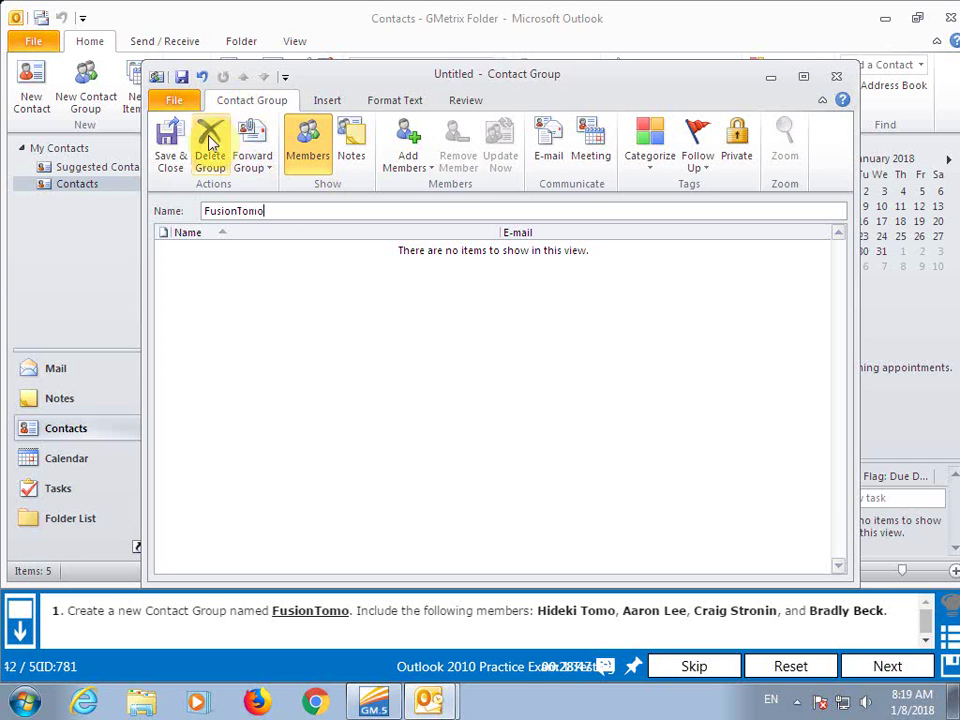
click(425, 160)
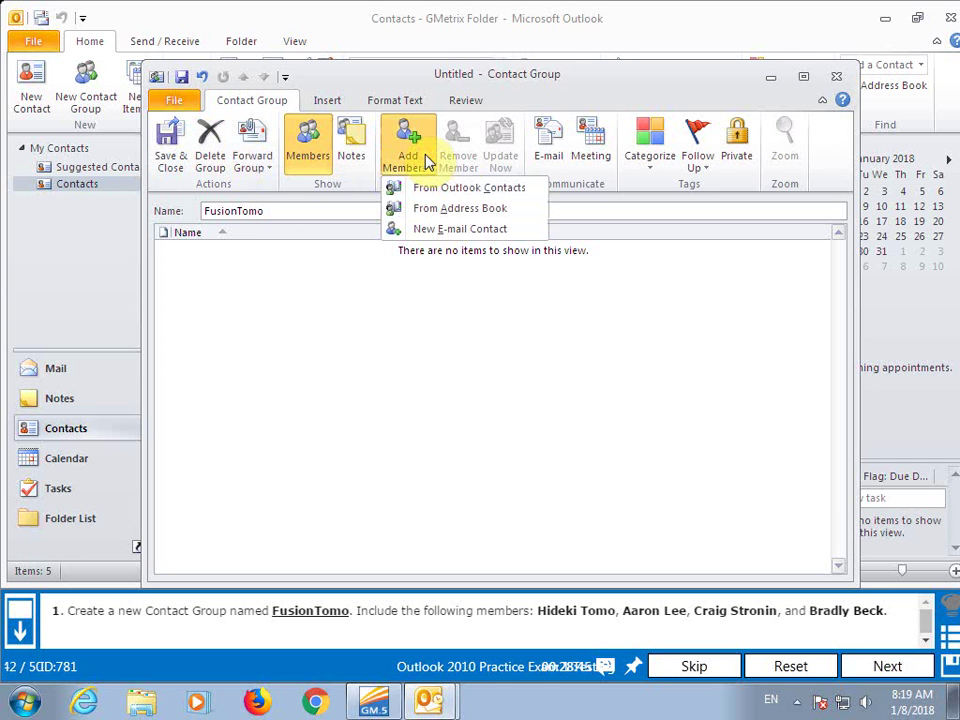
click(458, 208)
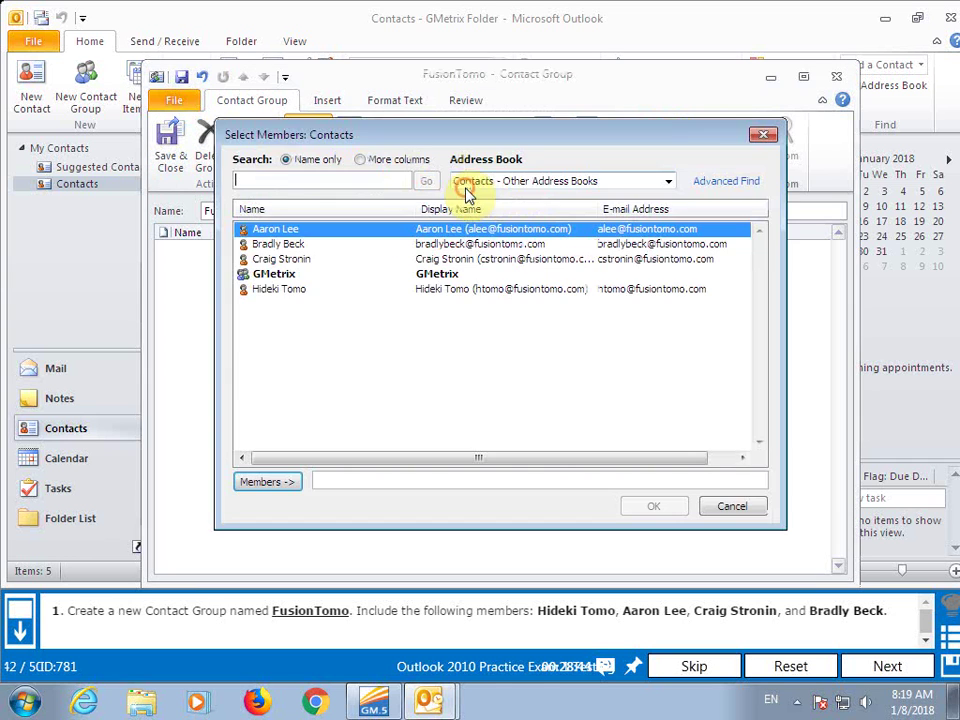
- Add the four required contacts as members and save the FusionTomo group
double_click(293, 290)
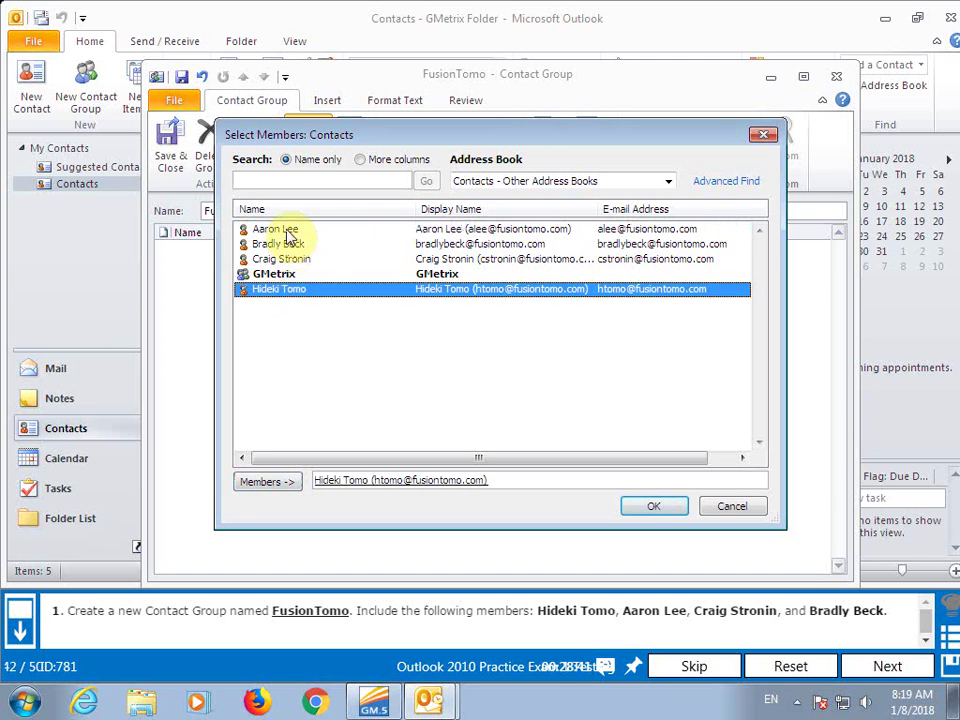
double_click(288, 231)
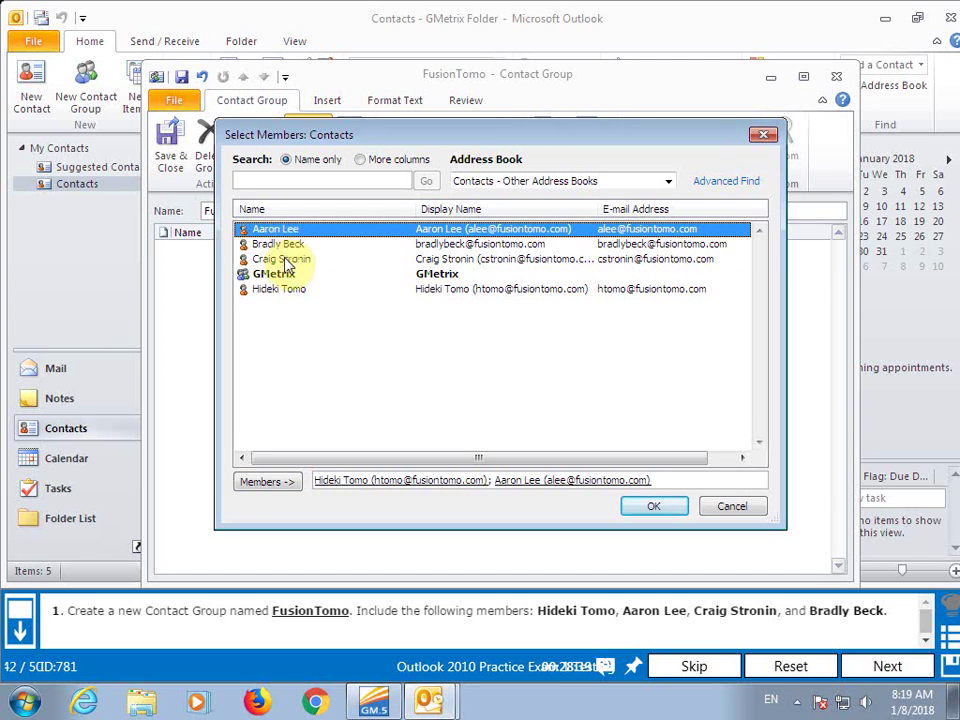
double_click(285, 260)
double_click(258, 245)
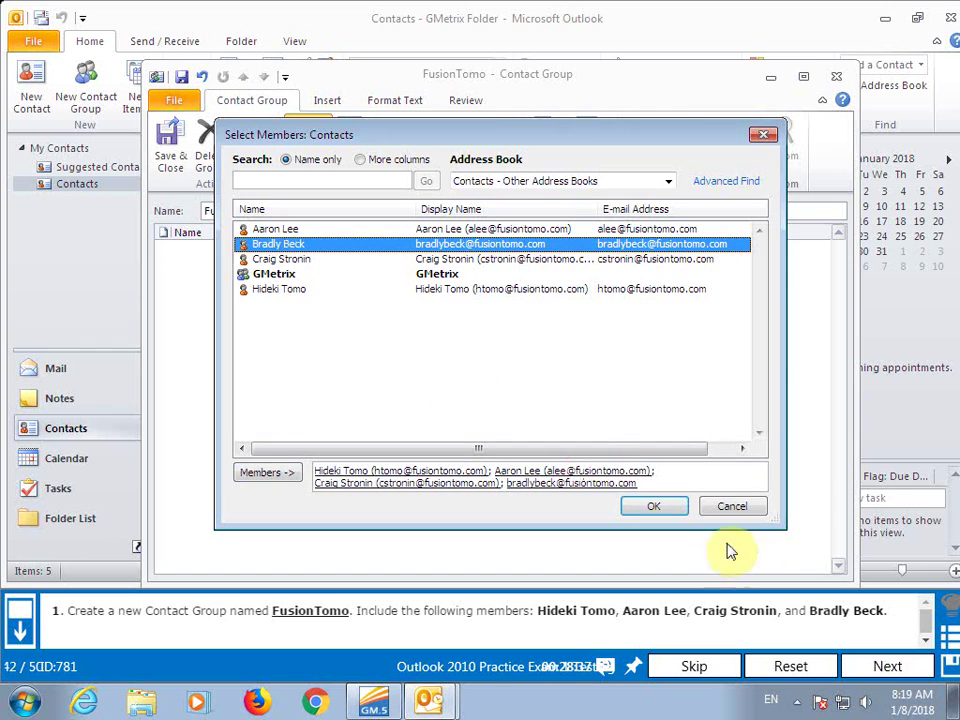
click(656, 506)
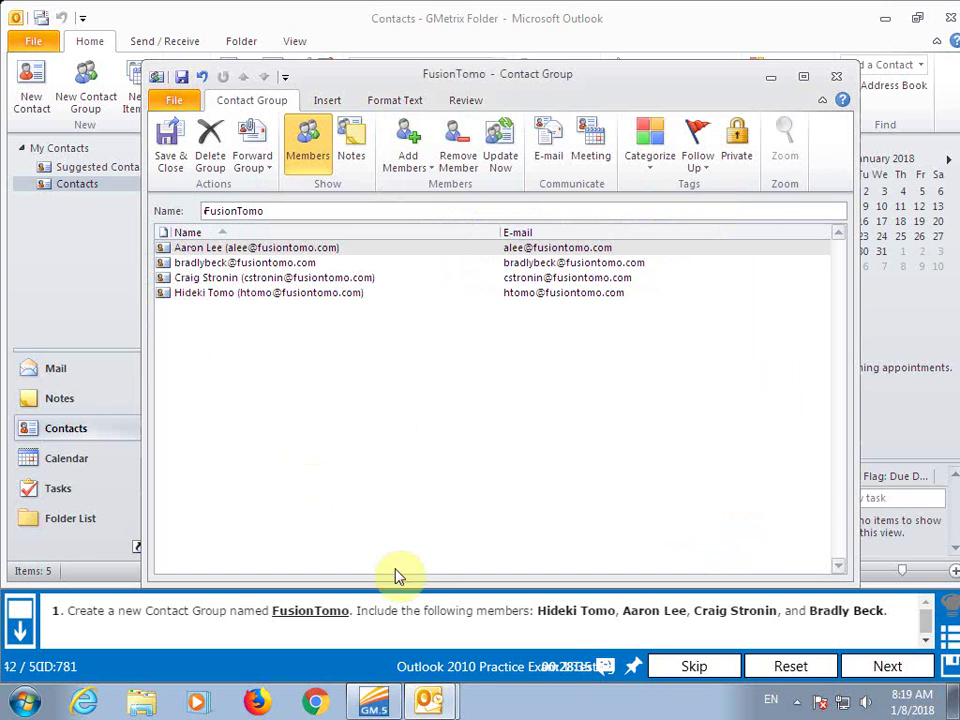
click(170, 150)
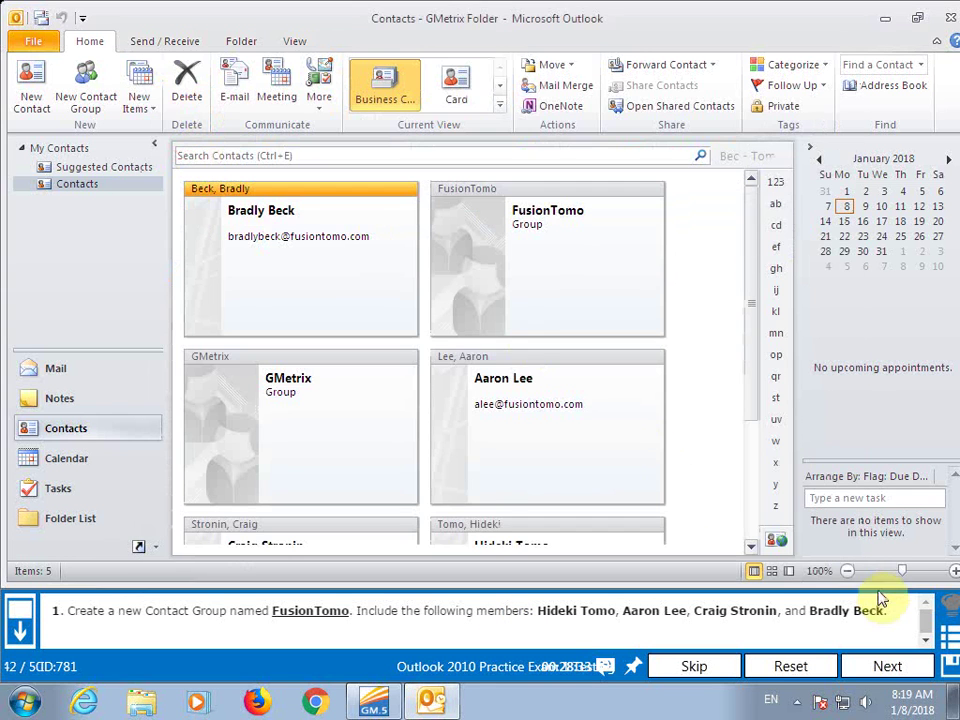
- Forward the required contact's card from Contacts as an Outlook Contact attachment
click(893, 667)
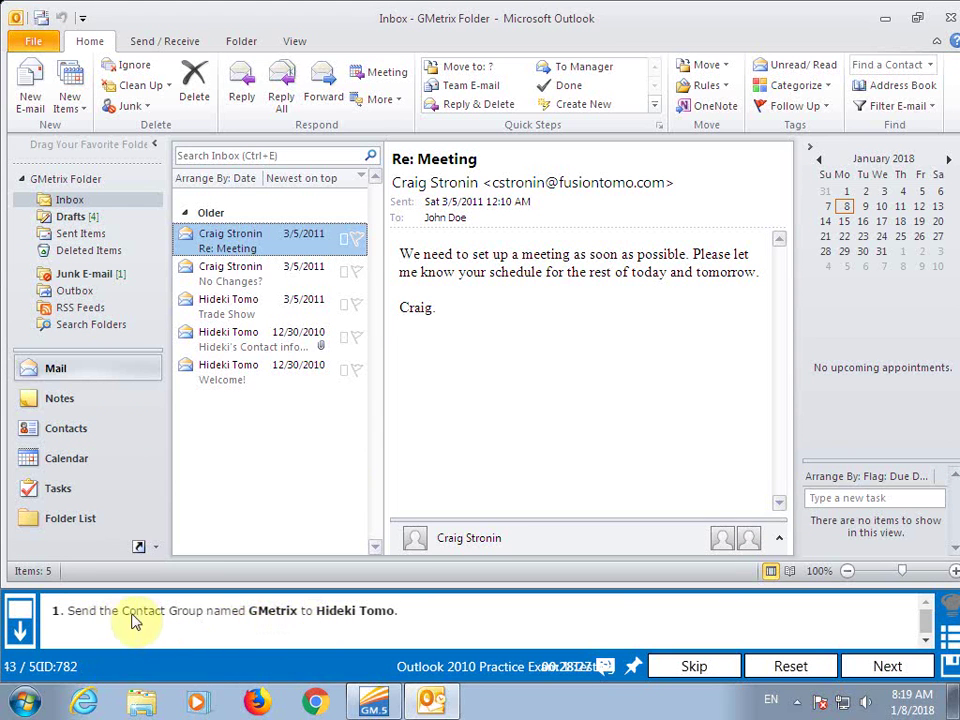
click(87, 430)
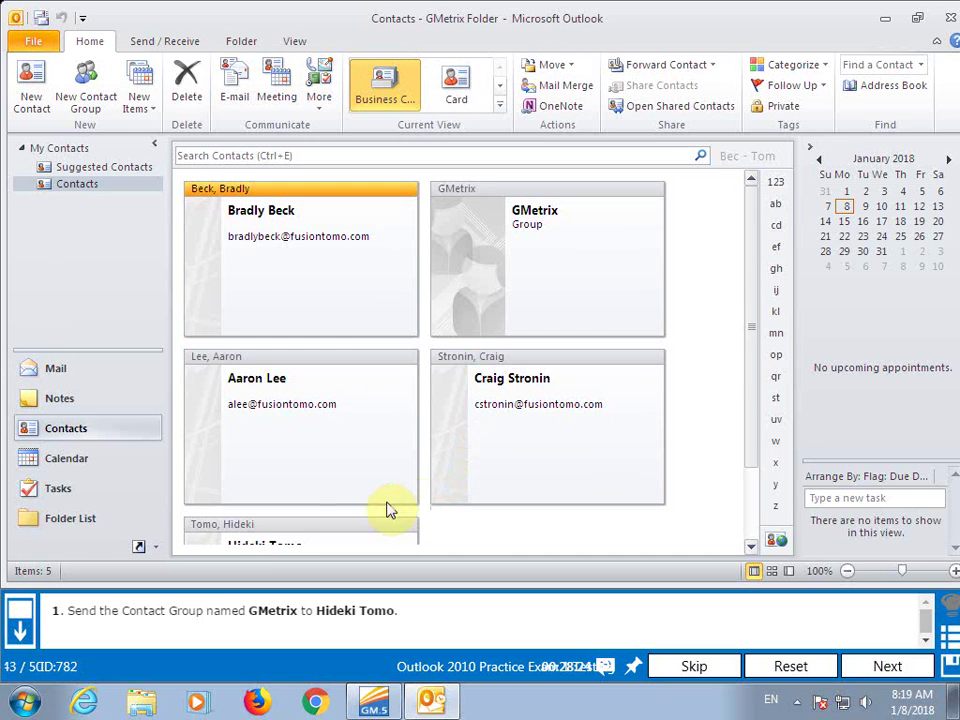
scroll(733, 257, down, 1)
click(542, 240)
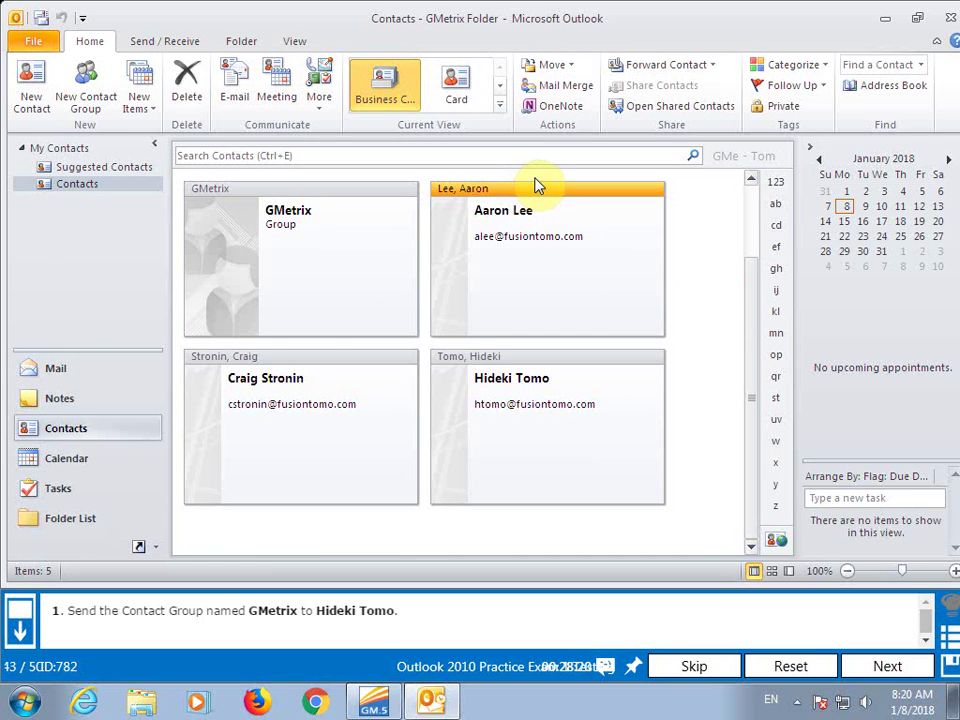
click(714, 65)
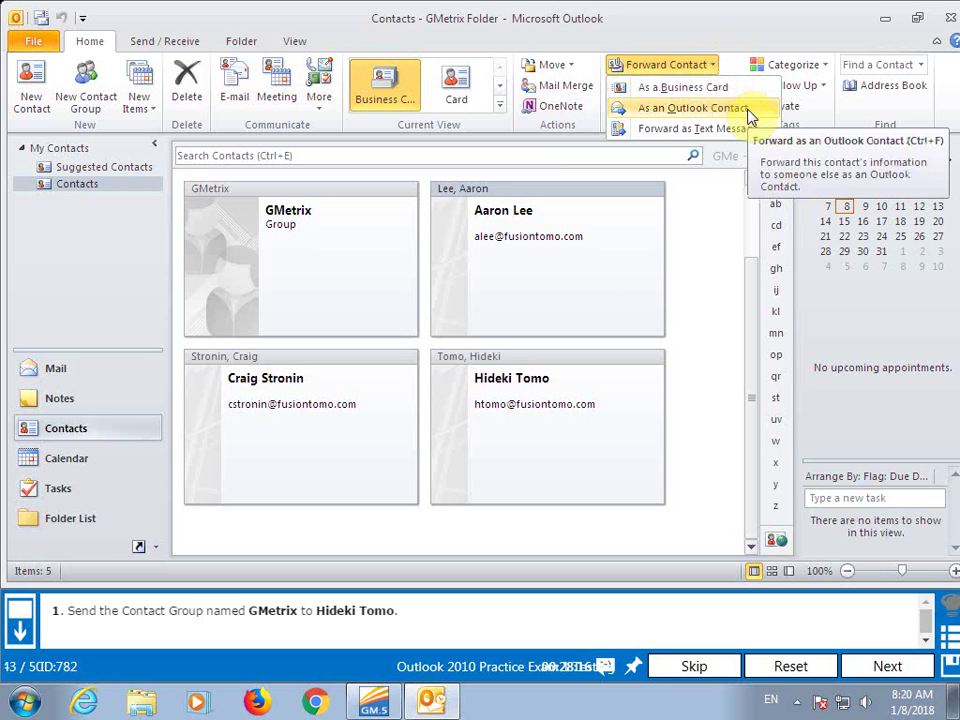
click(720, 87)
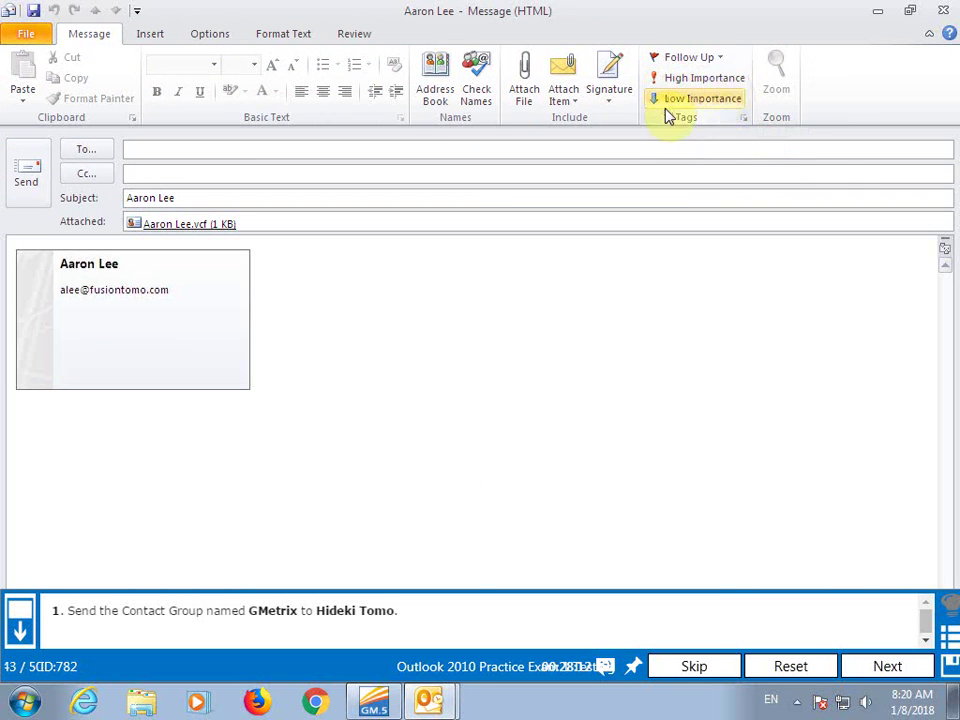
- Address the message to the required recipient, send it, and reset the exam task
click(100, 152)
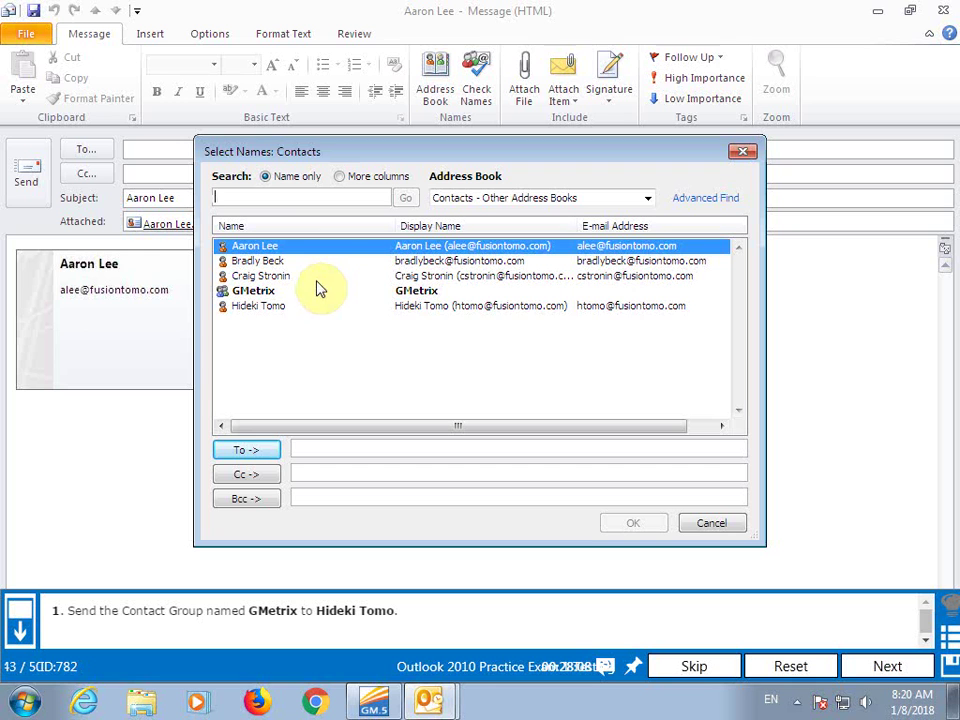
click(284, 306)
click(241, 449)
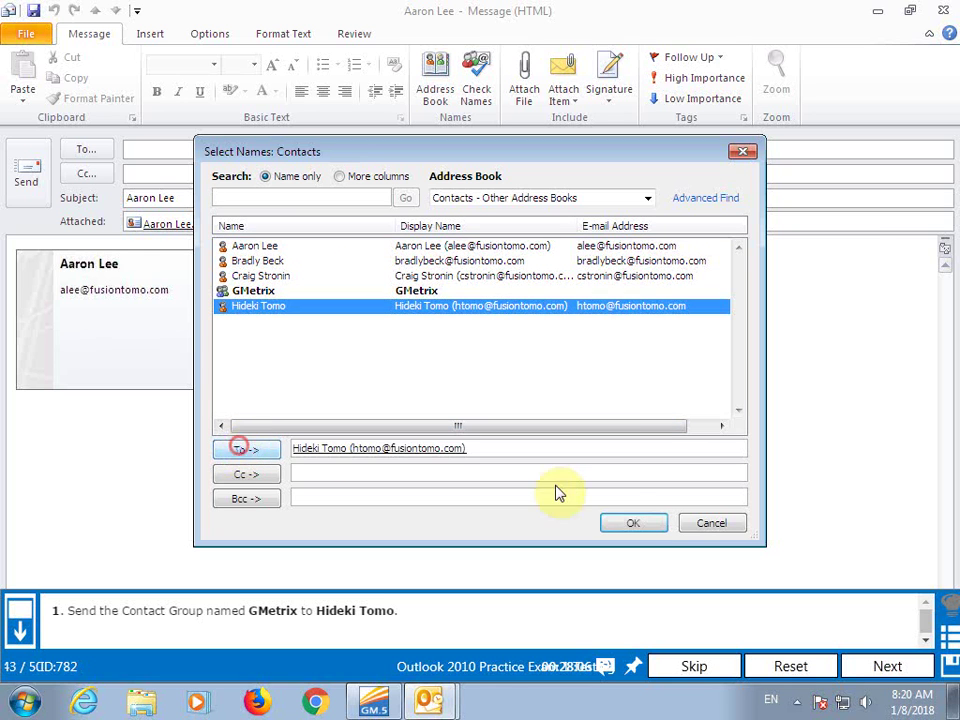
click(633, 524)
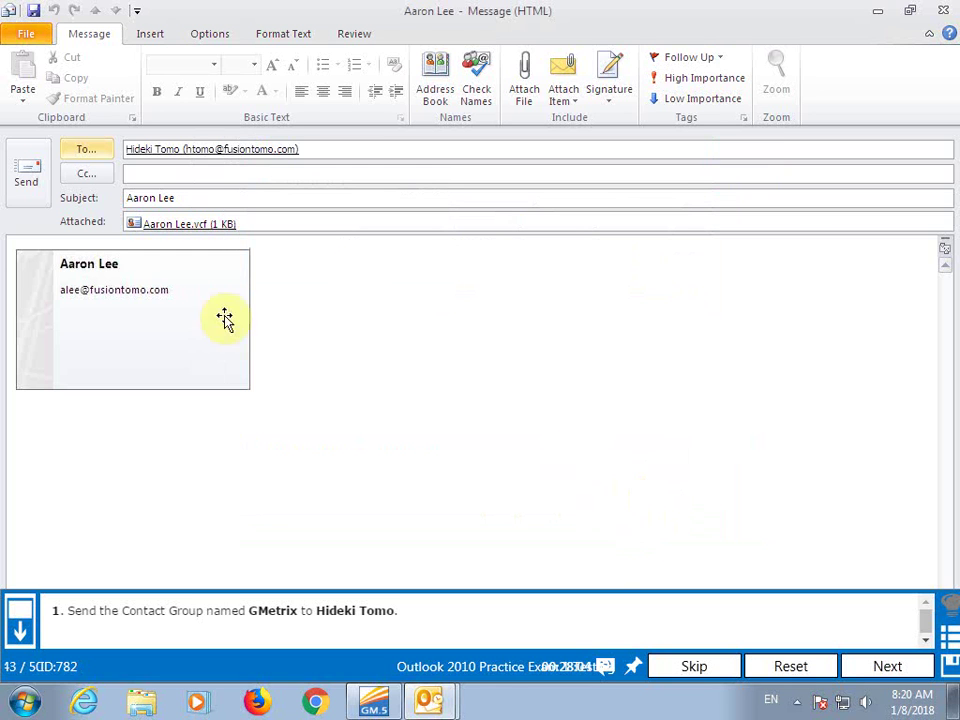
click(27, 180)
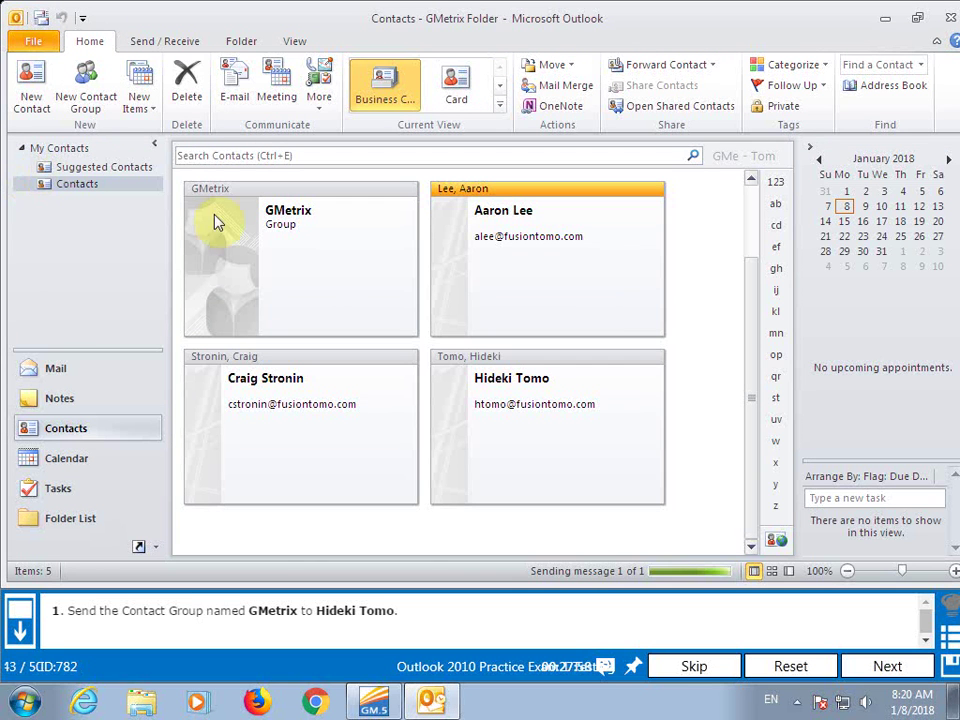
click(795, 668)
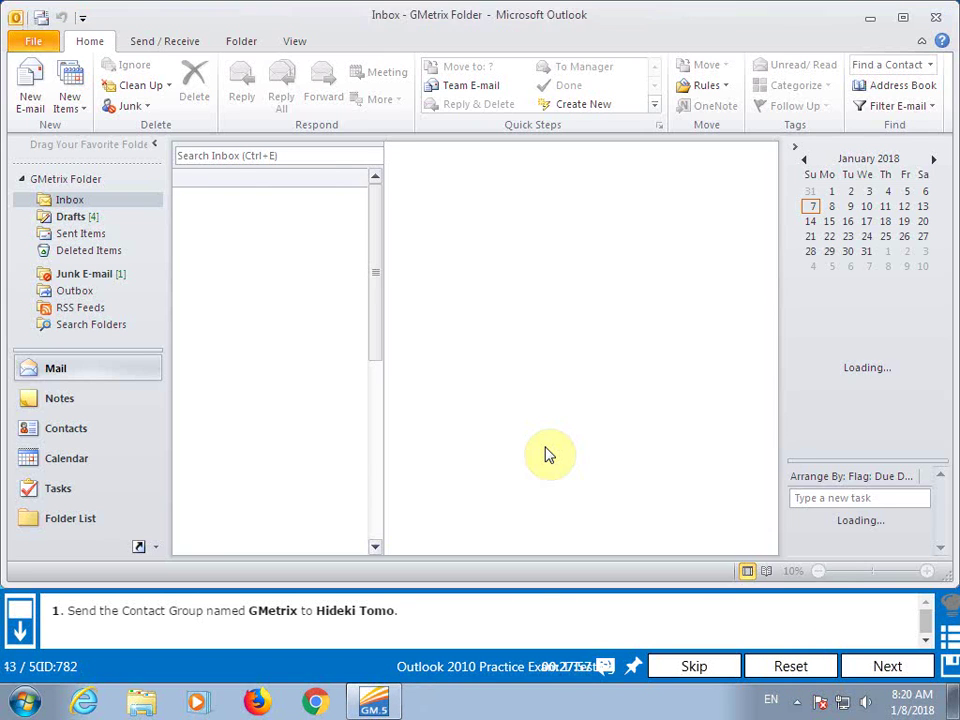
- Forward the GMetrix contact group from Contacts as an Outlook Contact attachment
click(85, 459)
click(86, 428)
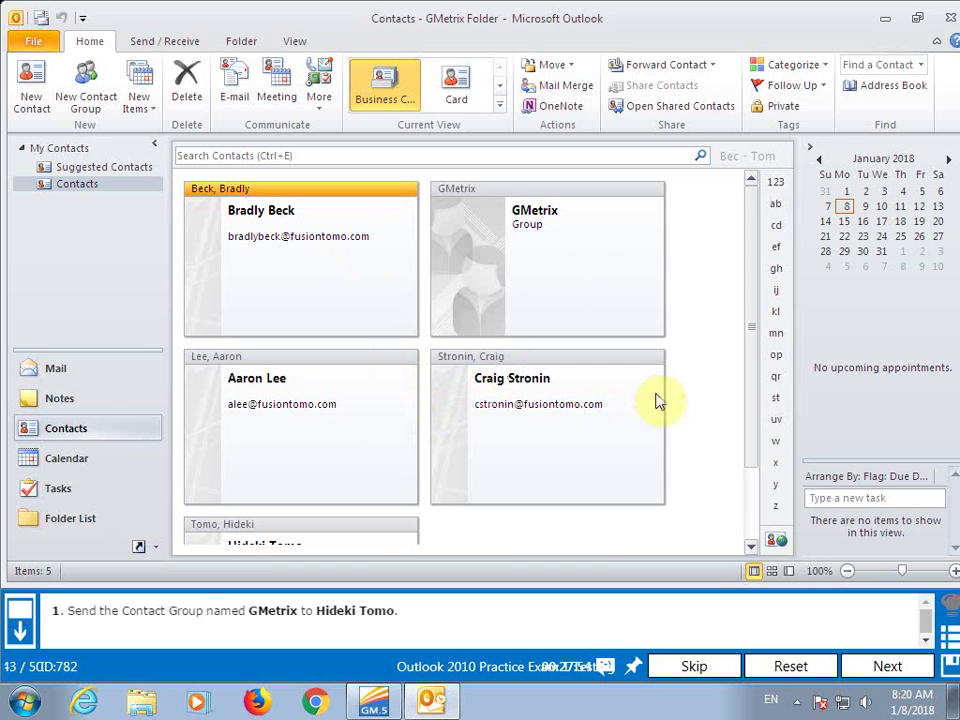
click(601, 263)
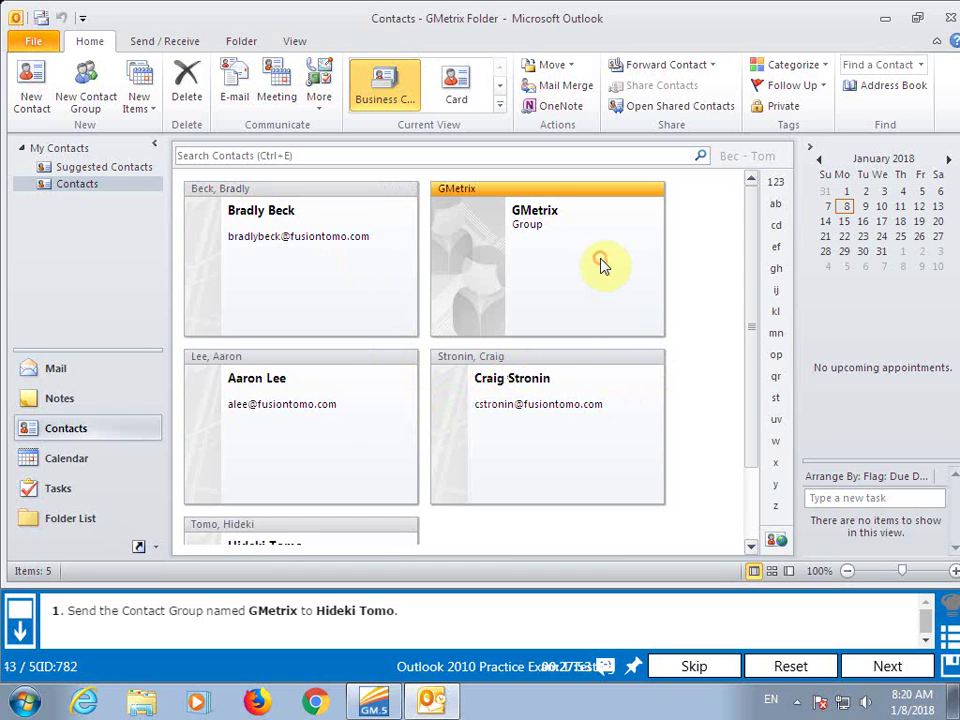
click(708, 68)
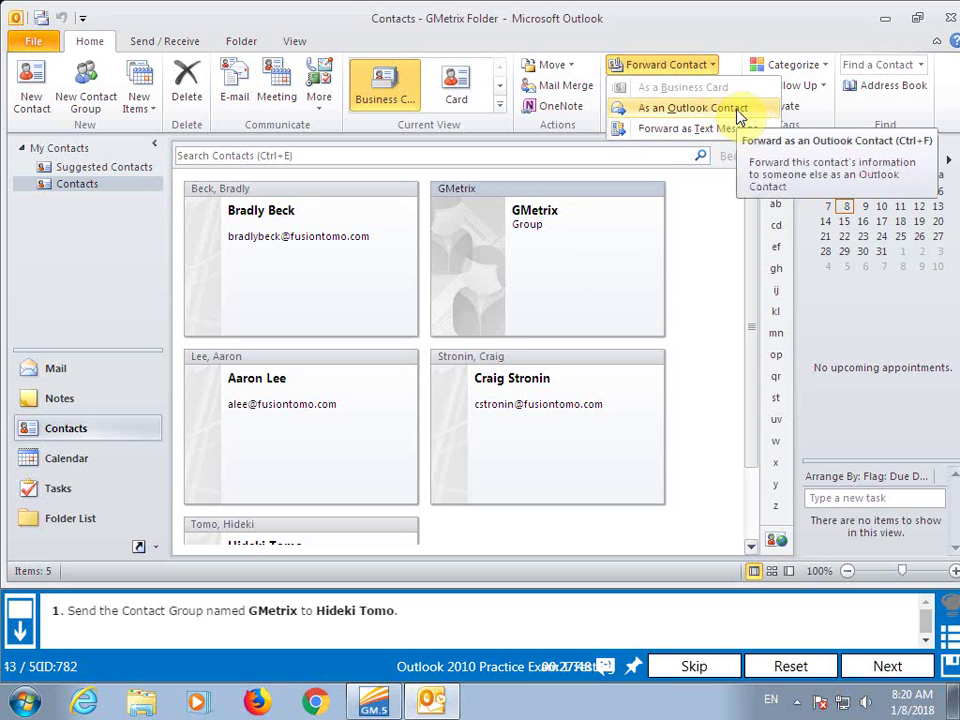
click(745, 110)
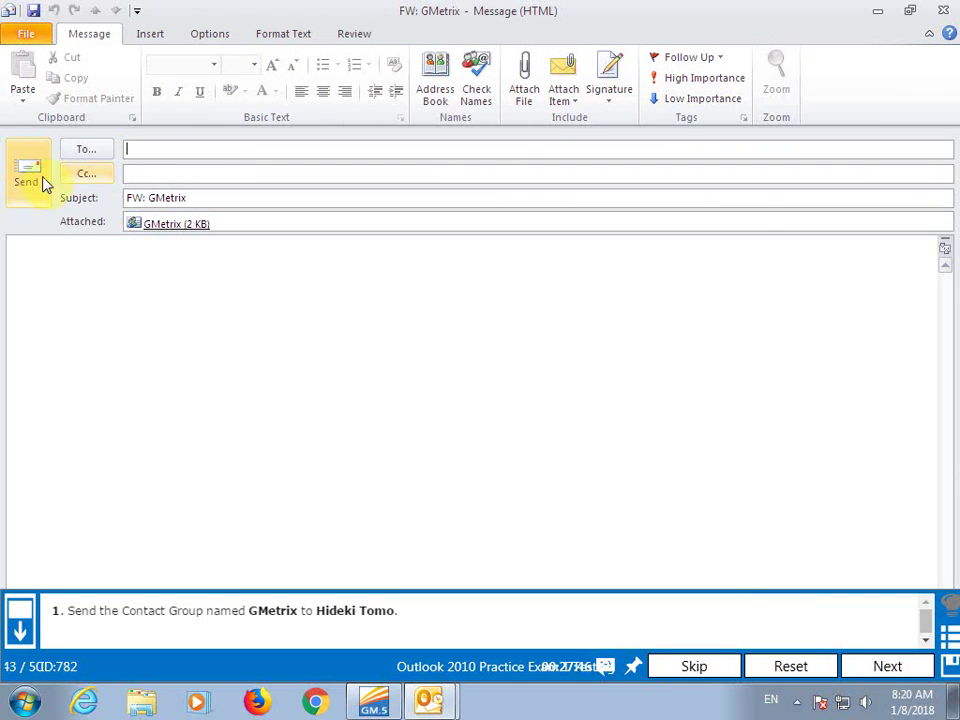
- Add the required recipient from the address book and send the forwarded group
click(87, 149)
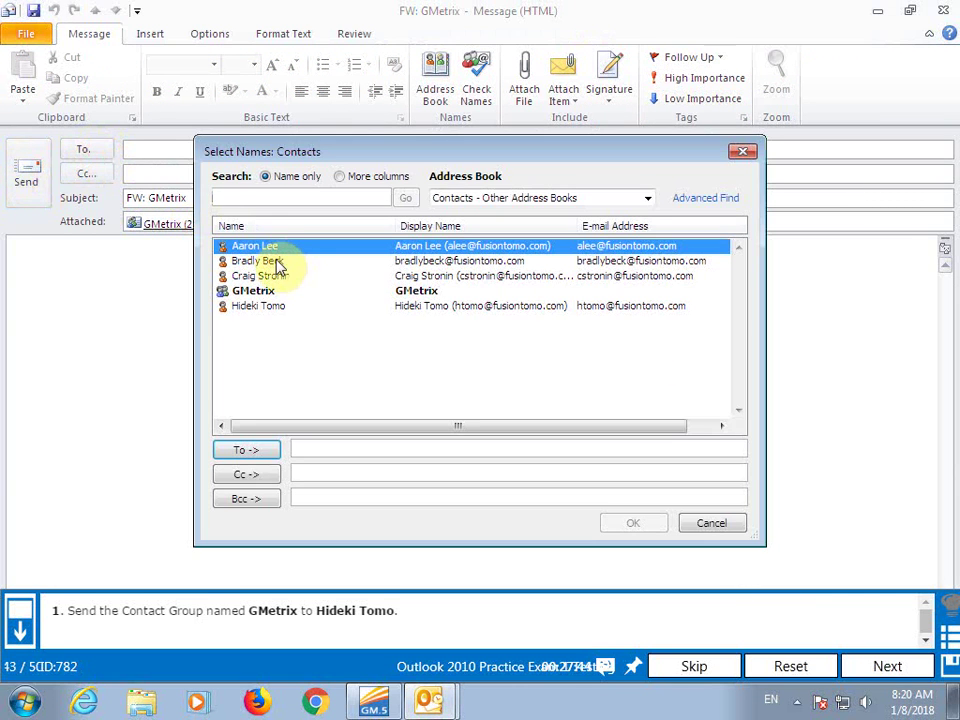
double_click(262, 306)
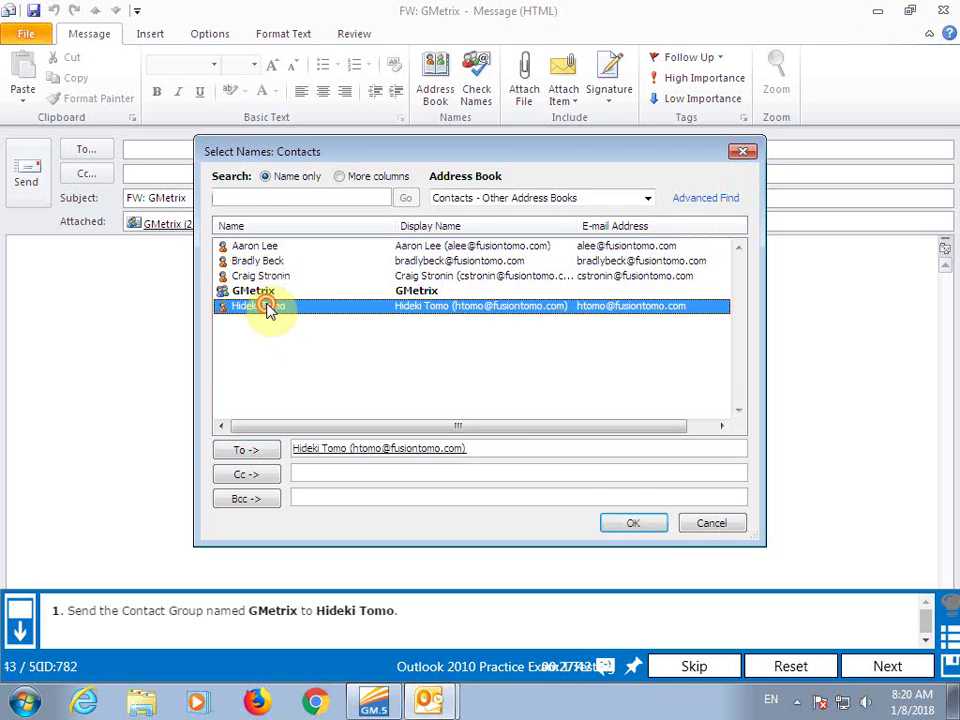
click(633, 522)
click(38, 176)
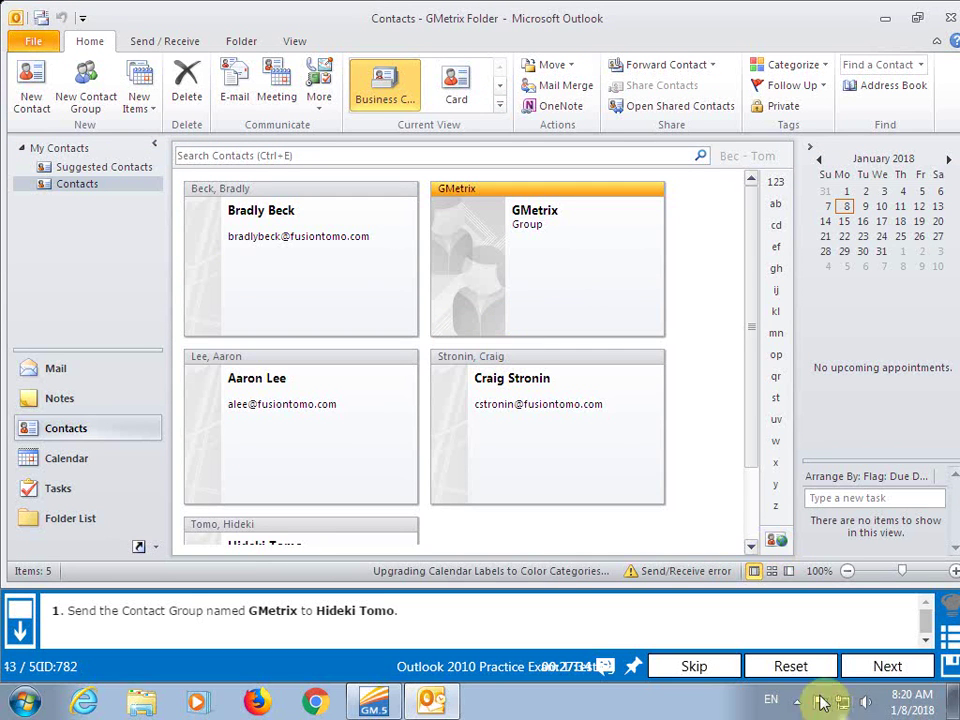
- Create a new meeting request with the required attendee, starting at 9:30 AM
click(897, 667)
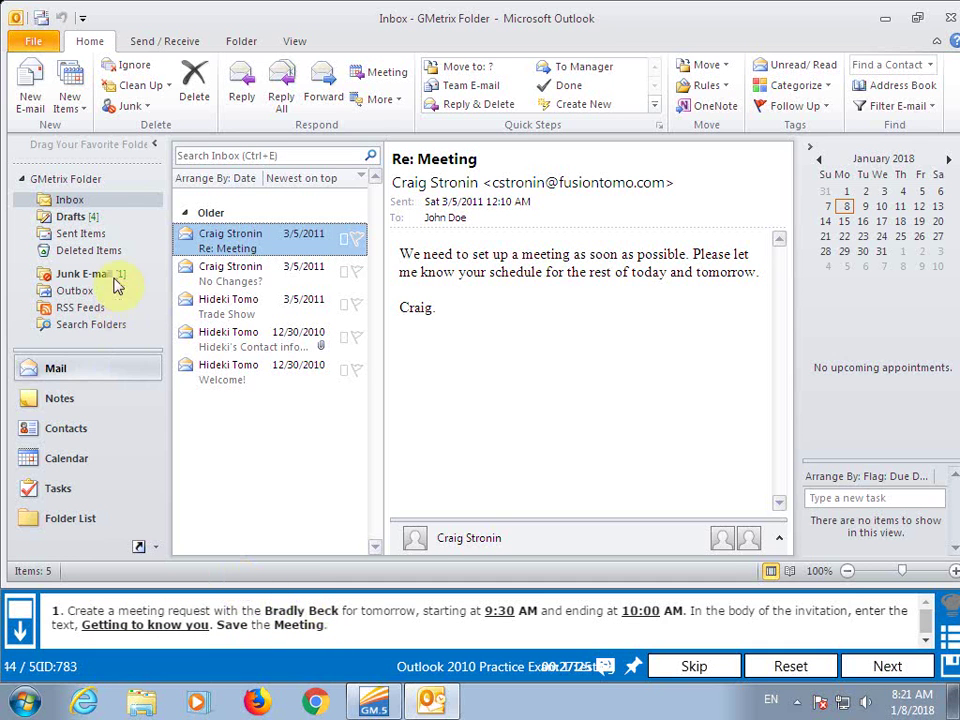
click(70, 456)
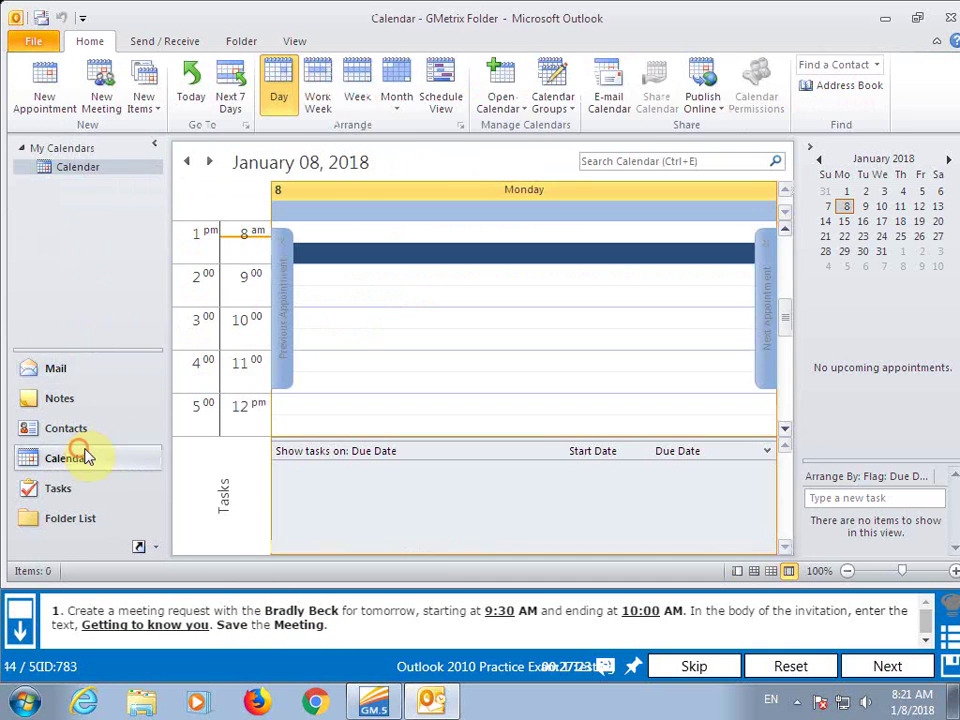
click(100, 85)
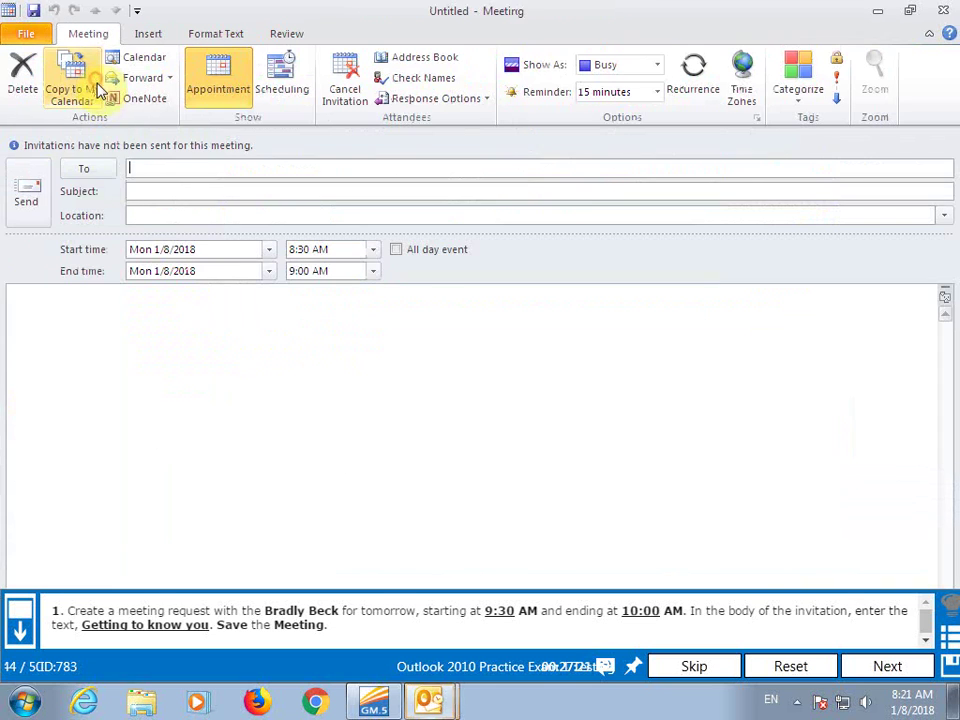
click(111, 177)
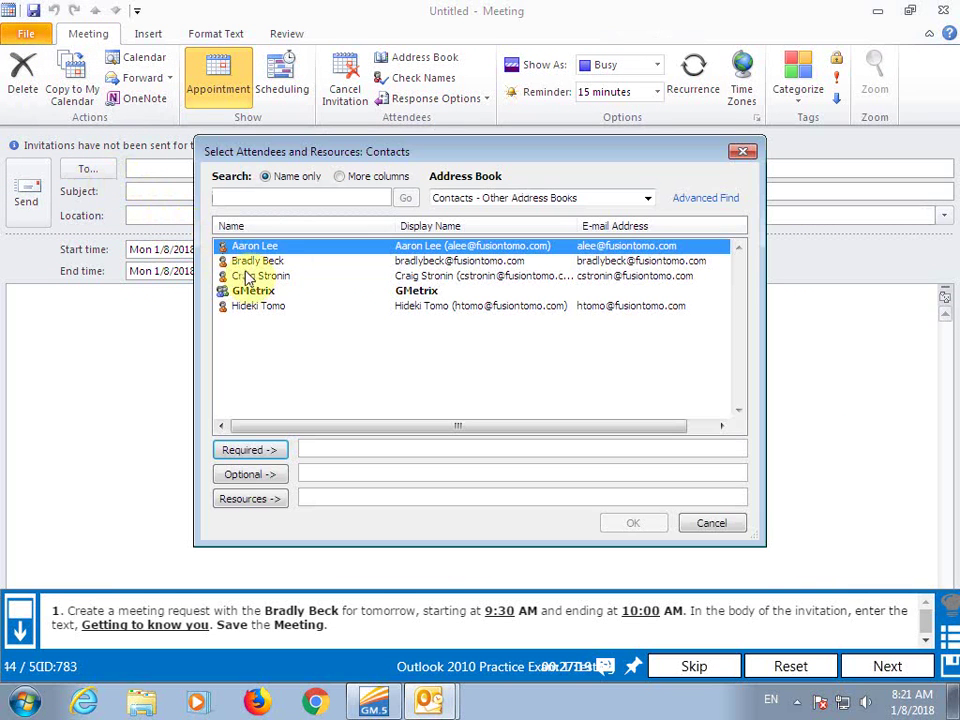
double_click(275, 261)
click(636, 520)
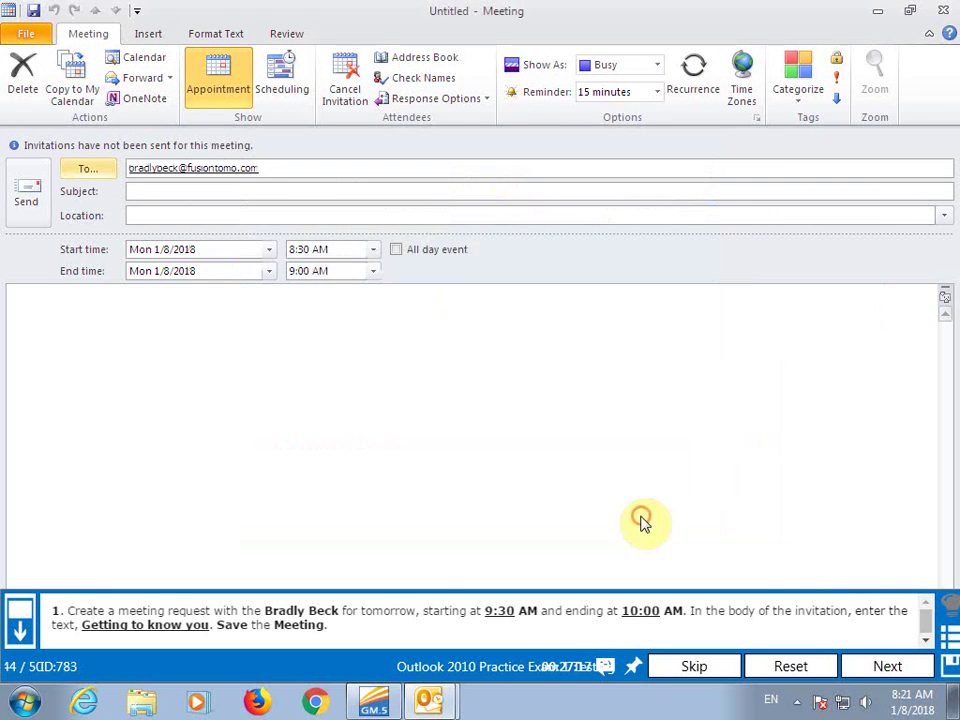
click(376, 252)
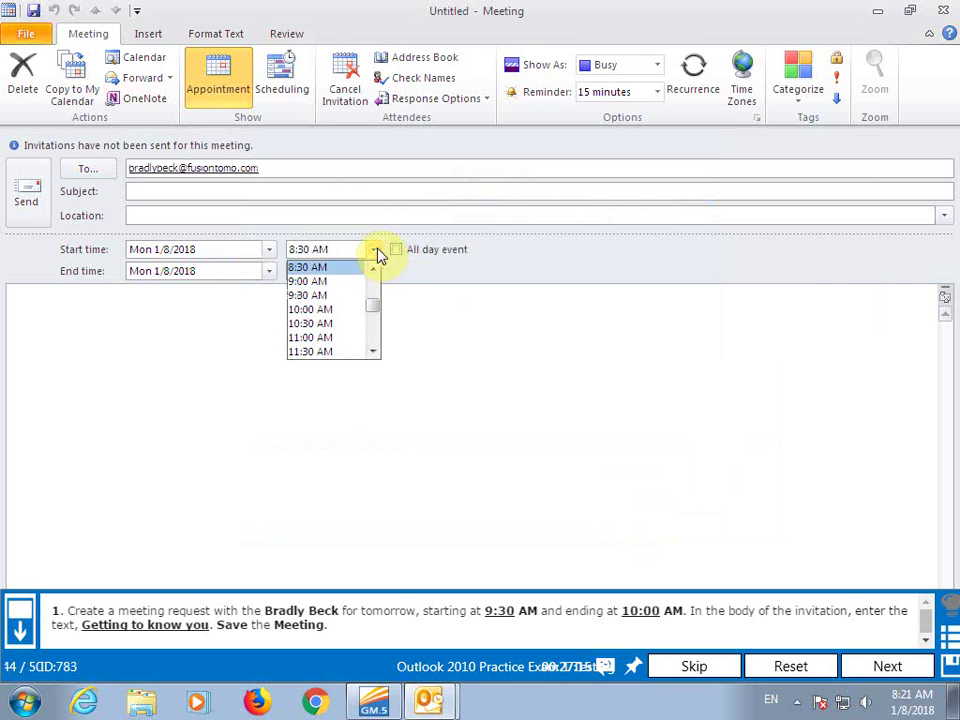
click(343, 295)
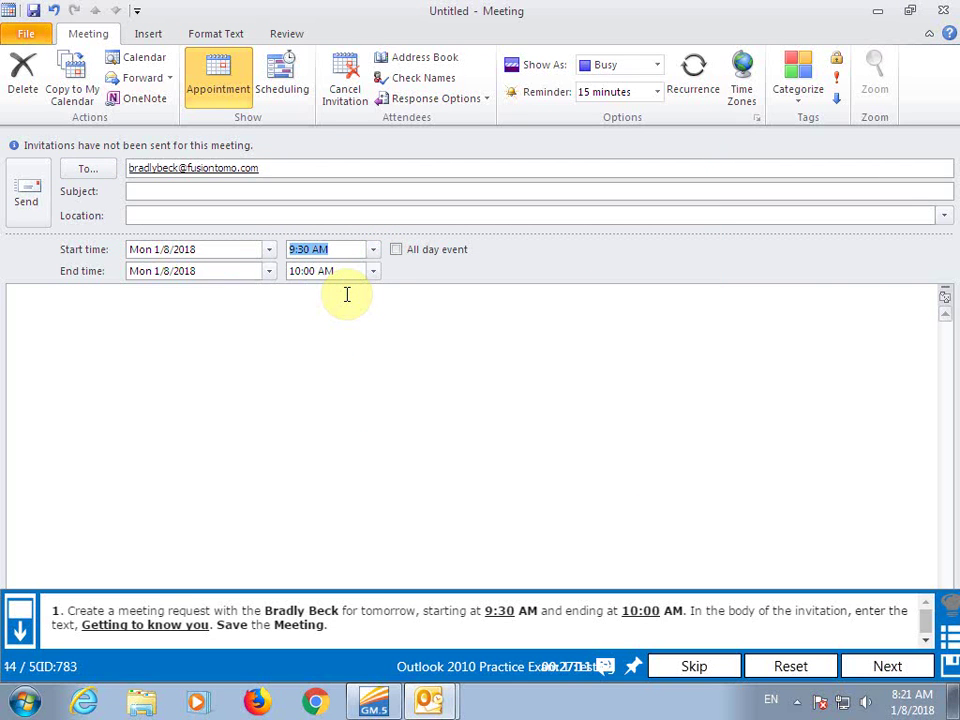
- Add the body 'Getting to know you', save and close the meeting, and advance
click(256, 329)
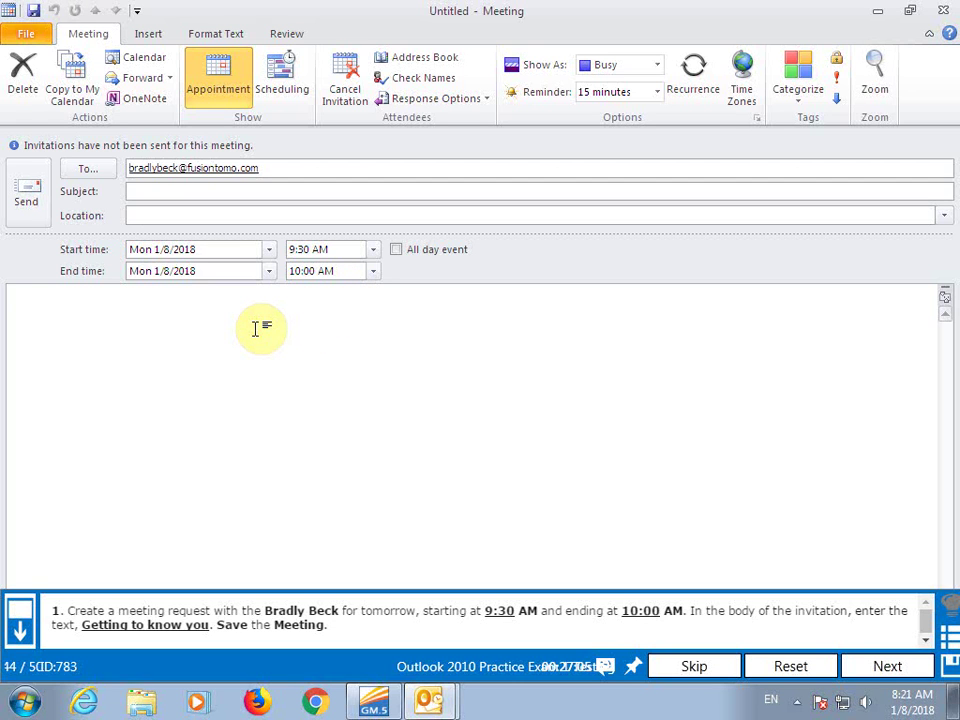
text(Getting to know you)
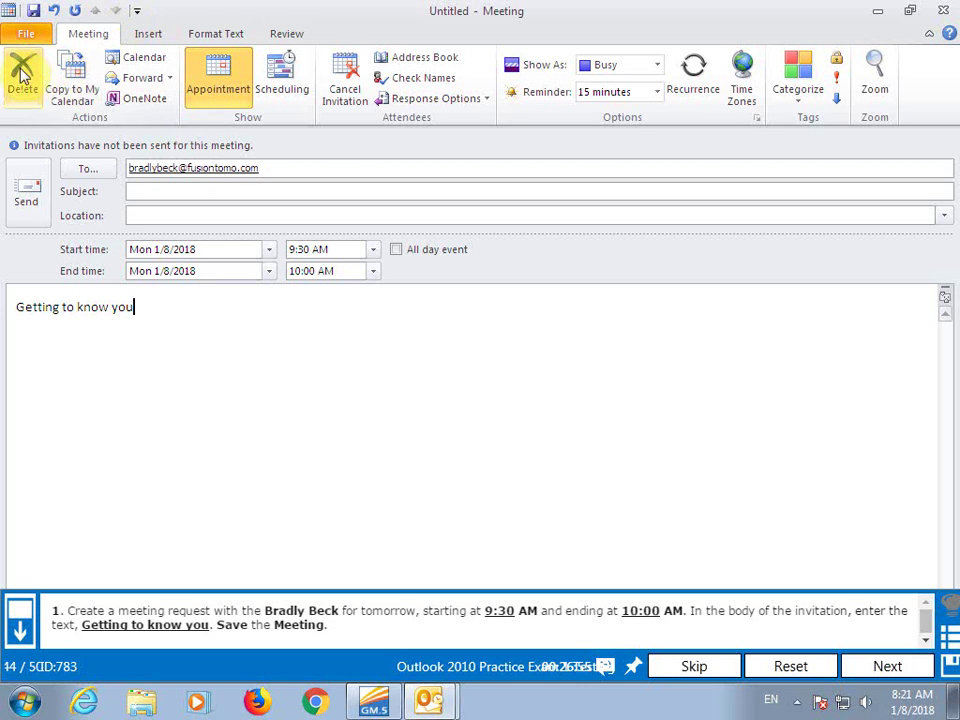
click(33, 14)
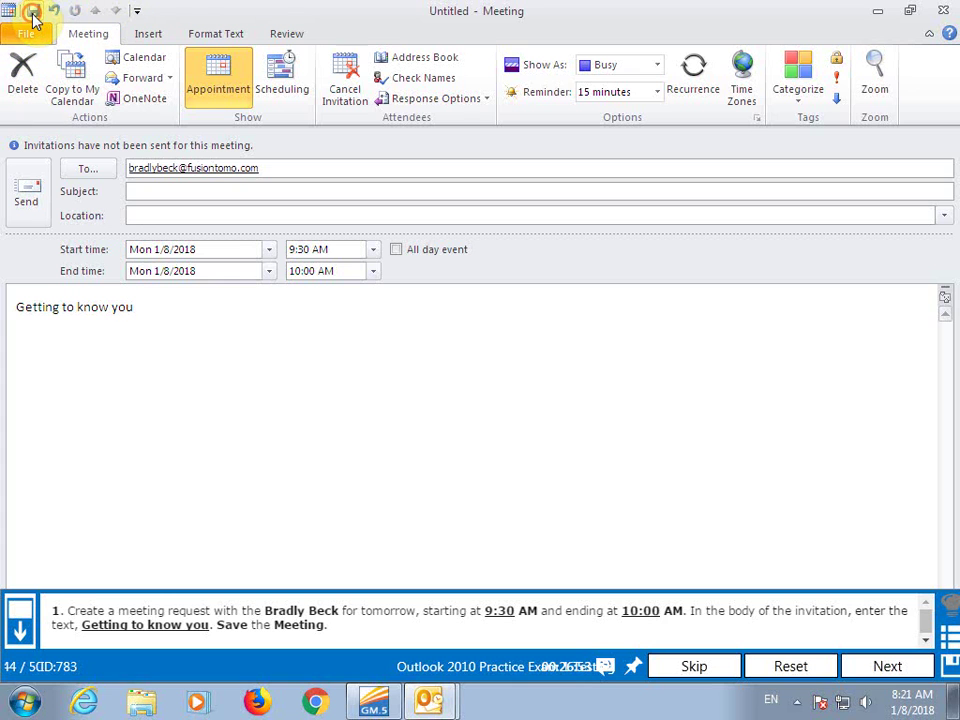
click(943, 10)
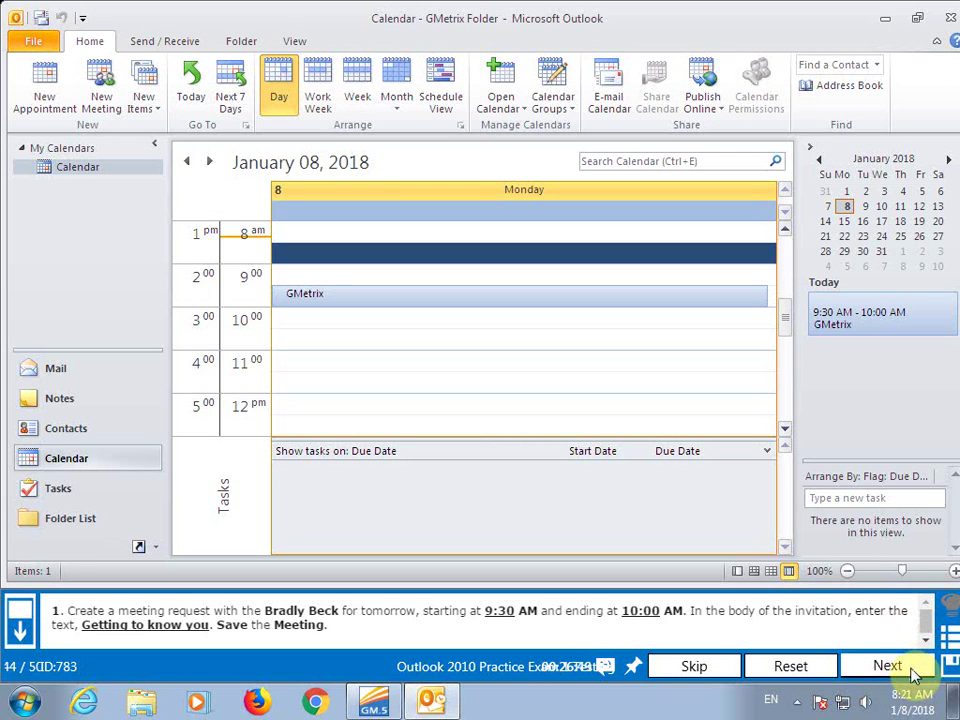
click(911, 670)
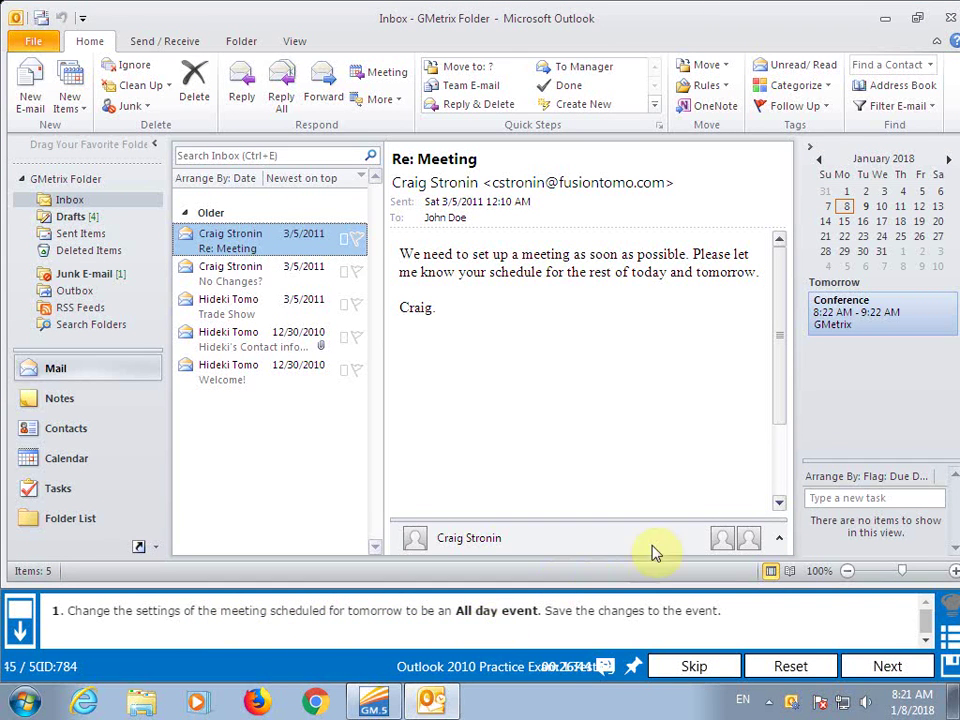
- Mark tomorrow's Conference appointment as an all-day event, save and close it, and advance
click(865, 325)
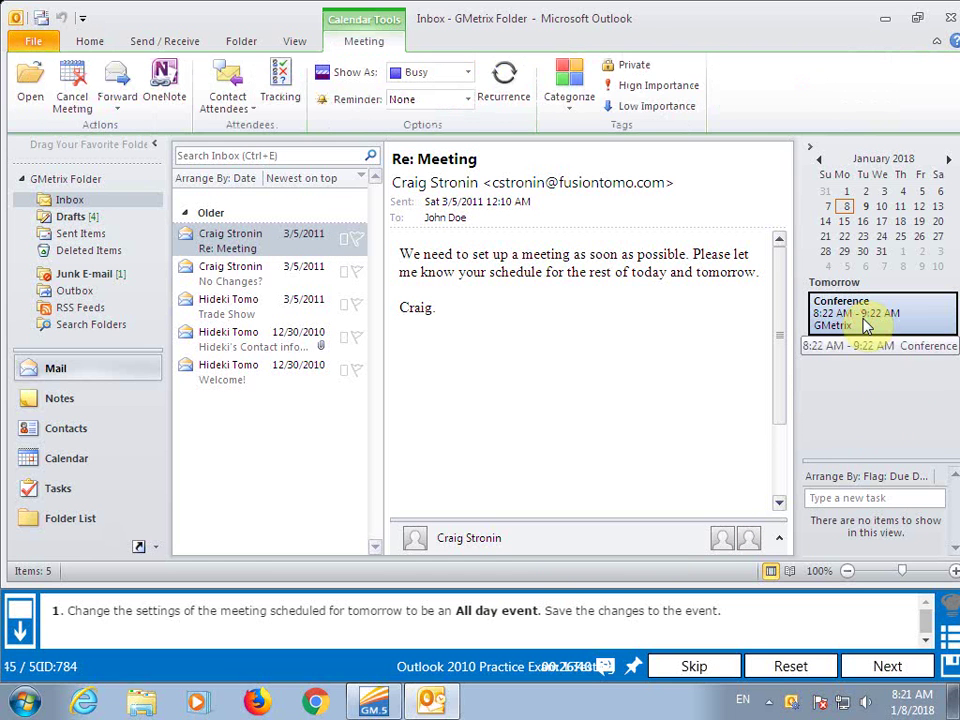
double_click(865, 322)
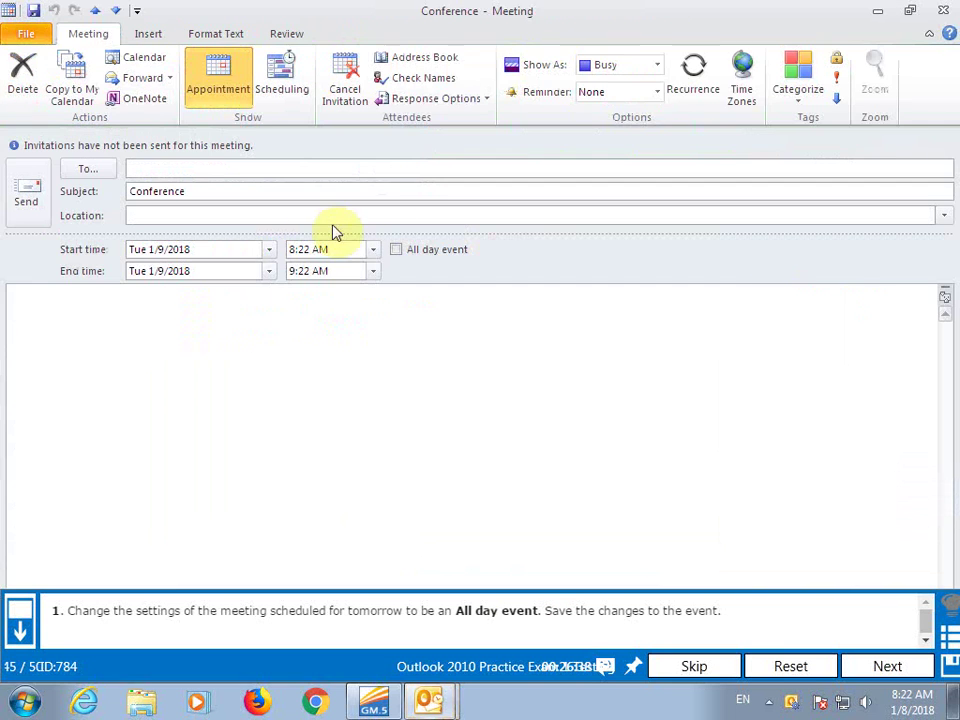
click(396, 250)
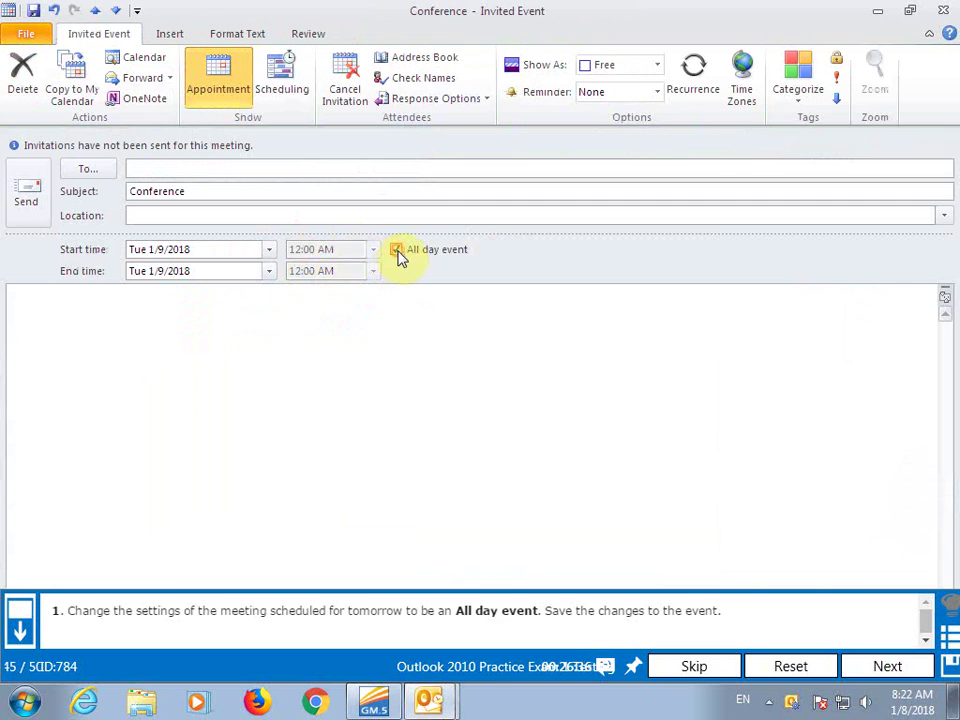
click(35, 10)
click(943, 10)
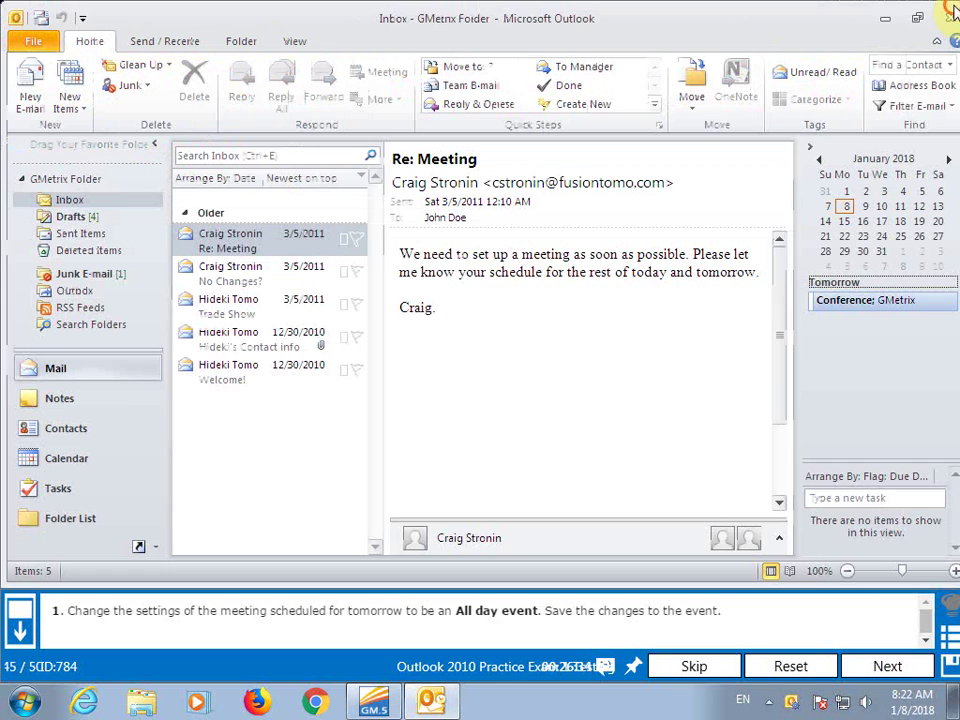
click(883, 667)
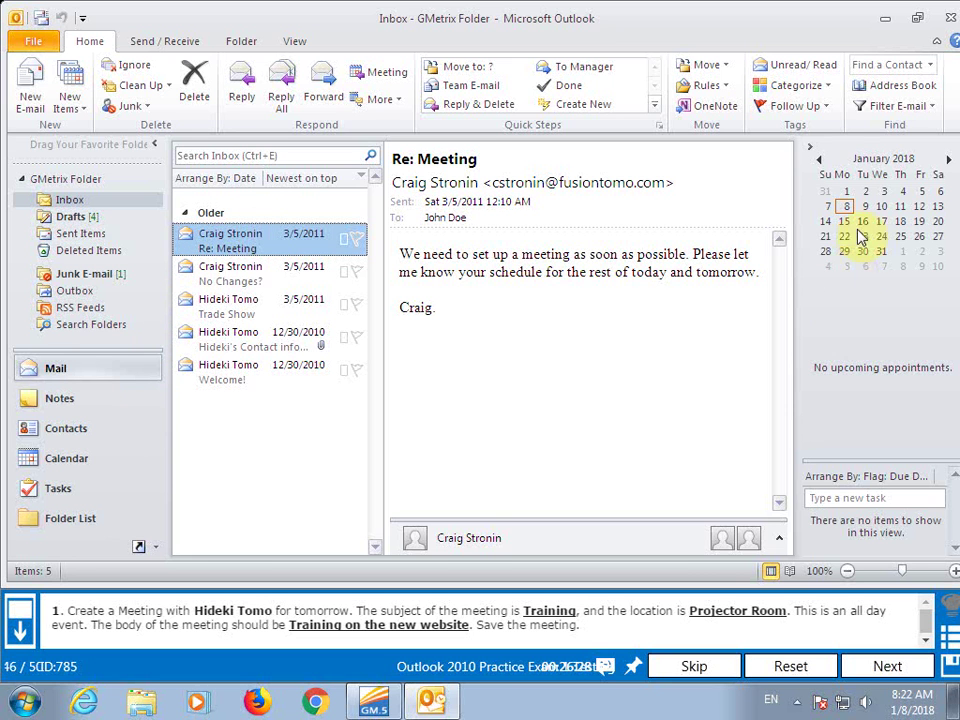
- Start a new meeting dated Tuesday 1/9/2018 with the required contact invited
click(80, 459)
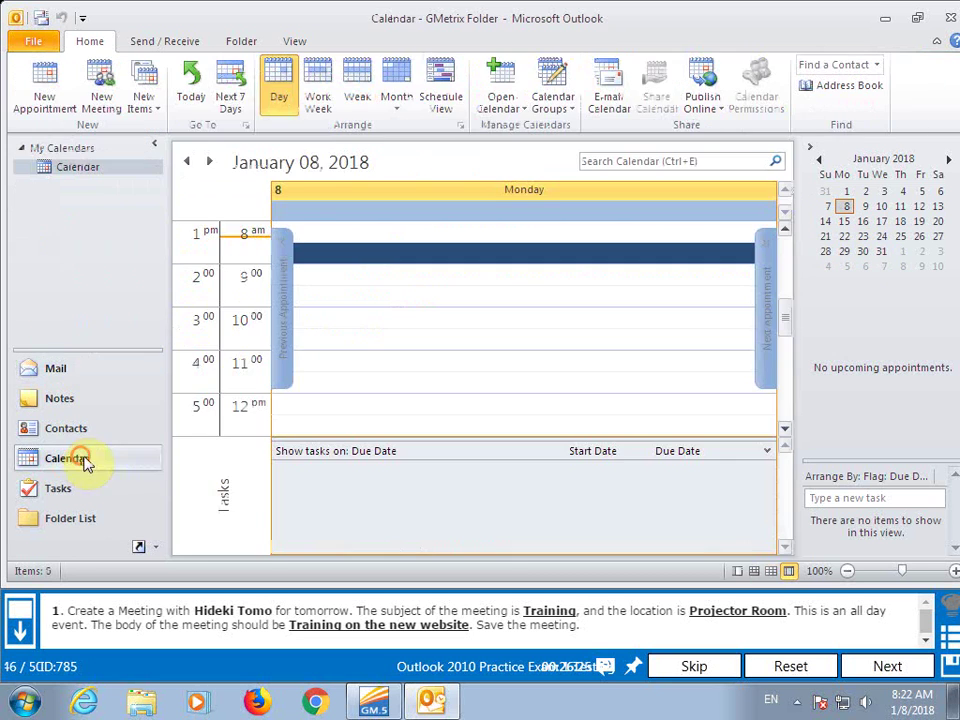
click(101, 95)
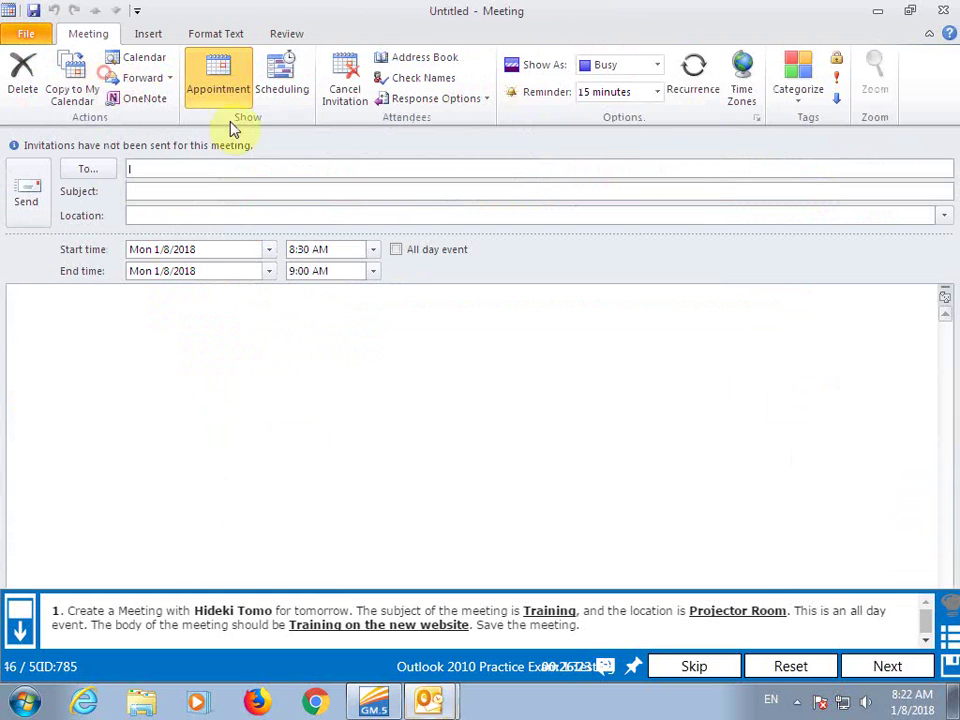
click(269, 251)
click(177, 323)
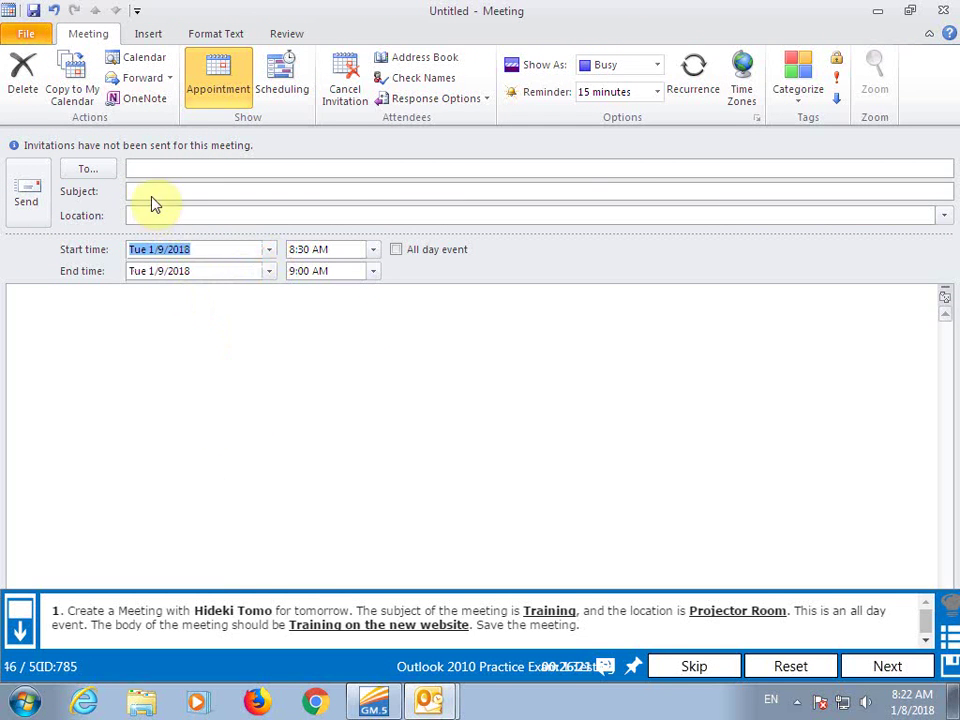
click(100, 170)
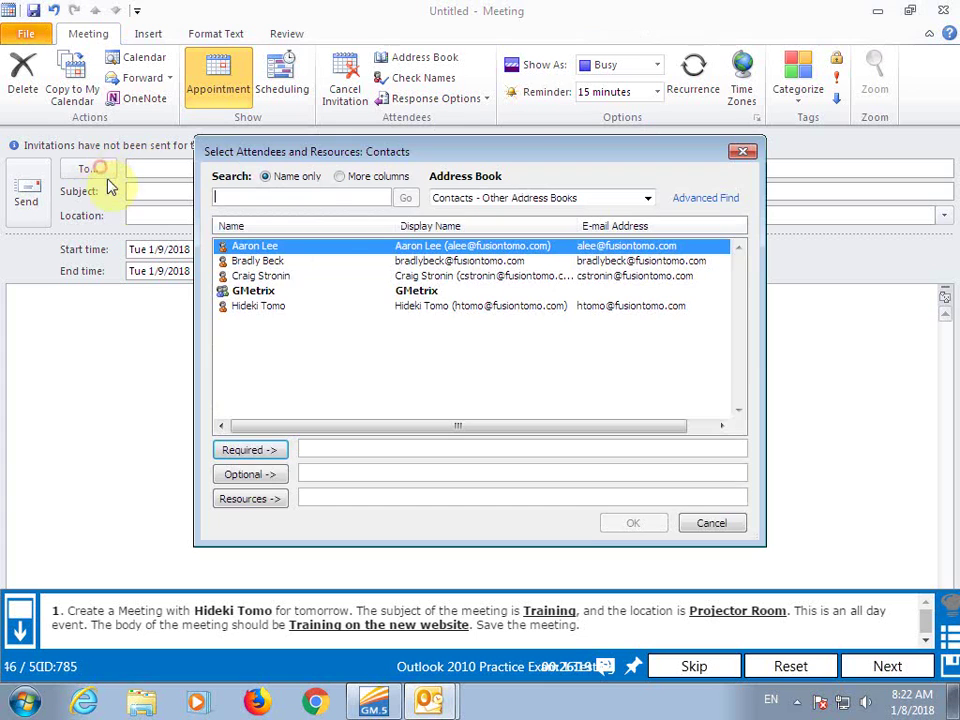
double_click(276, 308)
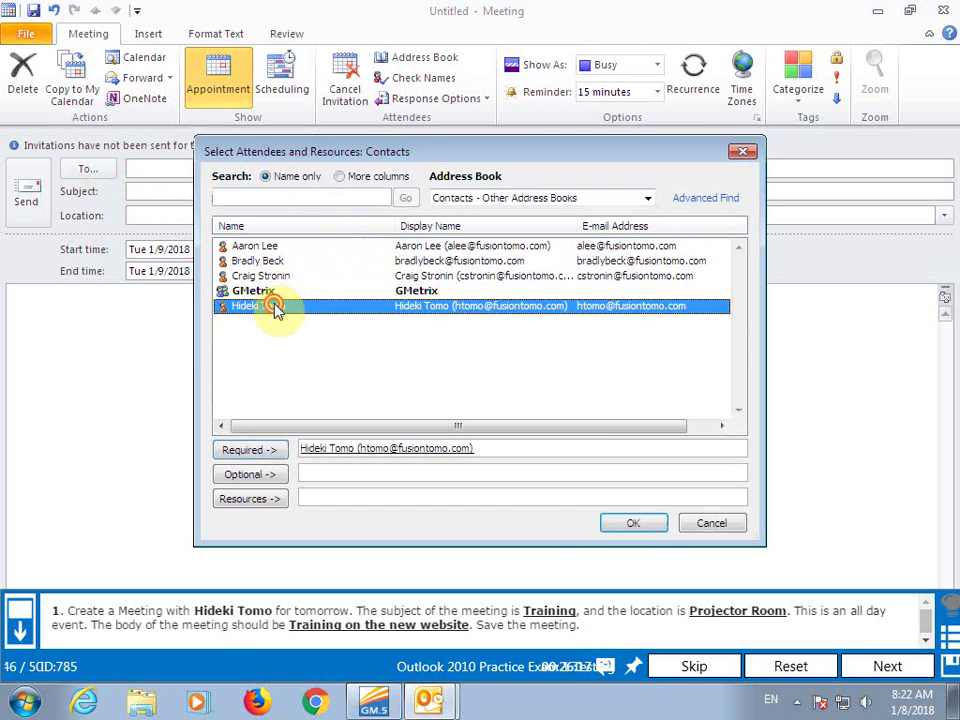
click(633, 523)
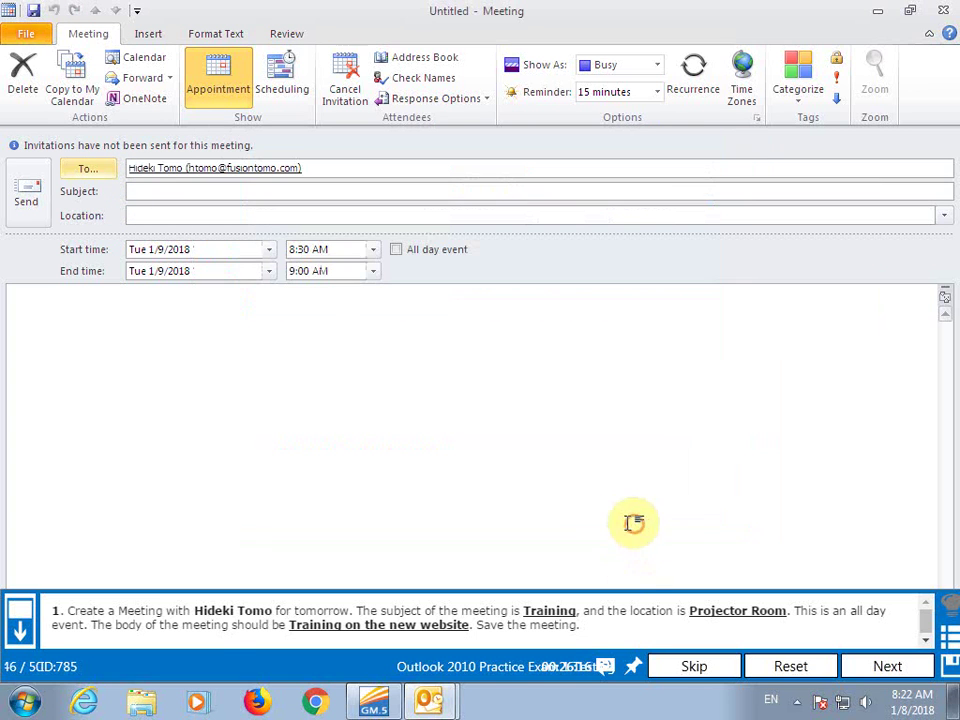
- Enter subject Training and location Projector Room, and make it an all-day event
click(180, 192)
text(Training)
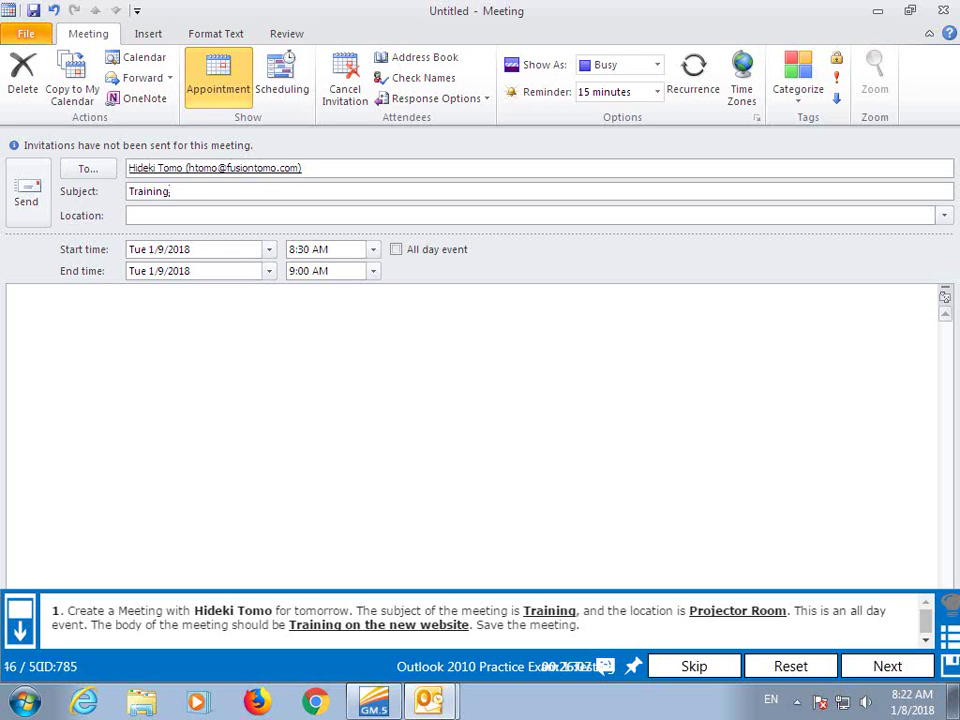
click(189, 218)
text(Projector Room)
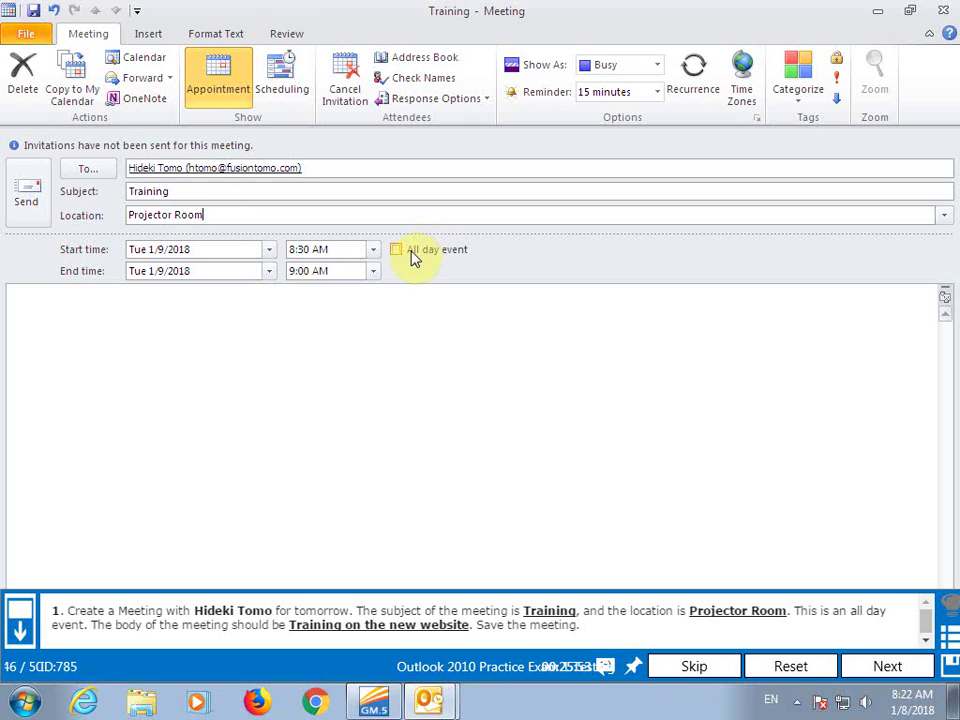
click(410, 254)
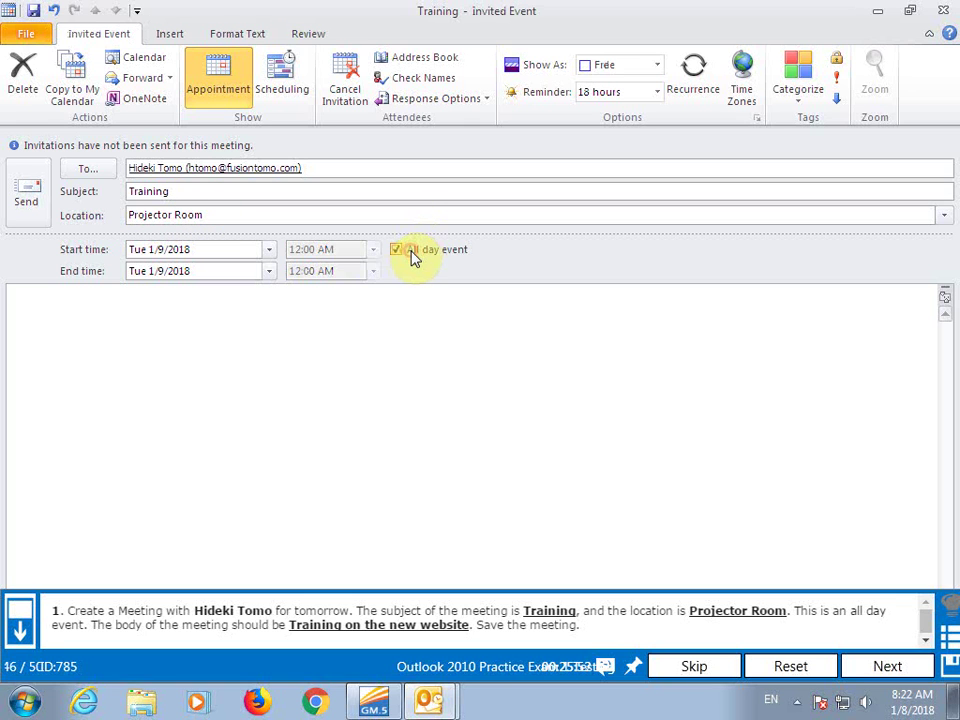
- Add the body 'Training on the new website', save and close, snooze the reminder, and advance
click(322, 352)
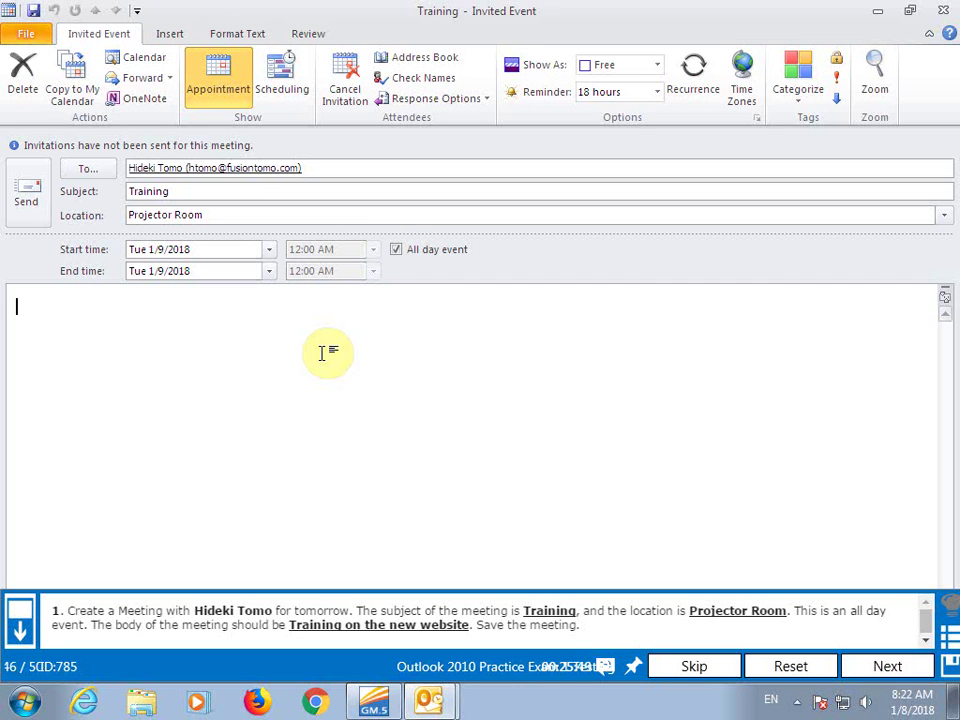
text(Training on the new website)
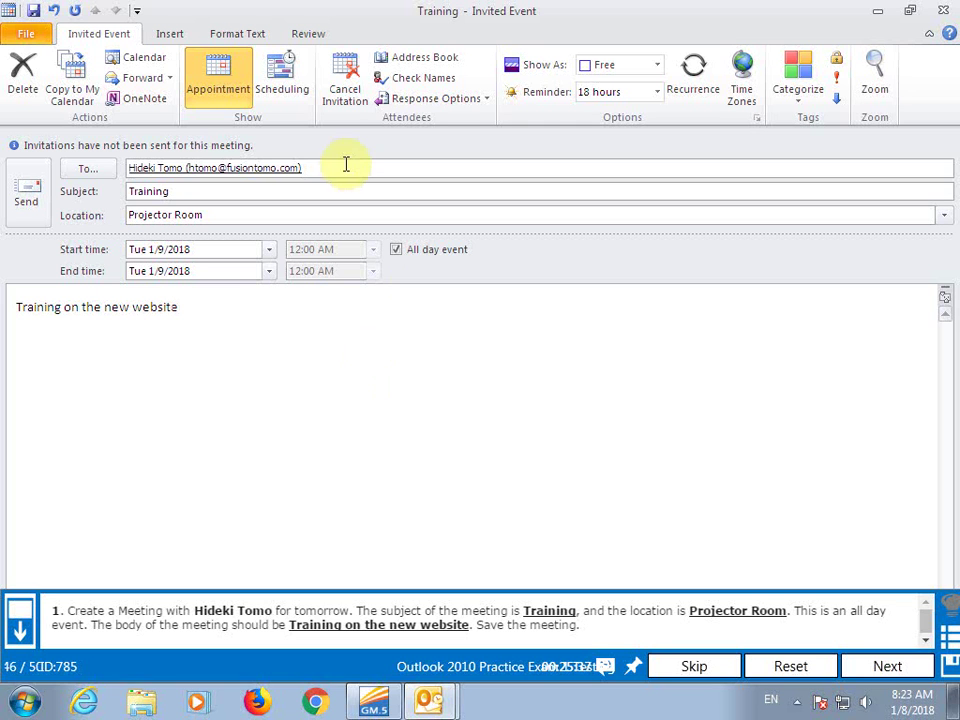
click(33, 11)
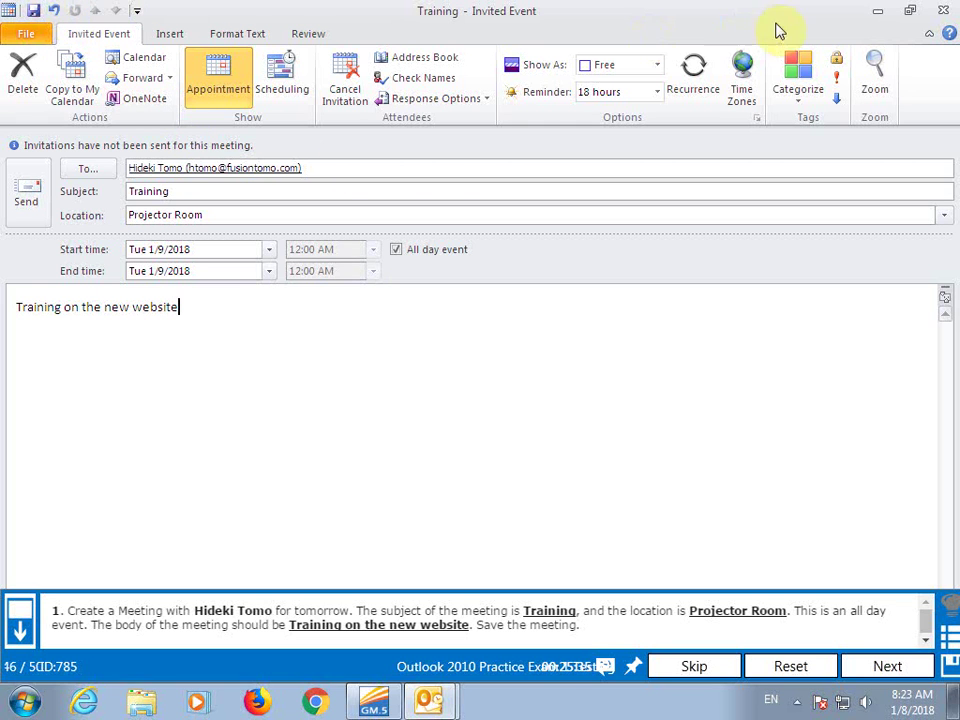
click(943, 10)
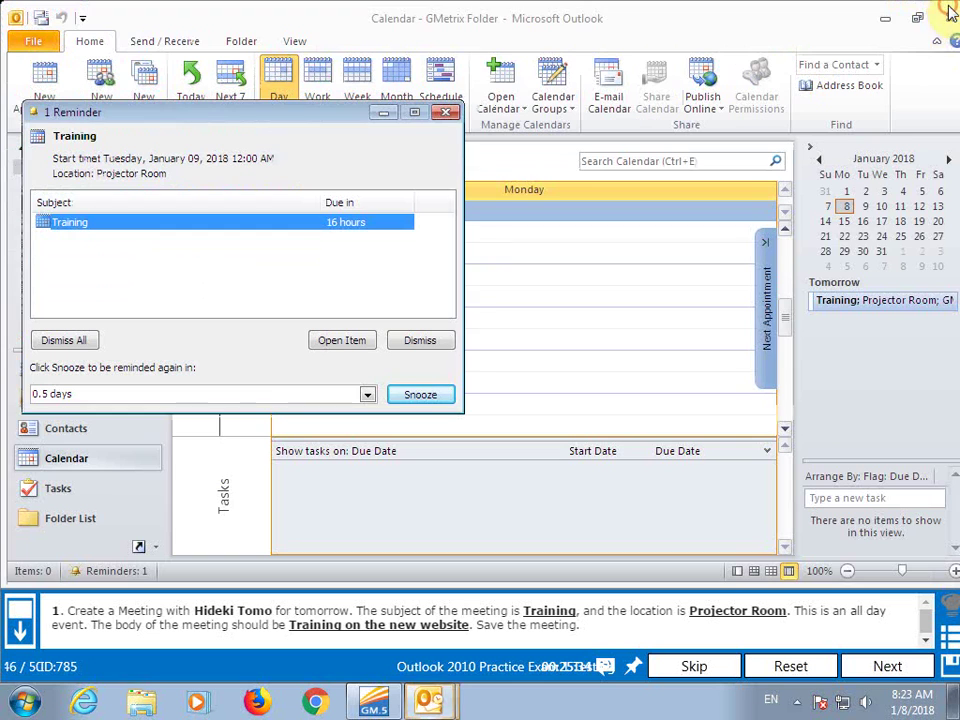
click(421, 393)
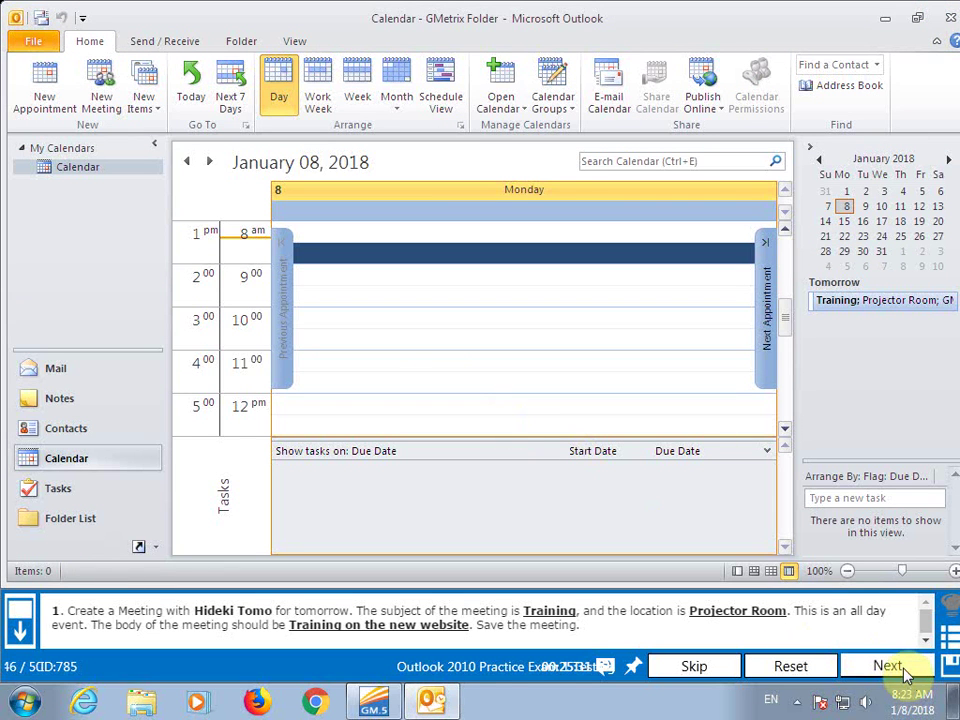
click(886, 666)
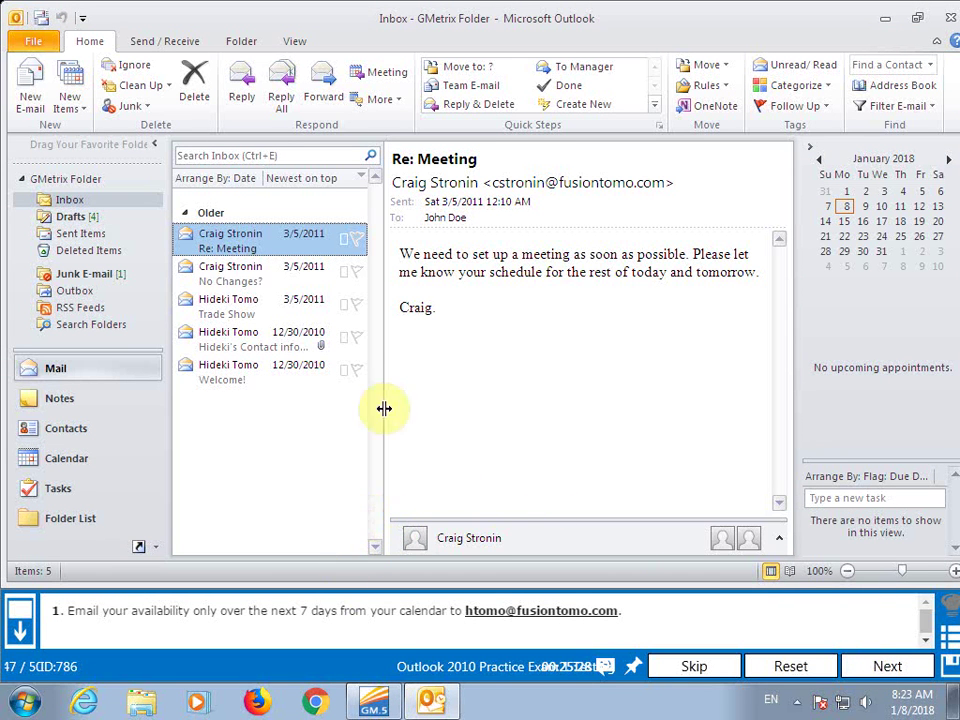
- Start e-mailing the main Calendar with the date range set to Next 7 days
click(78, 458)
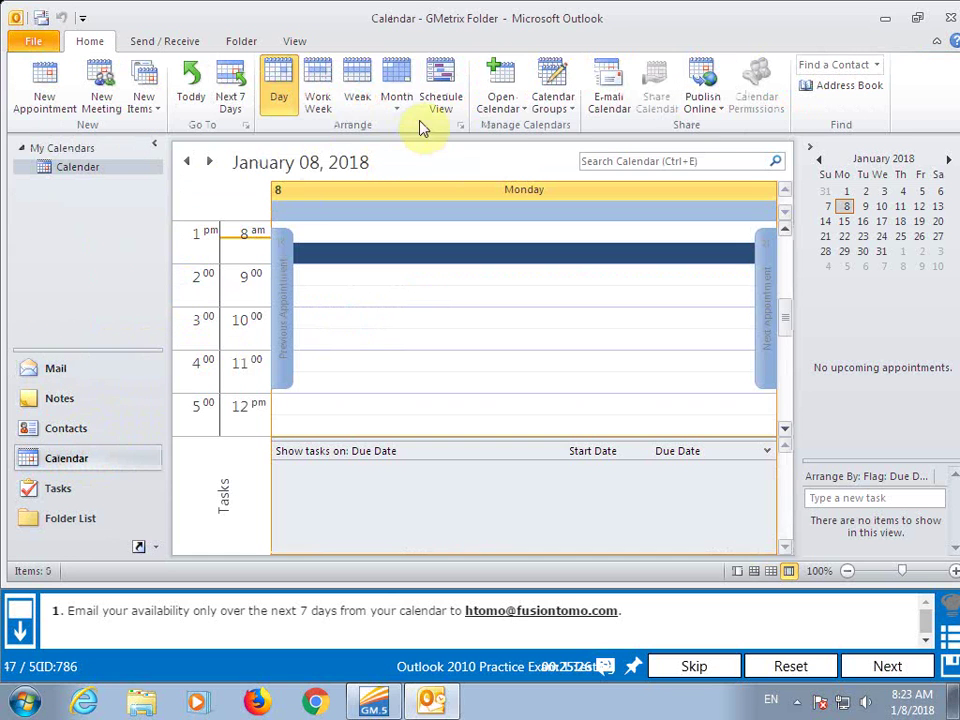
click(609, 95)
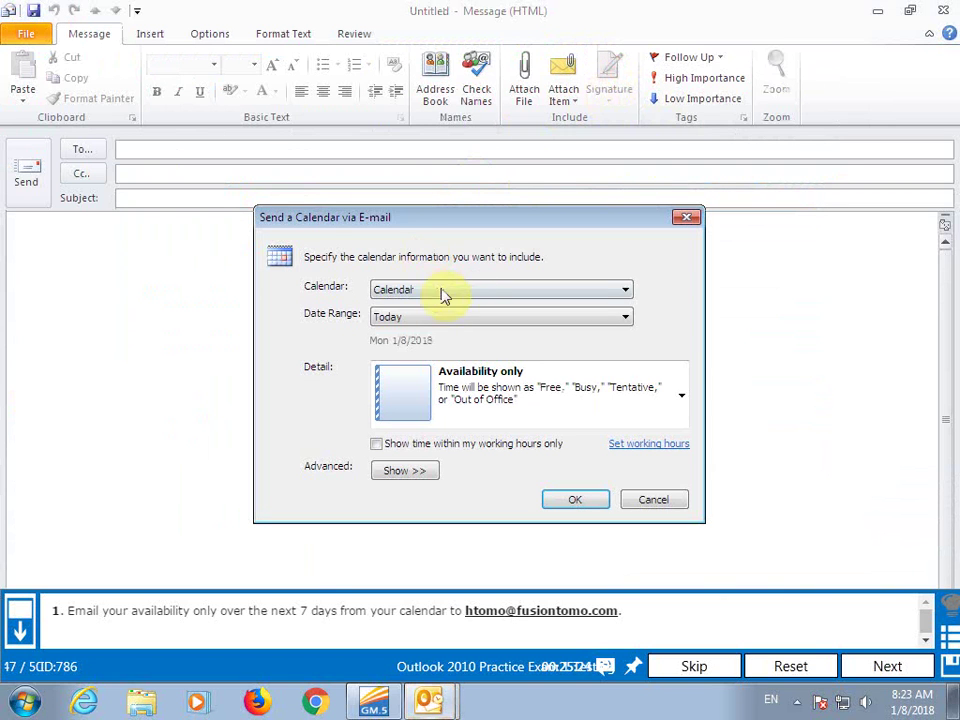
click(476, 289)
click(460, 300)
click(475, 318)
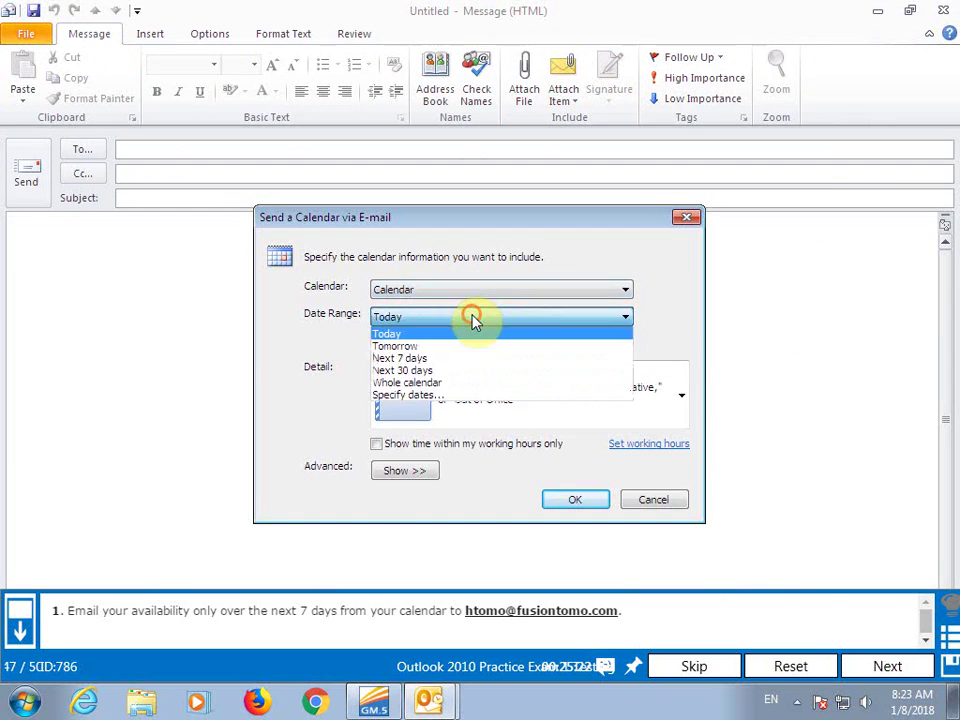
click(449, 360)
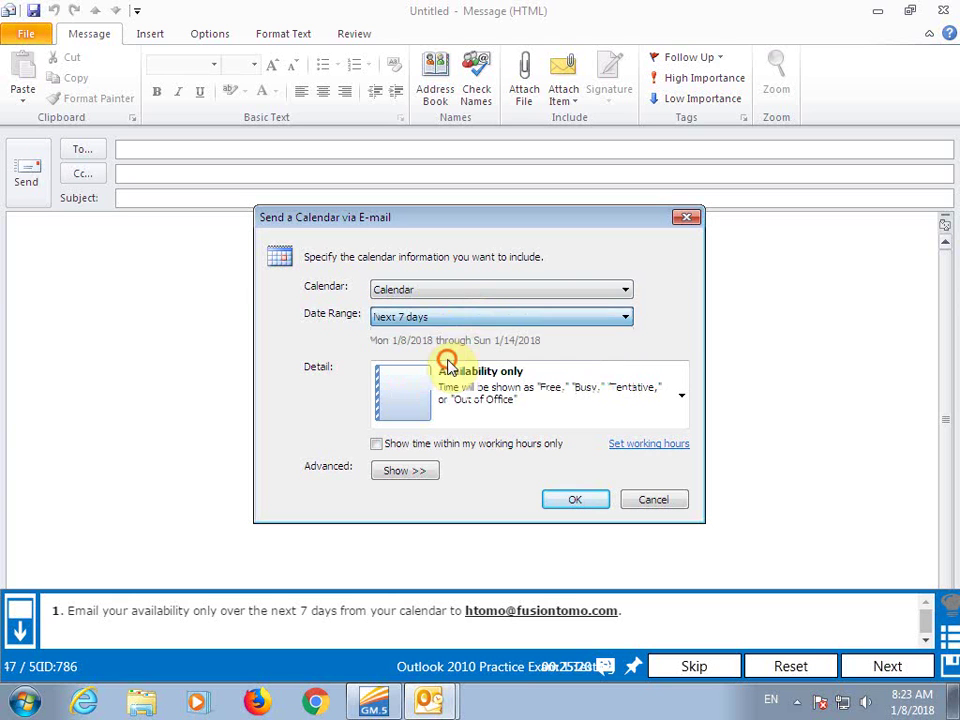
- Choose availability-only detail, then discard the calendar message and reset the question
click(487, 413)
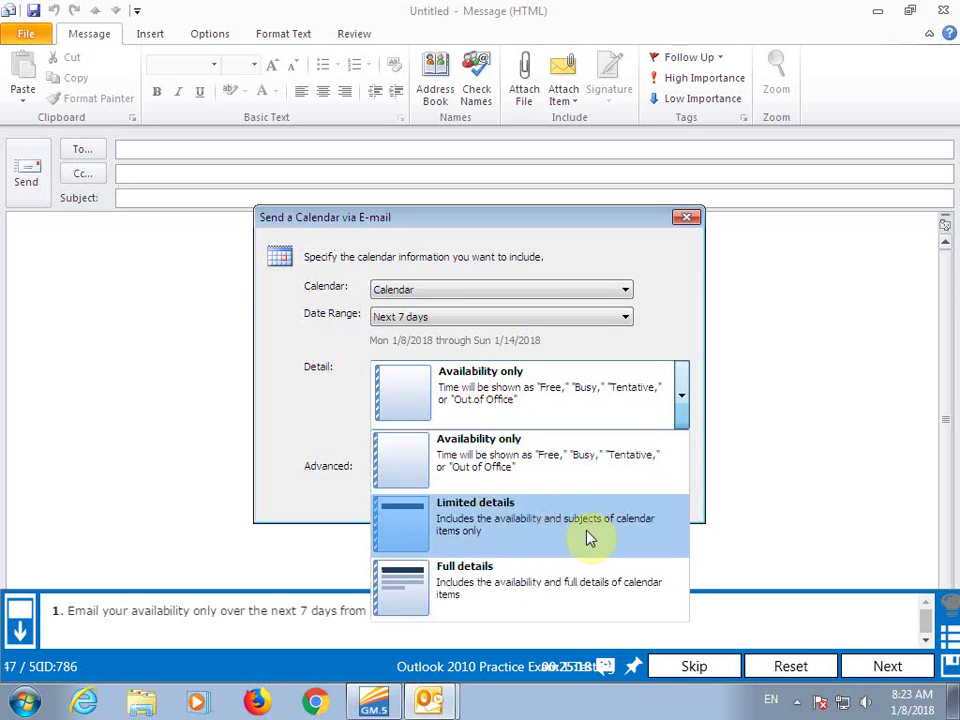
click(574, 466)
click(575, 500)
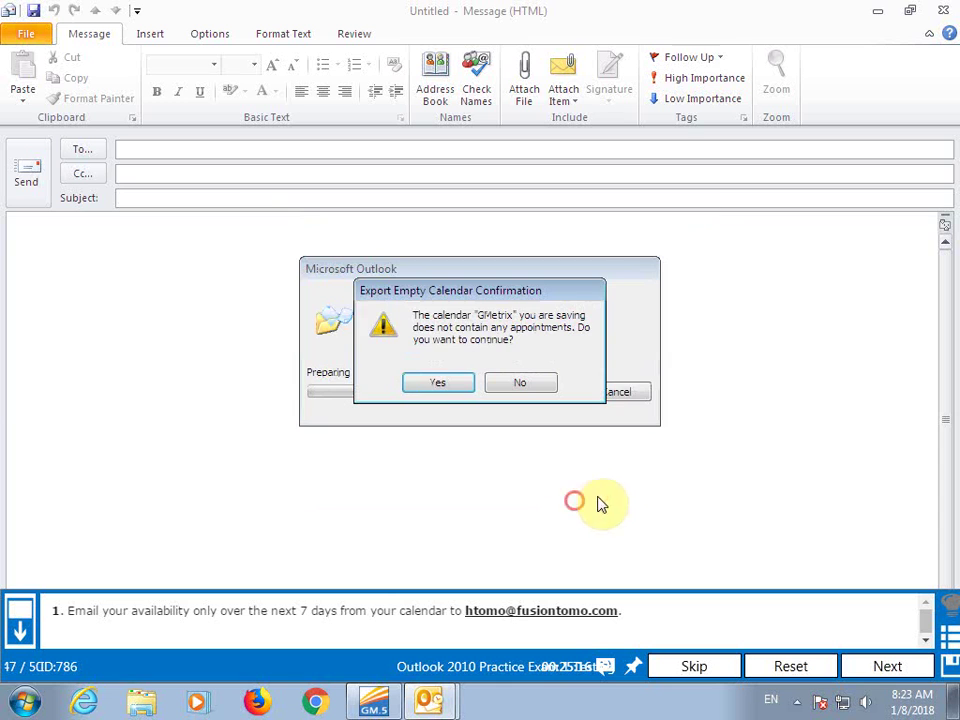
click(433, 378)
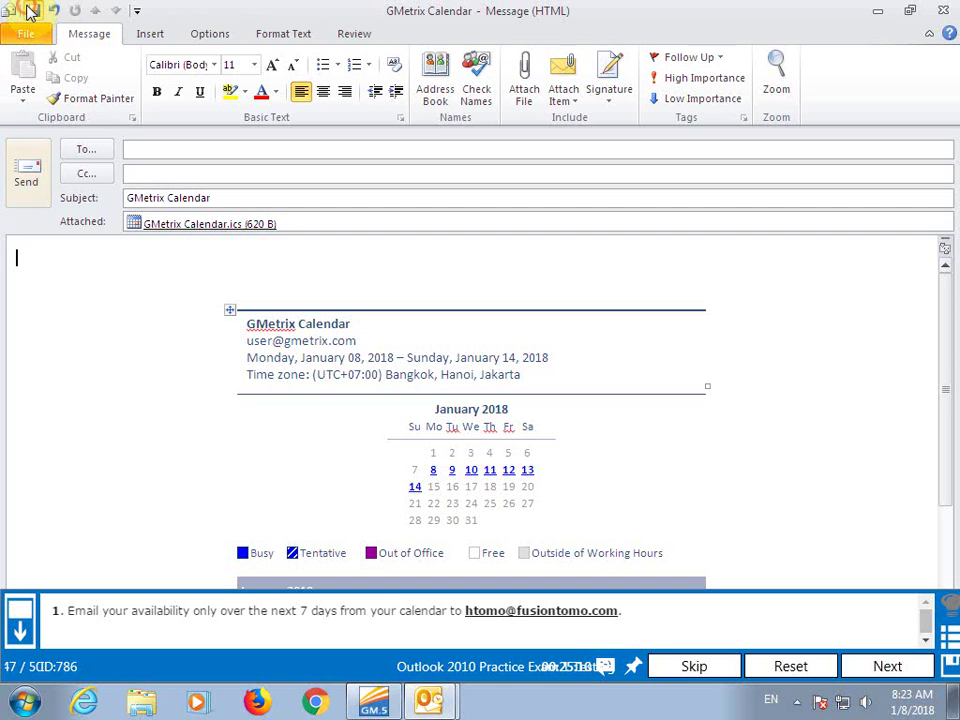
click(952, 20)
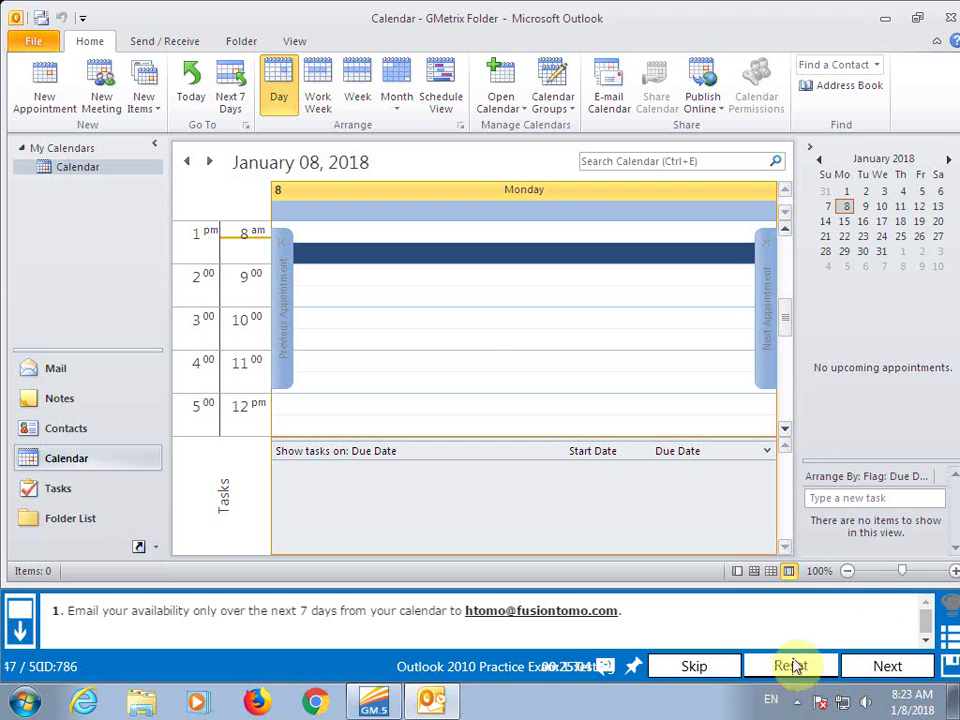
click(790, 666)
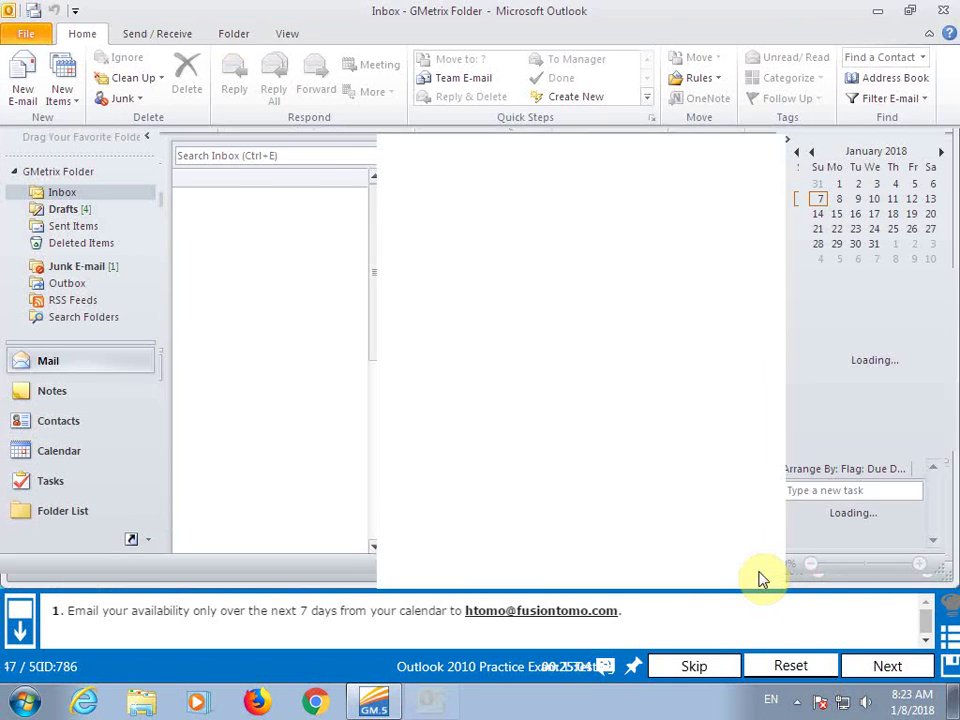
- E-mail the calendar covering the next 7 days with availability-only detail
click(55, 452)
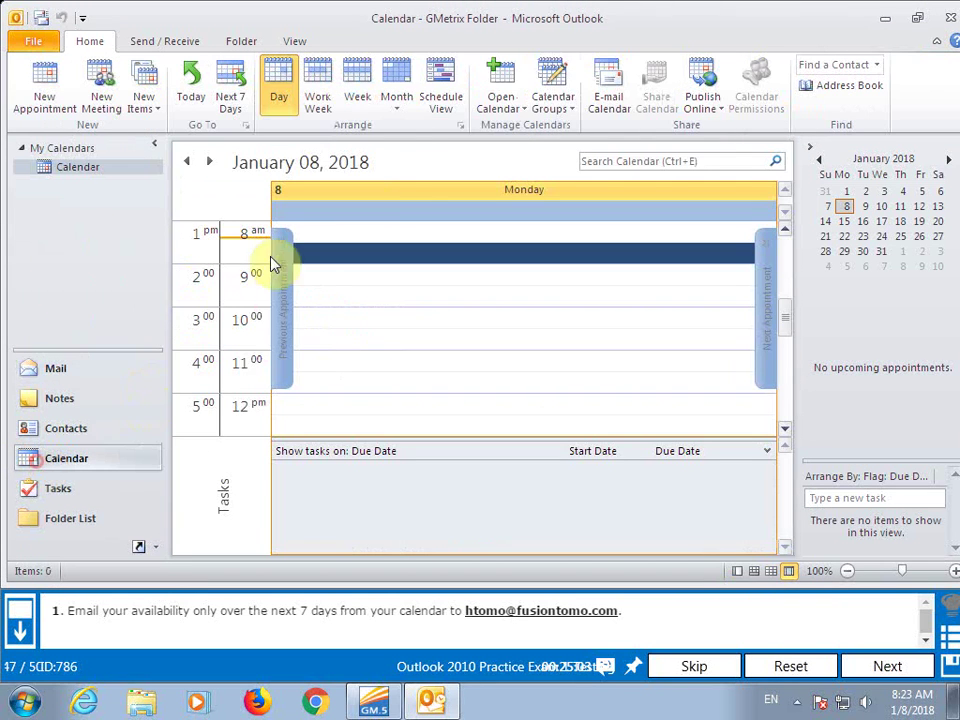
click(620, 88)
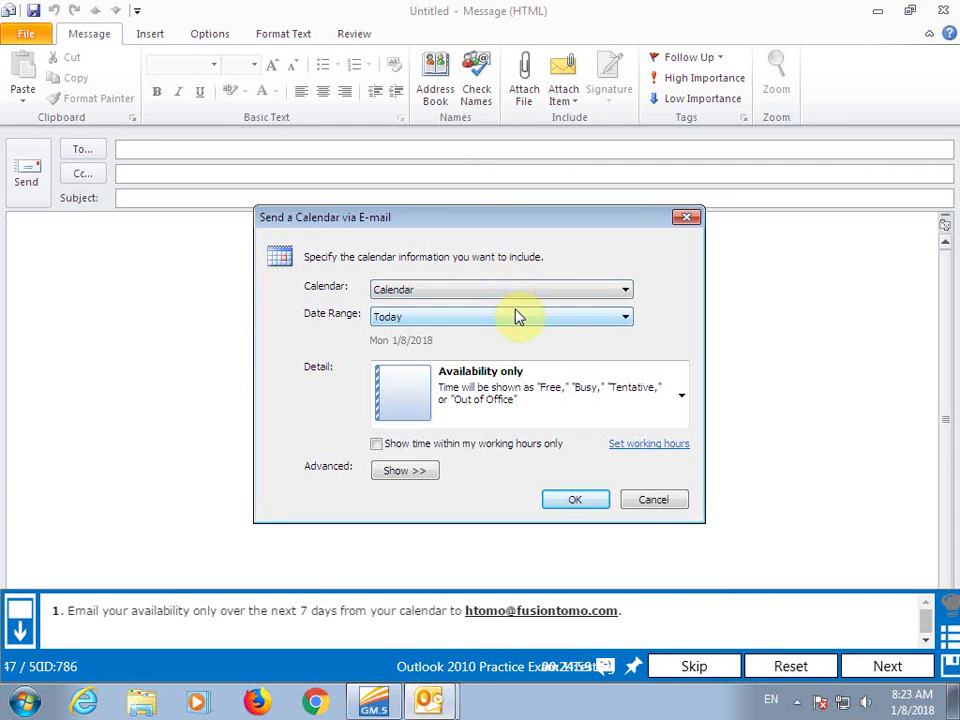
click(519, 317)
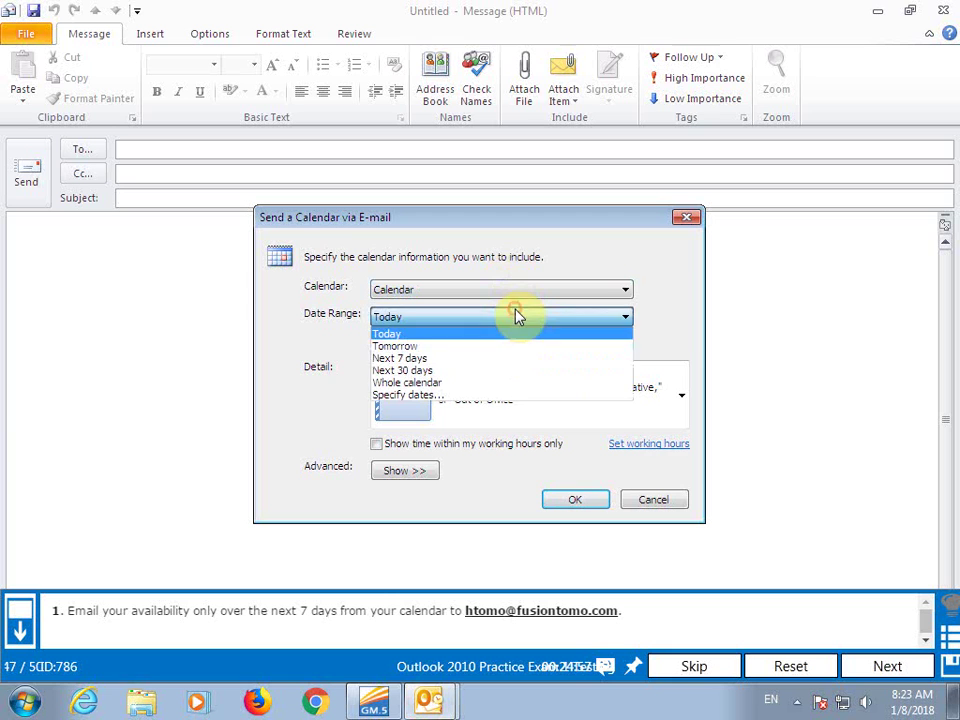
click(444, 358)
click(502, 400)
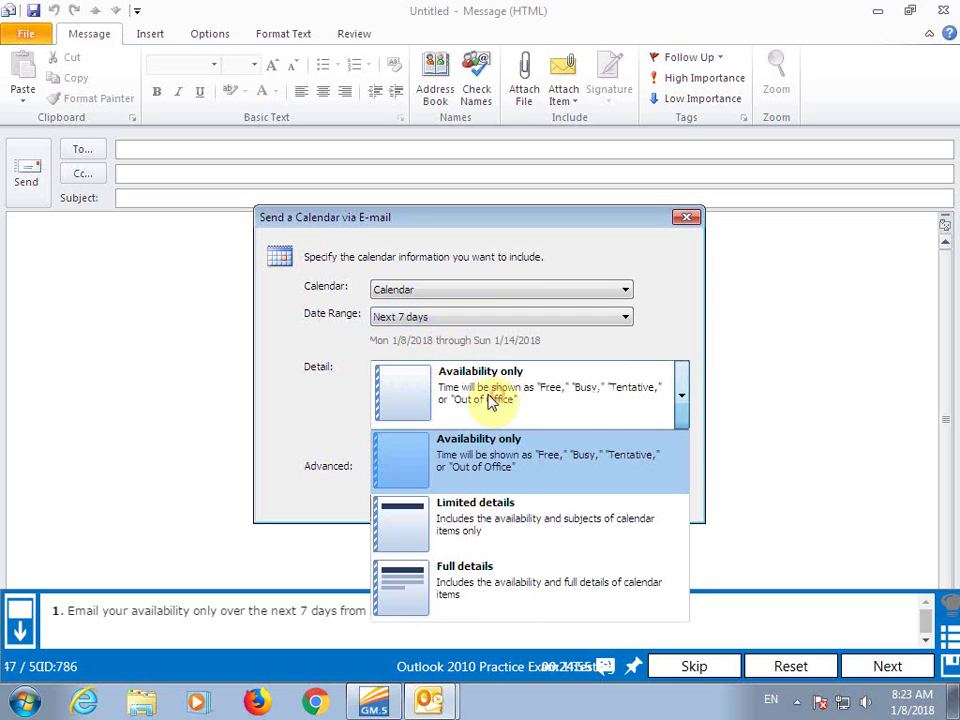
click(446, 452)
click(579, 498)
click(438, 382)
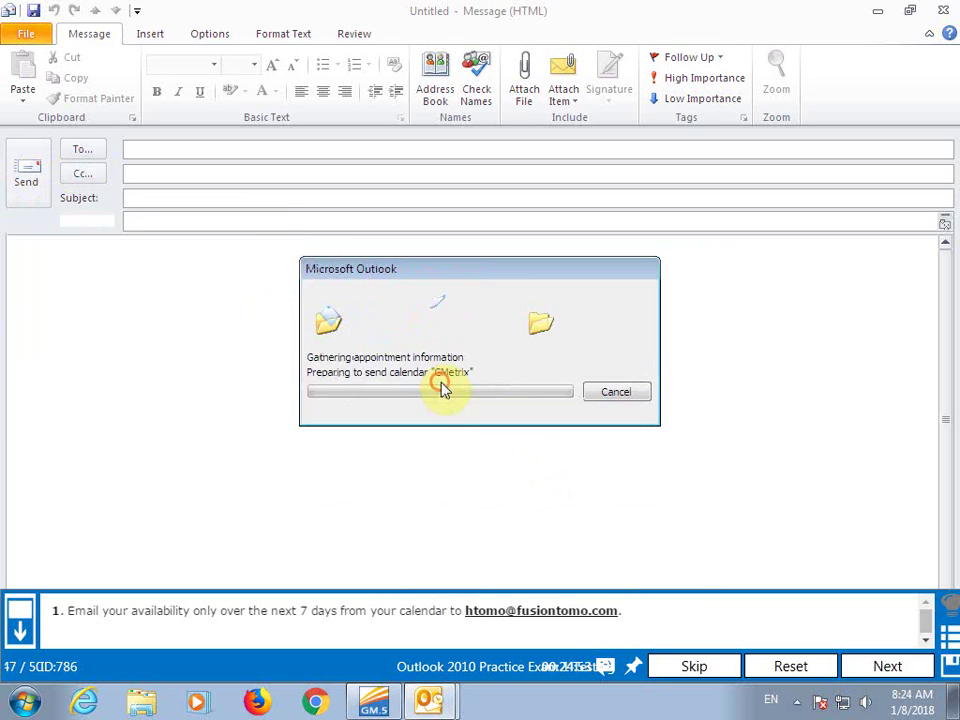
- Address the calendar message to the required contact and send it
click(83, 150)
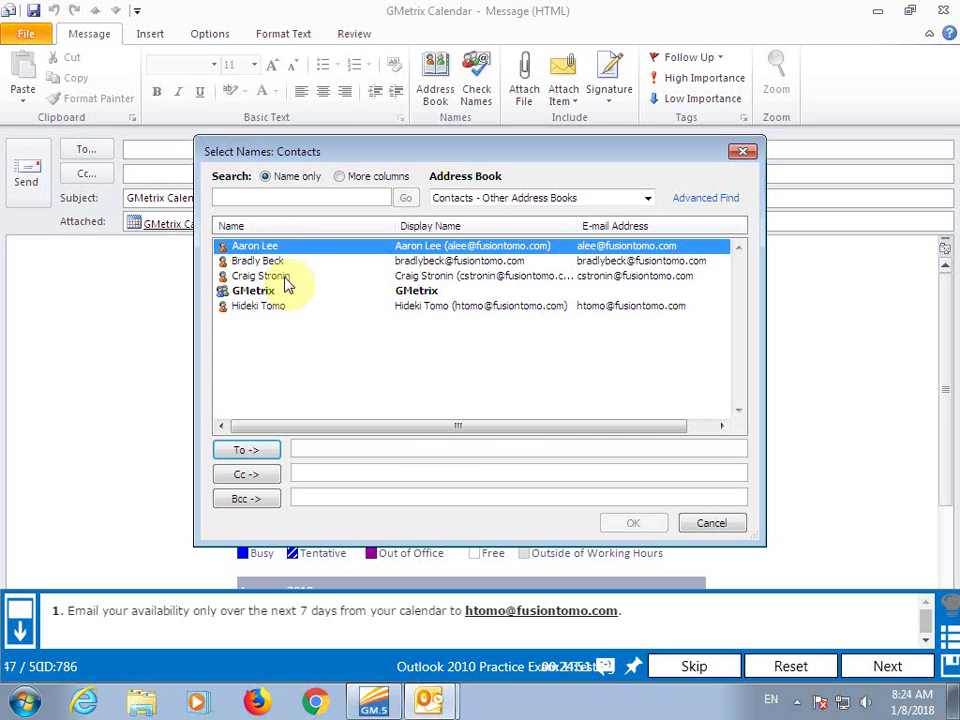
double_click(279, 306)
click(638, 522)
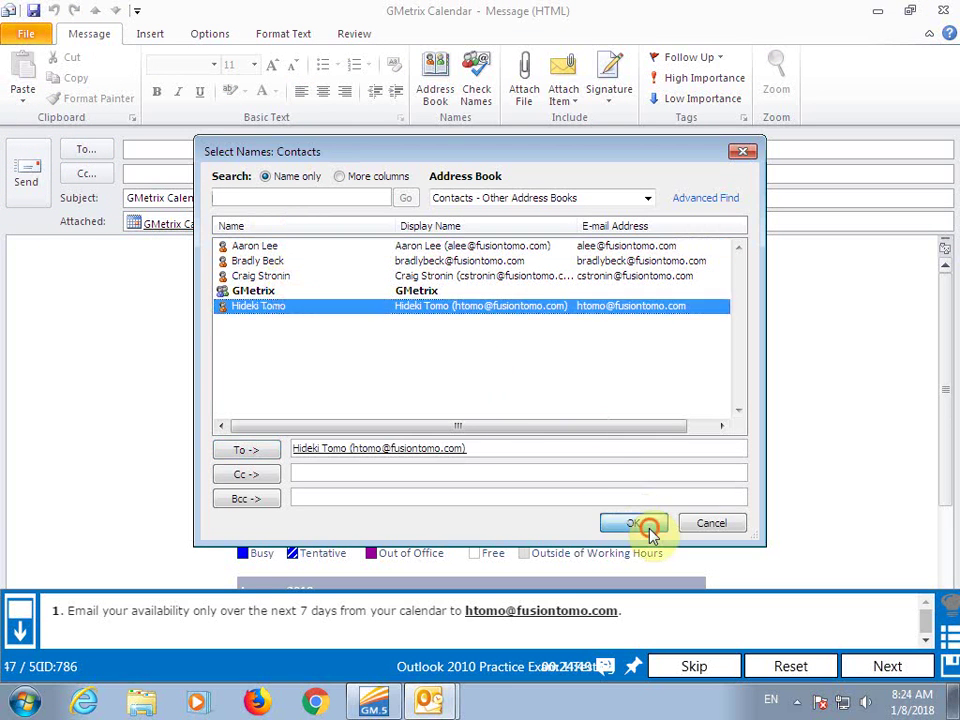
click(26, 176)
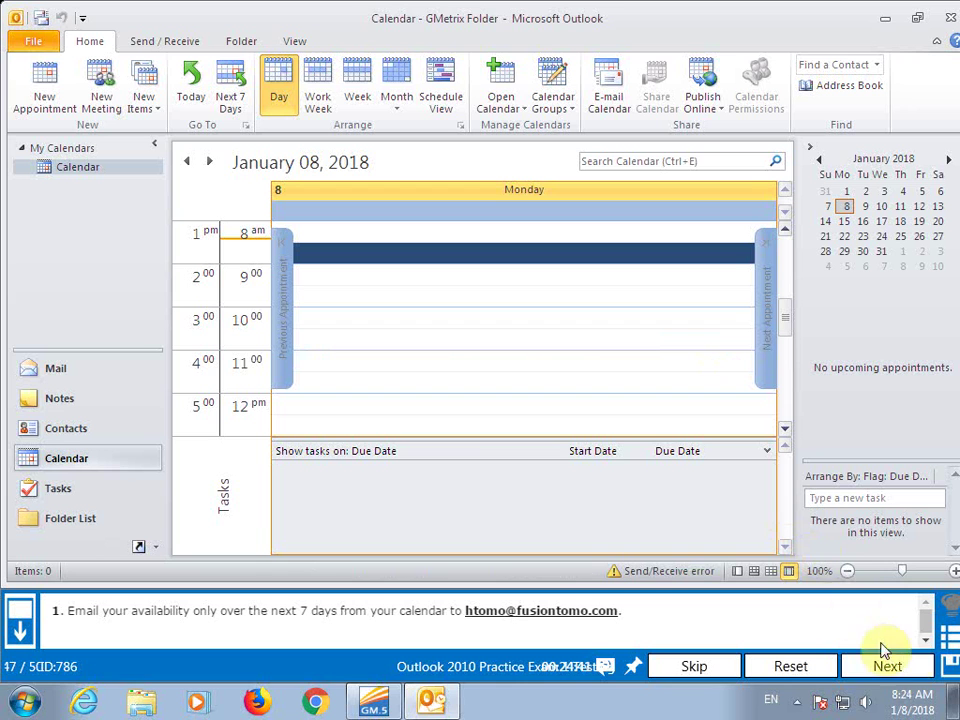
- Create a task 'Send Updated Report' due today with status In Progress
click(914, 676)
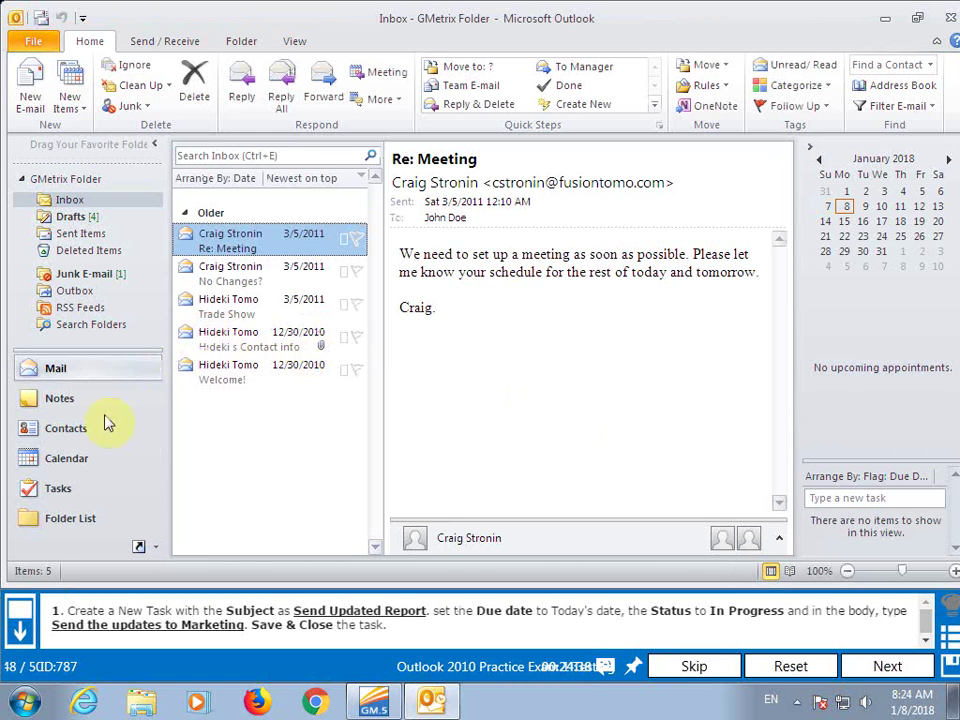
click(86, 489)
click(28, 78)
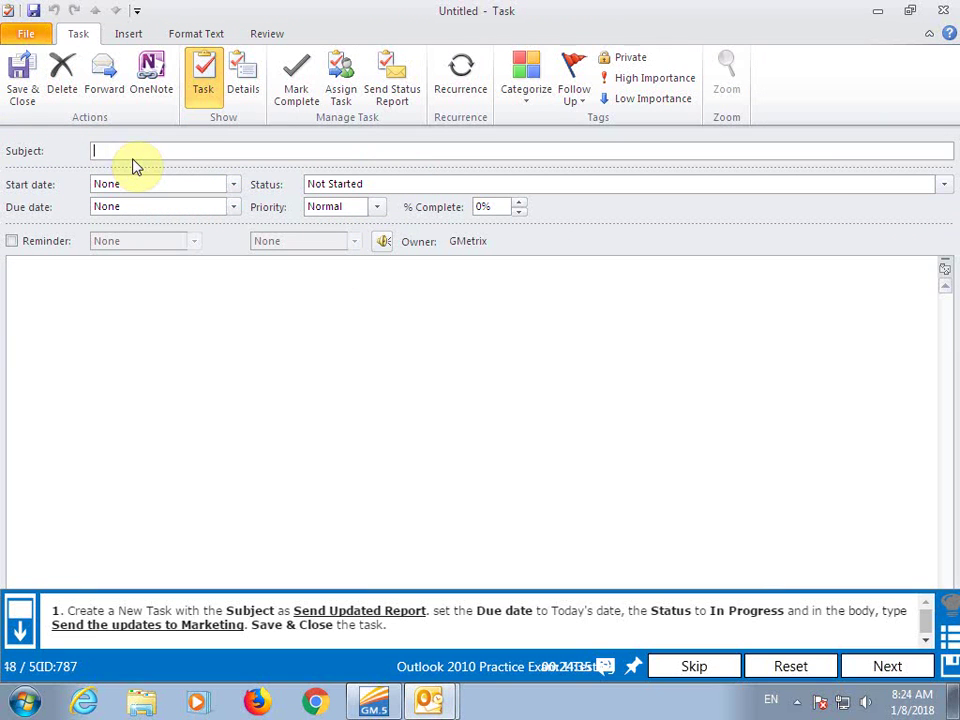
text(S)
text(d Updated Re)
text(p)
text(ort)
click(234, 207)
click(134, 359)
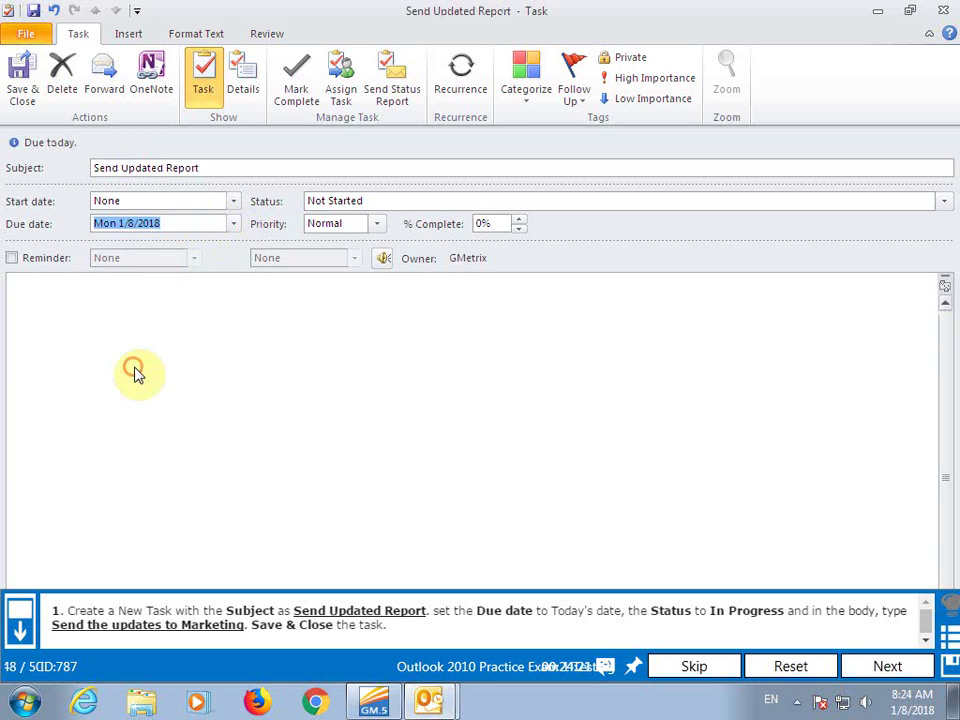
click(414, 200)
click(393, 238)
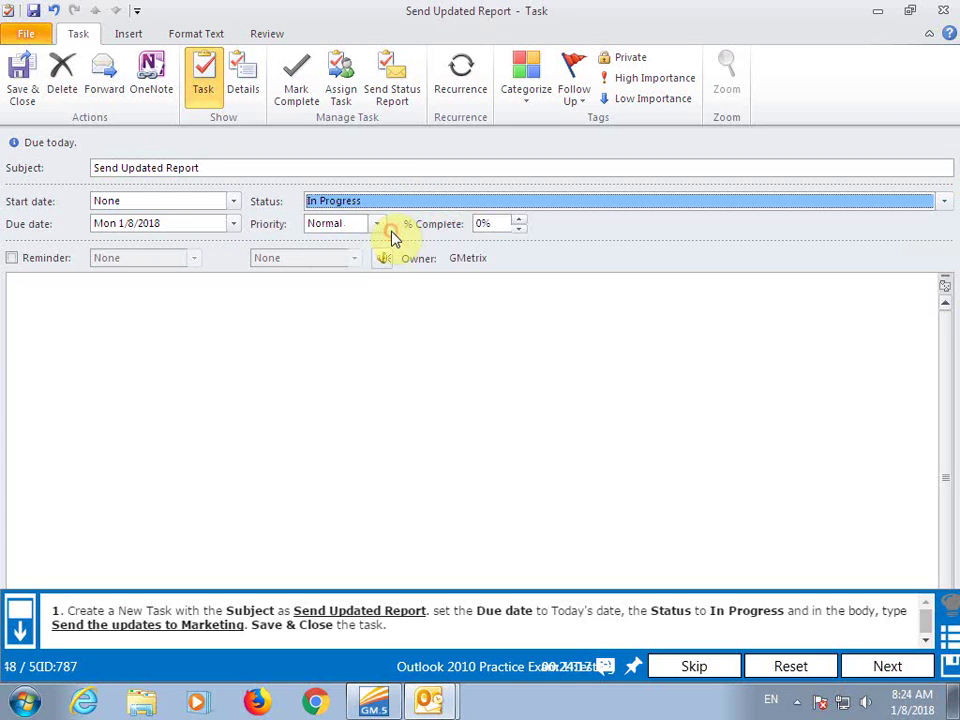
- Add the body 'Send the updates to Marketing', save and close the task, and advance
click(357, 325)
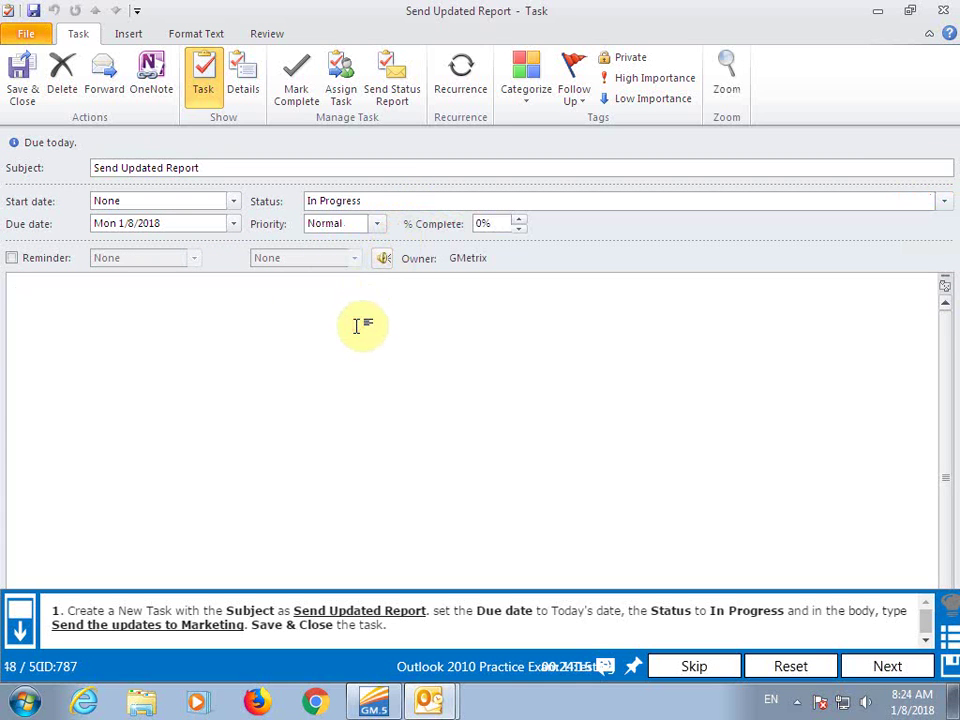
text(Send the u)
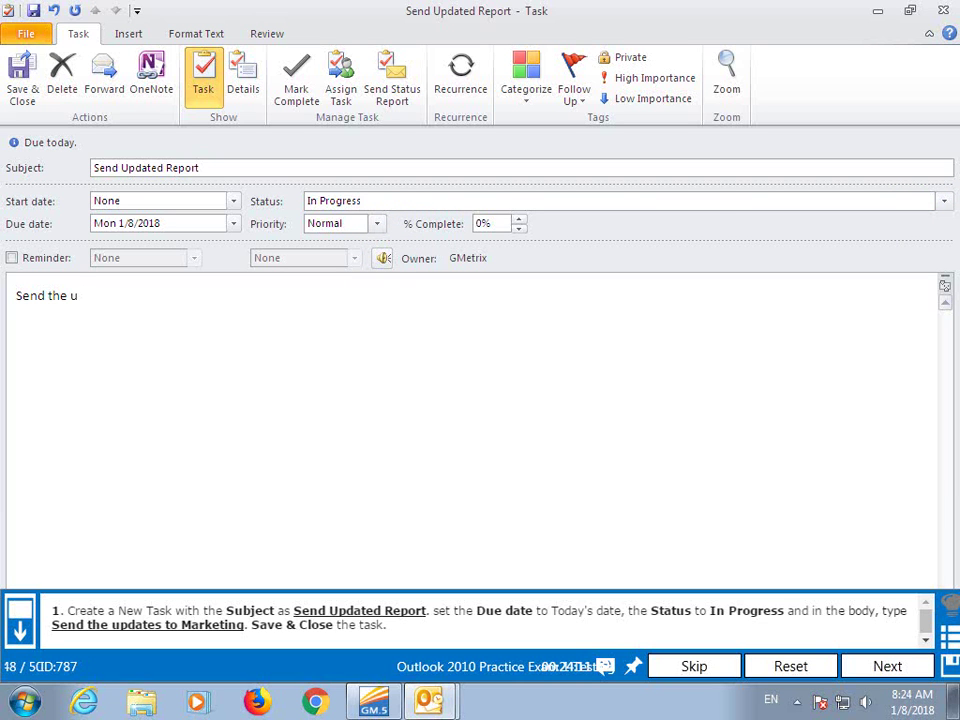
text(p)
text(es to Market)
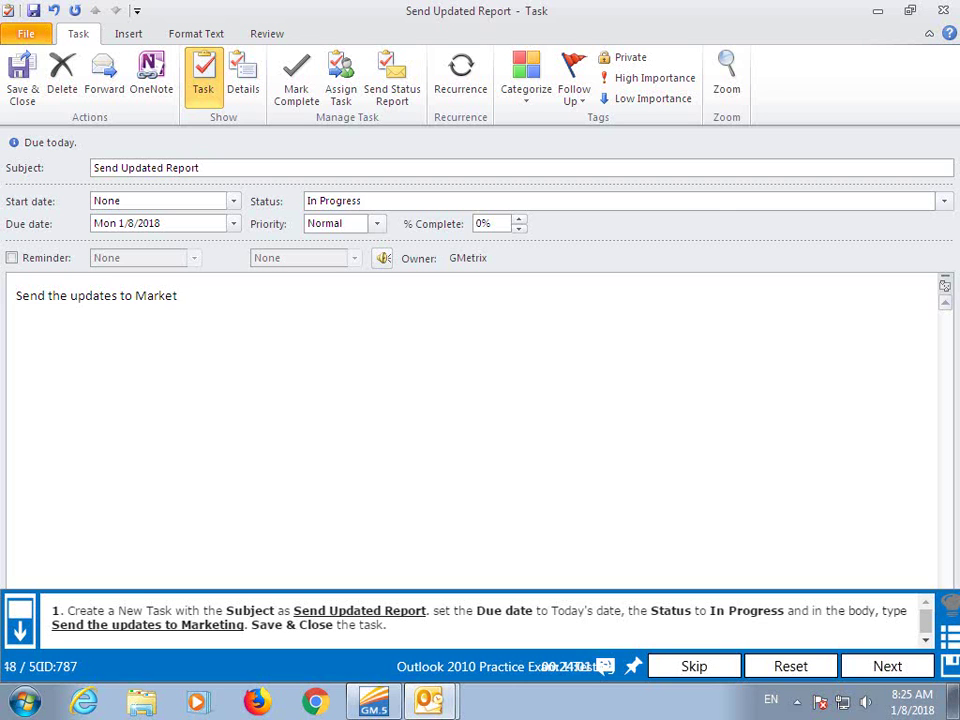
text(g)
click(22, 80)
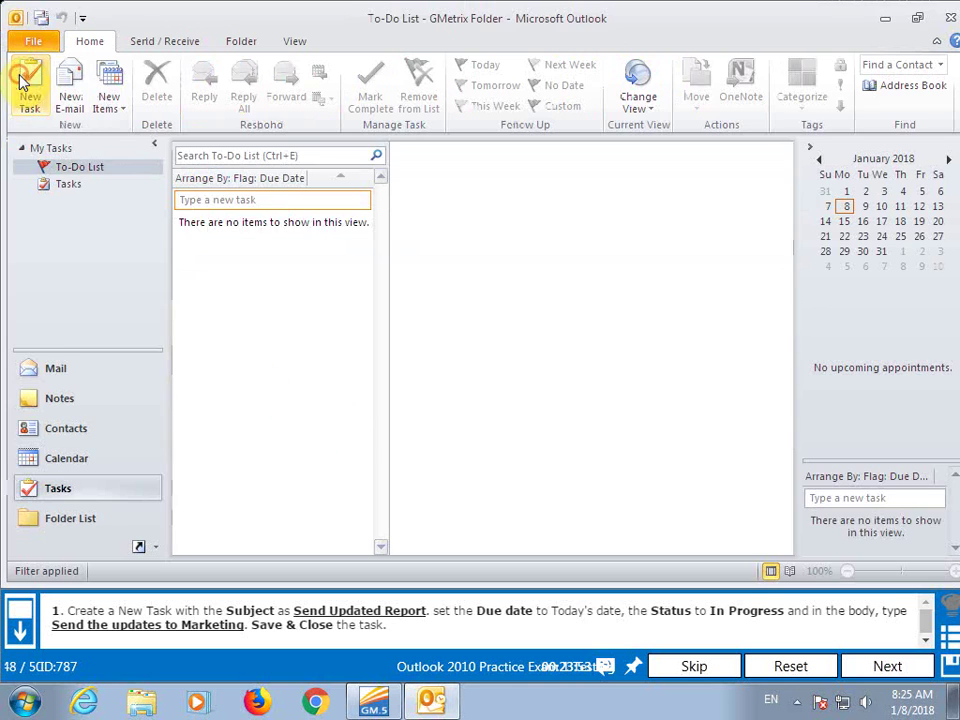
click(911, 676)
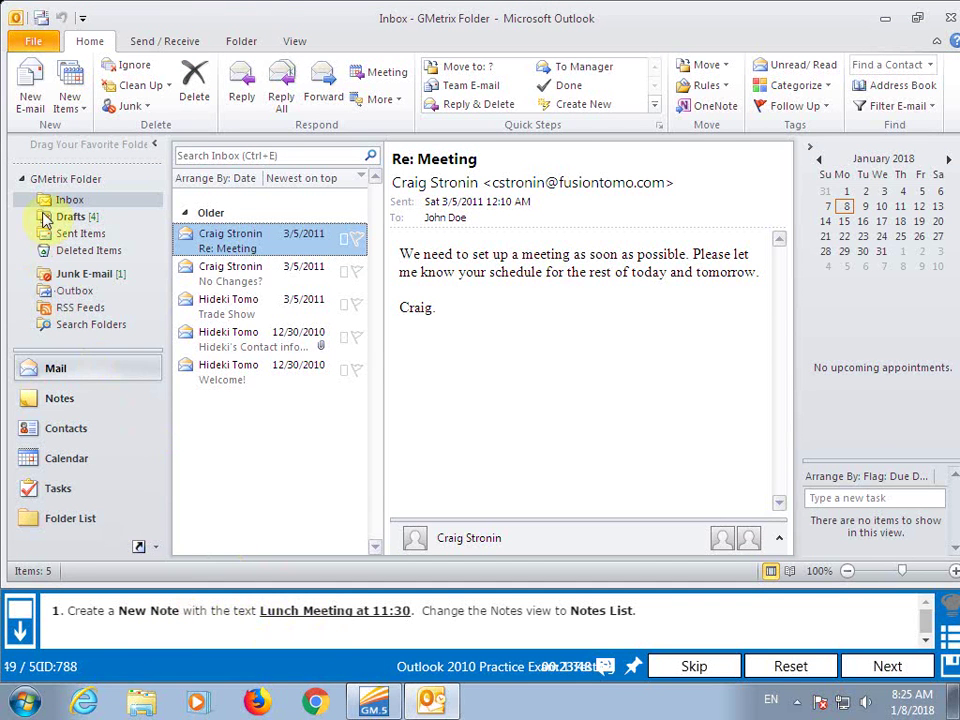
- Create a note 'Lunch Meeting at 11:30', switch Notes to Notes List view, and advance
click(60, 400)
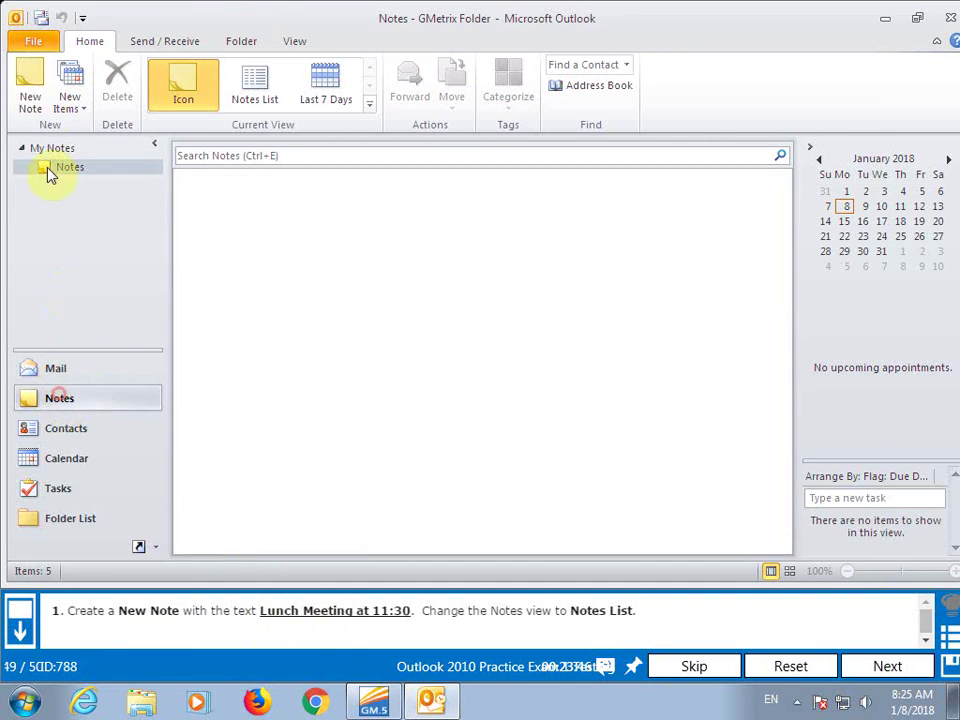
click(30, 88)
click(176, 146)
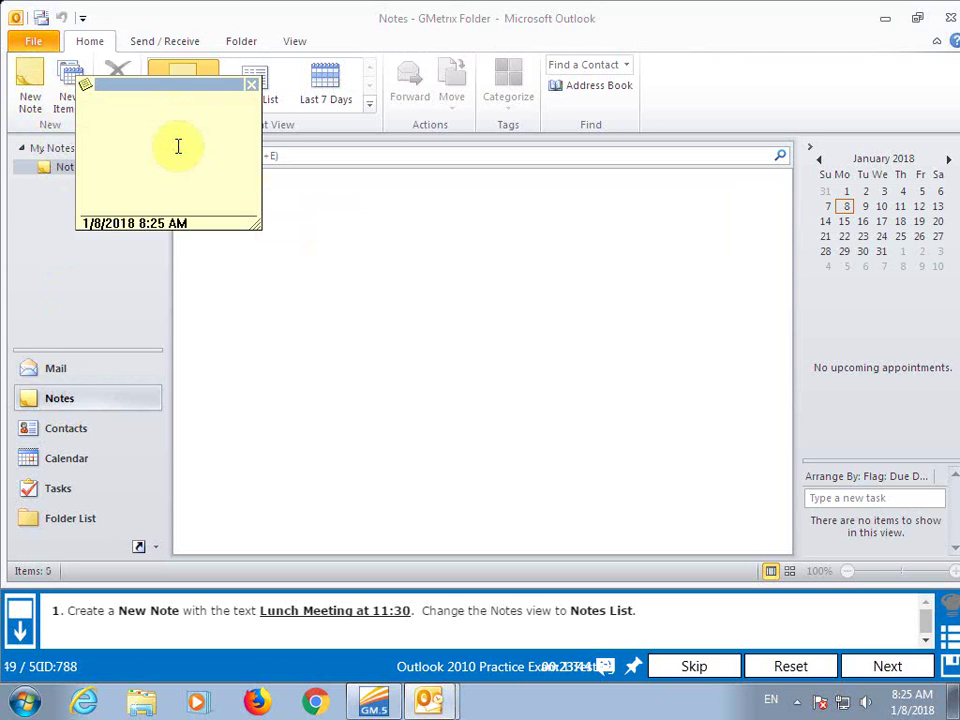
text(Lun)
text(vb)
text( ng)
text(a)
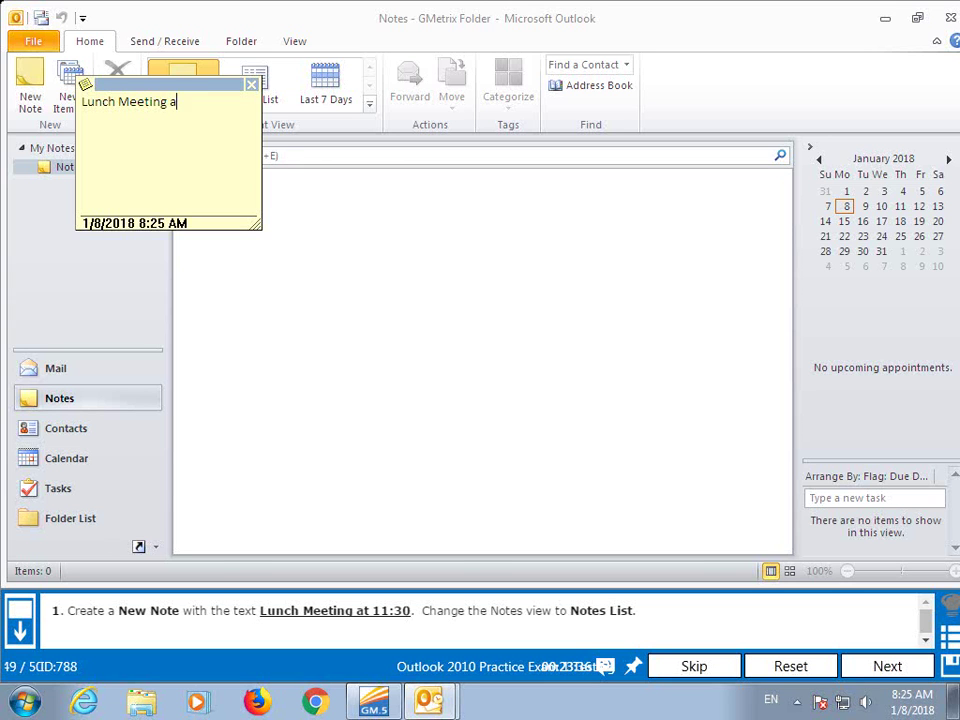
text(:)
text(30)
click(356, 279)
click(246, 99)
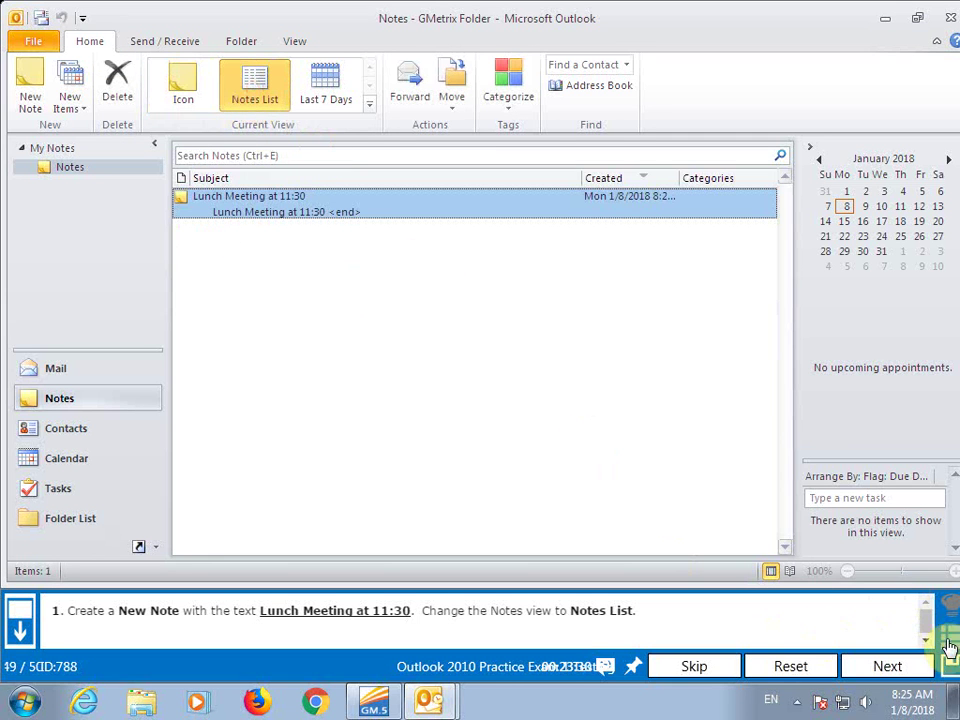
click(911, 666)
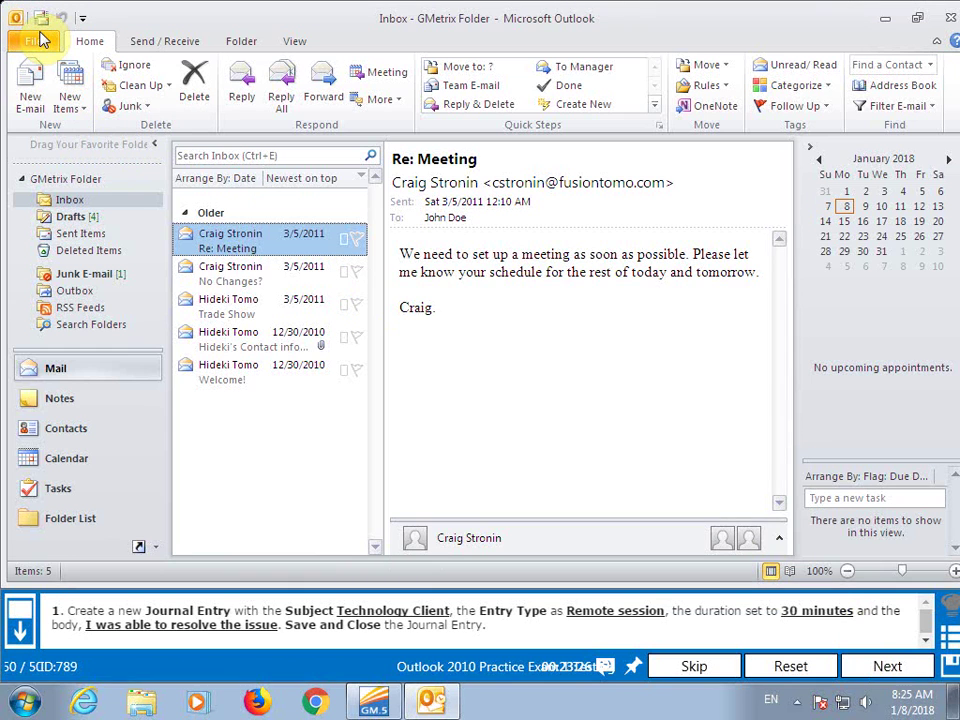
- Start a new journal entry with the subject 'Technology Client'
click(84, 464)
click(144, 102)
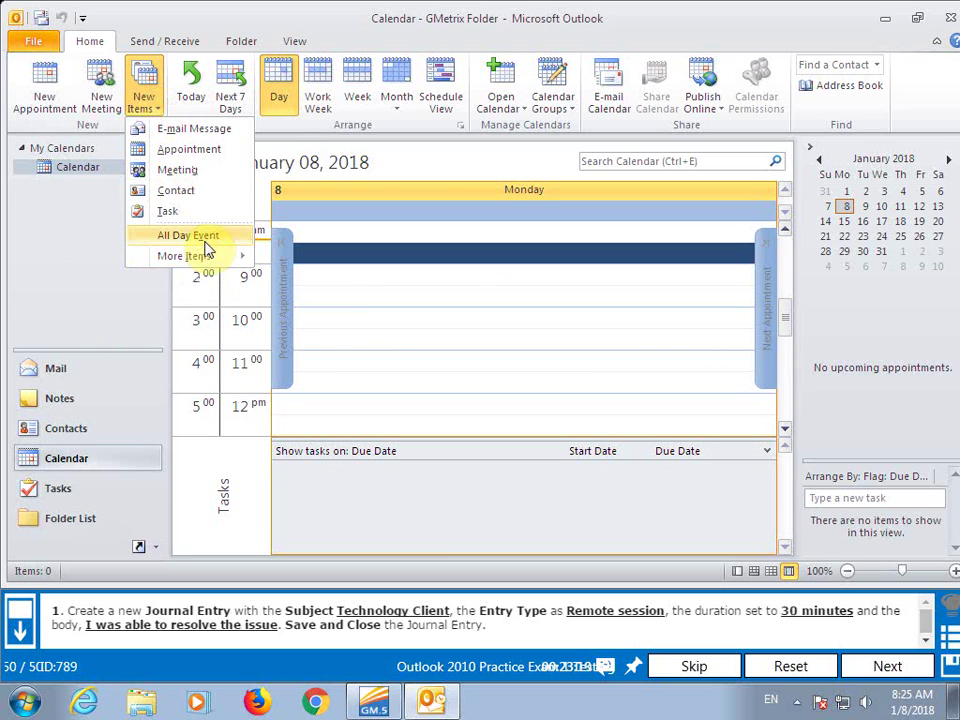
mouse_move(204, 257)
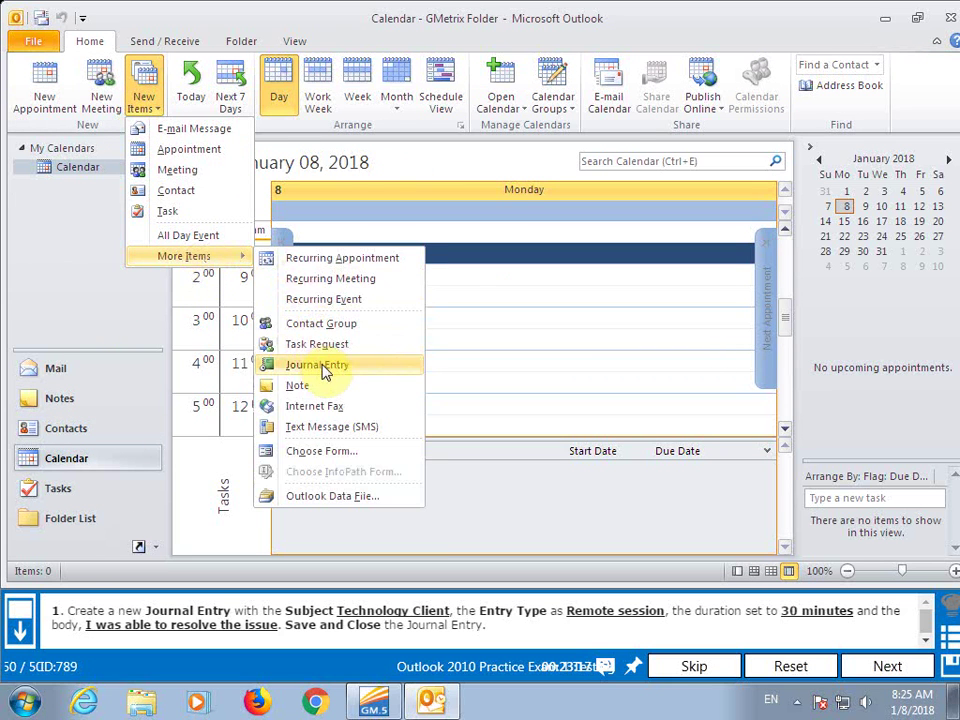
click(321, 364)
click(211, 212)
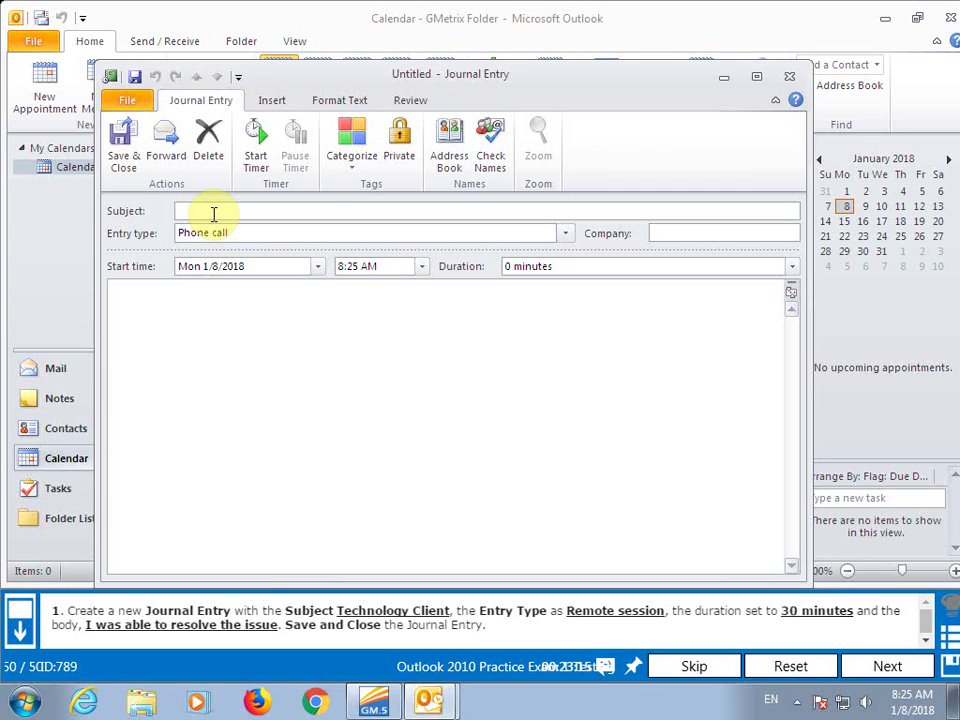
text(Technolo)
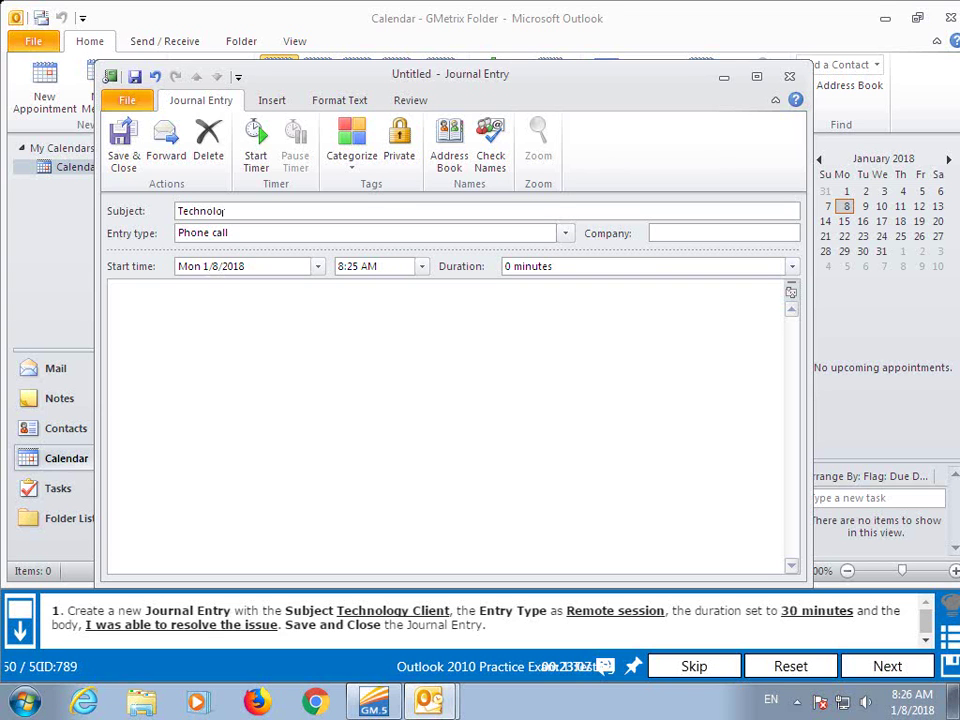
text(gy Client)
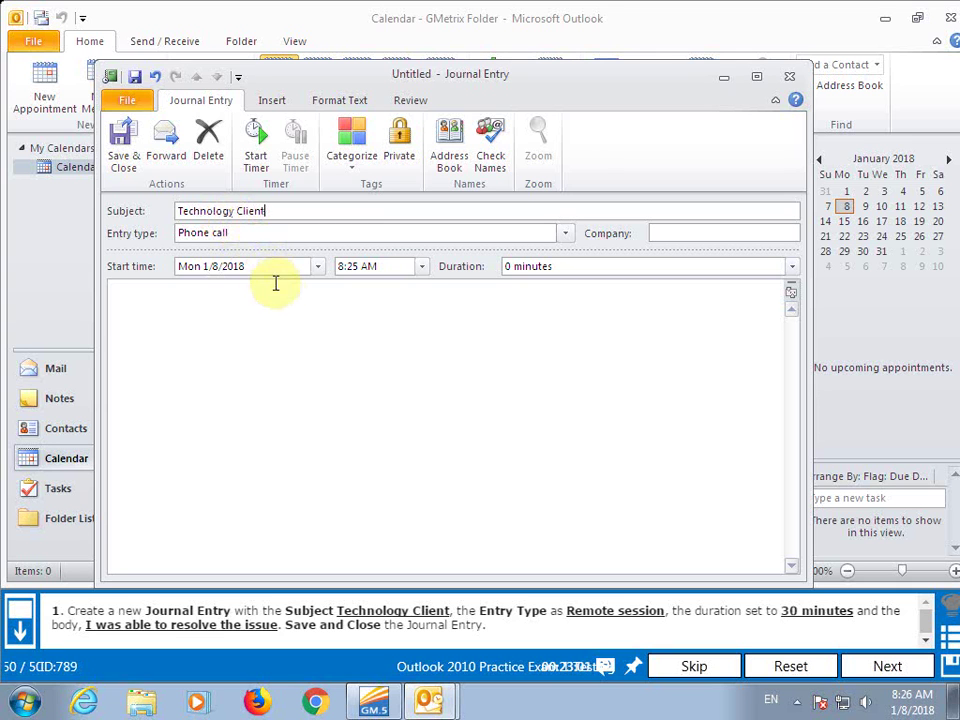
- Set entry type Remote session and duration 30 minutes, note the issue was resolved, and save
click(565, 233)
click(303, 275)
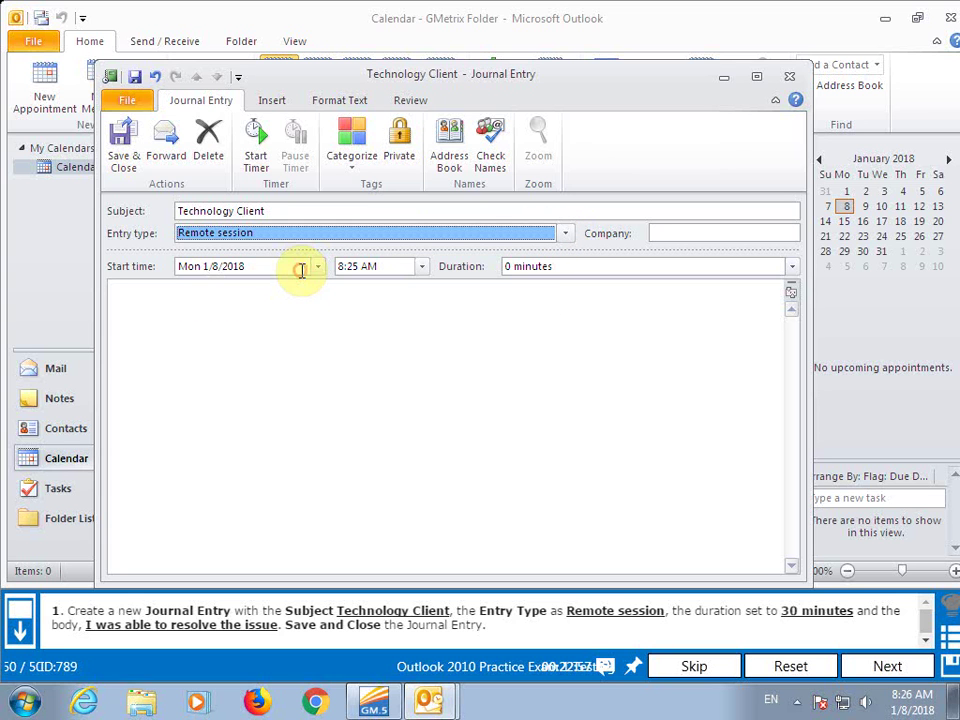
click(585, 267)
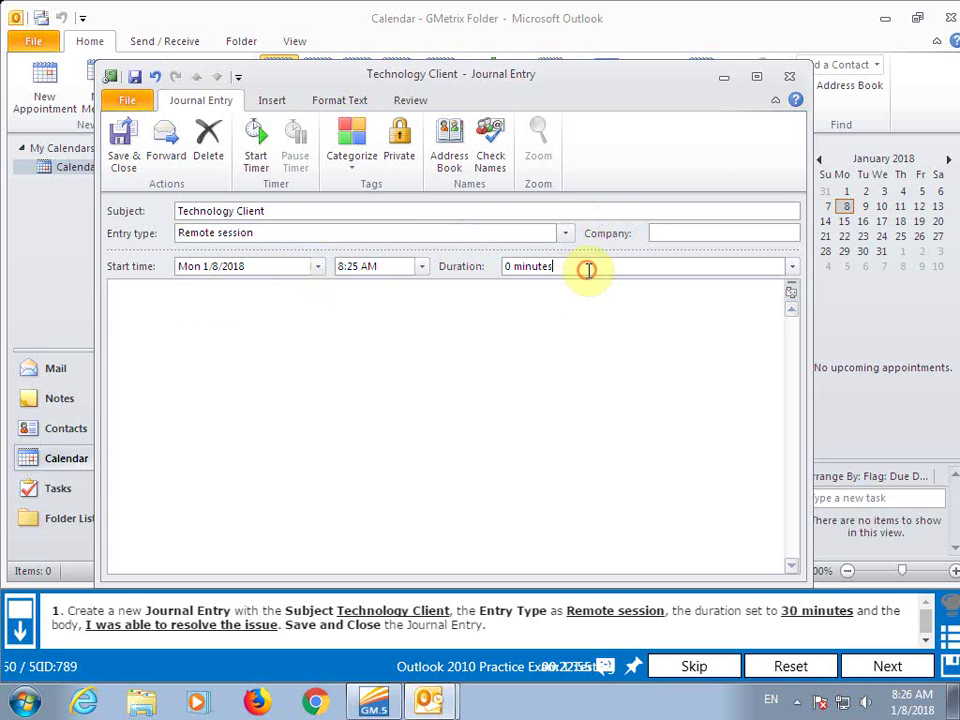
click(792, 266)
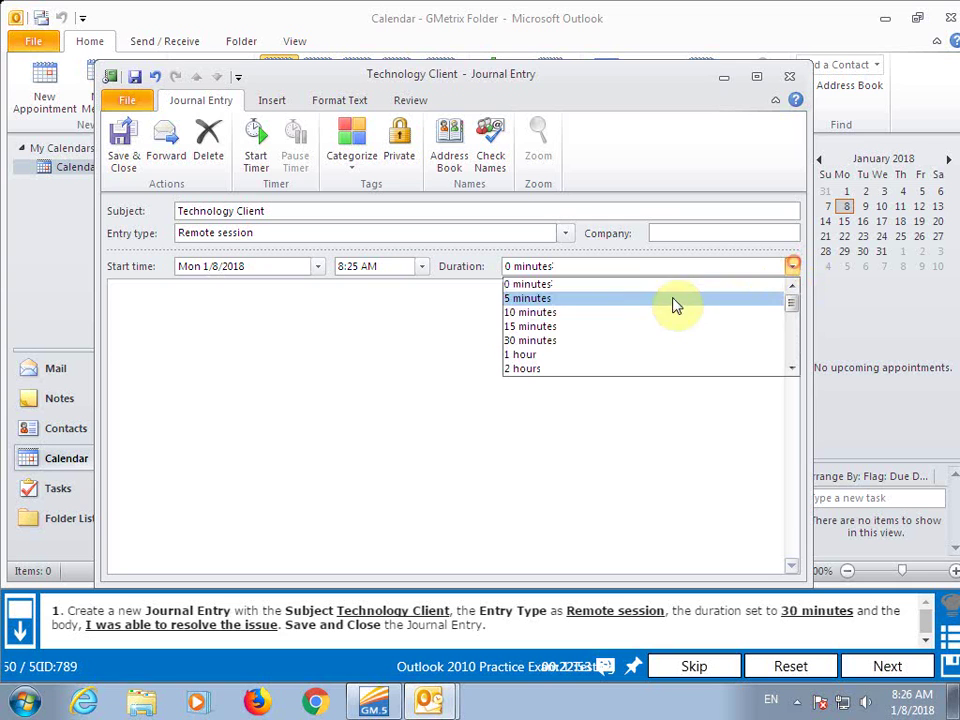
click(585, 340)
click(321, 386)
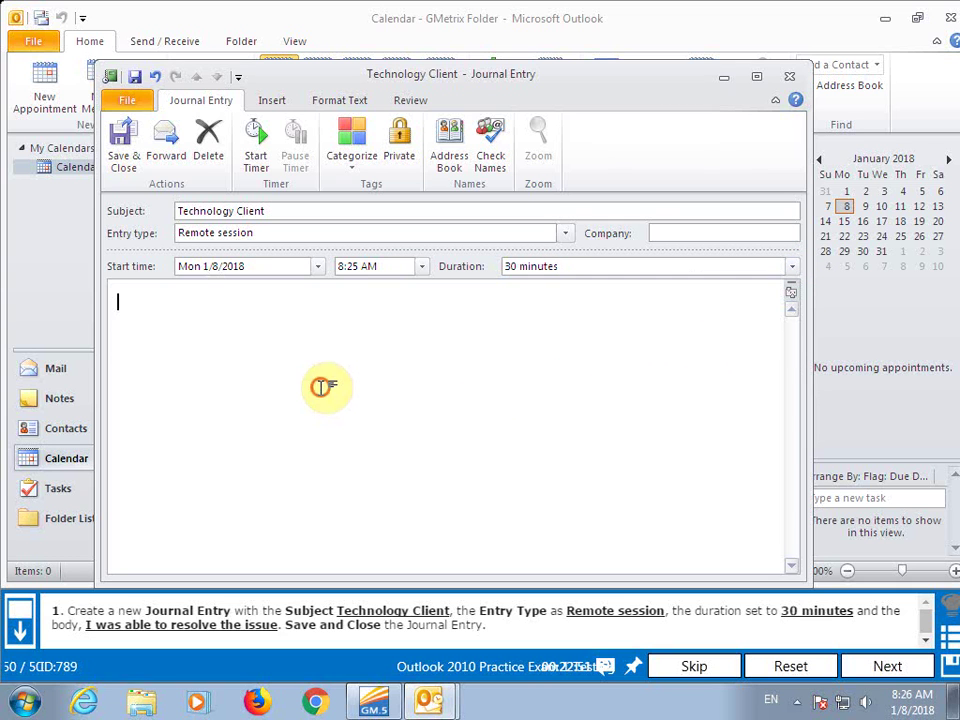
text(I was)
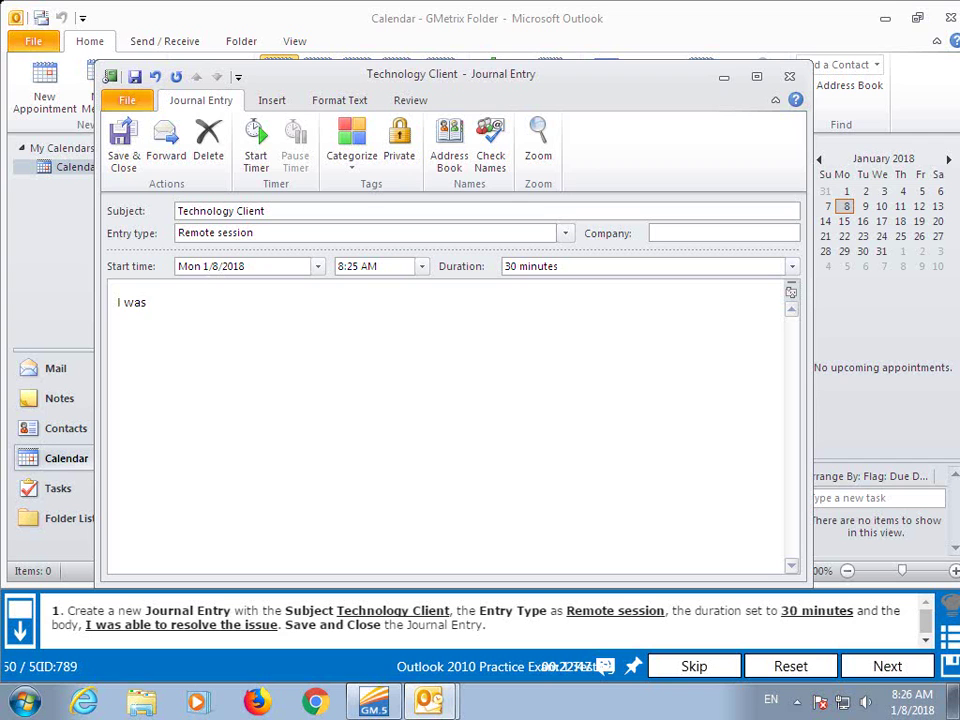
text(able to resolve the issue)
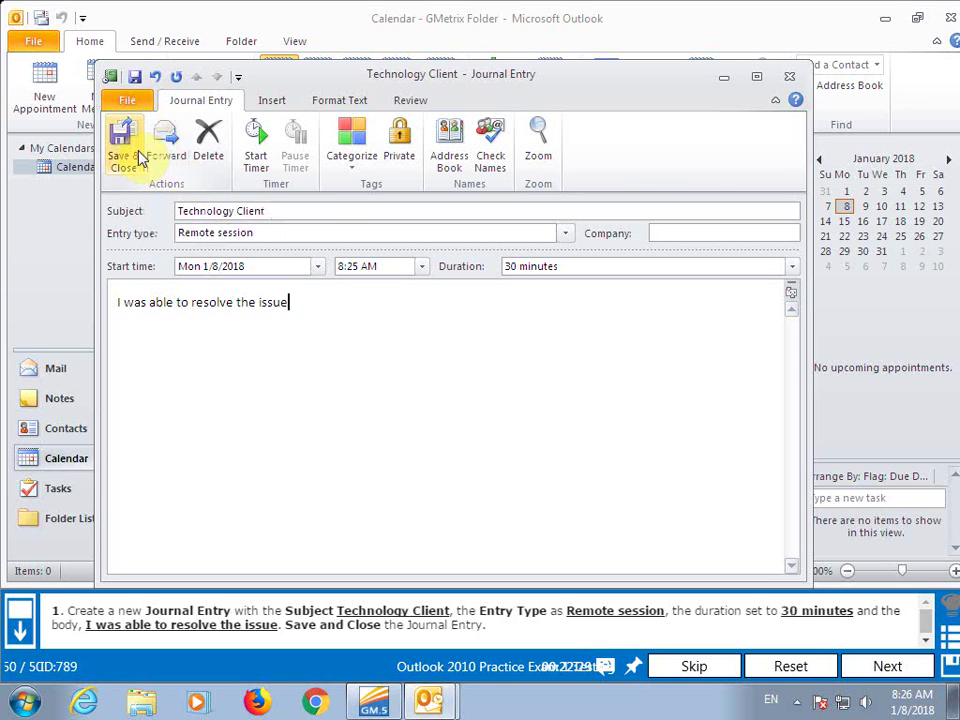
click(133, 152)
- Grade and submit the practice test and view the 96% result against 70% passing
click(918, 670)
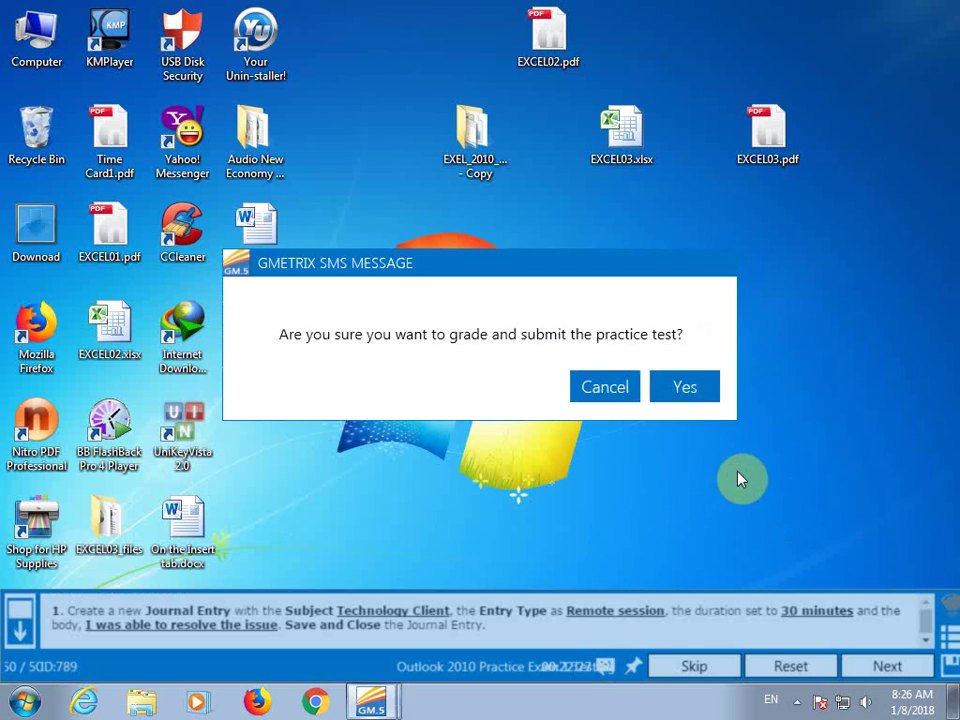
click(700, 392)
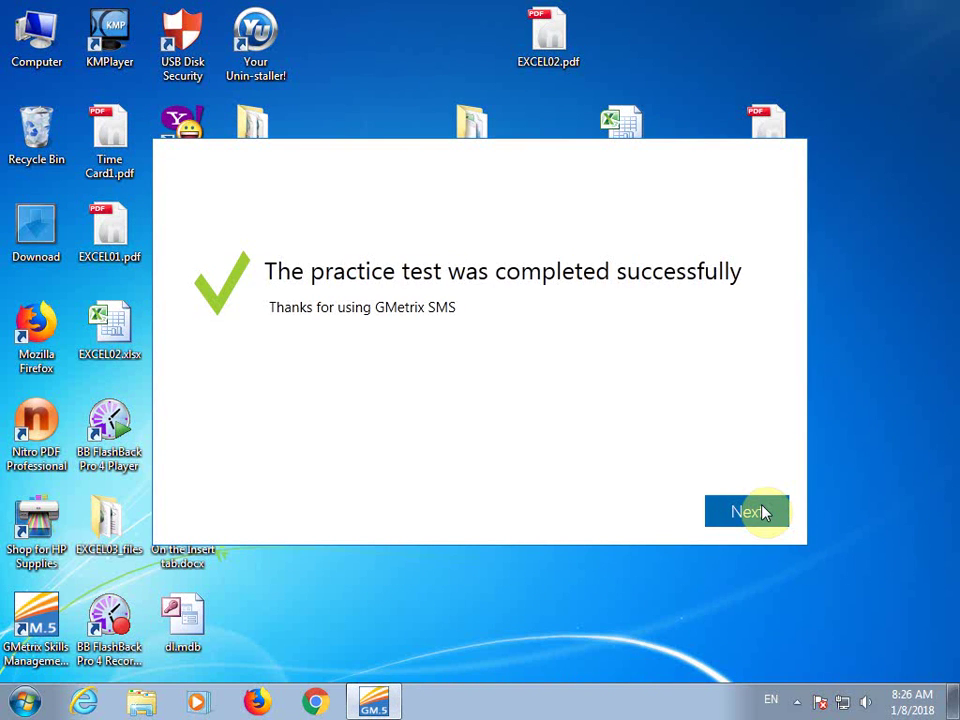
click(757, 510)
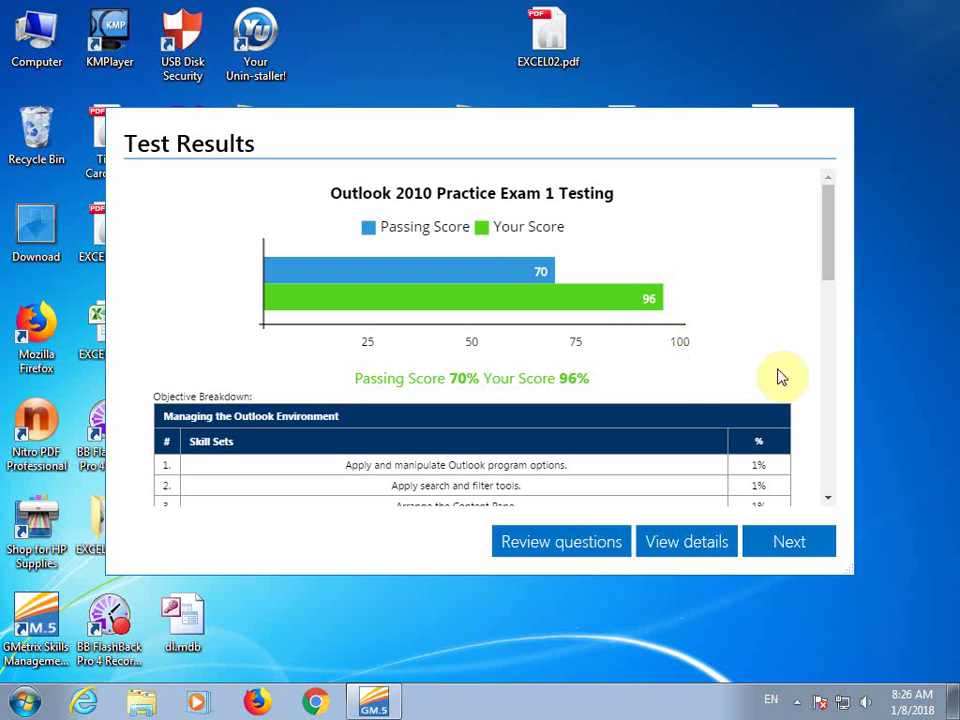
drag(829, 266, 822, 530)
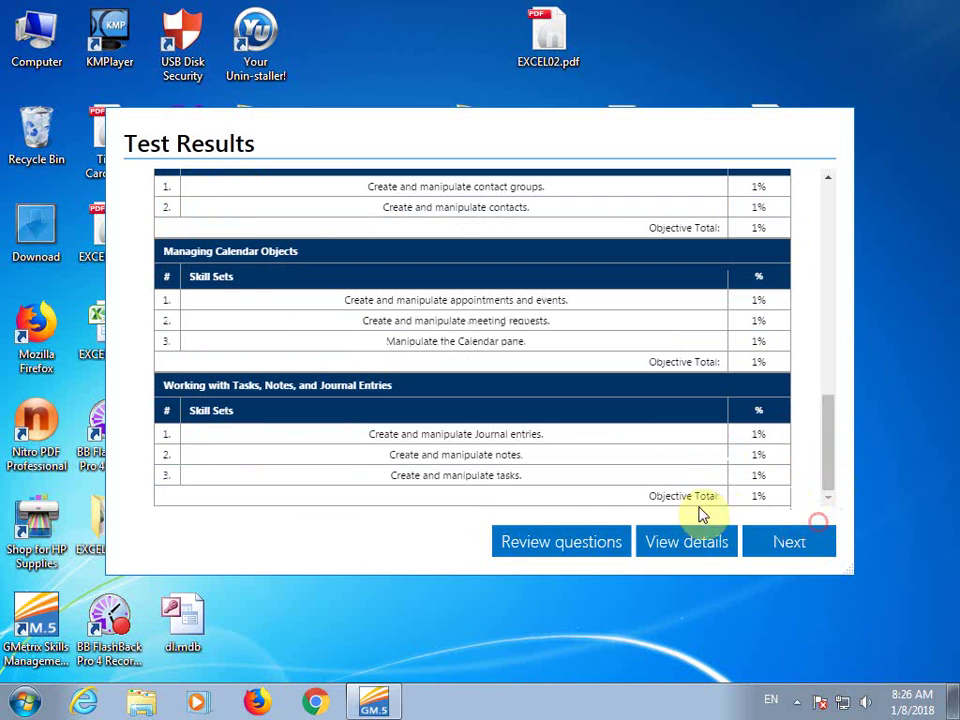
- Mark question 31 in the review list and start reviewing it
click(548, 543)
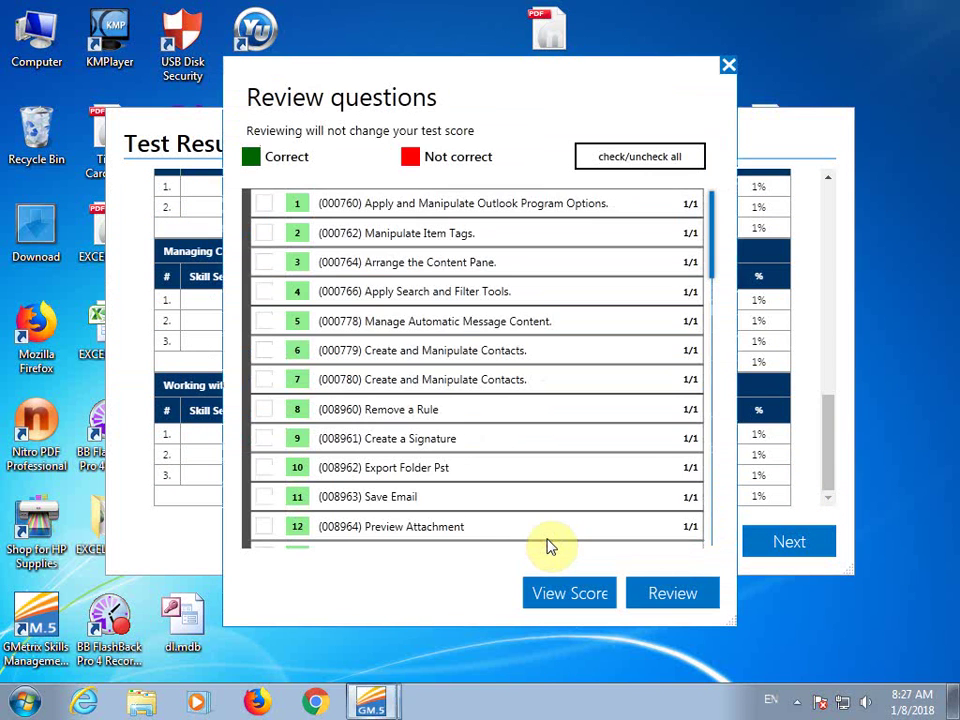
scroll(544, 452, down, 2)
scroll(527, 453, down, 6)
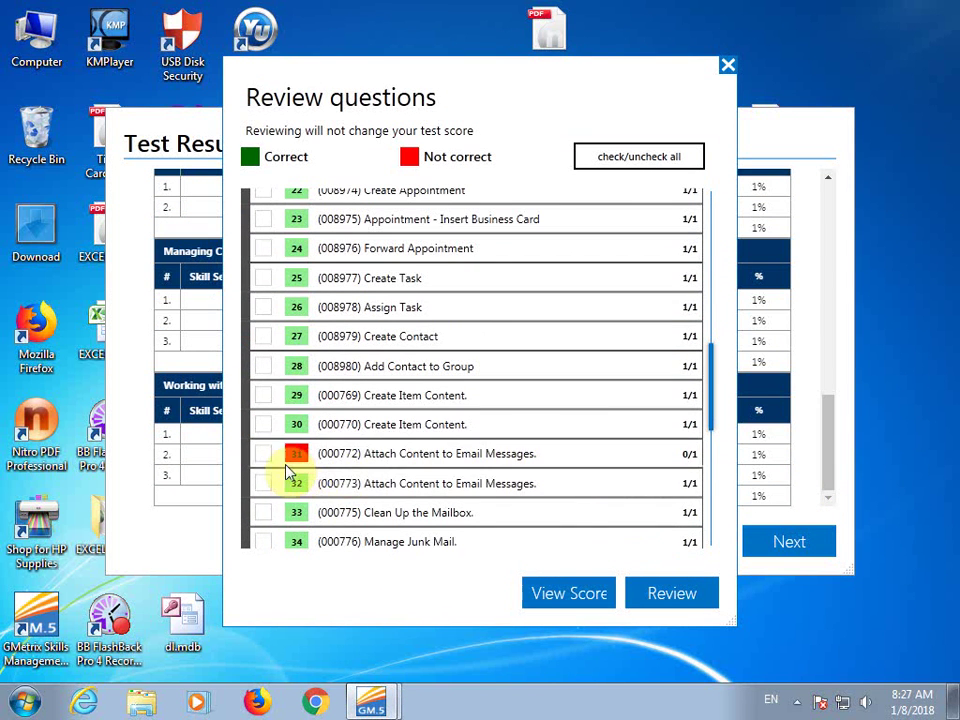
click(263, 453)
scroll(429, 446, down, 6)
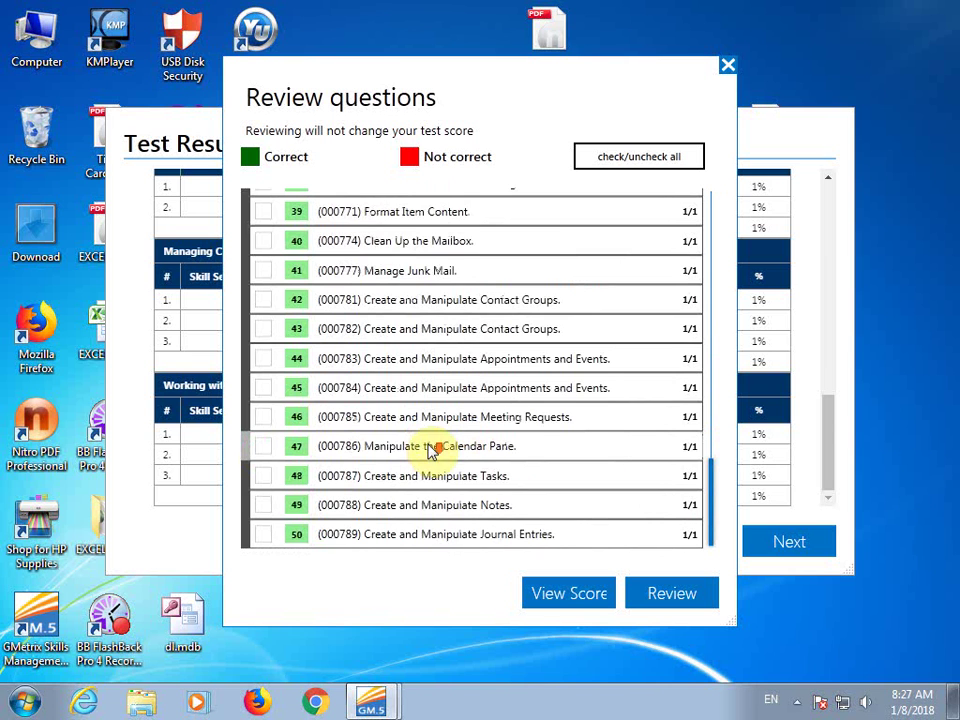
scroll(429, 450, up, 3)
scroll(429, 450, up, 3)
scroll(431, 448, up, 6)
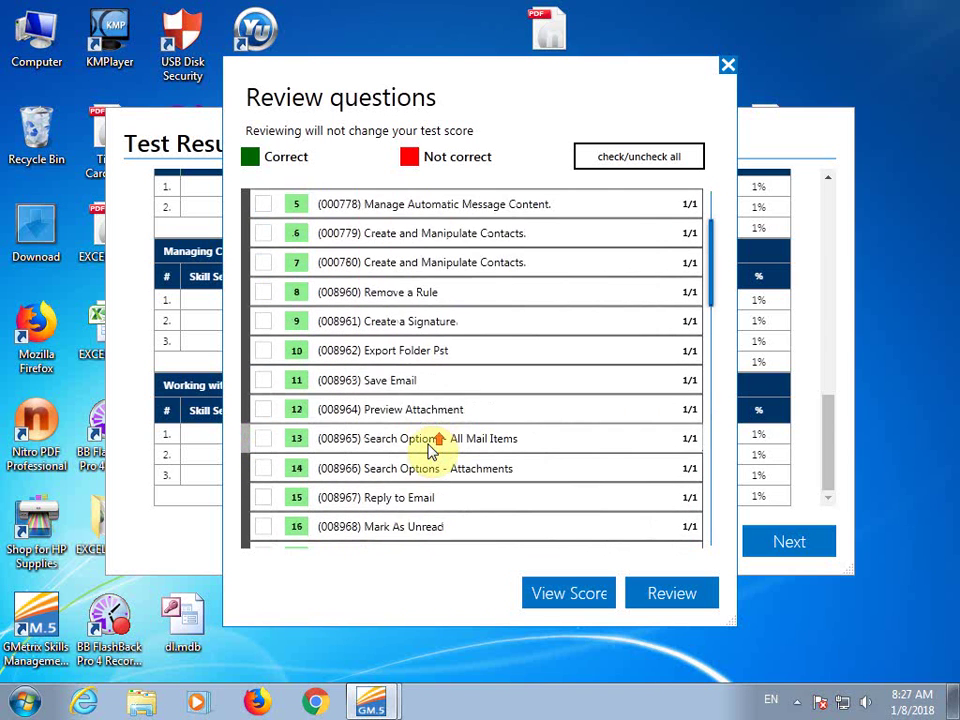
scroll(431, 448, up, 1)
scroll(431, 448, down, 3)
scroll(431, 448, down, 1)
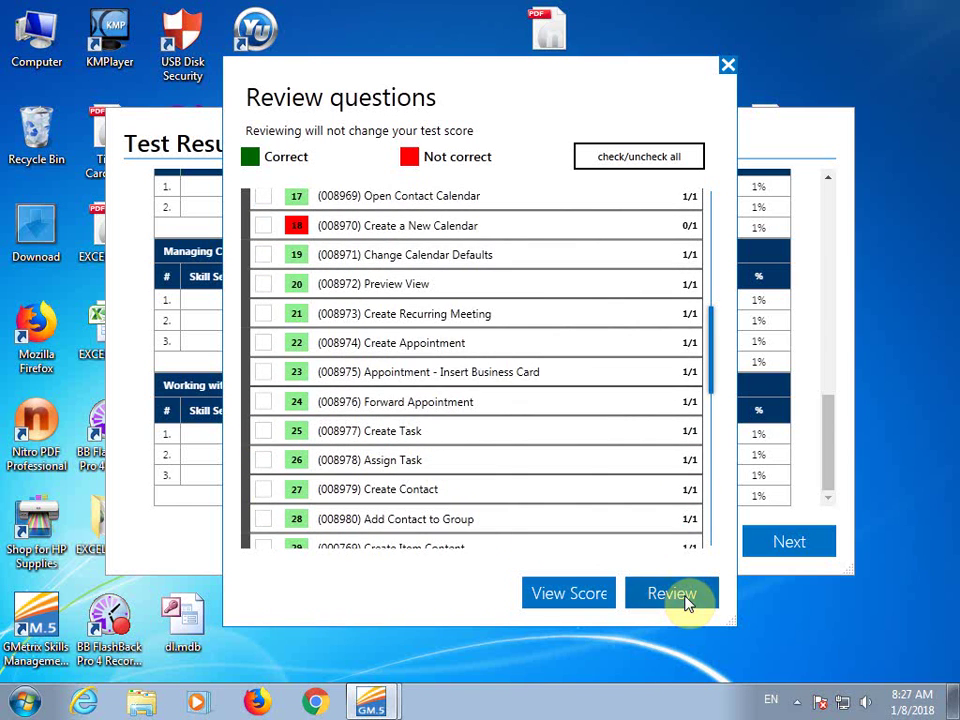
click(686, 598)
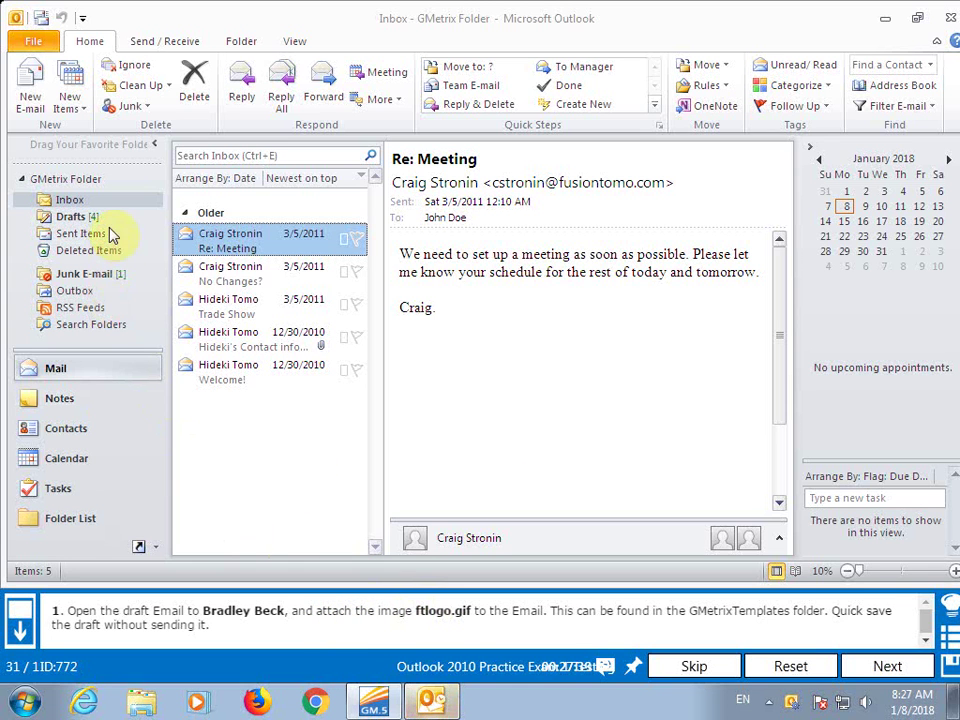
- Attach ftlogo.gif from GMetrixTemplates to the New Logo Design draft
click(78, 216)
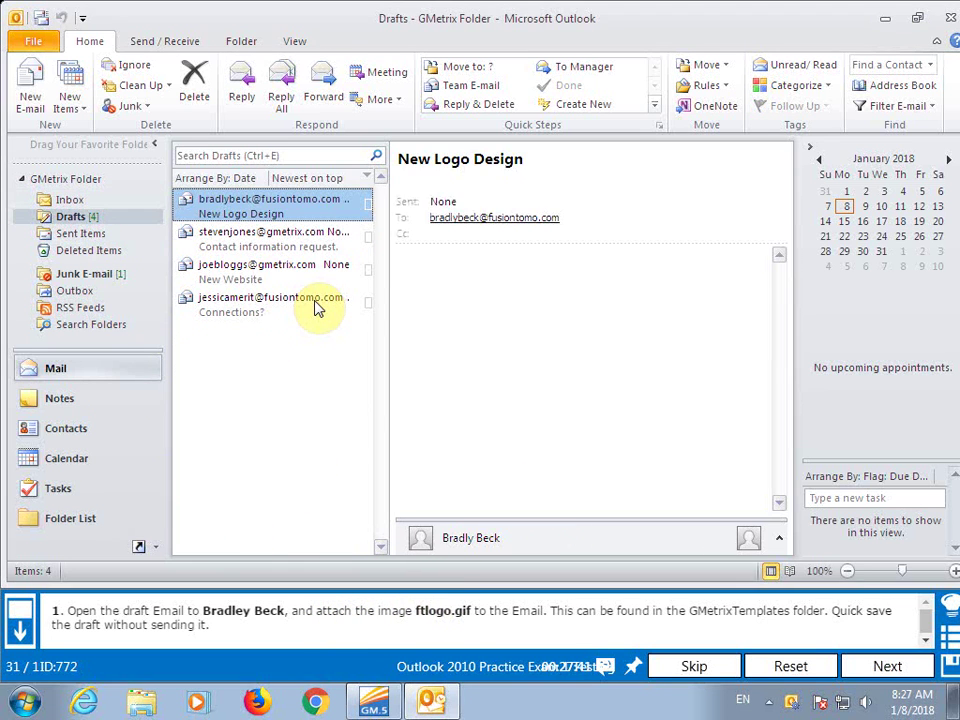
double_click(293, 210)
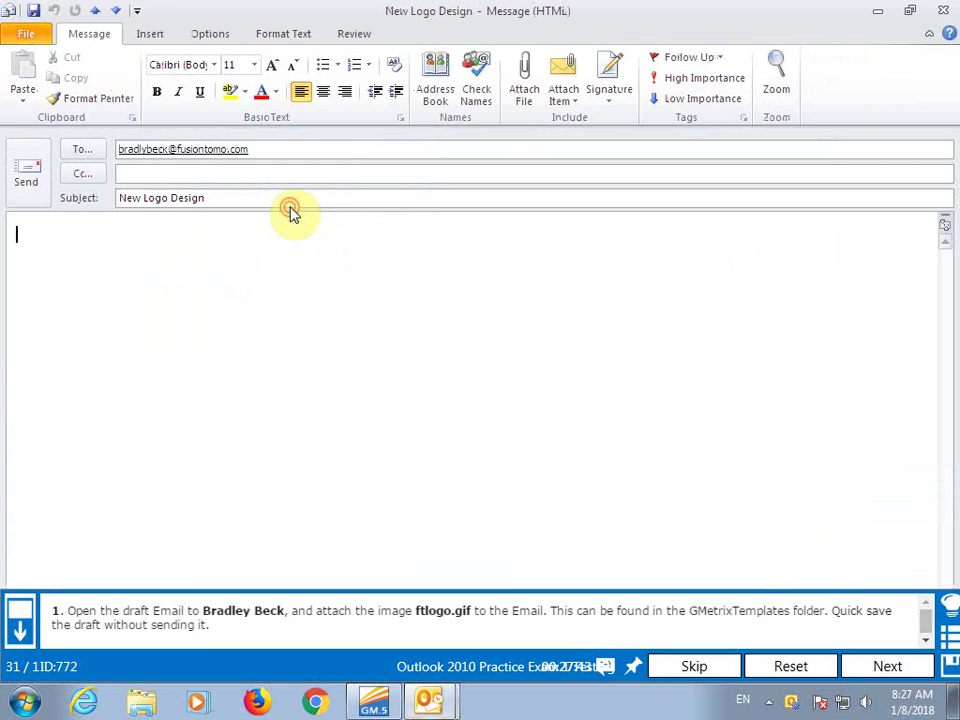
click(528, 92)
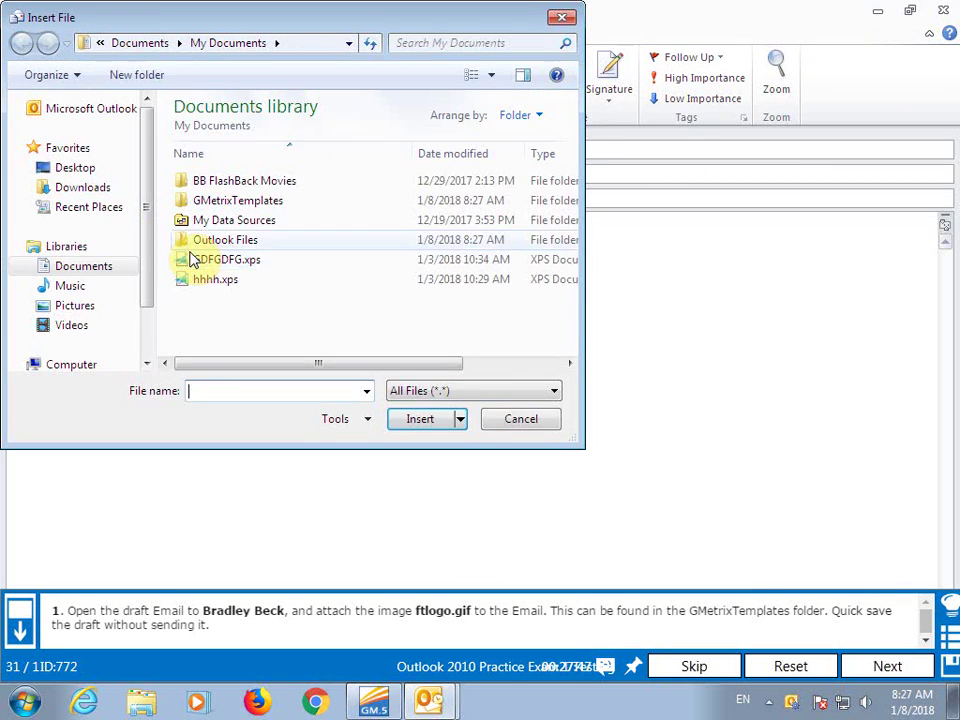
double_click(220, 203)
double_click(238, 181)
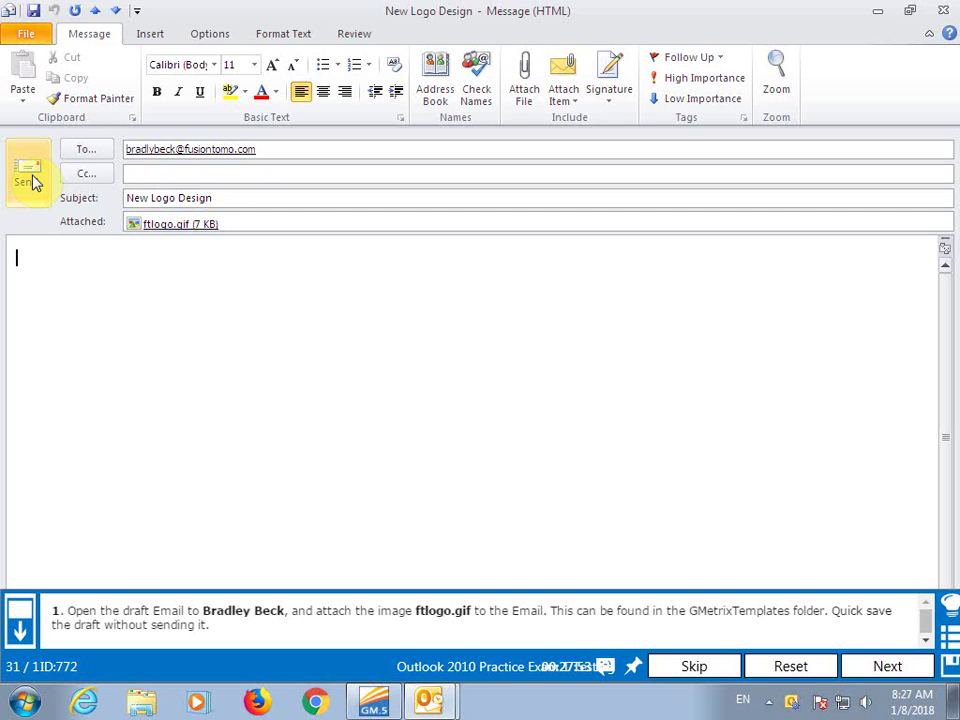
- Save the draft without sending, close it, and finish reviewing the question
click(33, 10)
click(943, 10)
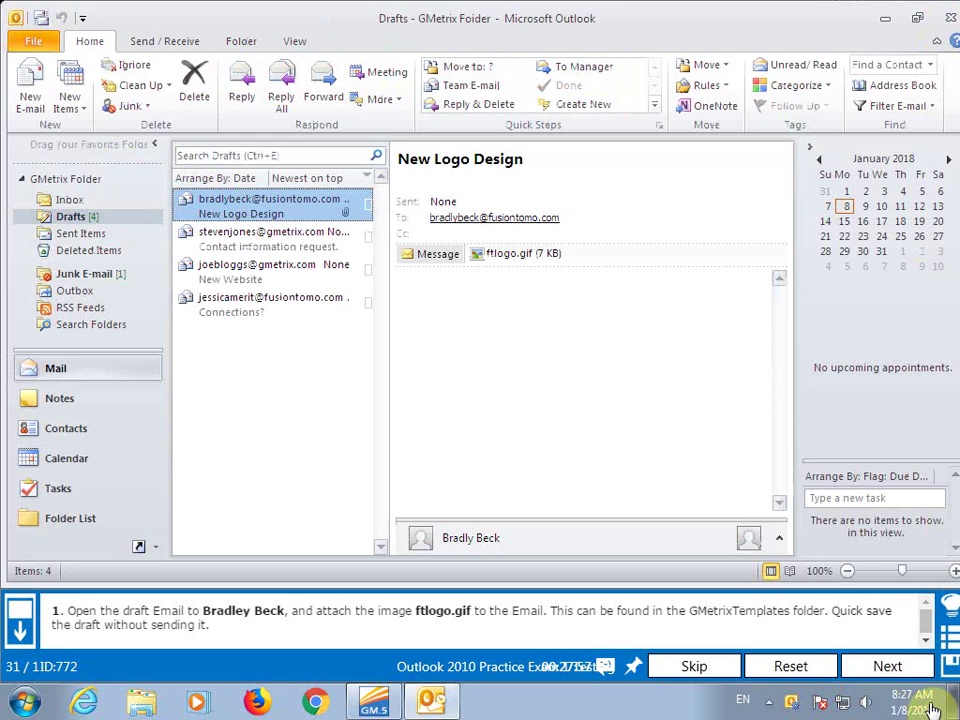
click(905, 675)
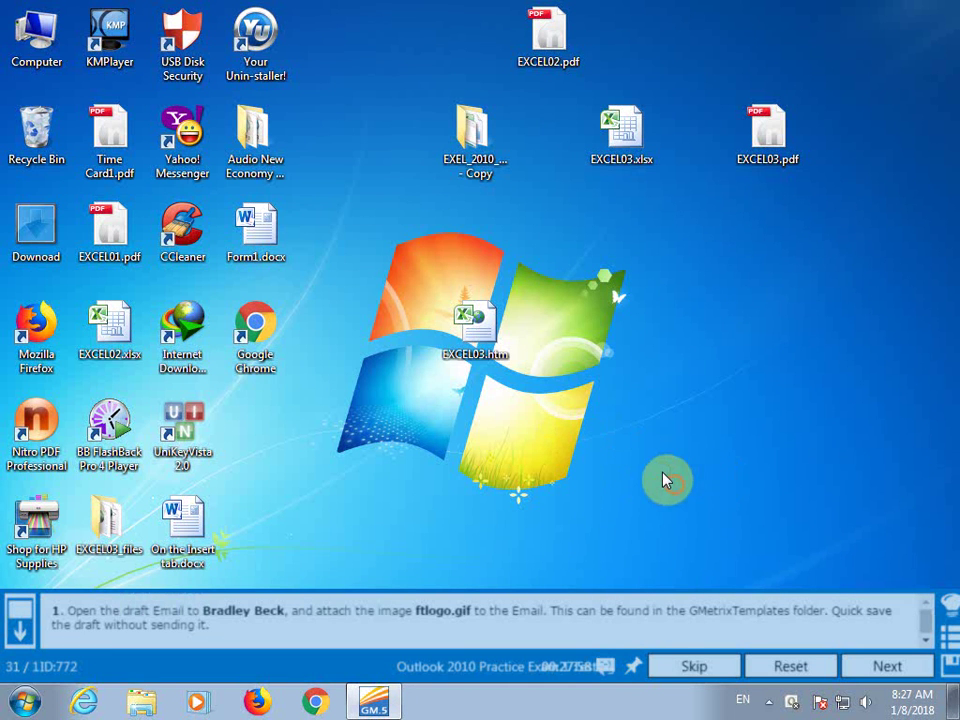
- Confirm ending the review and bring up the screen recorder window
click(702, 399)
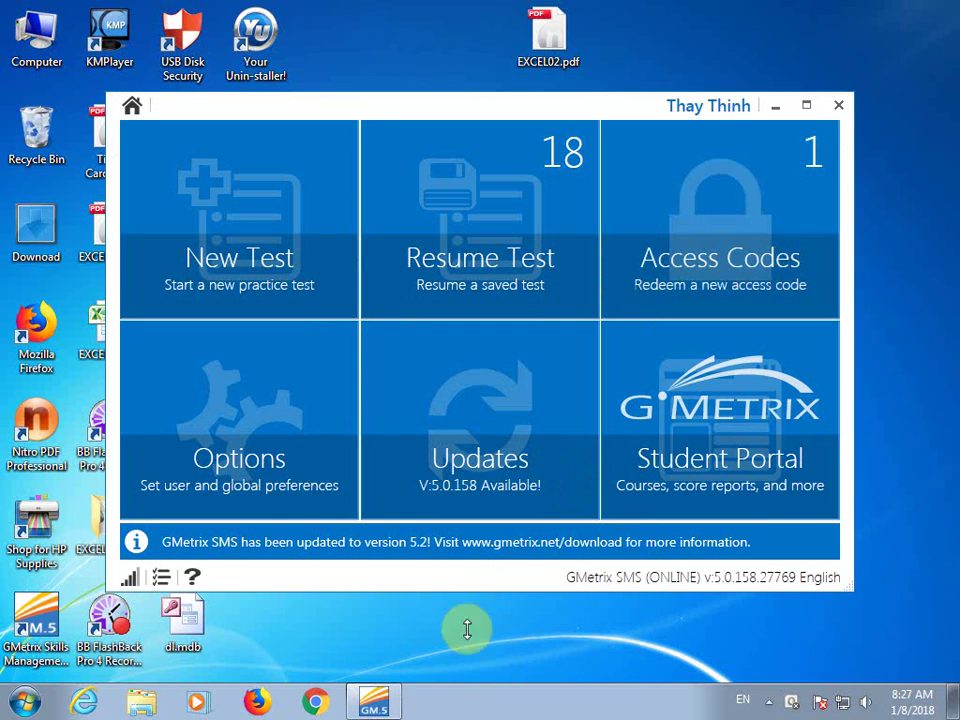
click(770, 700)
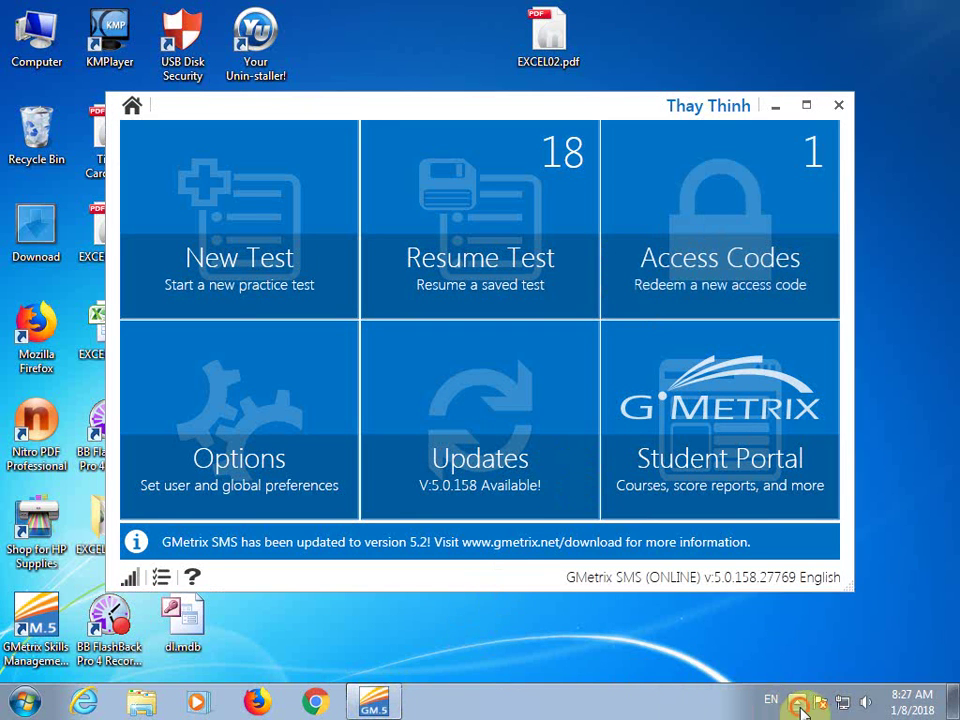
click(826, 622)
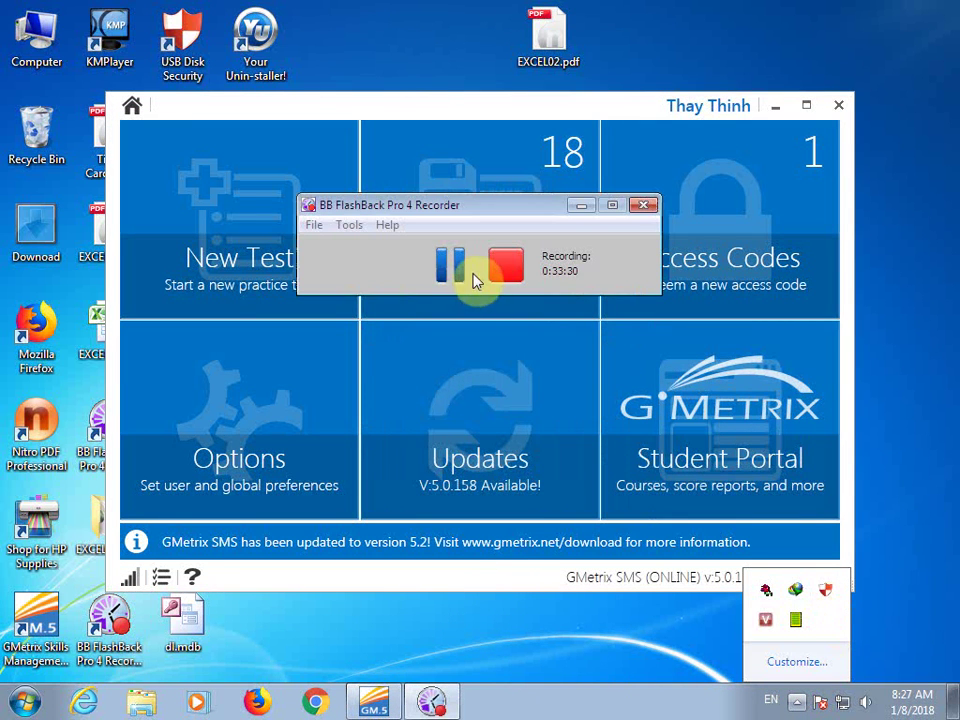